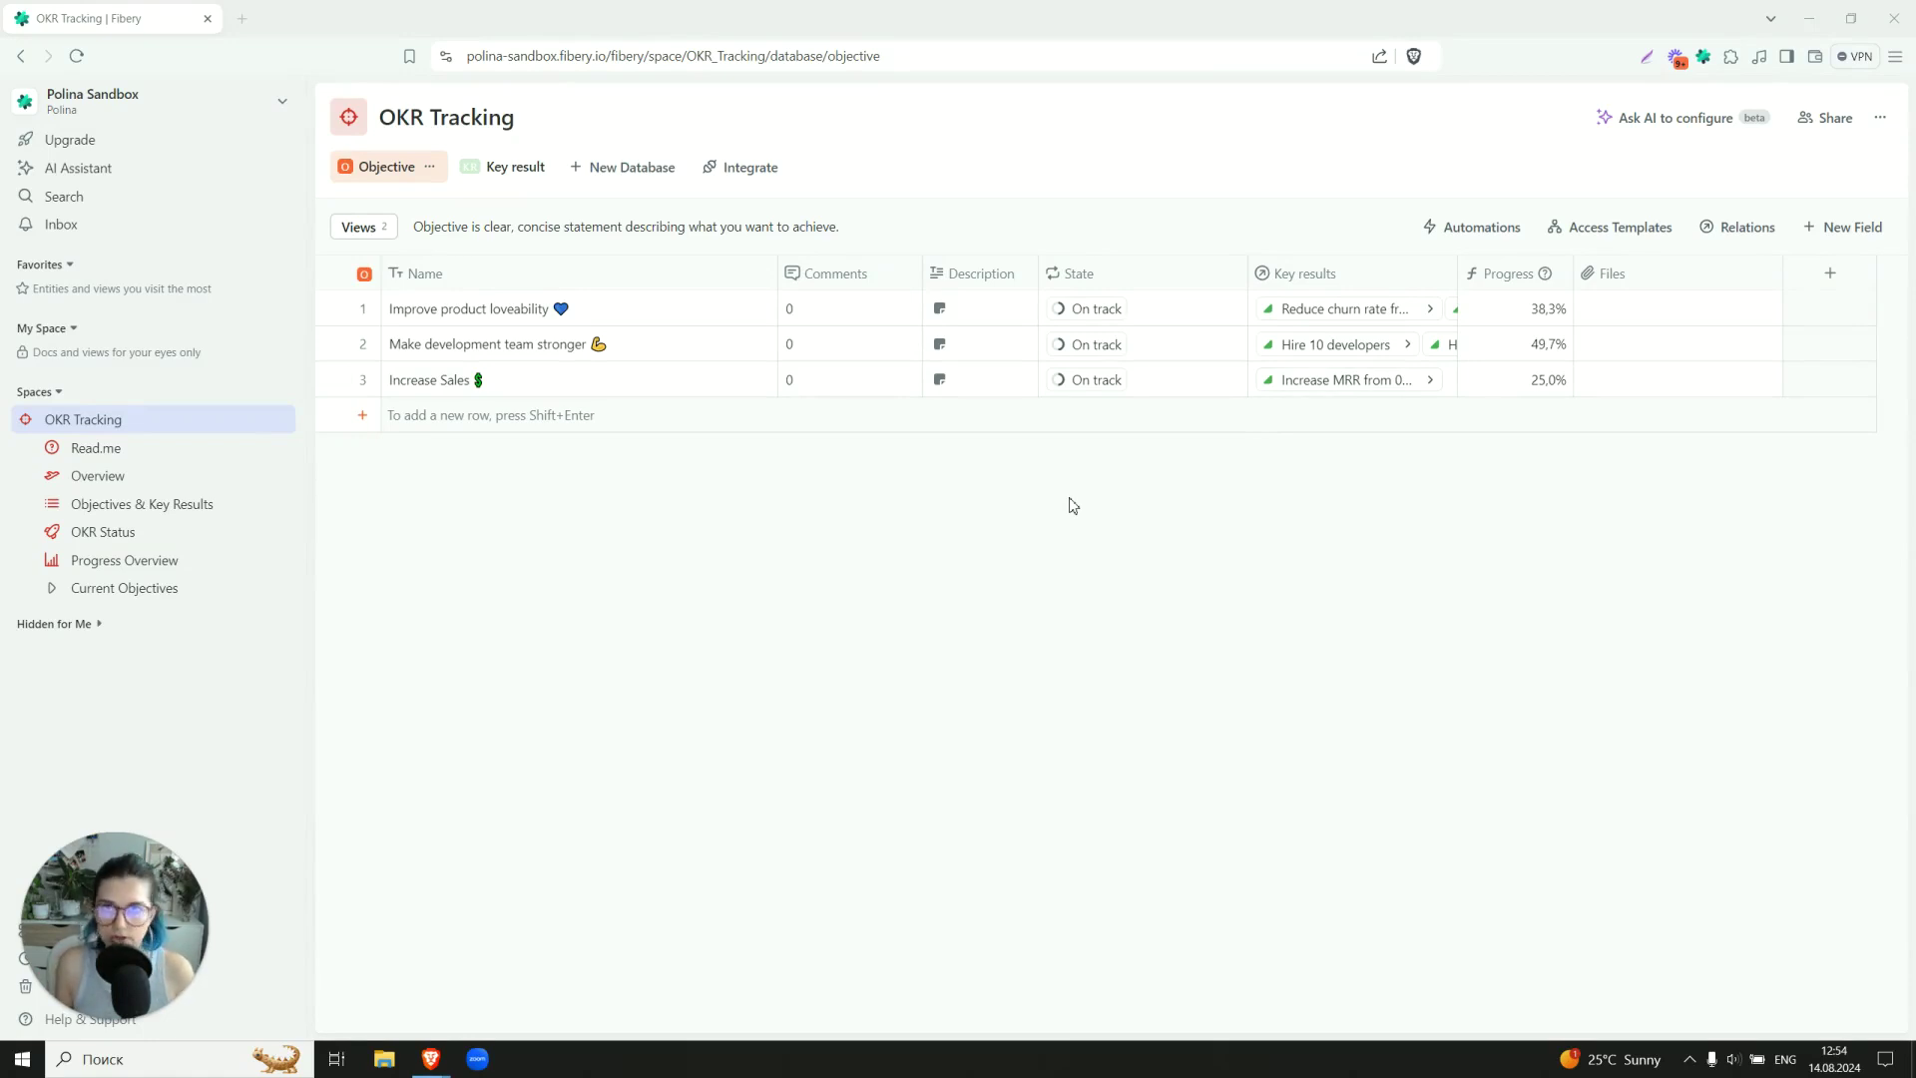
# Open the OKR Tracking Read.me guide on objectives, key results and the progress formula.
pyautogui.click(96, 454)
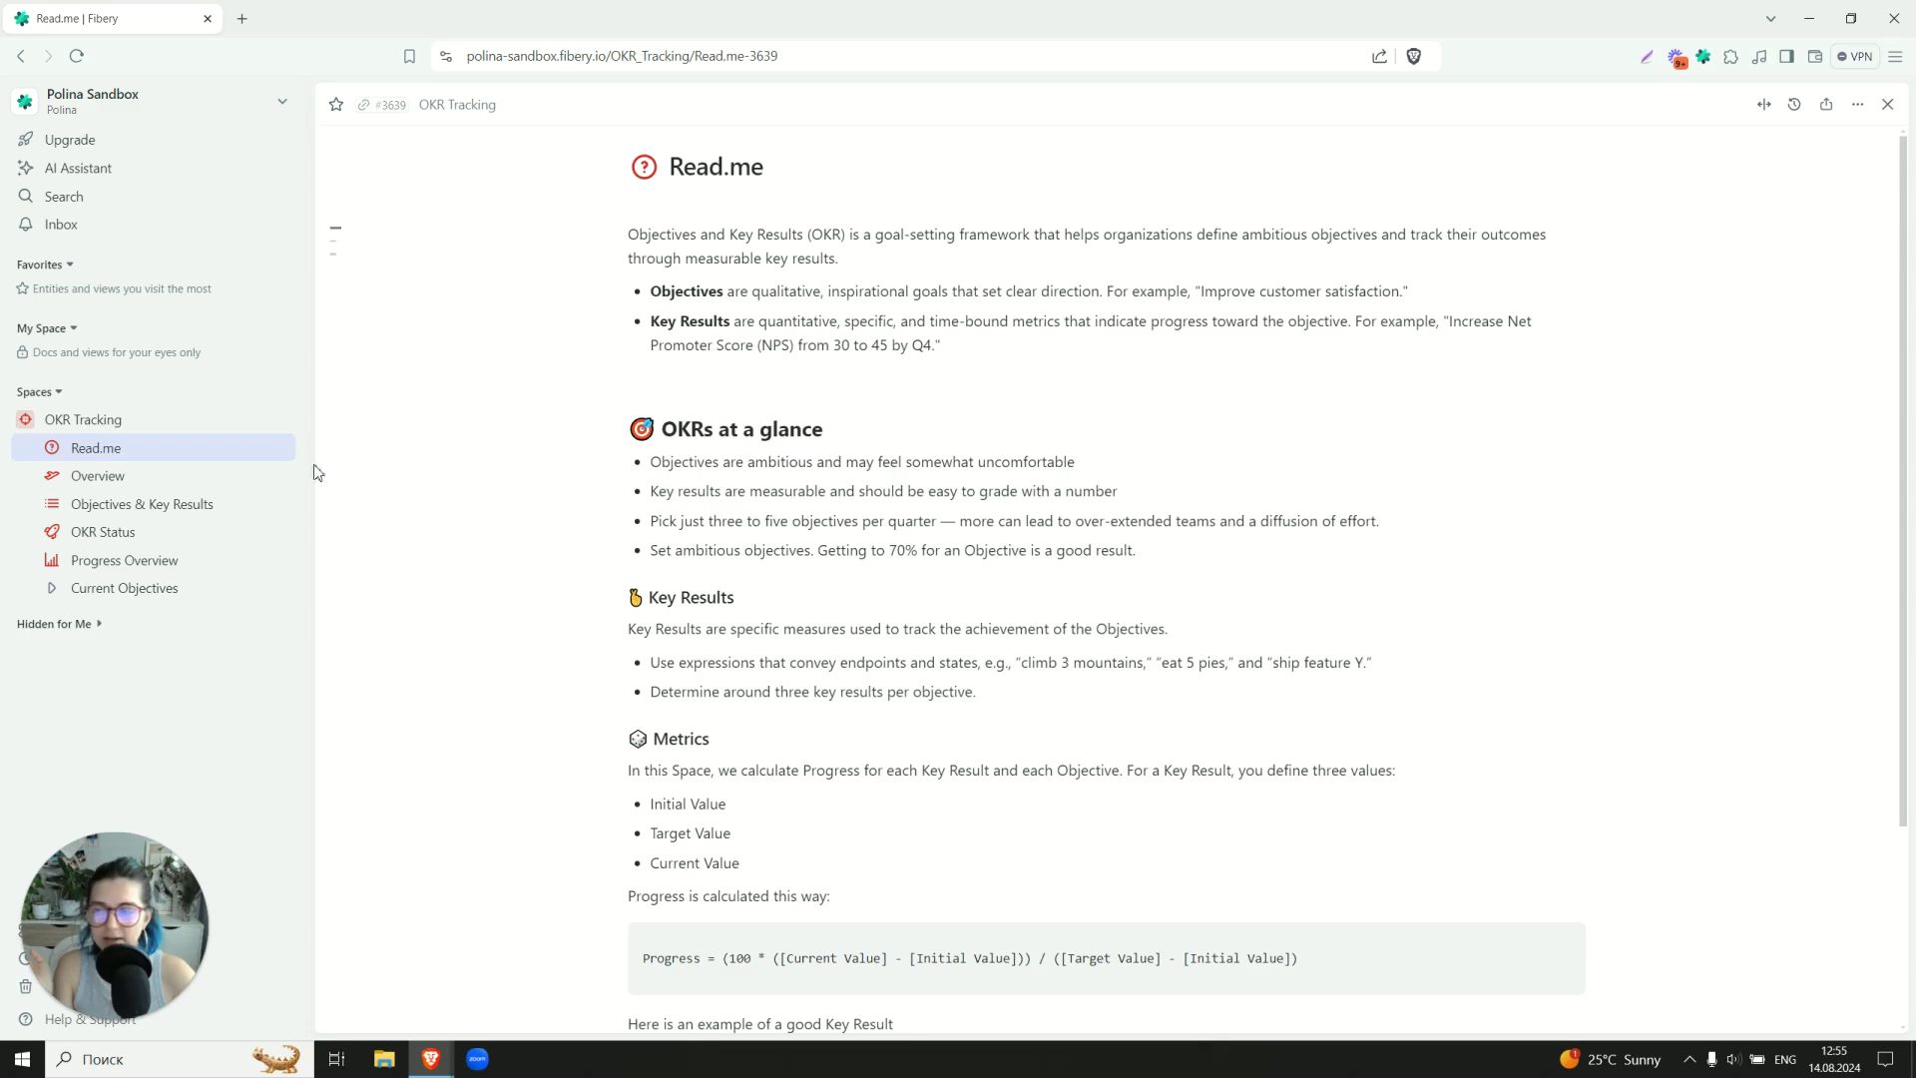
# Return to the OKR Tracking Objective table after glancing at the Key result database.
pyautogui.click(154, 423)
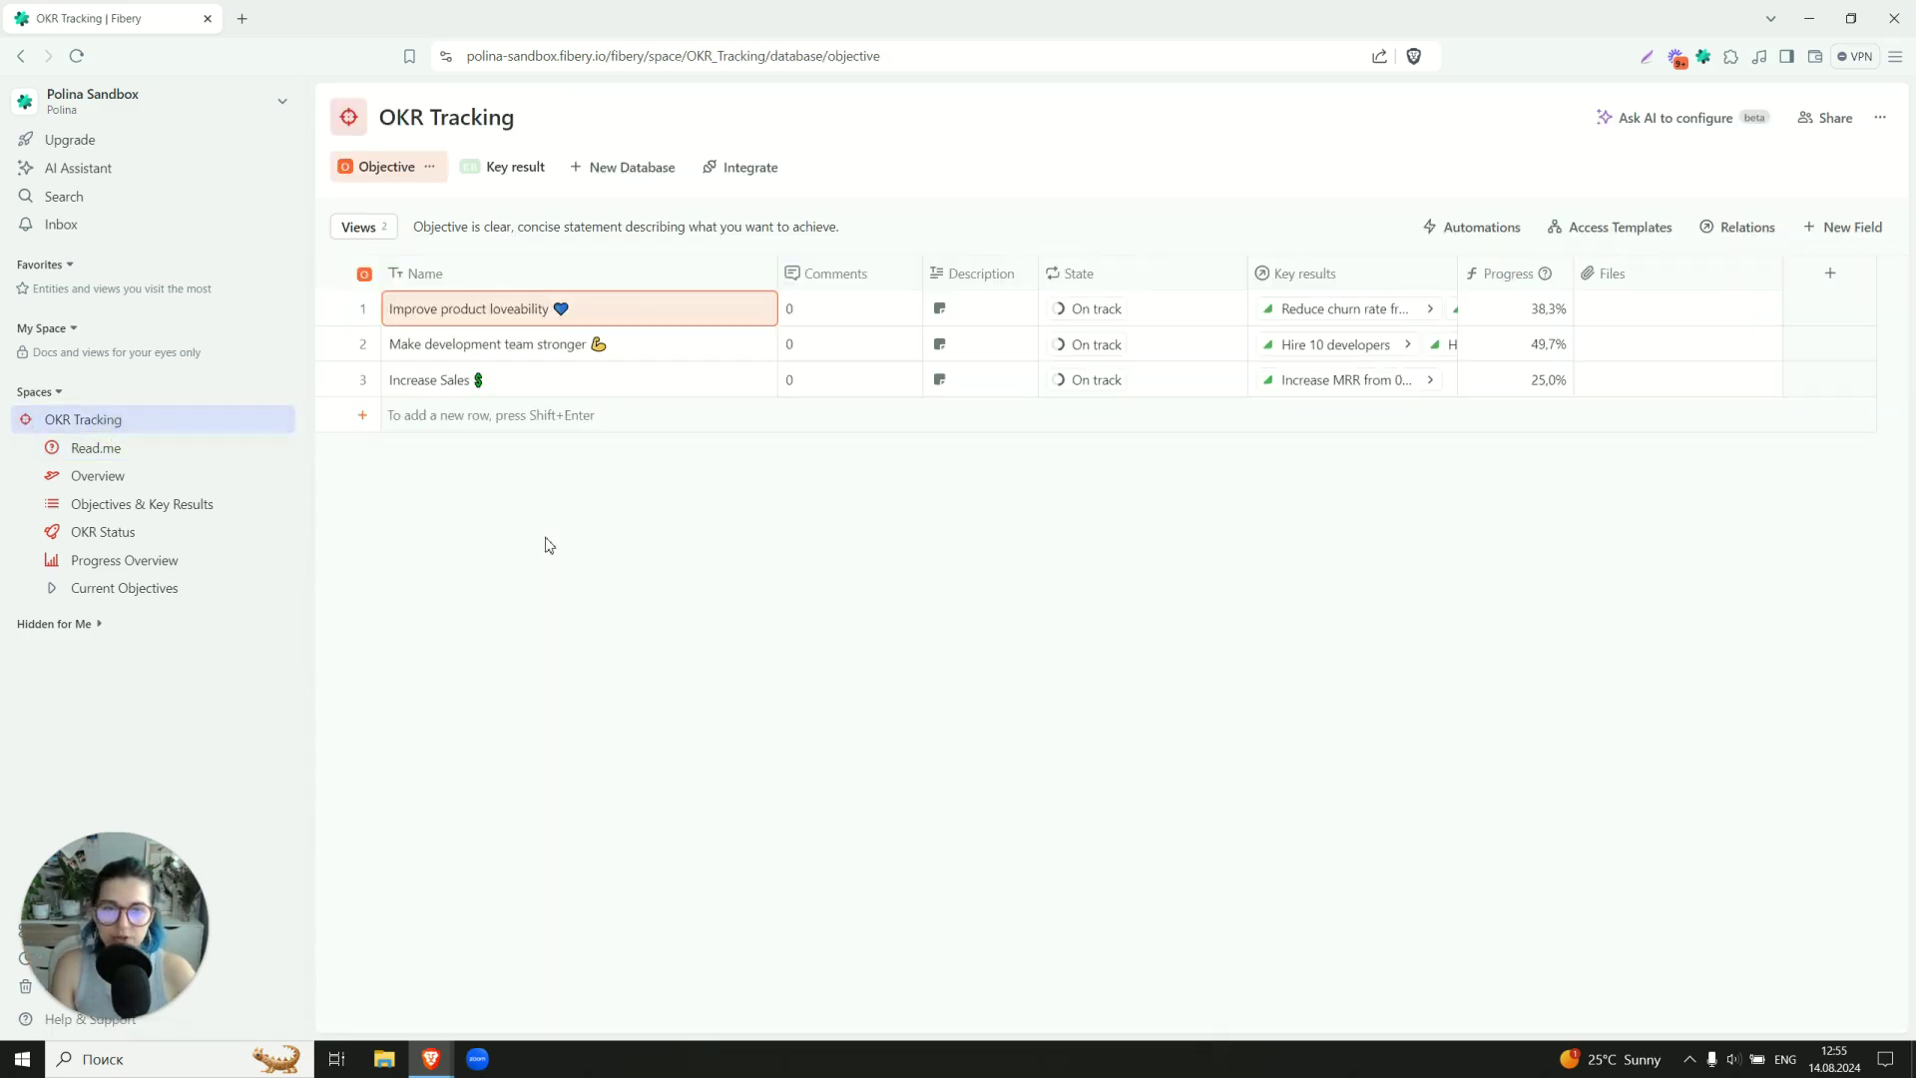
pyautogui.click(493, 173)
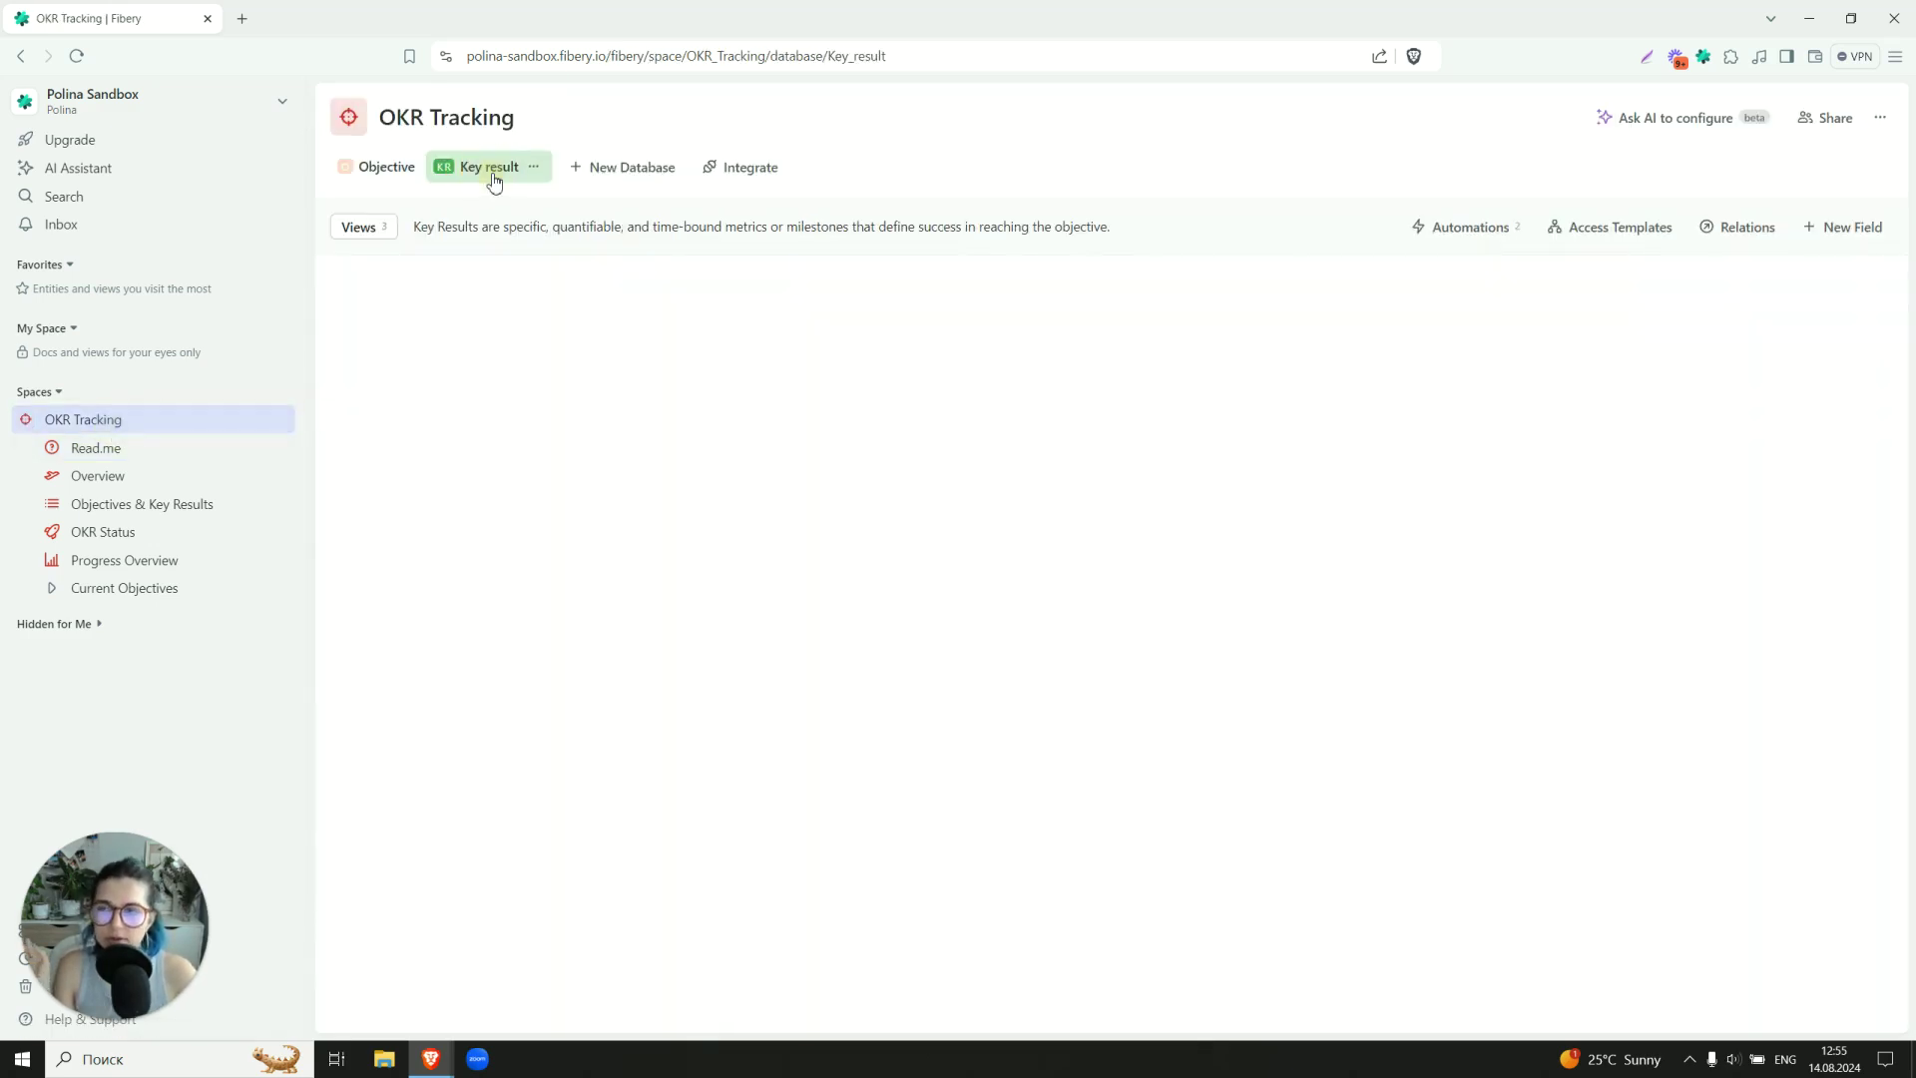
pyautogui.click(377, 168)
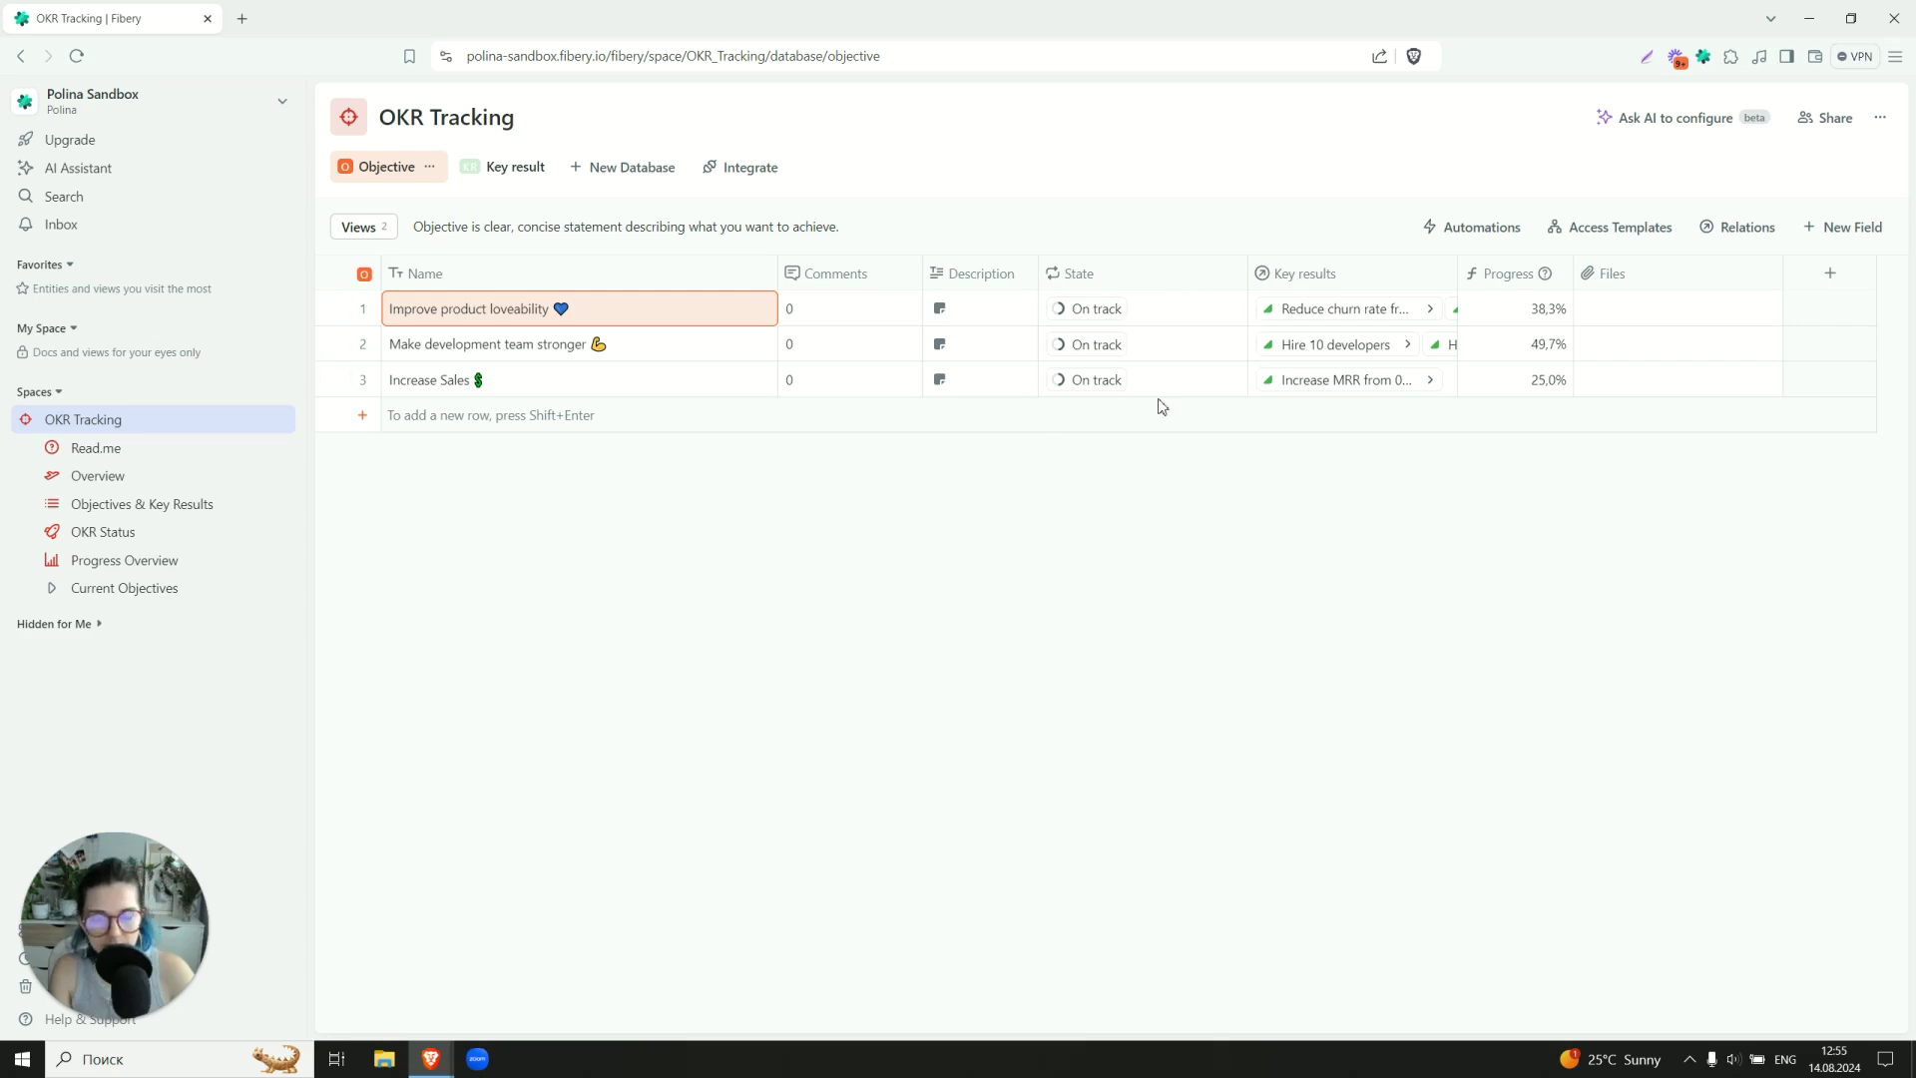
# Review the objective State options and workflow without changes, then widen the Key results column.
pyautogui.click(1166, 314)
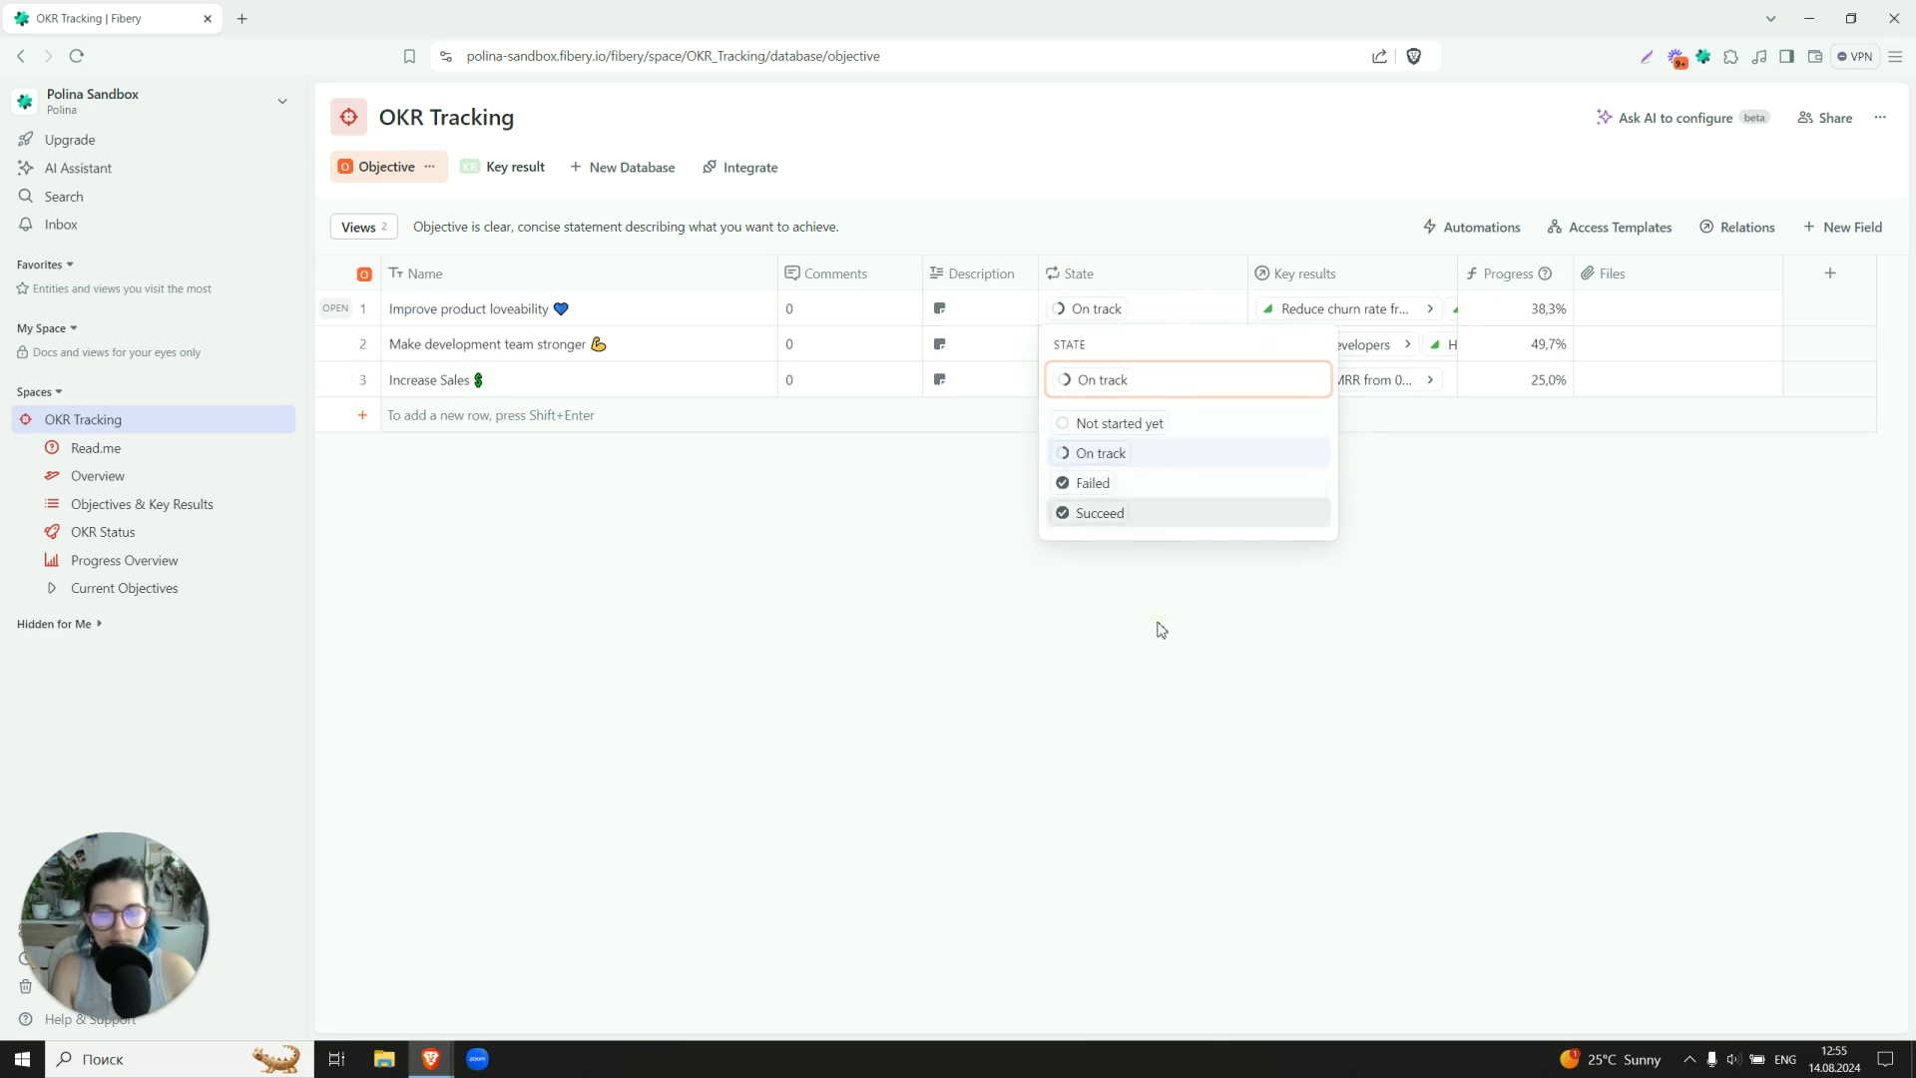
pyautogui.click(1165, 307)
pyautogui.click(1230, 273)
pyautogui.click(1245, 308)
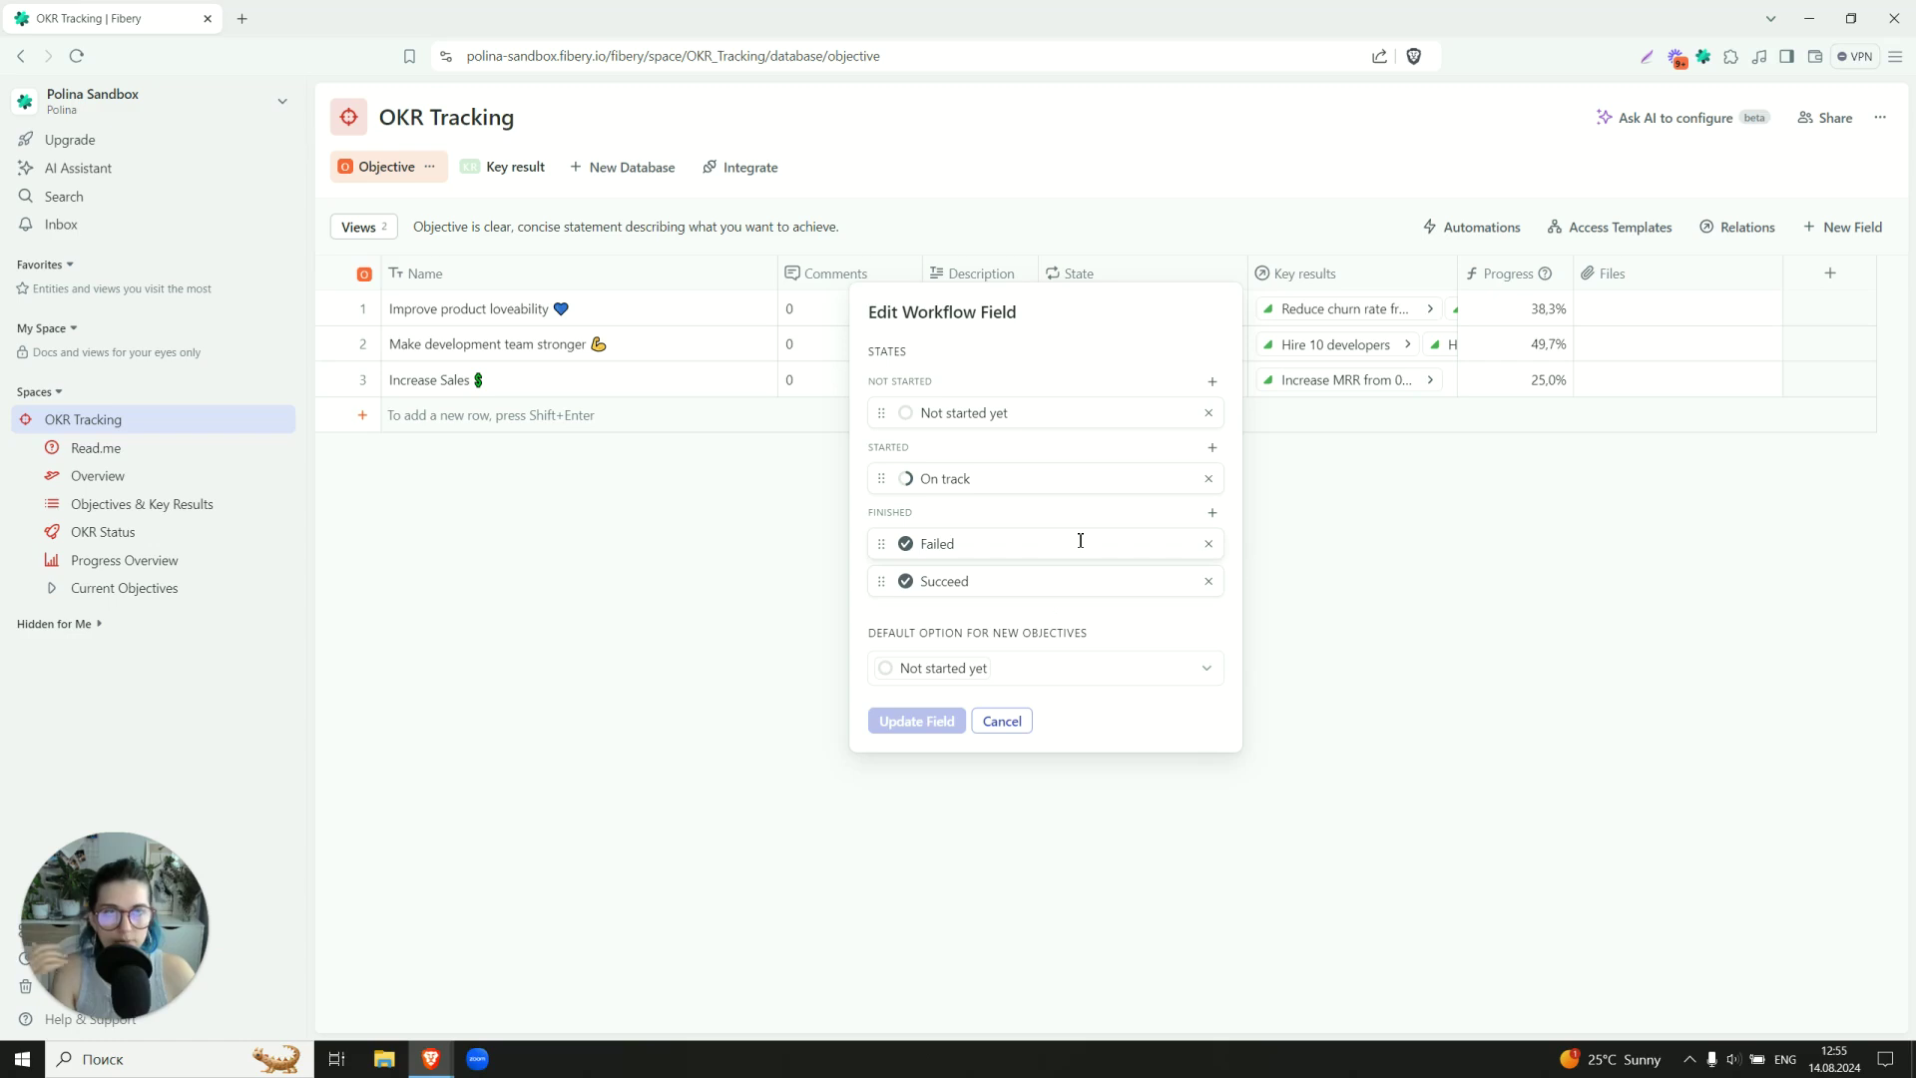
pyautogui.click(1012, 721)
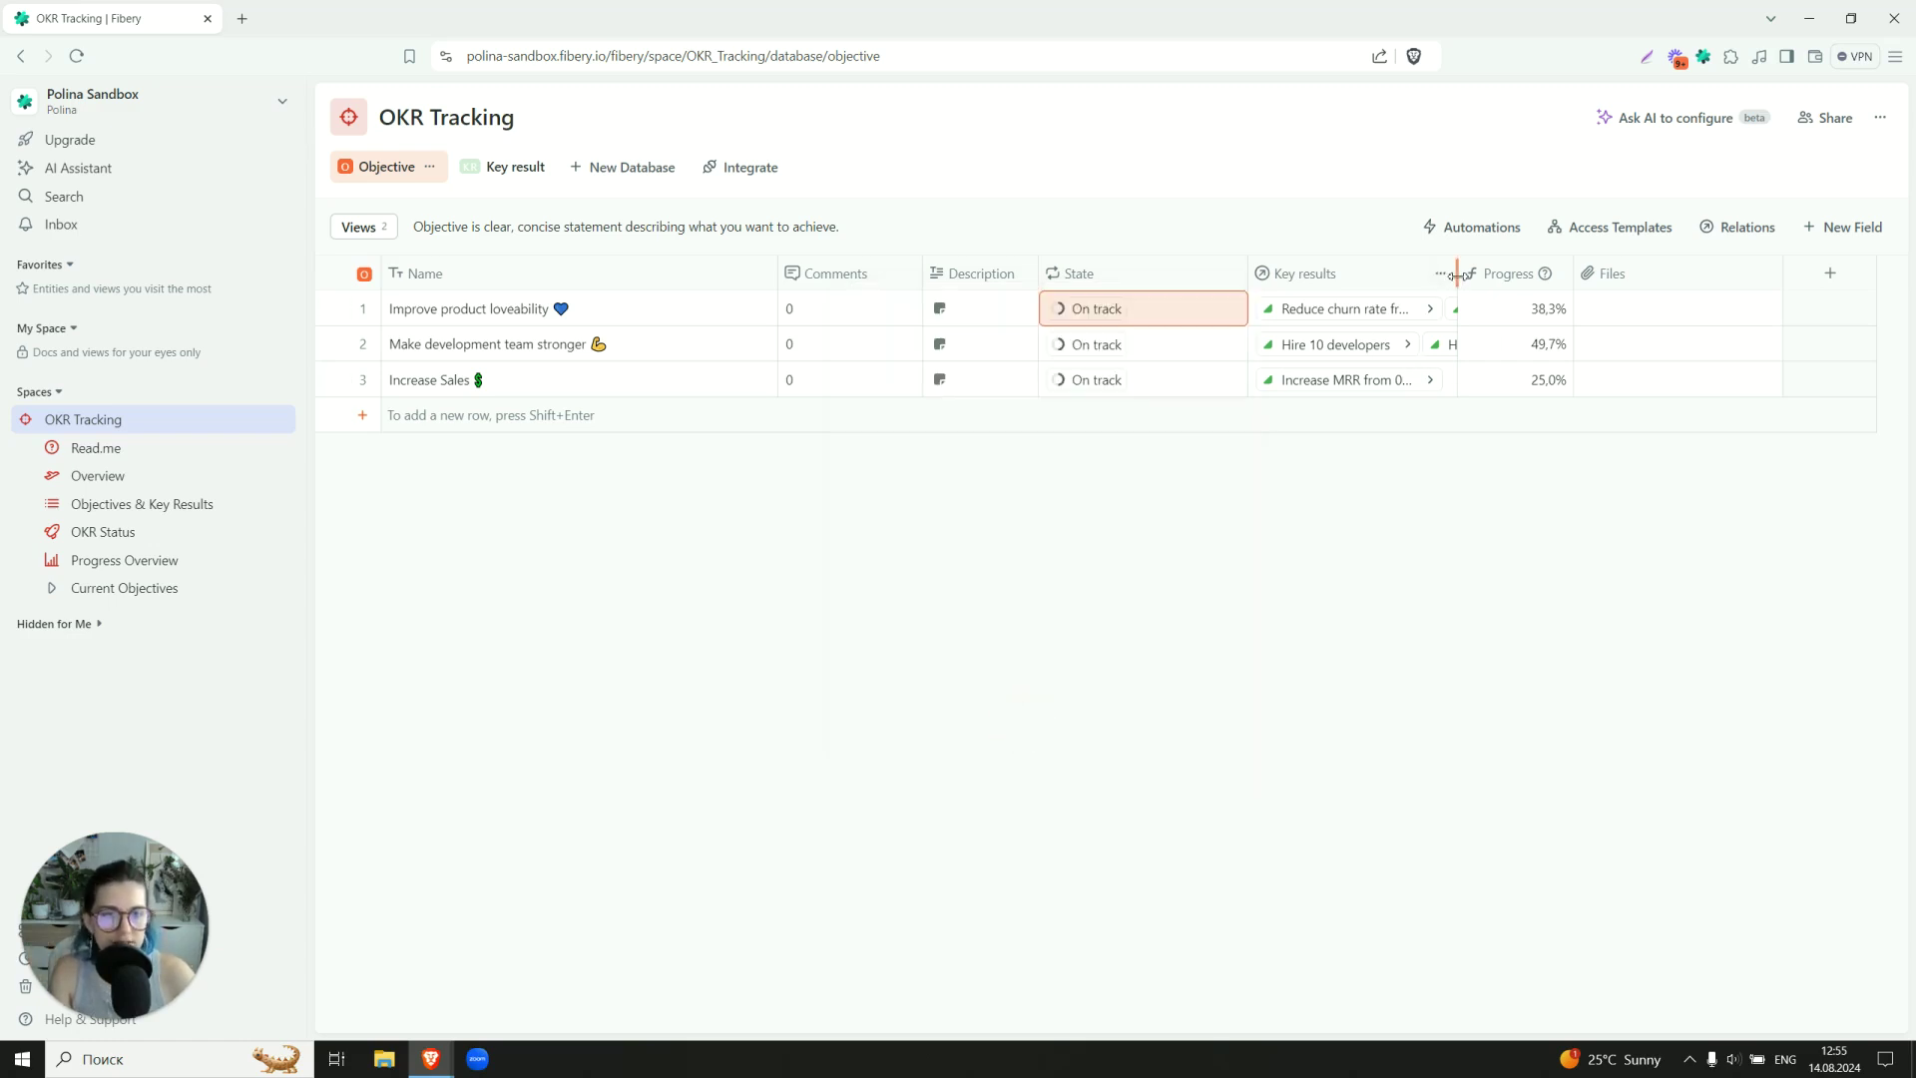
pyautogui.moveTo(1458, 274); pyautogui.dragTo(1577, 273)
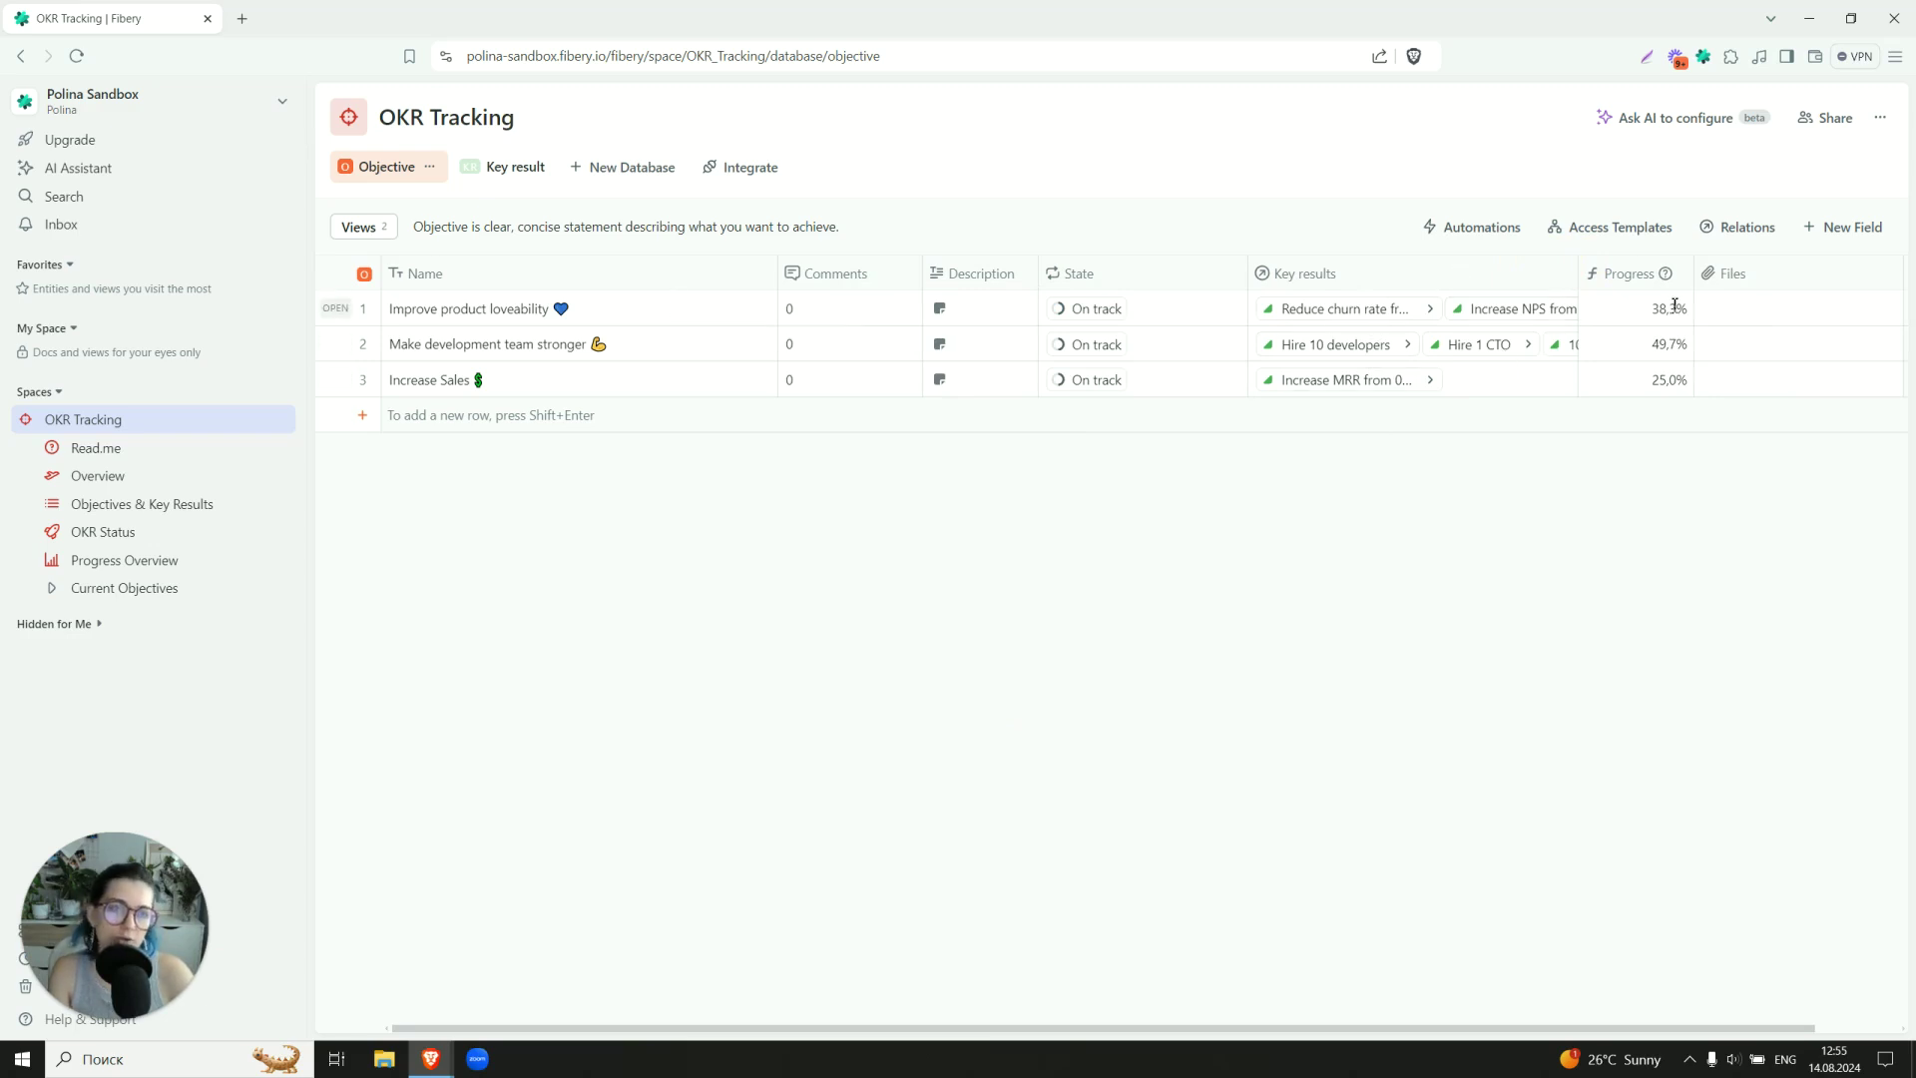
# View the formula behind objective Progress and cancel without changes.
pyautogui.click(1677, 274)
pyautogui.click(1684, 310)
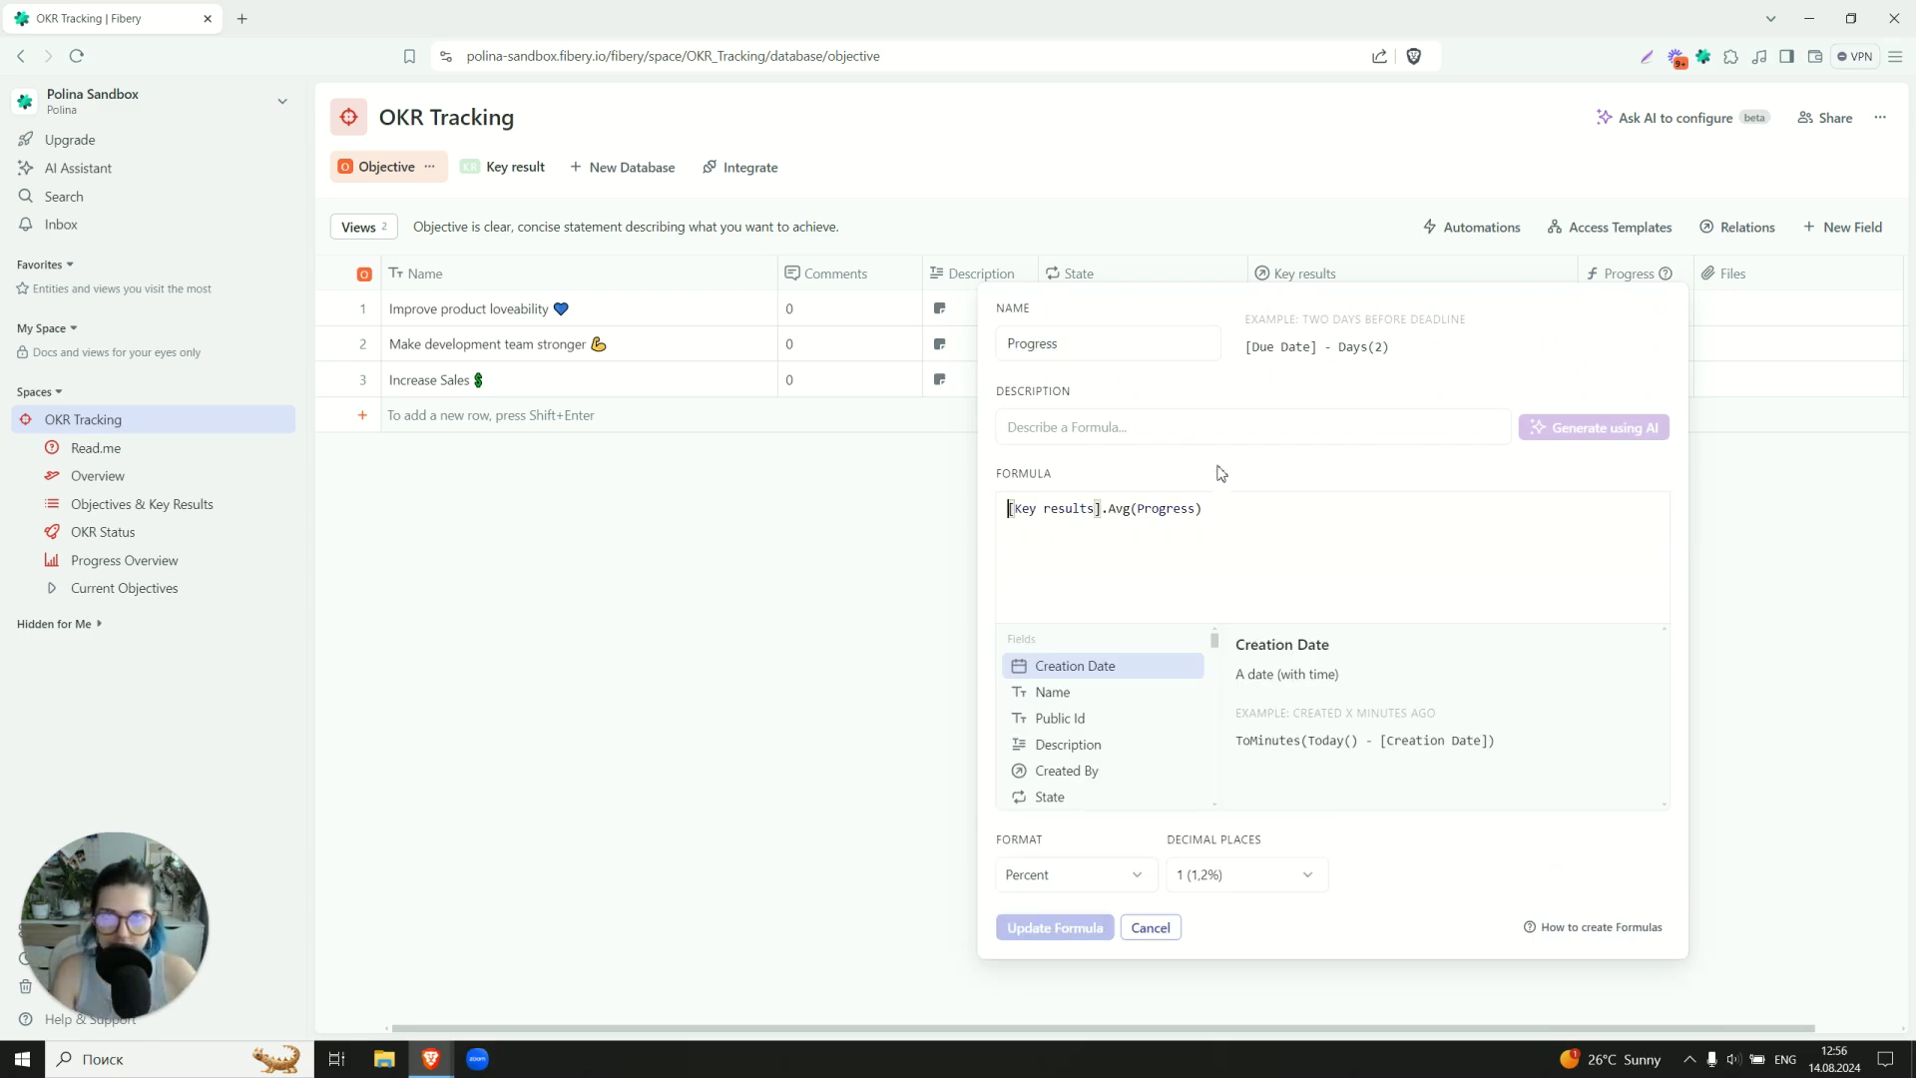
pyautogui.click(1139, 927)
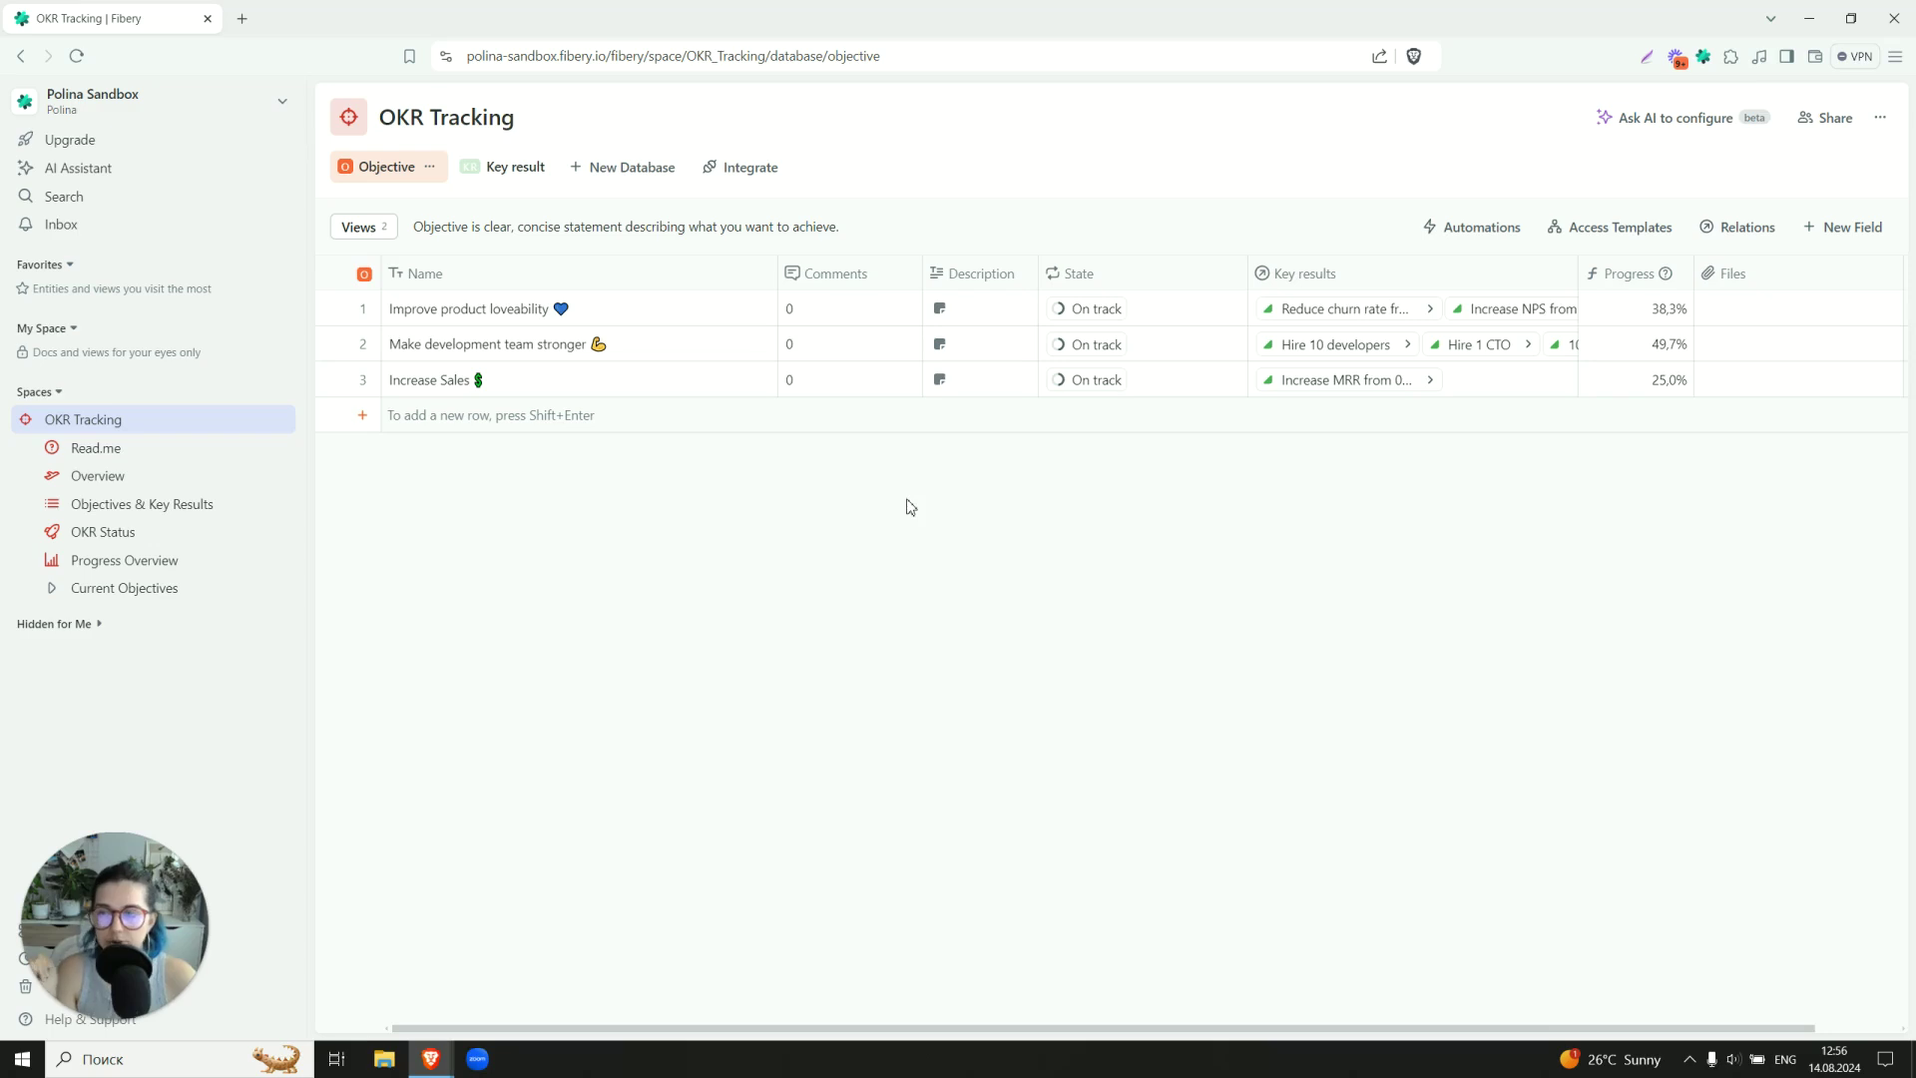
# Switch to the Key result table, narrow its Name column, and review the State workflow.
pyautogui.click(519, 168)
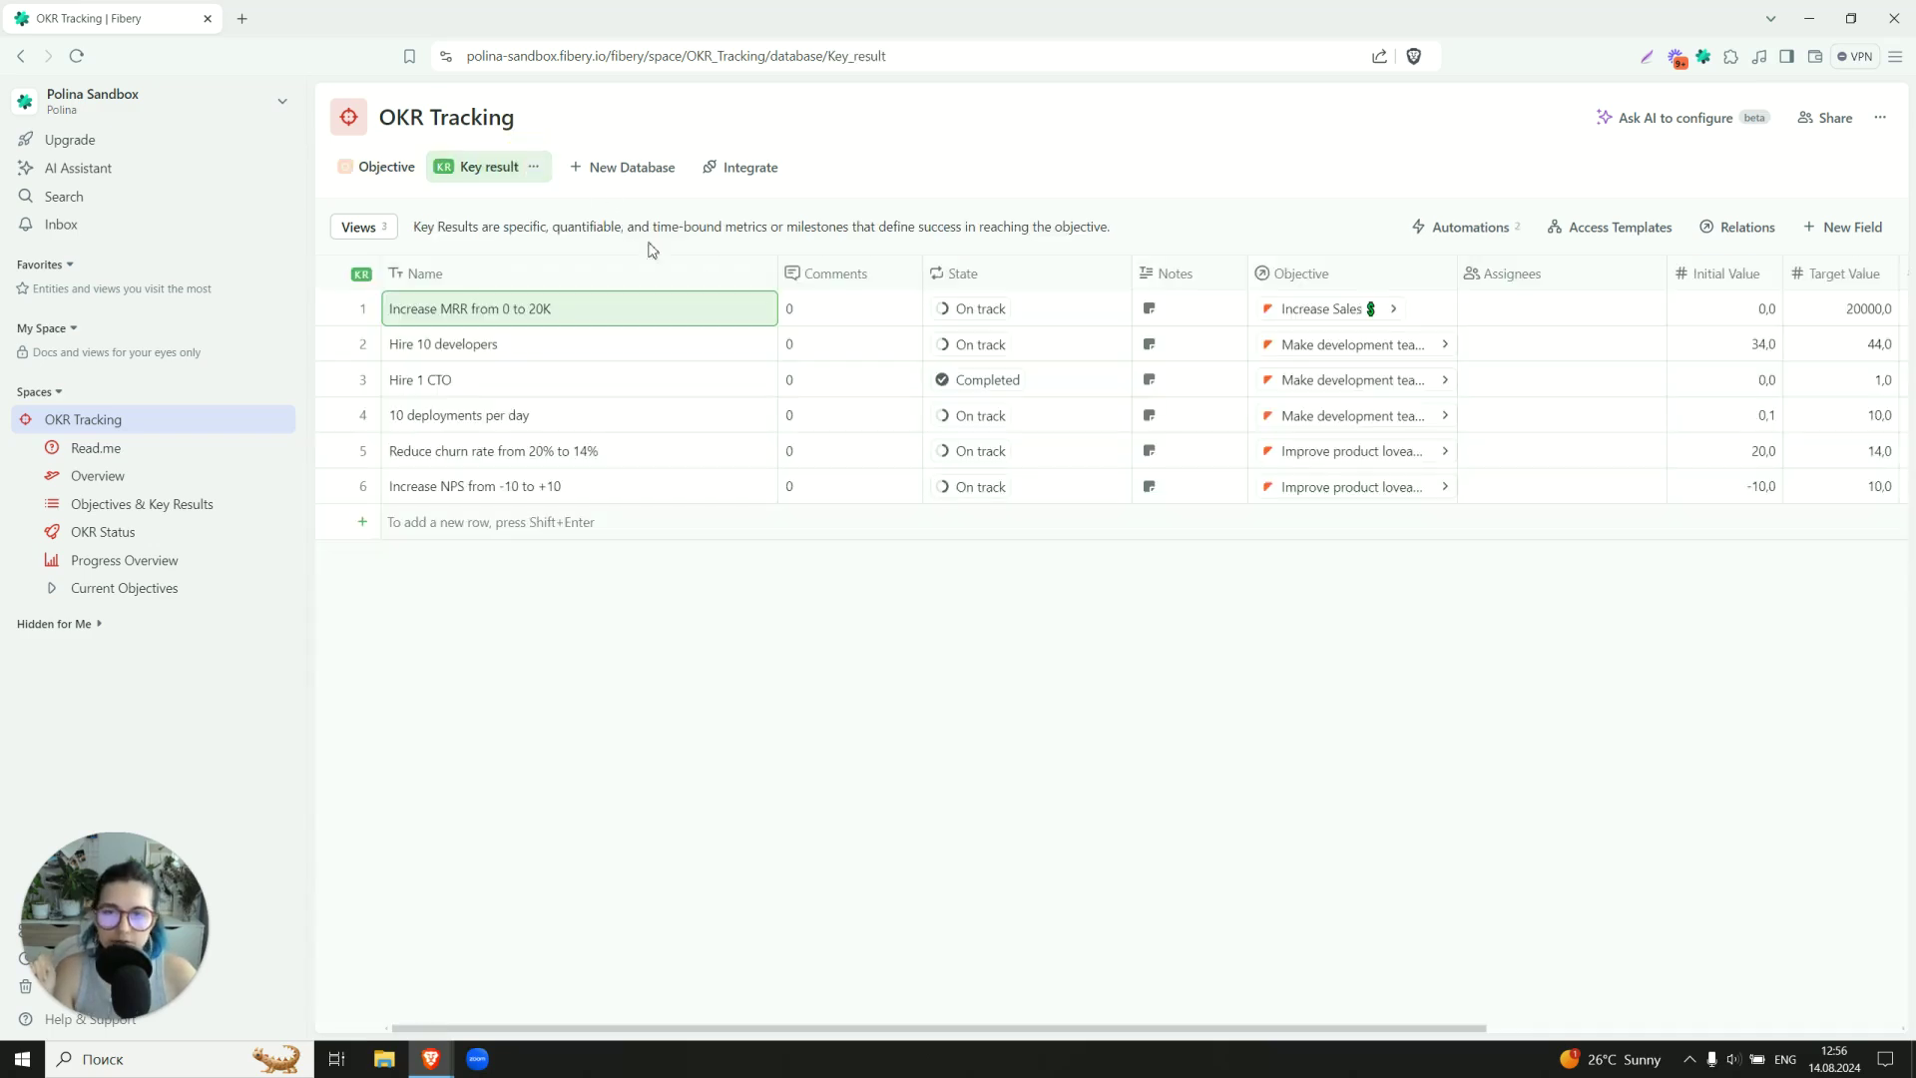
pyautogui.moveTo(777, 272); pyautogui.dragTo(599, 268)
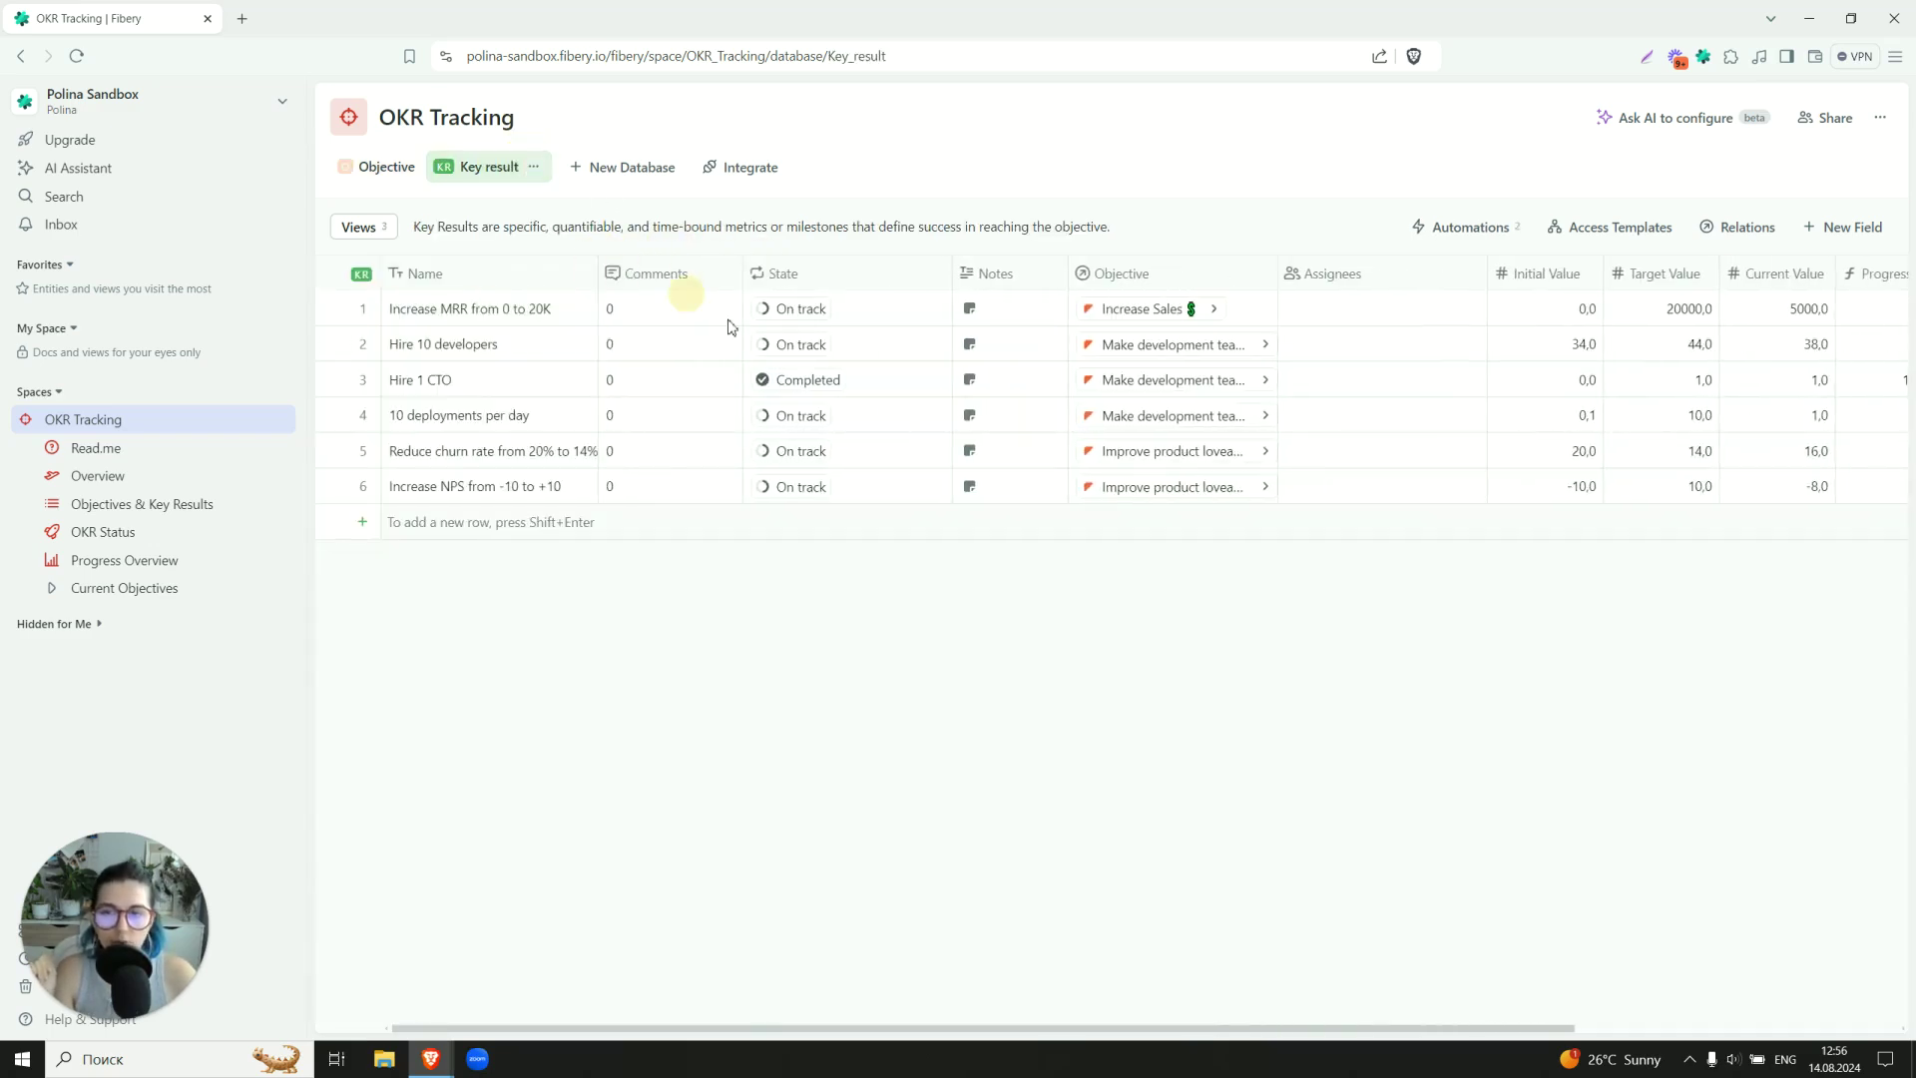
pyautogui.click(935, 273)
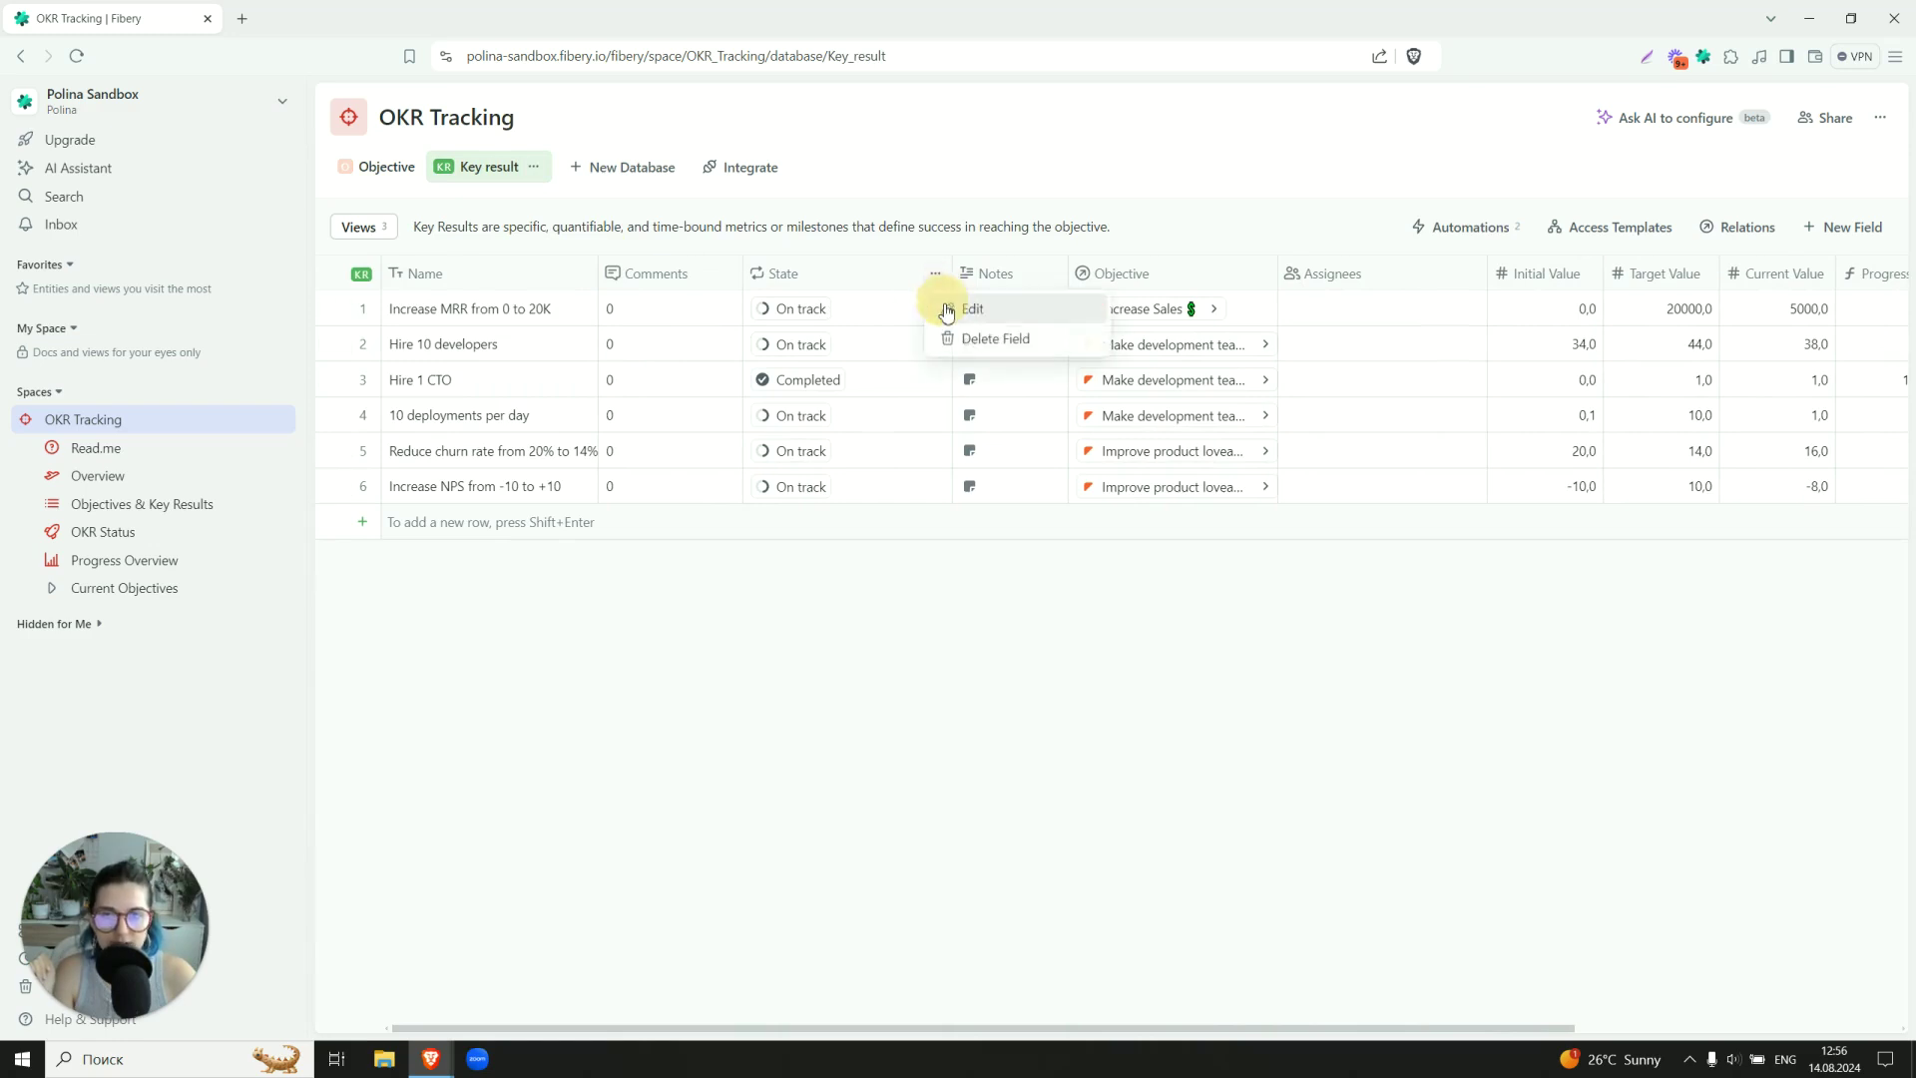
pyautogui.click(947, 310)
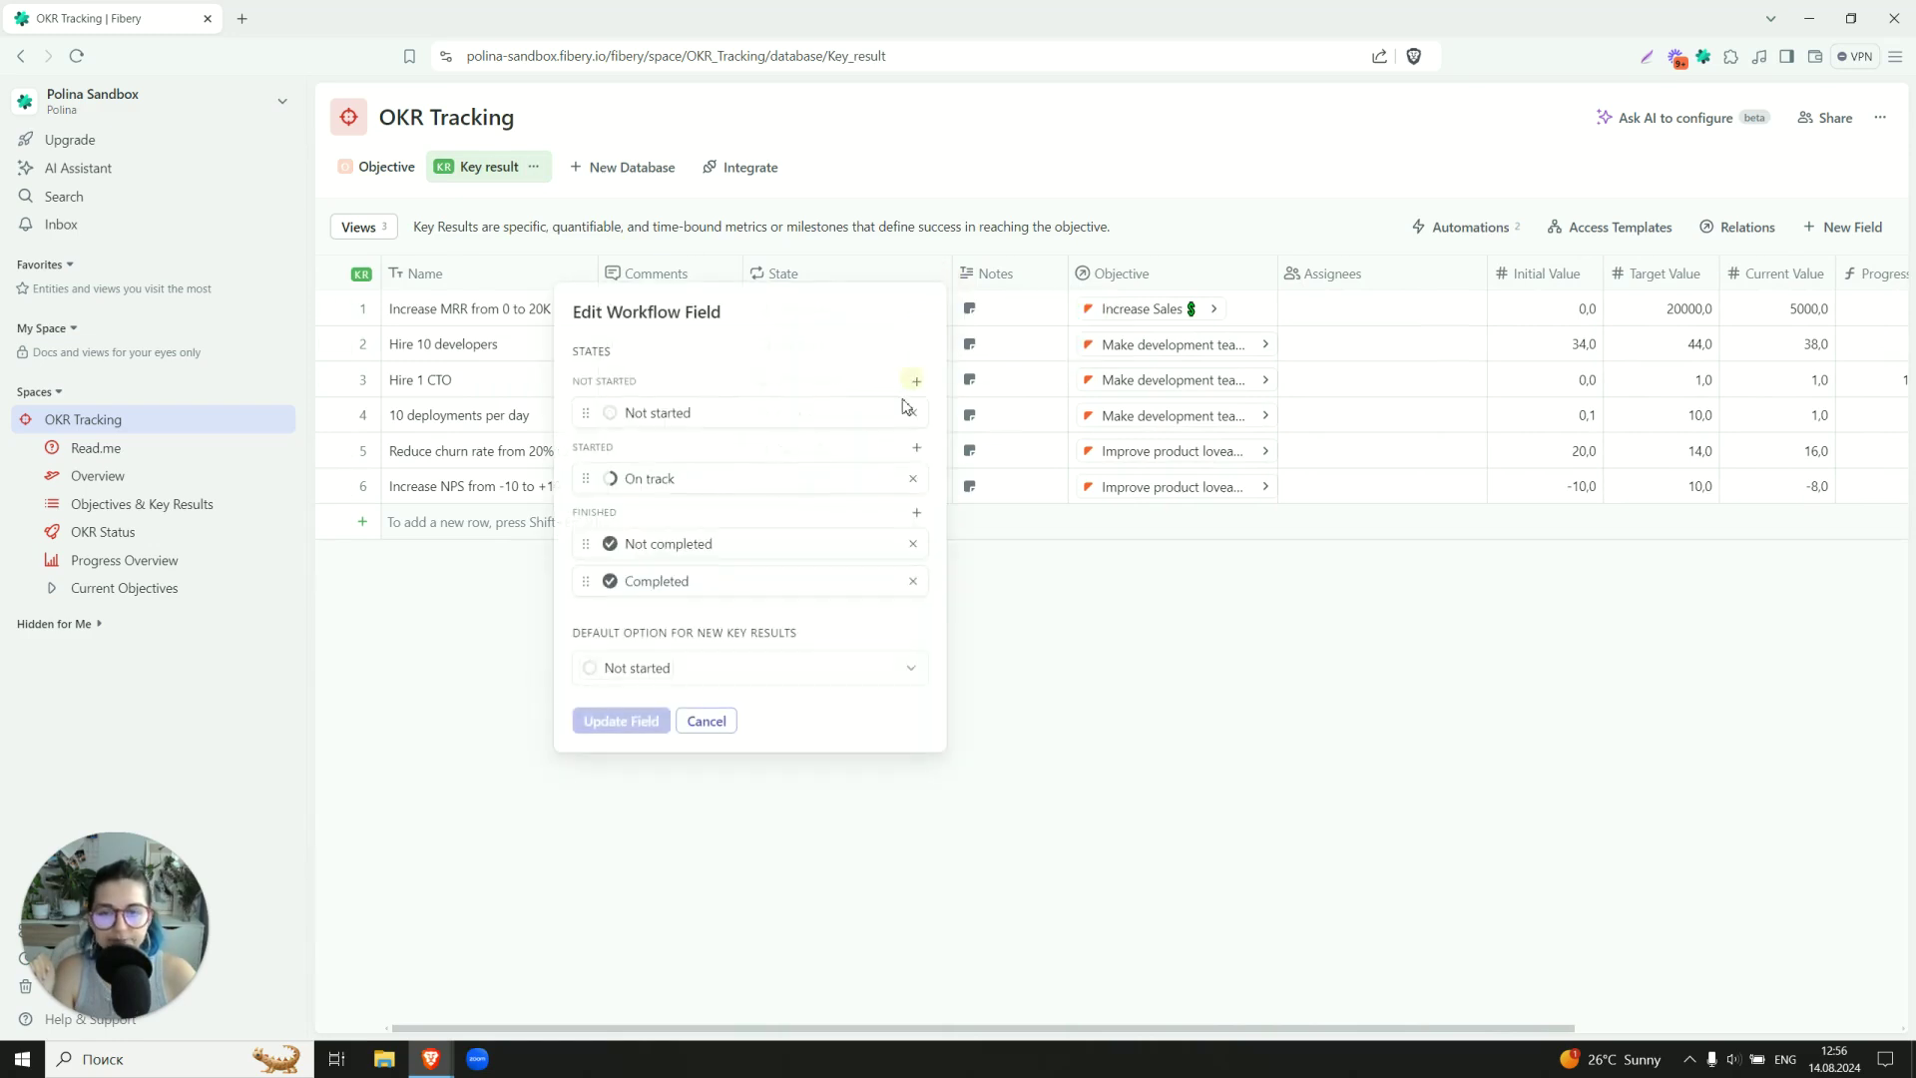
pyautogui.click(705, 722)
# Scroll across the table to inspect Hire 1 CTO's initial, target and current values.
pyautogui.moveTo(866, 1028); pyautogui.dragTo(997, 779)
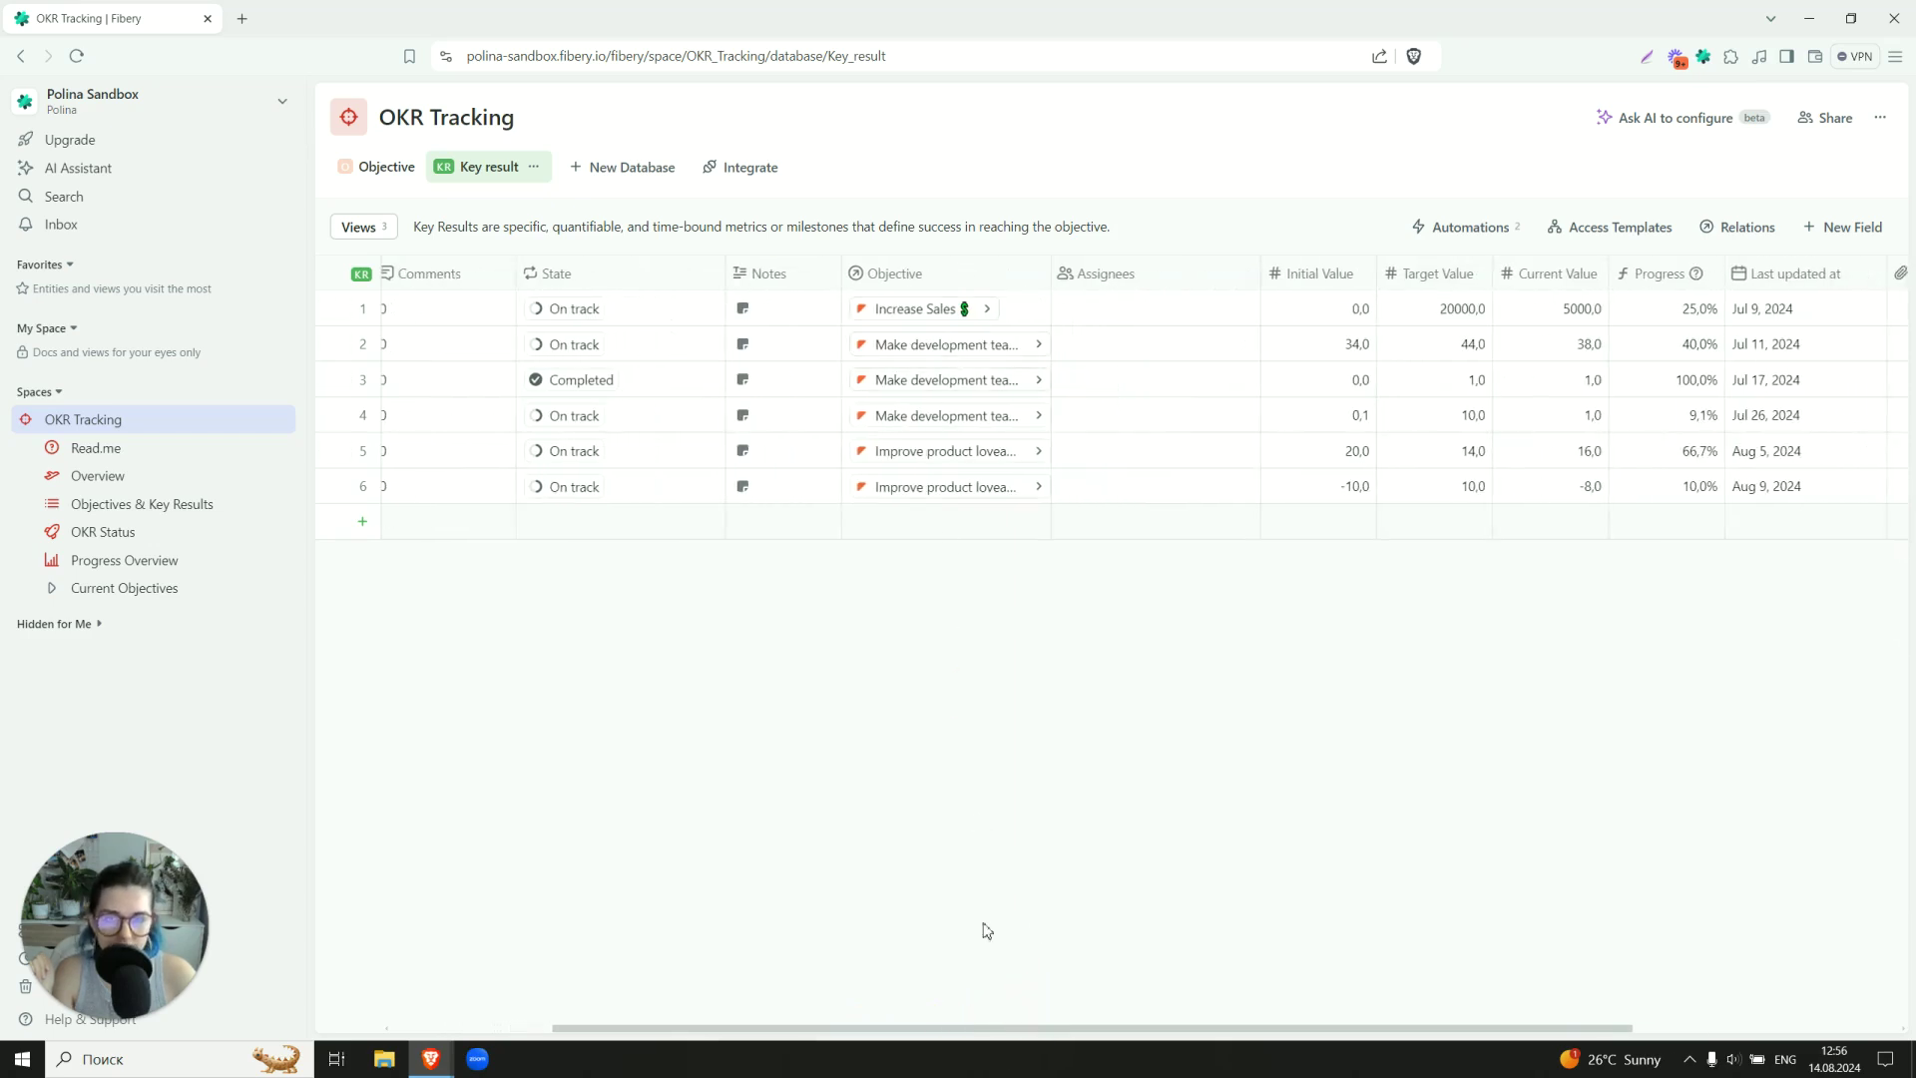
pyautogui.moveTo(975, 1029); pyautogui.dragTo(1155, 1026)
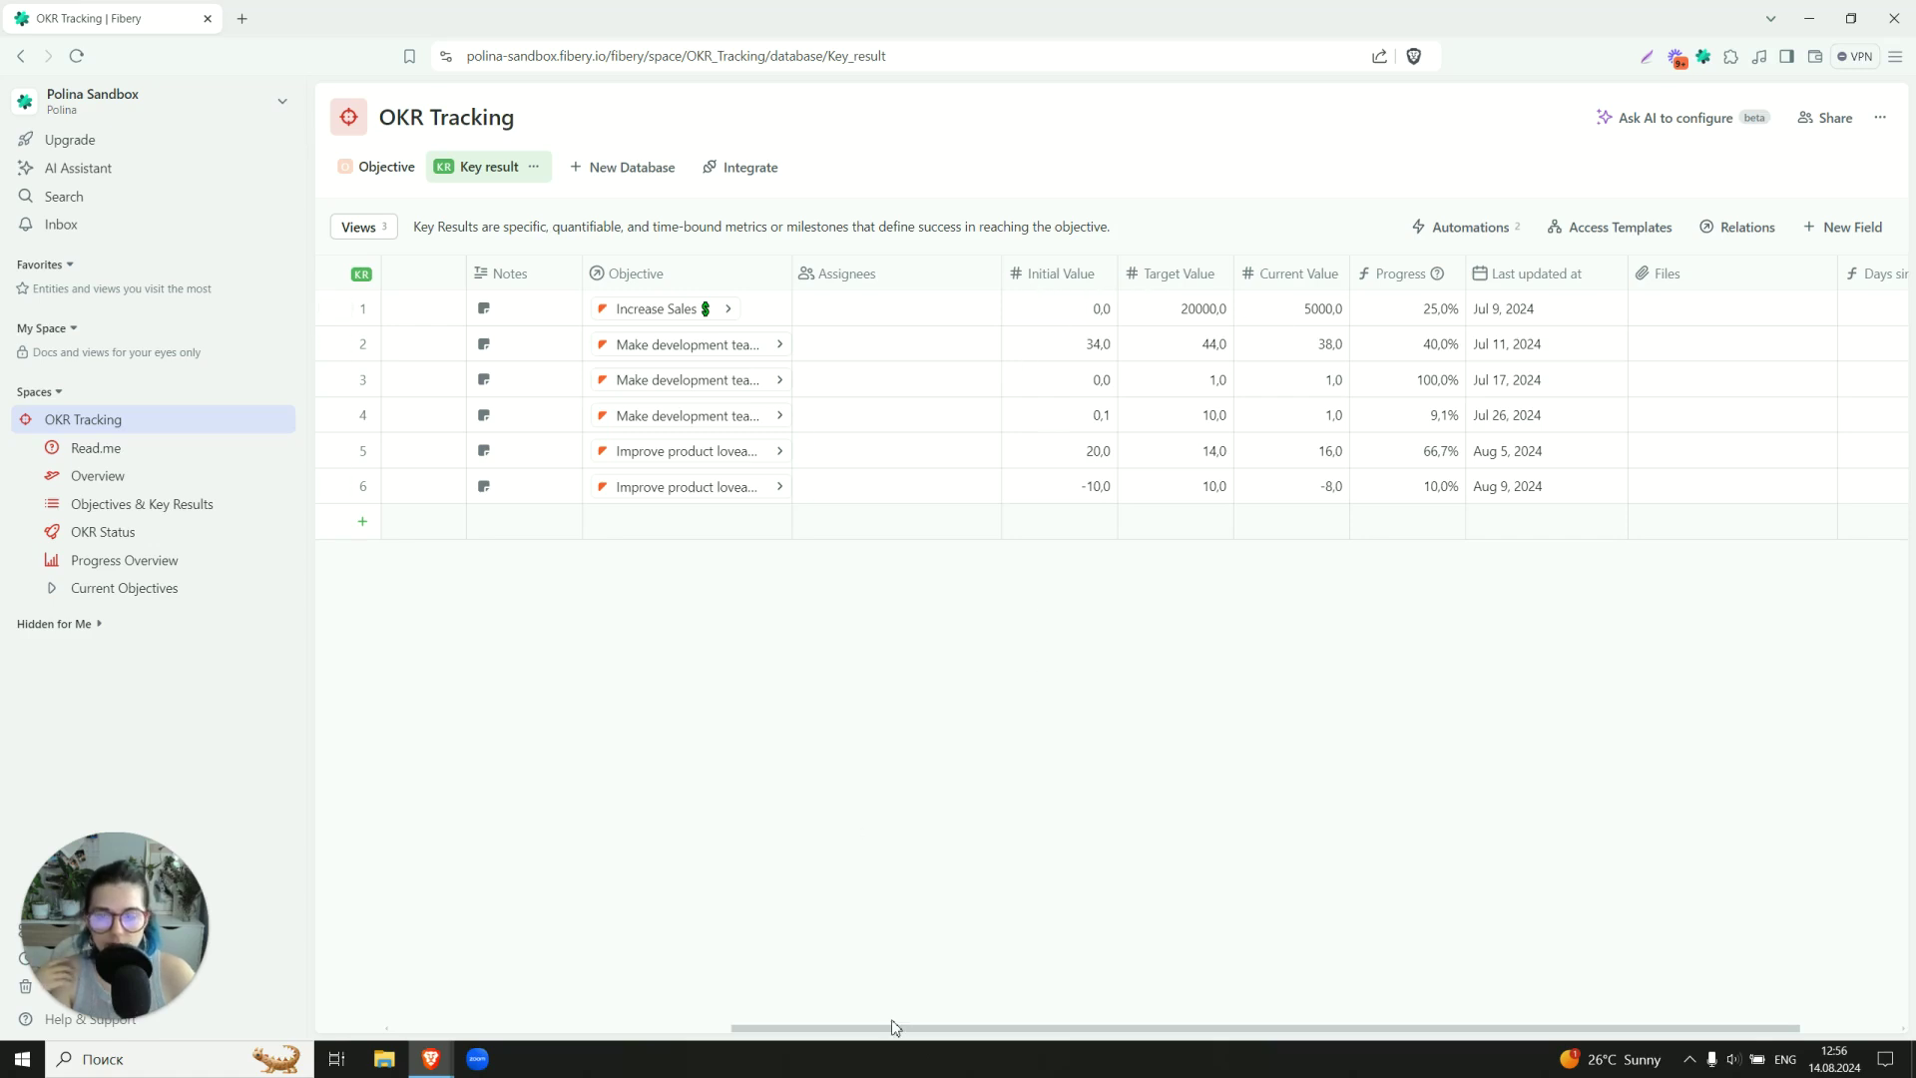
pyautogui.moveTo(896, 1028); pyautogui.dragTo(550, 965)
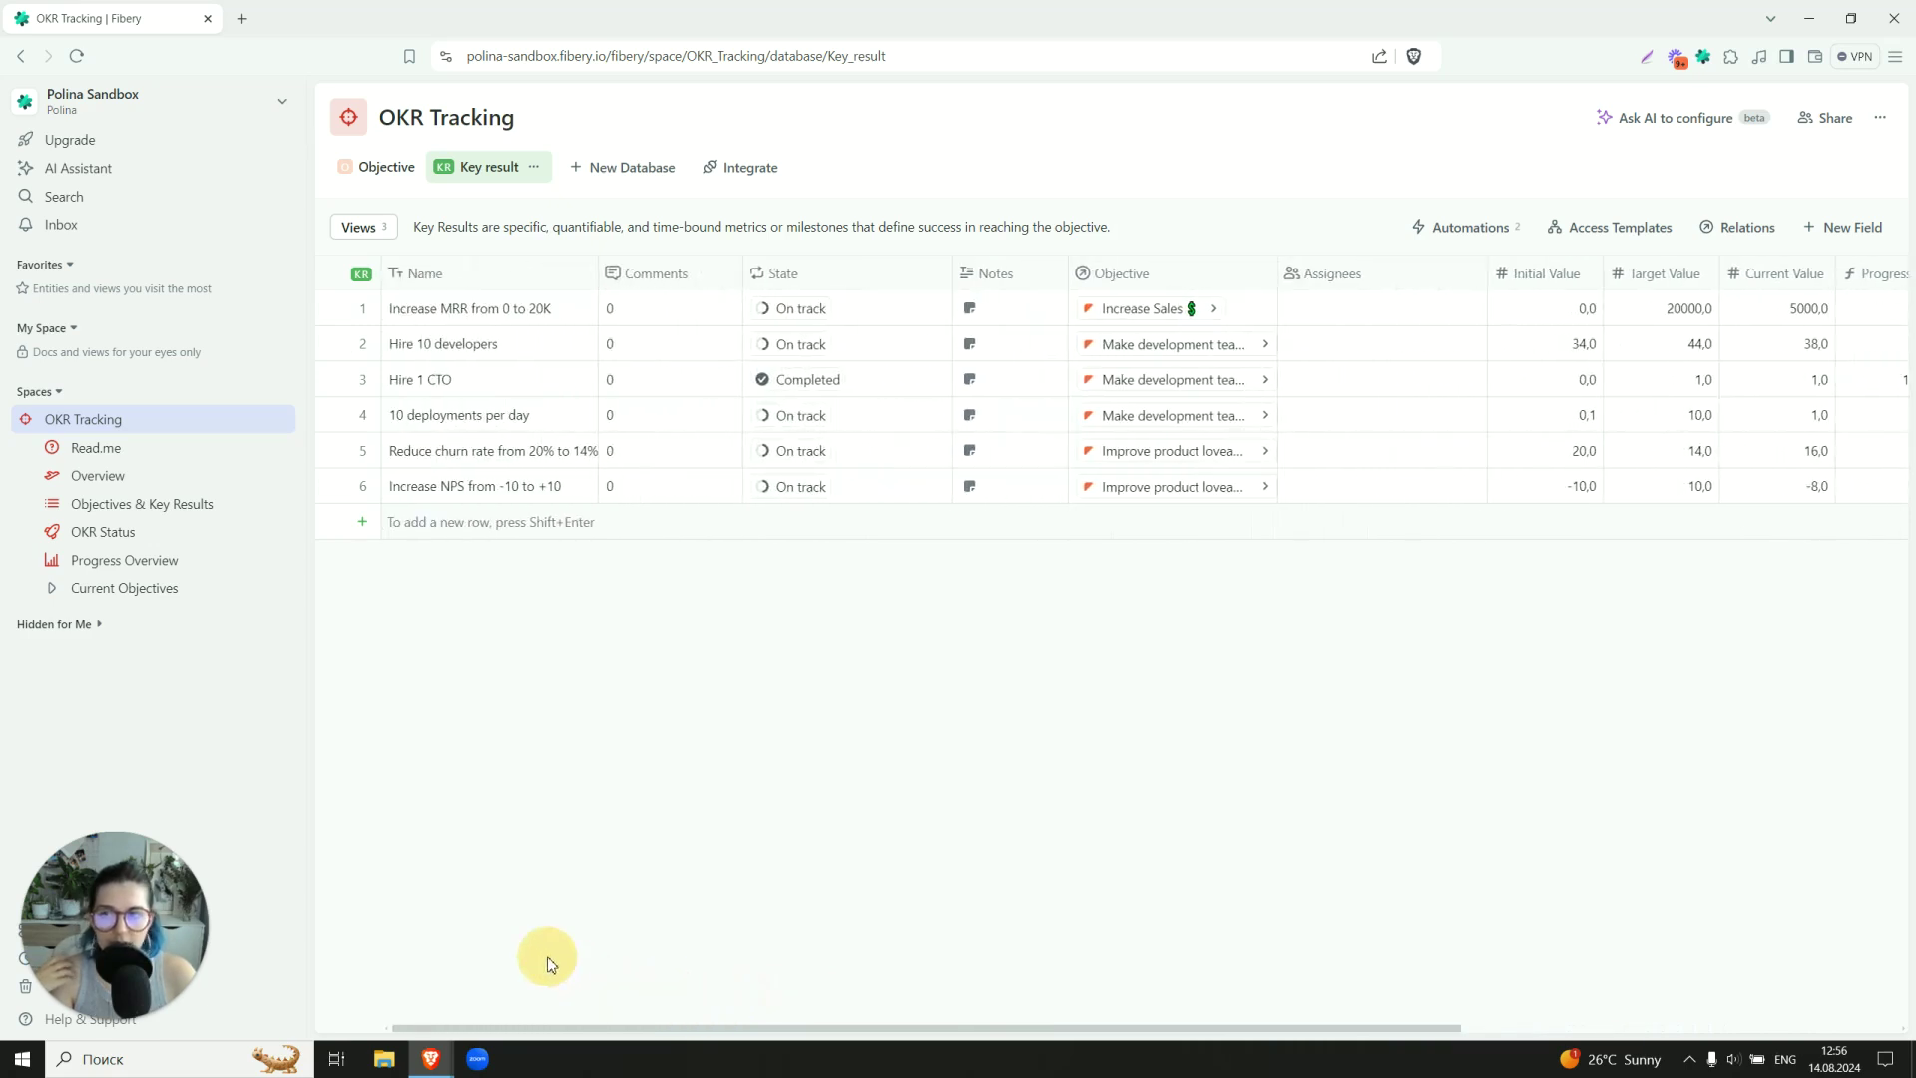
pyautogui.moveTo(551, 963); pyautogui.dragTo(685, 979)
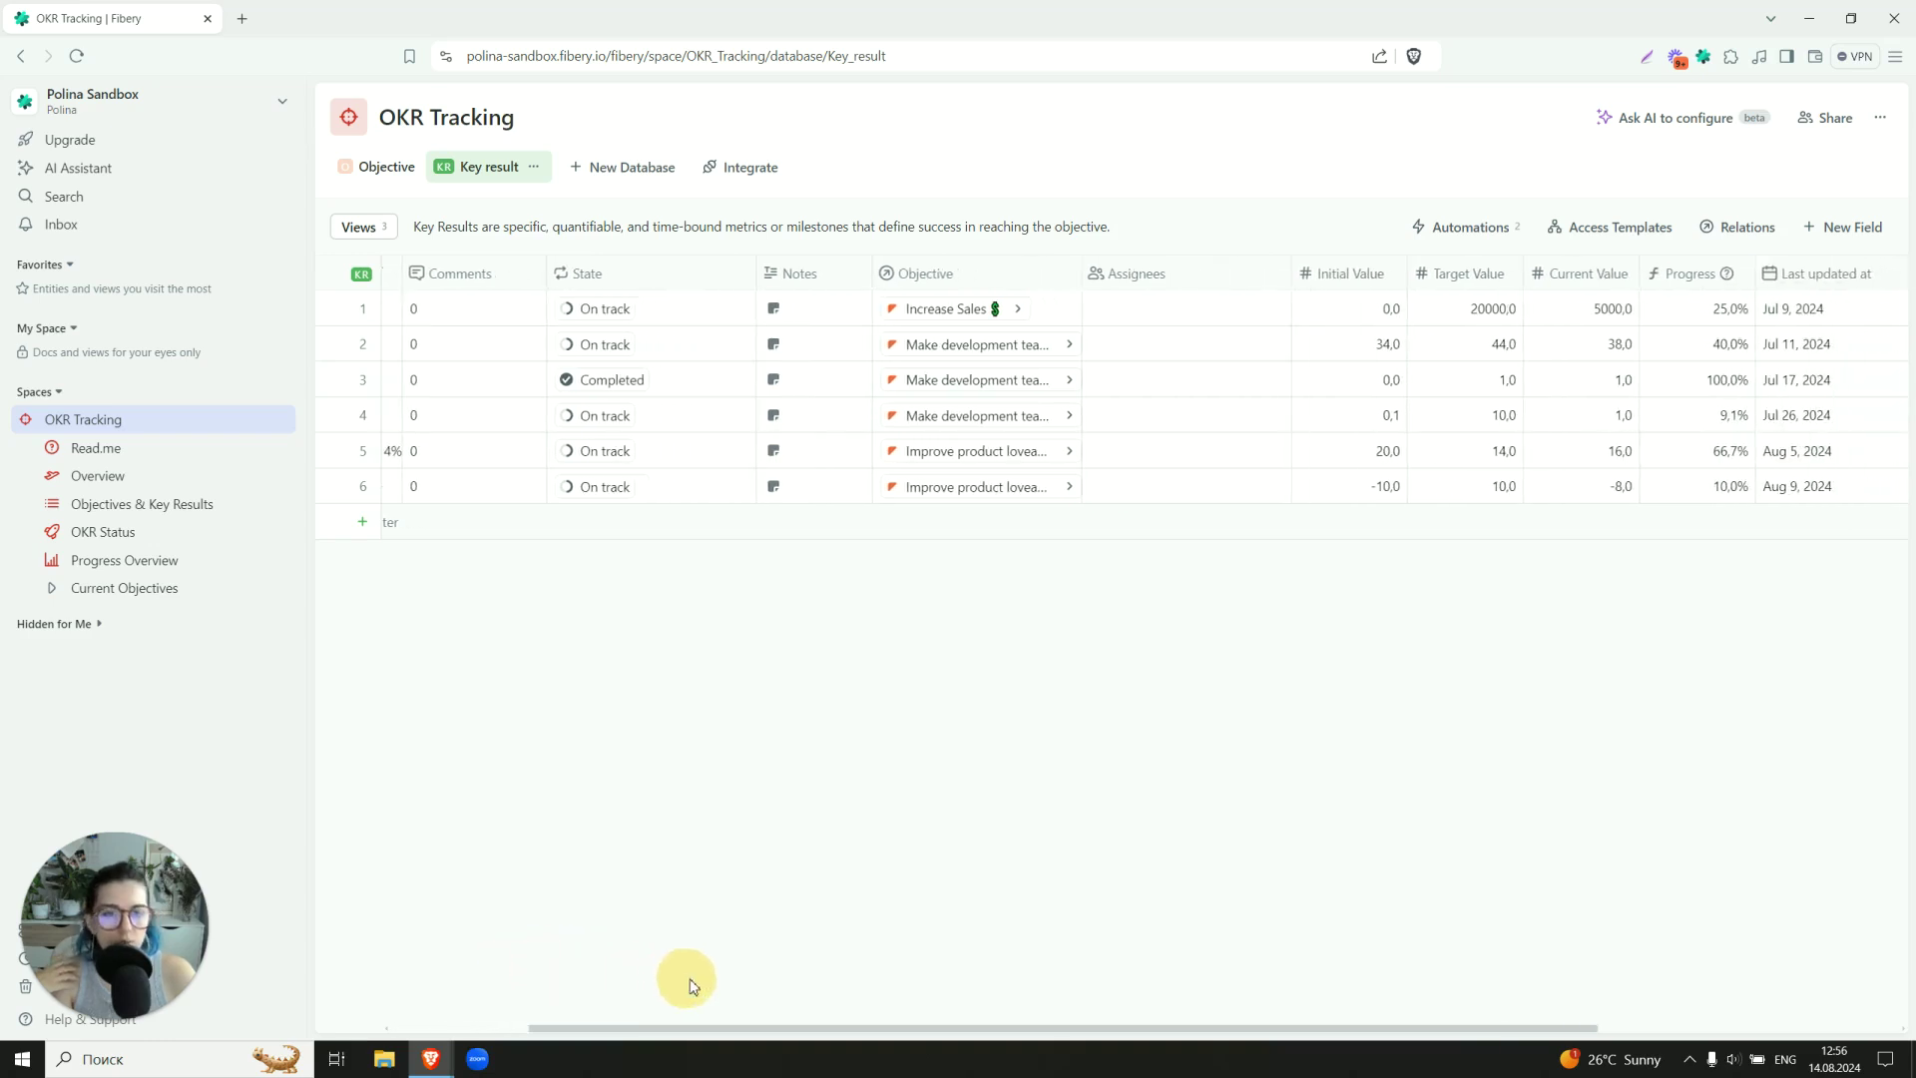
pyautogui.click(1391, 385)
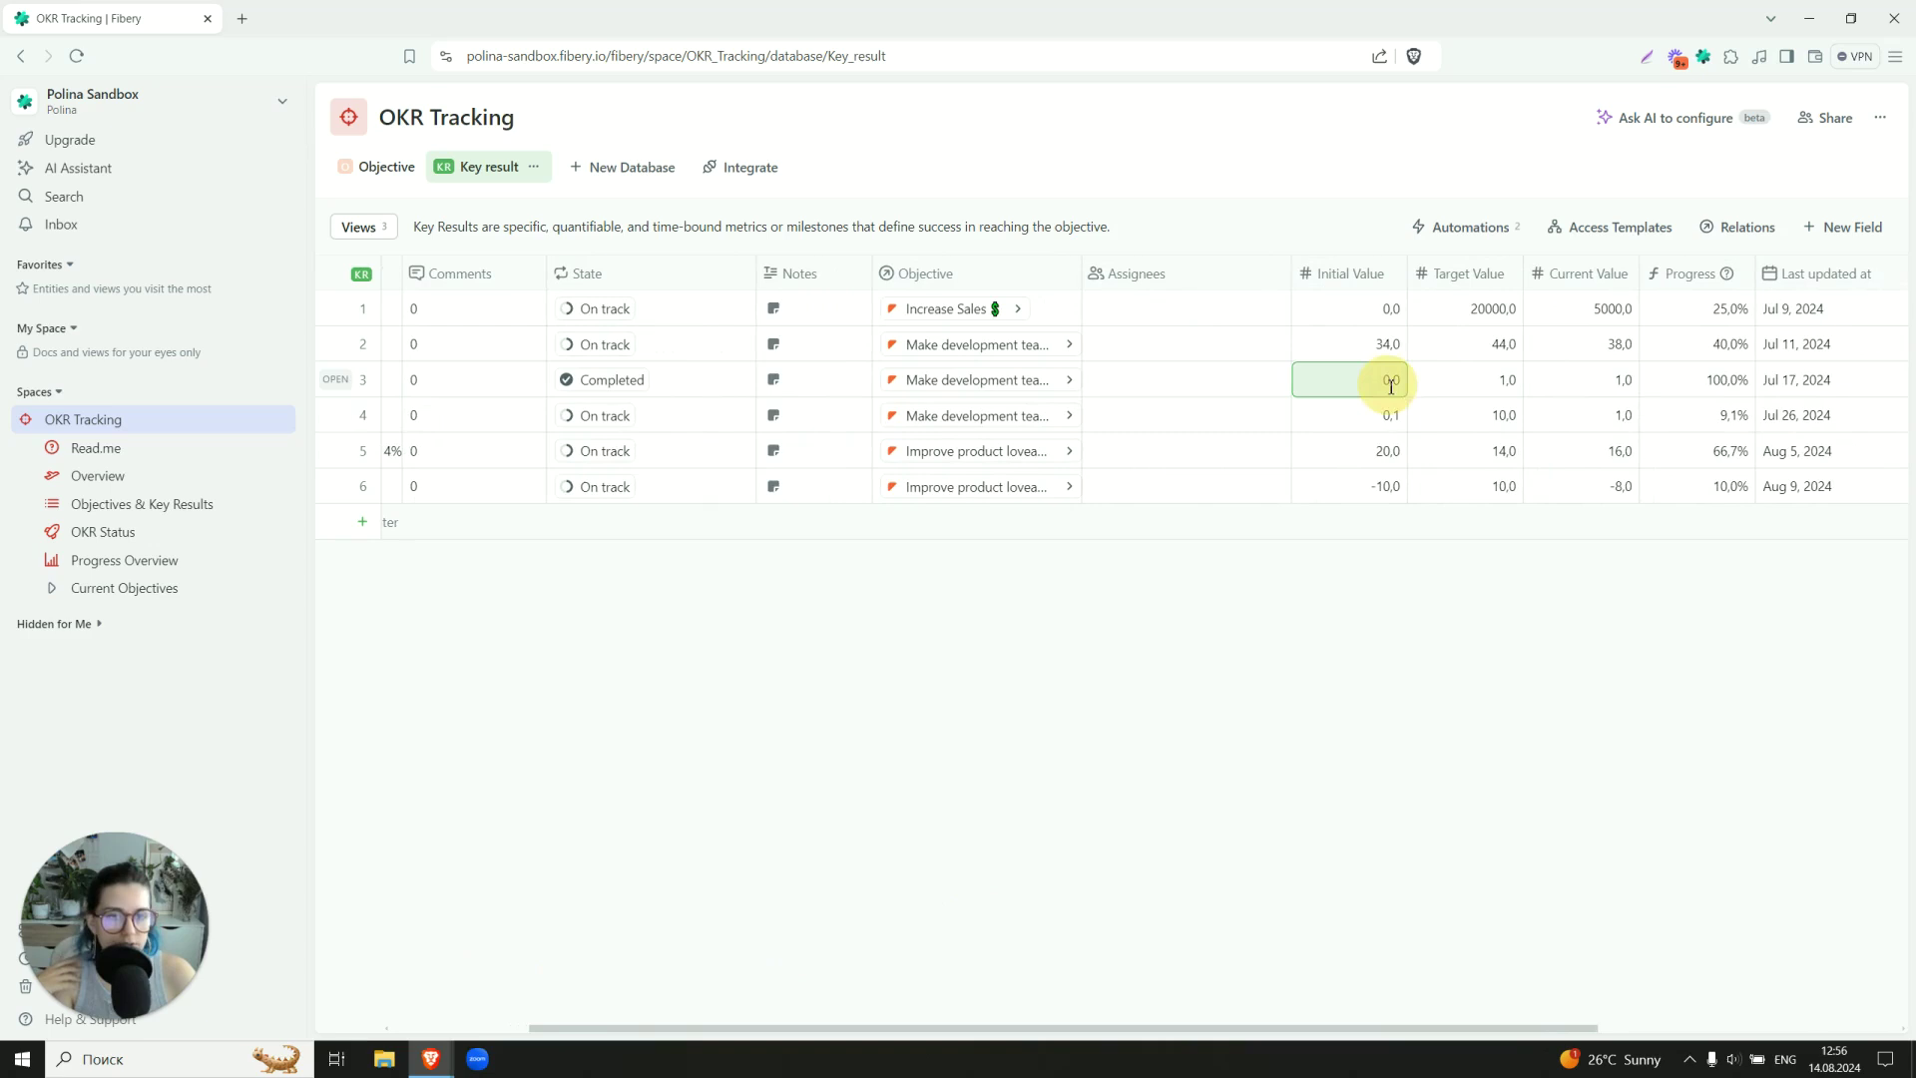
pyautogui.click(1499, 389)
pyautogui.click(1545, 392)
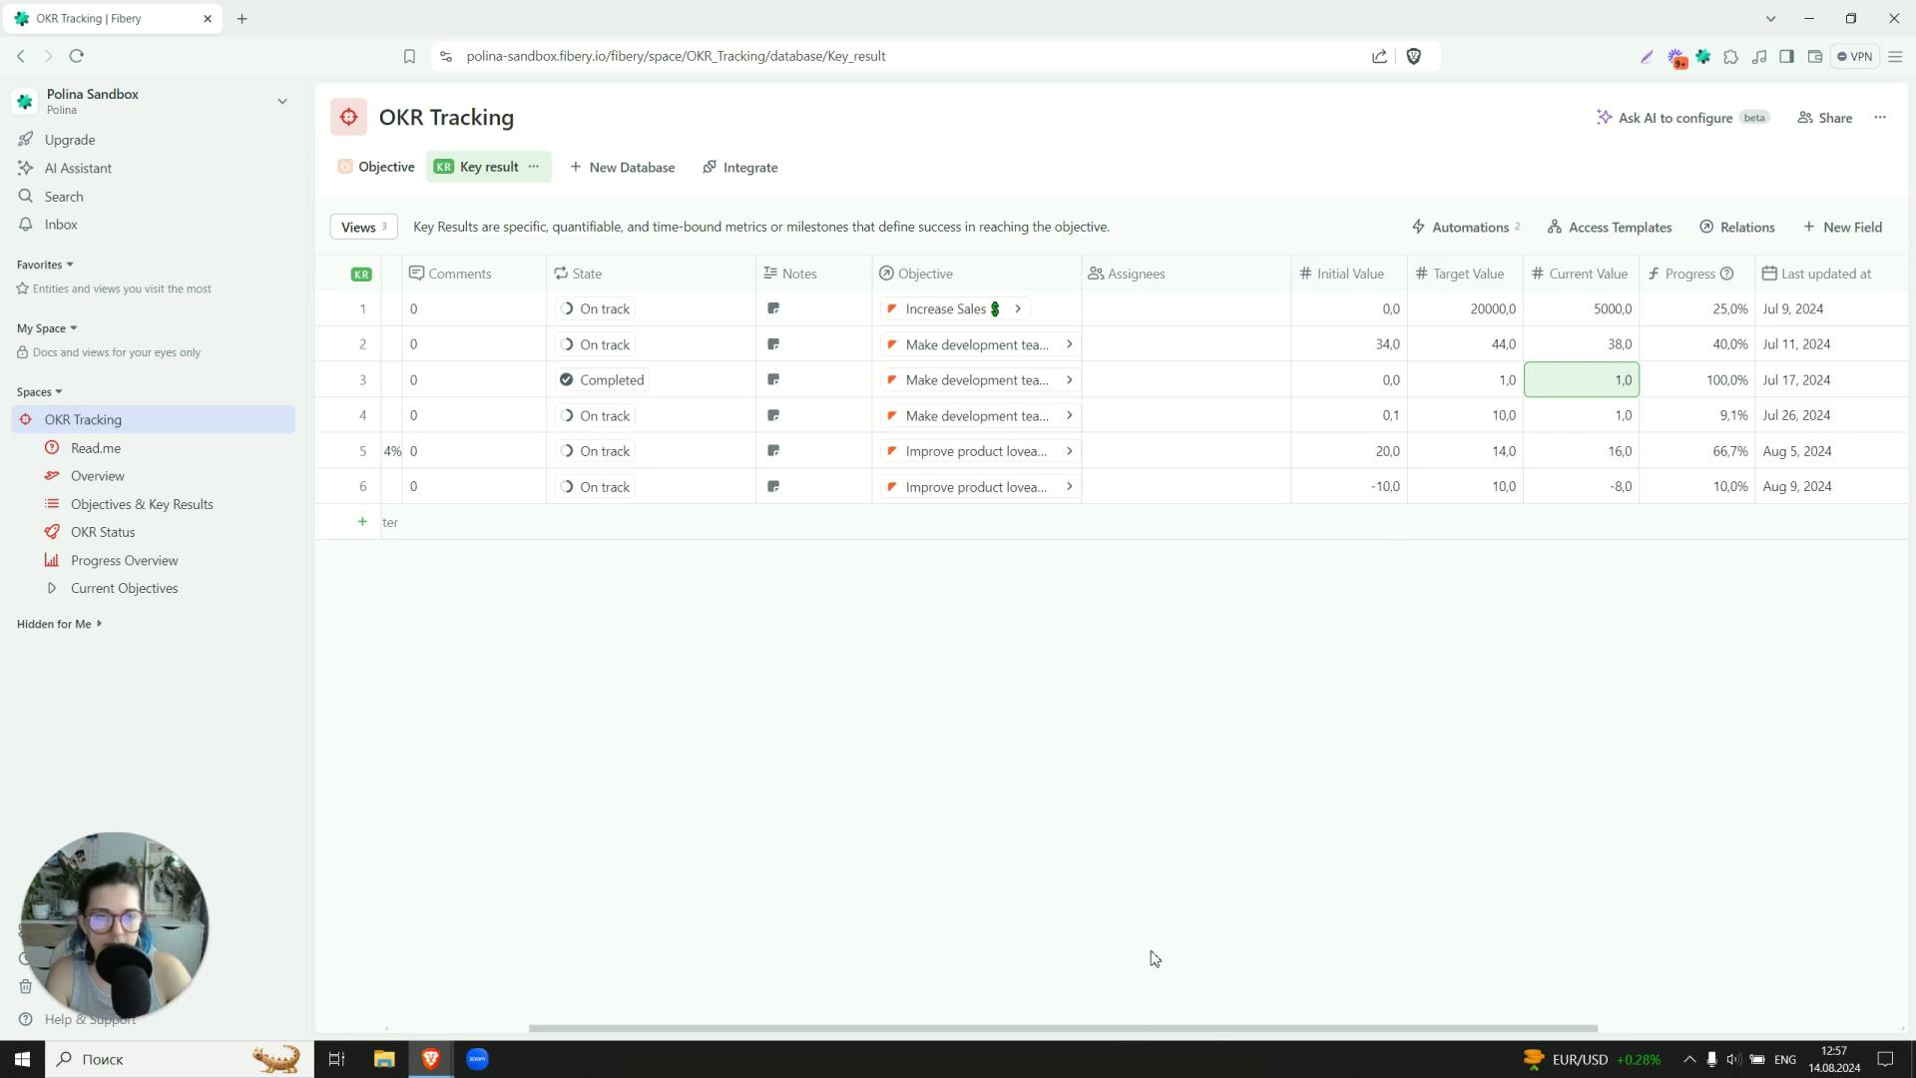
# Inspect the churn-rate key result's initial, target and current values.
pyautogui.moveTo(1095, 1029); pyautogui.dragTo(938, 1026)
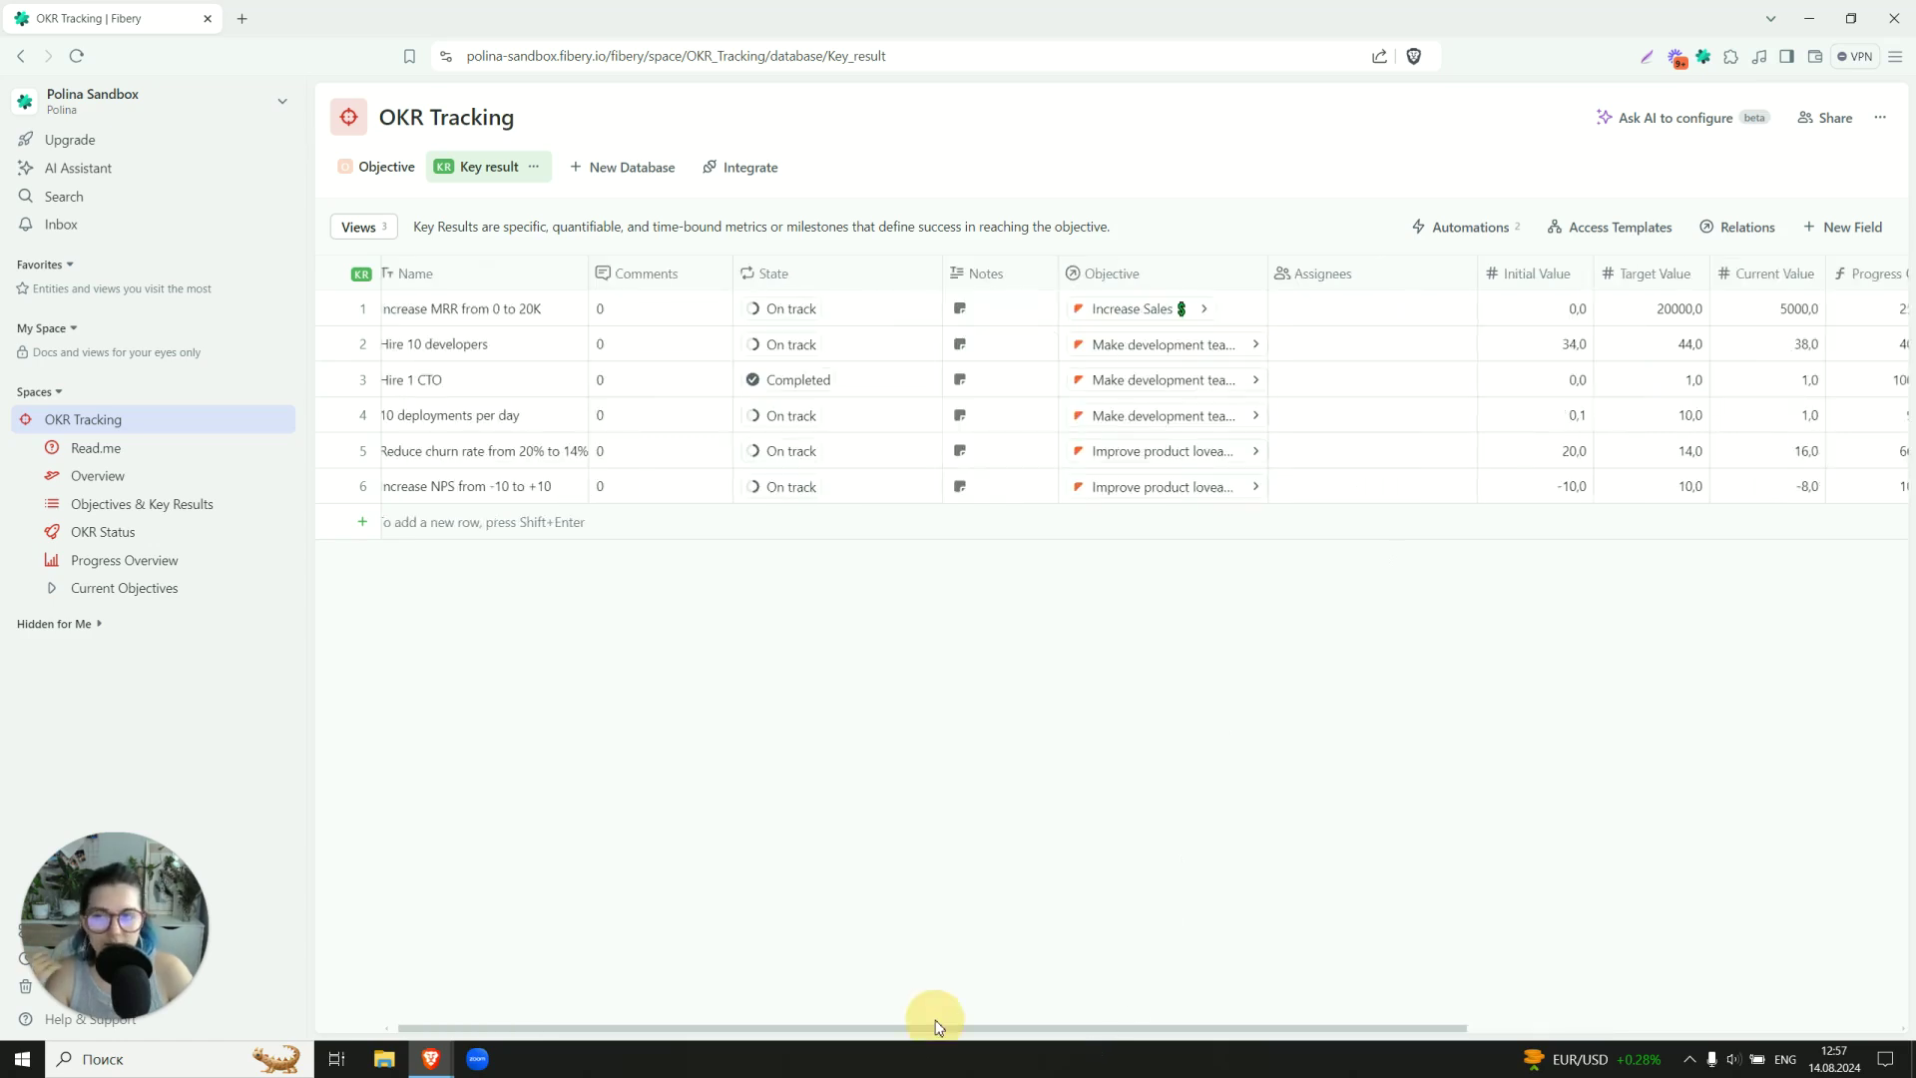
pyautogui.moveTo(938, 1026); pyautogui.dragTo(1108, 1026)
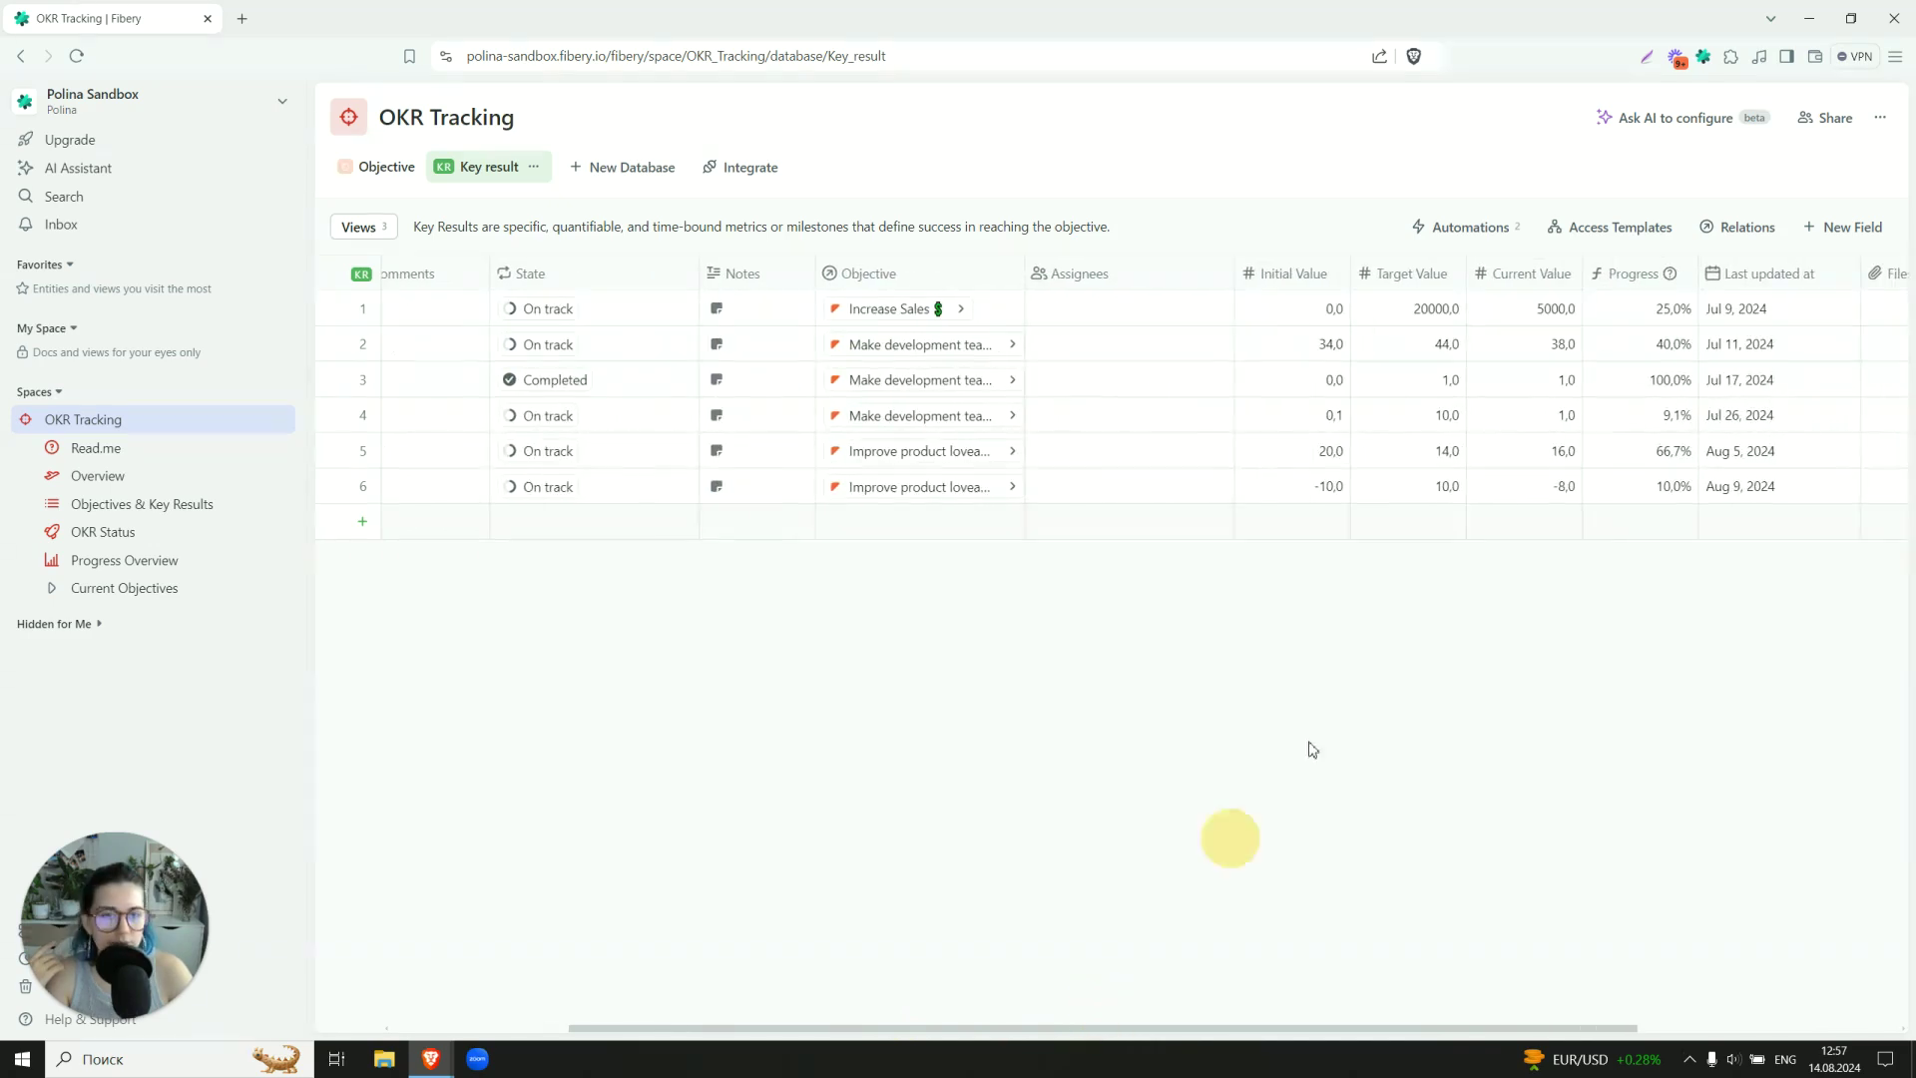
pyautogui.click(1341, 450)
pyautogui.click(1410, 458)
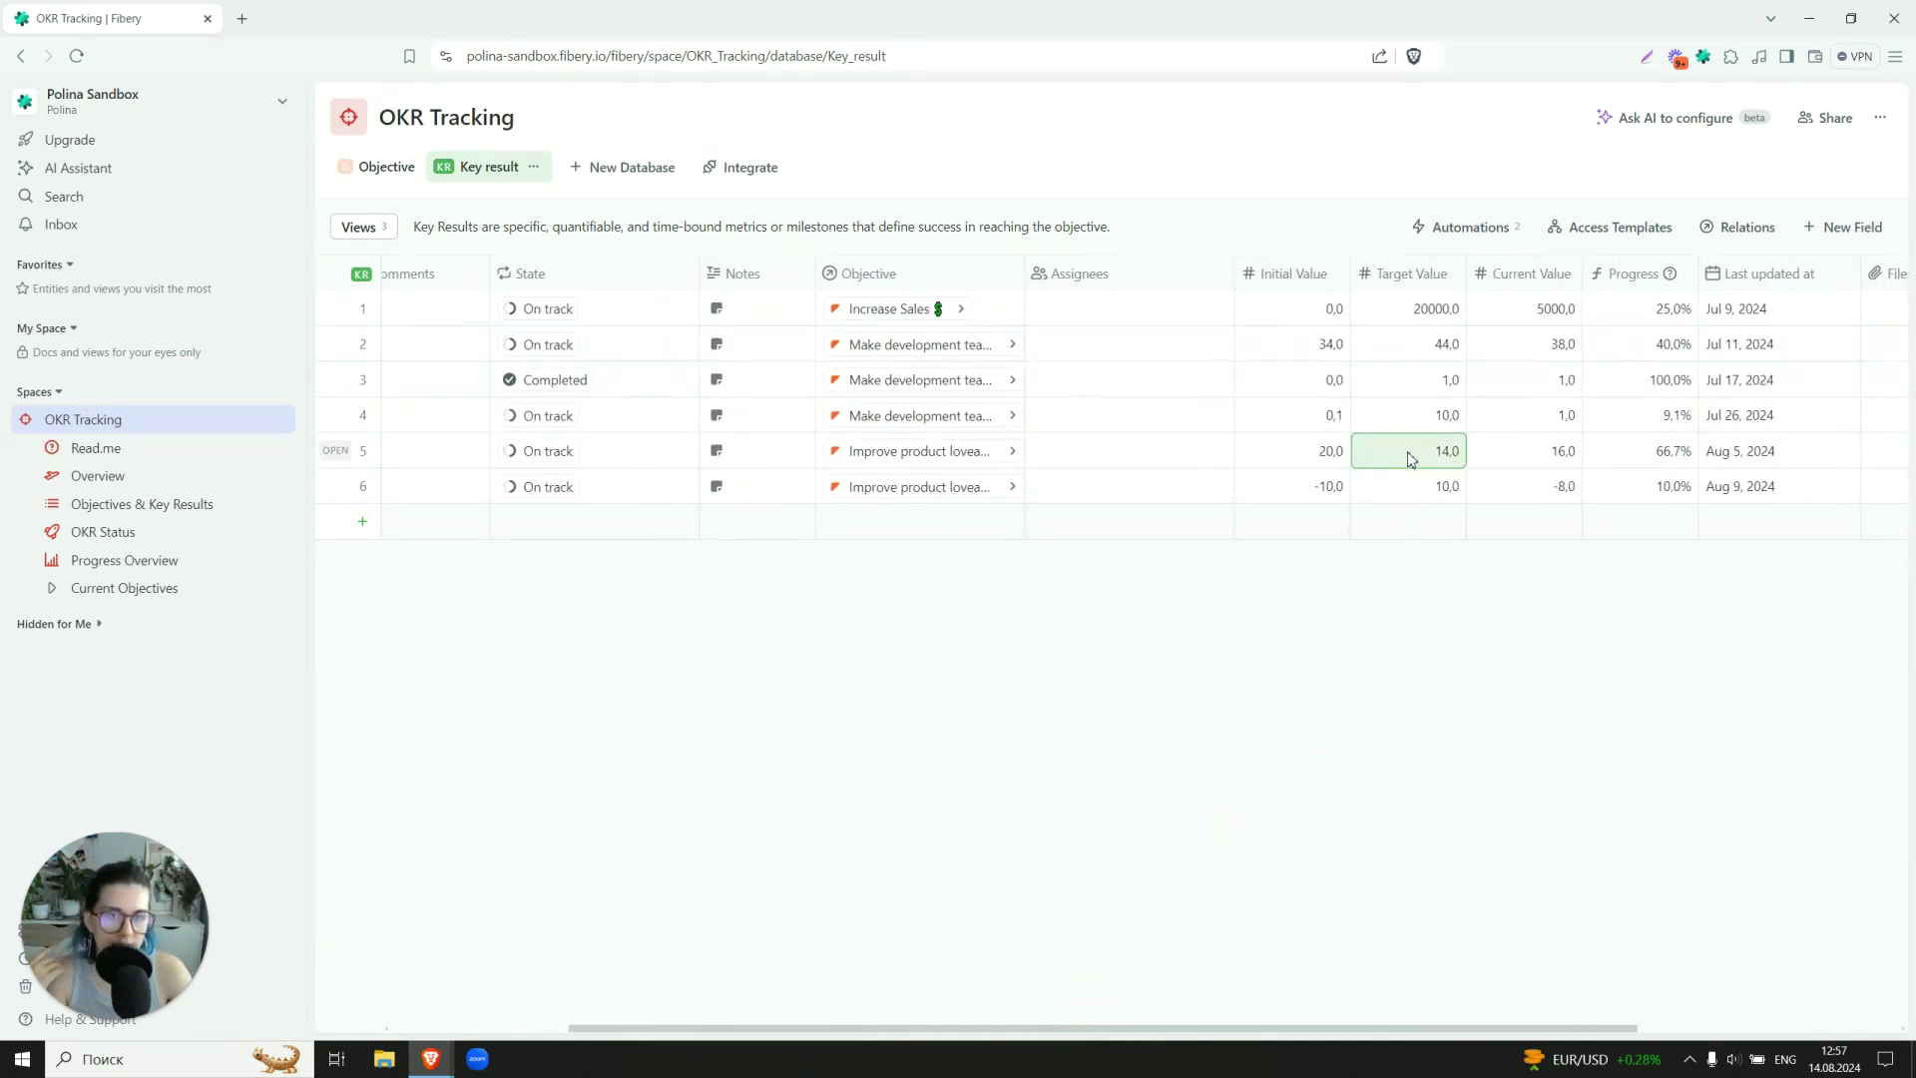
pyautogui.click(1567, 448)
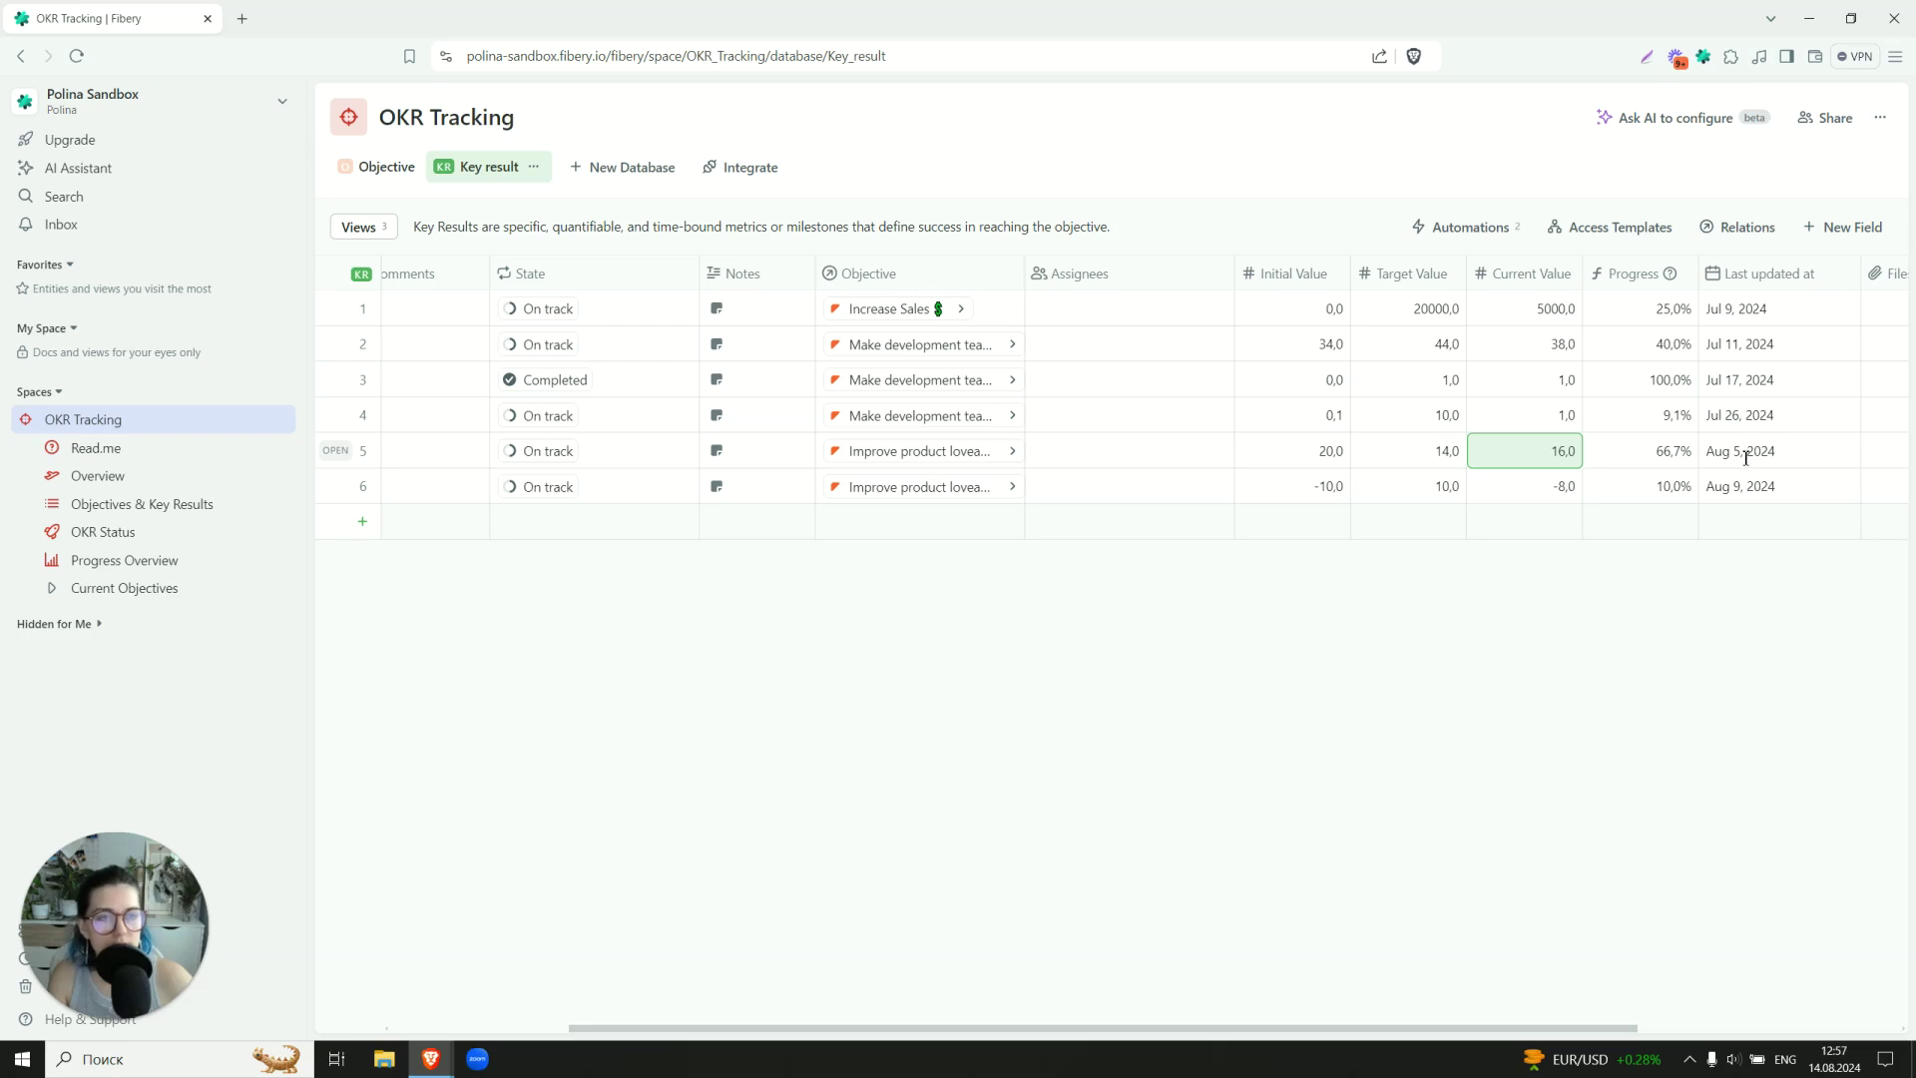
pyautogui.moveTo(1375, 1028); pyautogui.dragTo(1481, 1028)
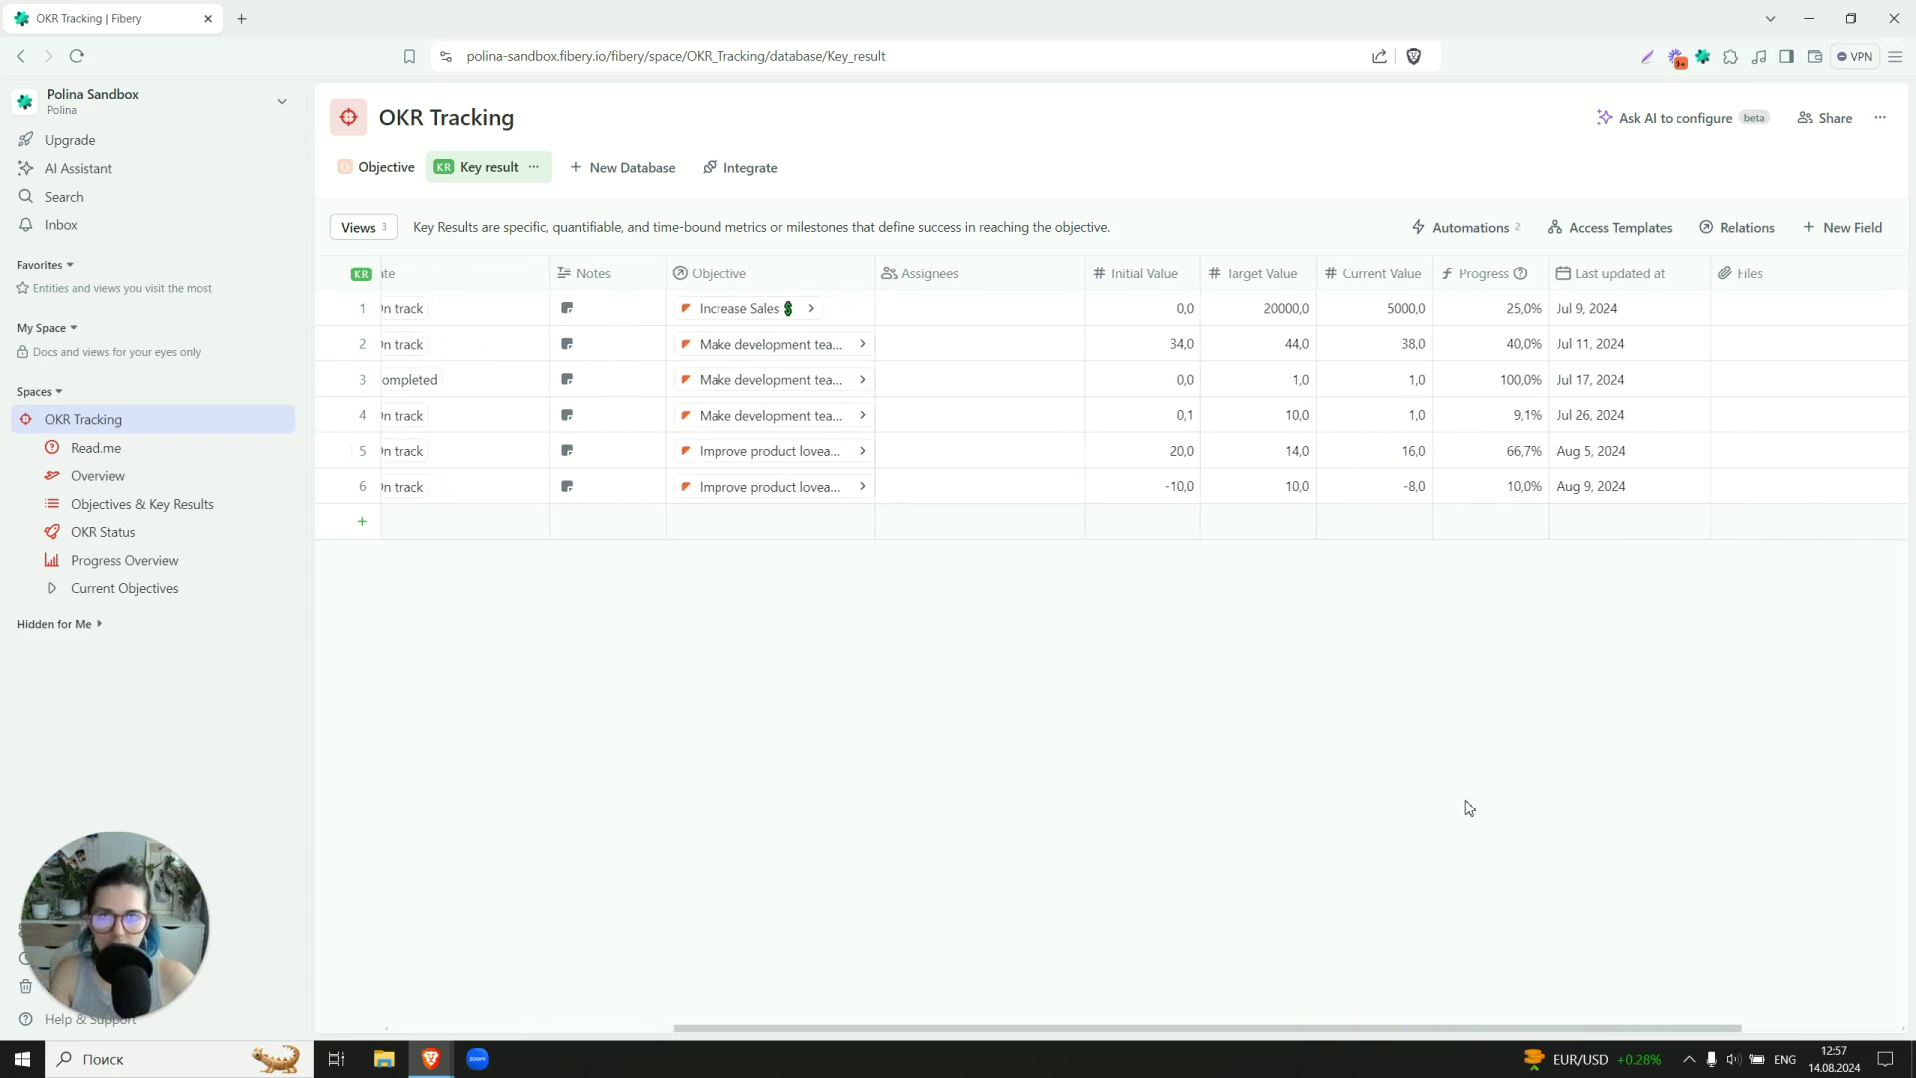
# Open the Key result automation rule 'Notify if Key result wasn't updated in time'.
pyautogui.click(1496, 235)
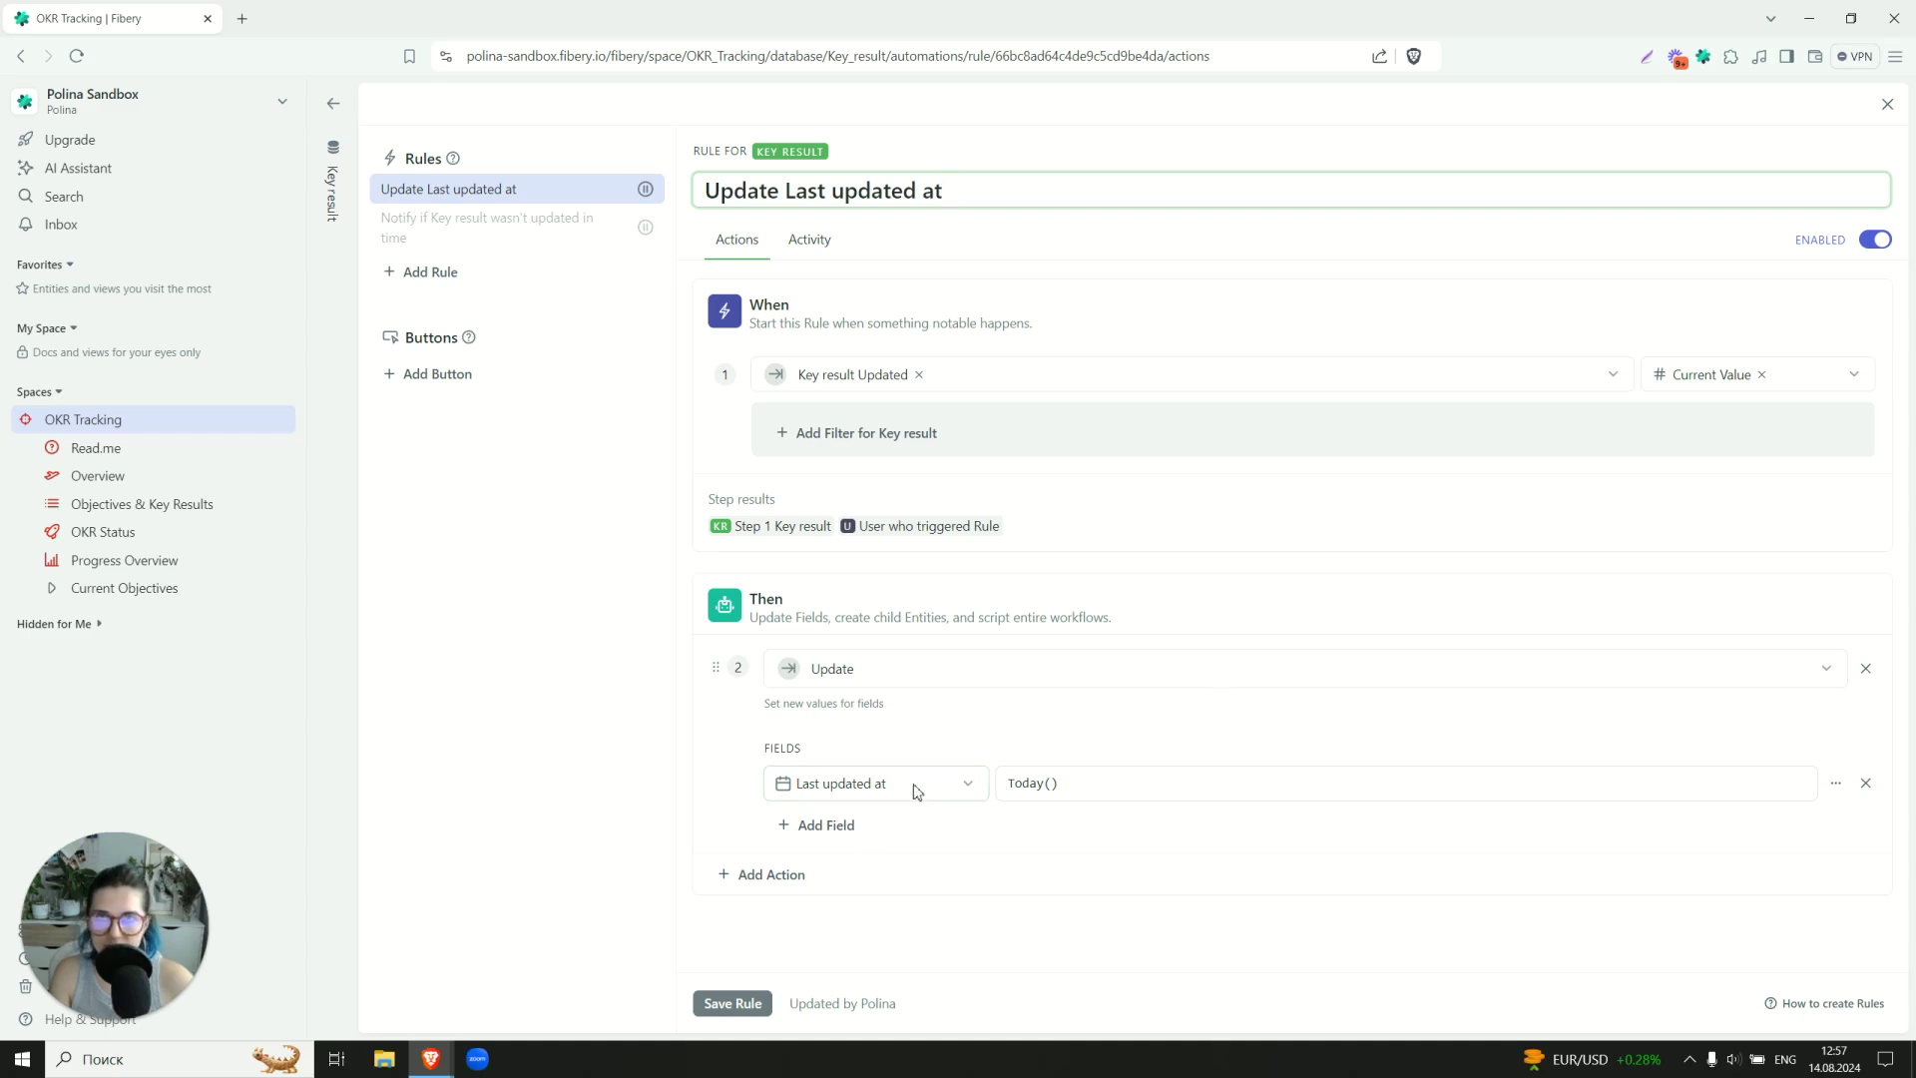
pyautogui.click(475, 234)
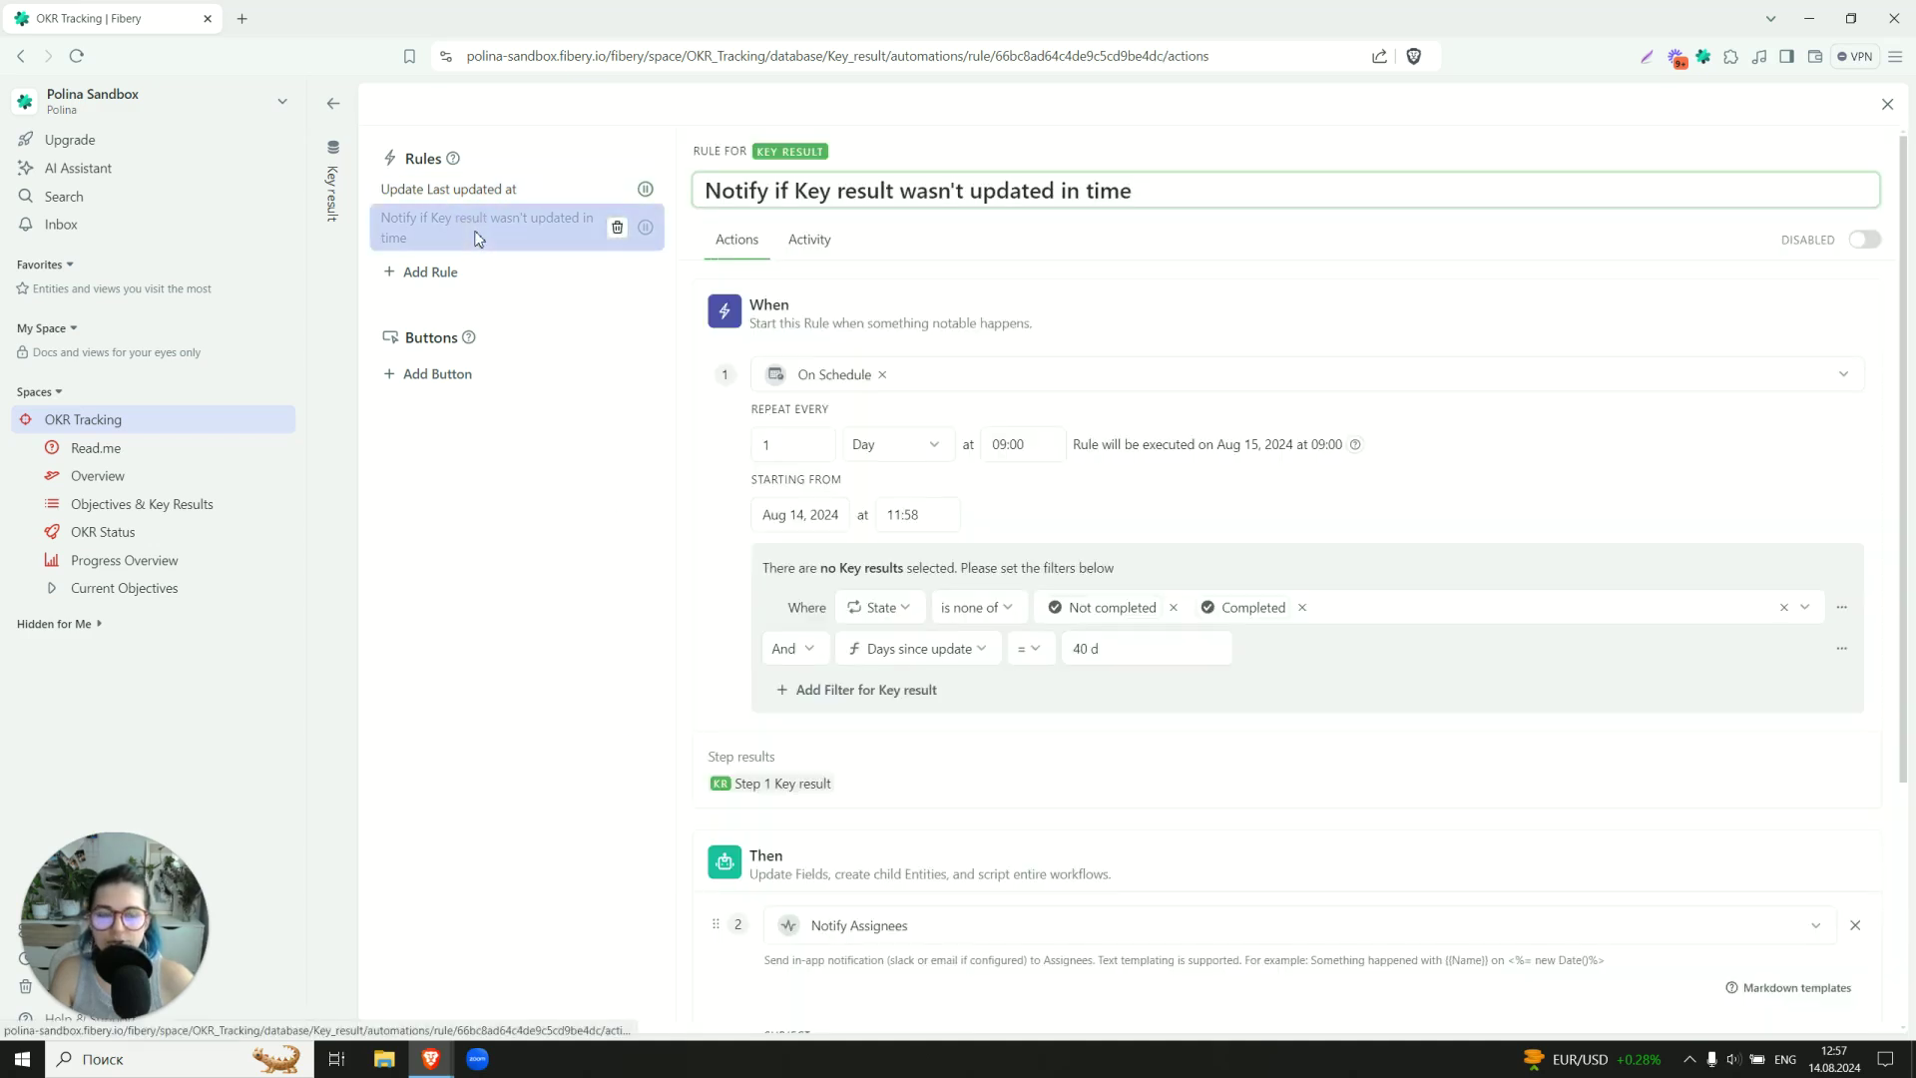
pyautogui.click(1864, 239)
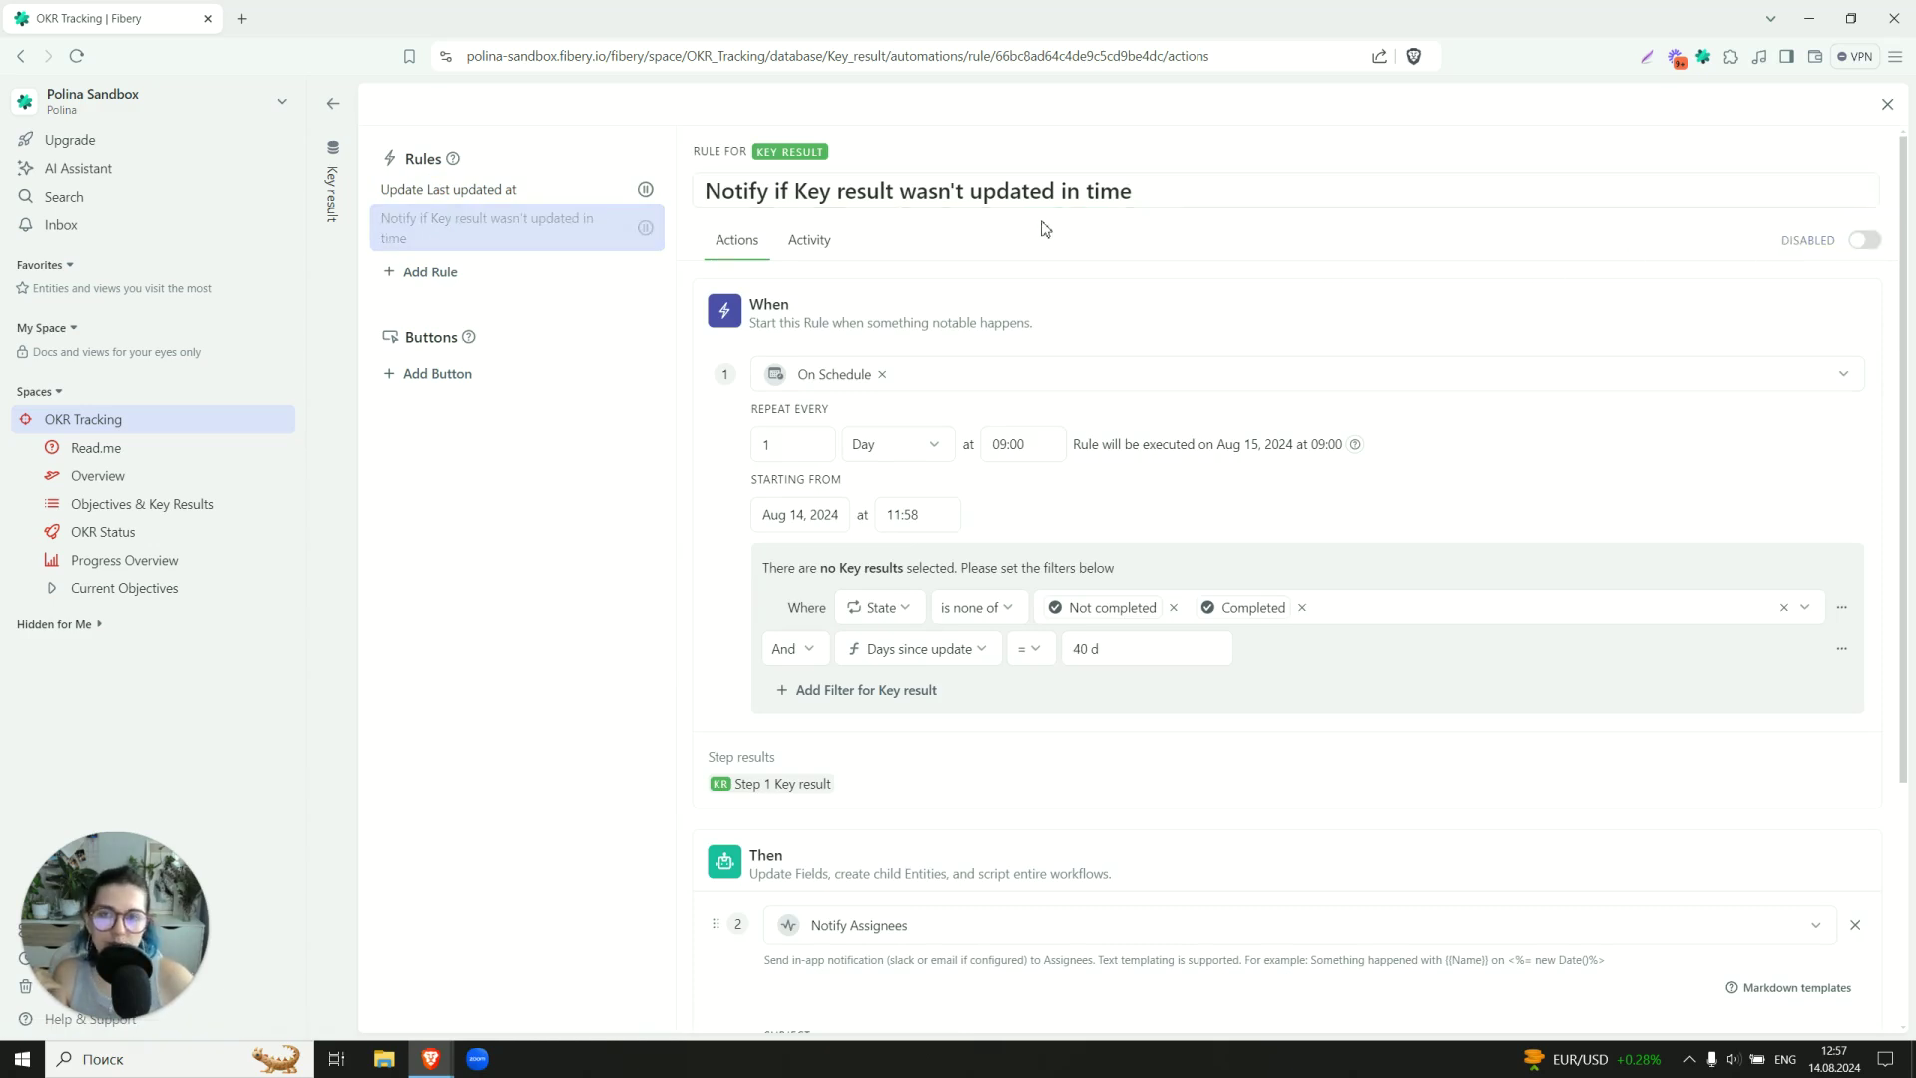
# Review the rule's 40-day no-update notification settings and close it.
pyautogui.scroll(-1, 1045, 228)
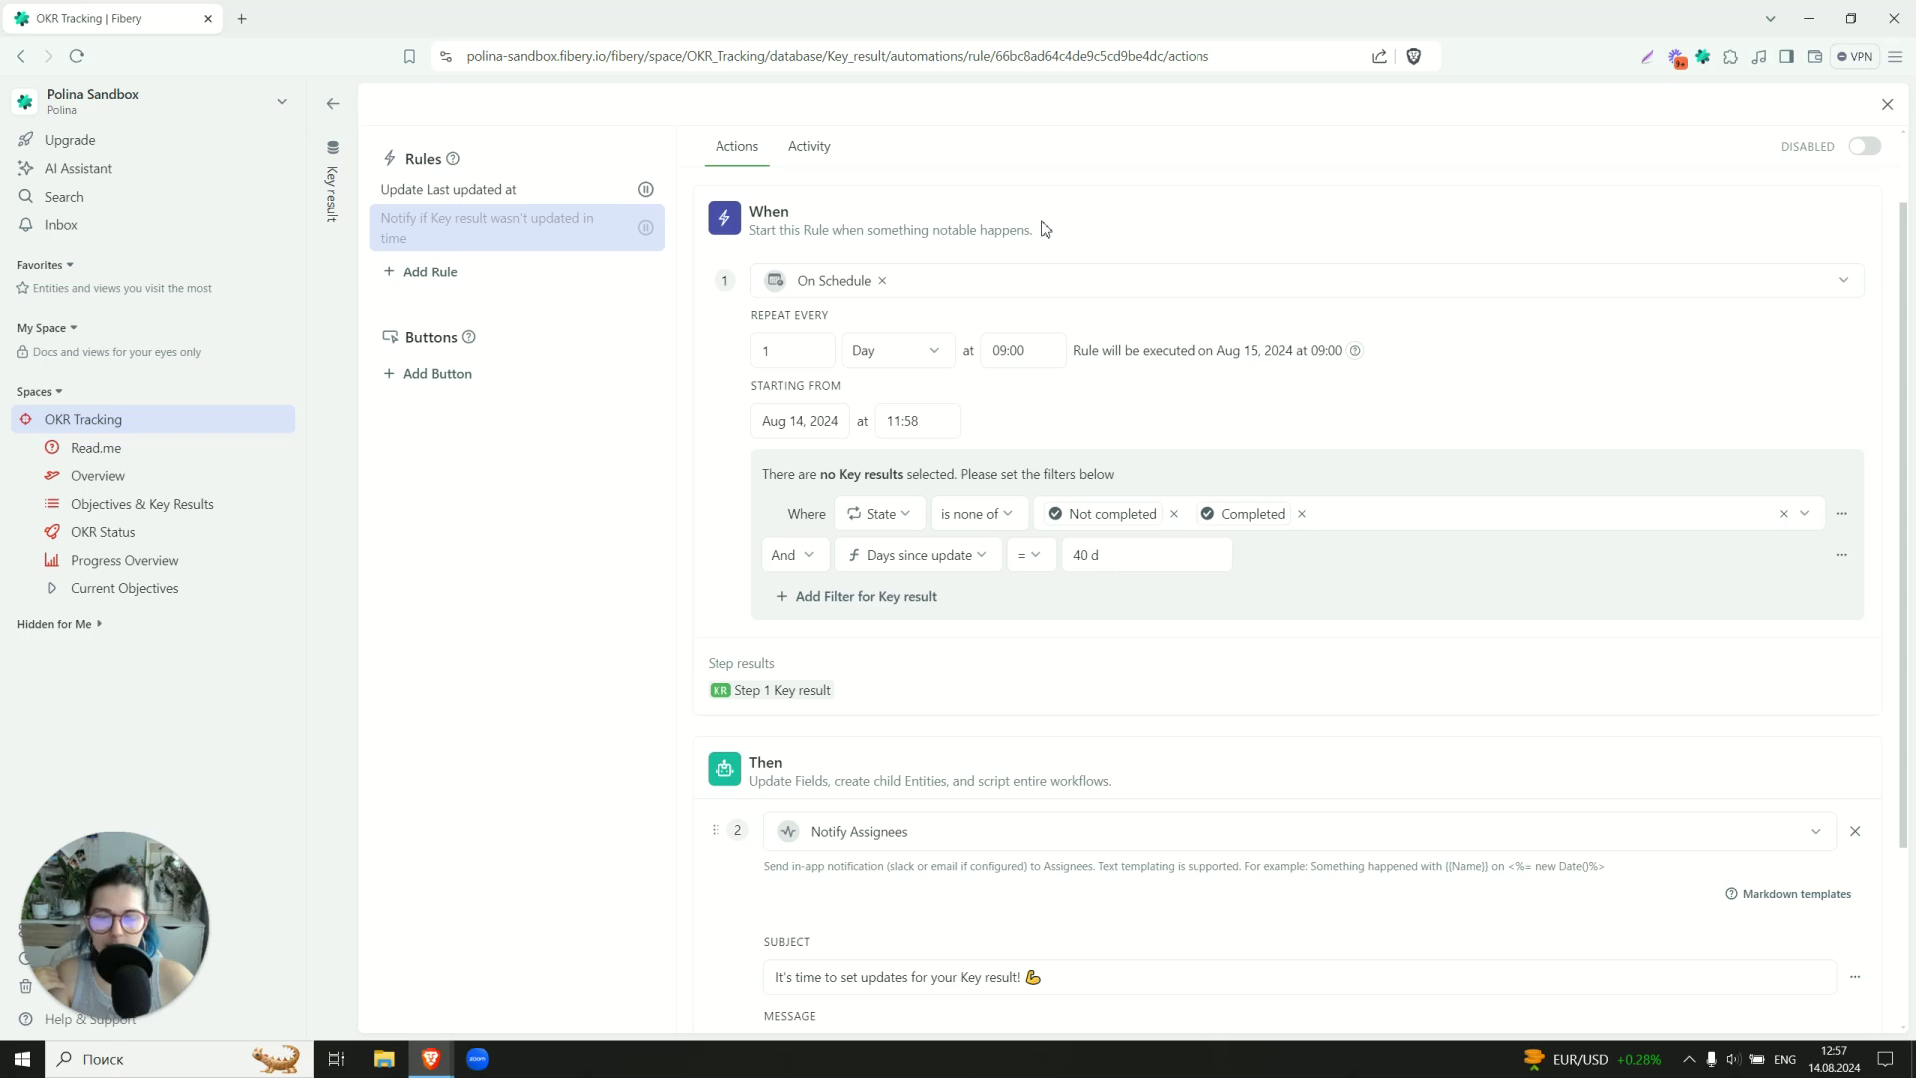
pyautogui.scroll(-2, 1003, 399)
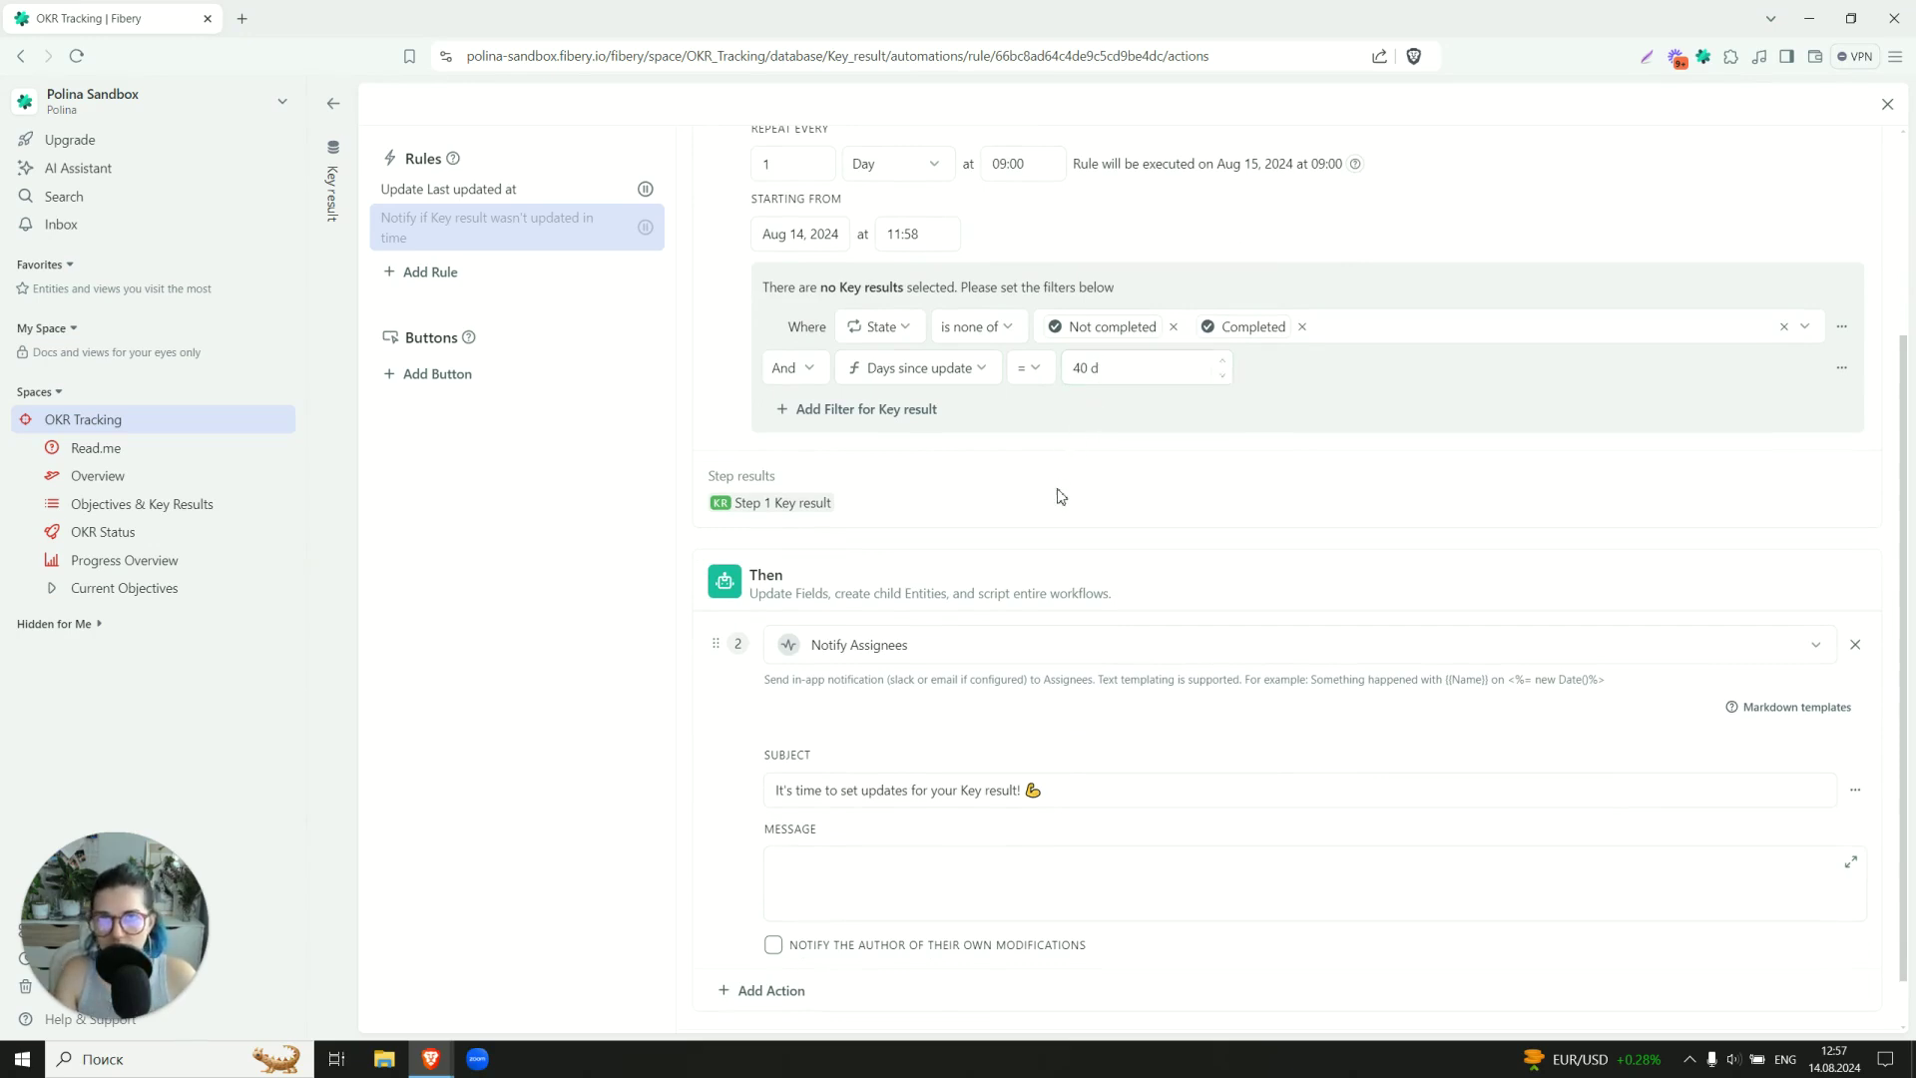
pyautogui.scroll(2, 1026, 502)
pyautogui.scroll(1, 1026, 502)
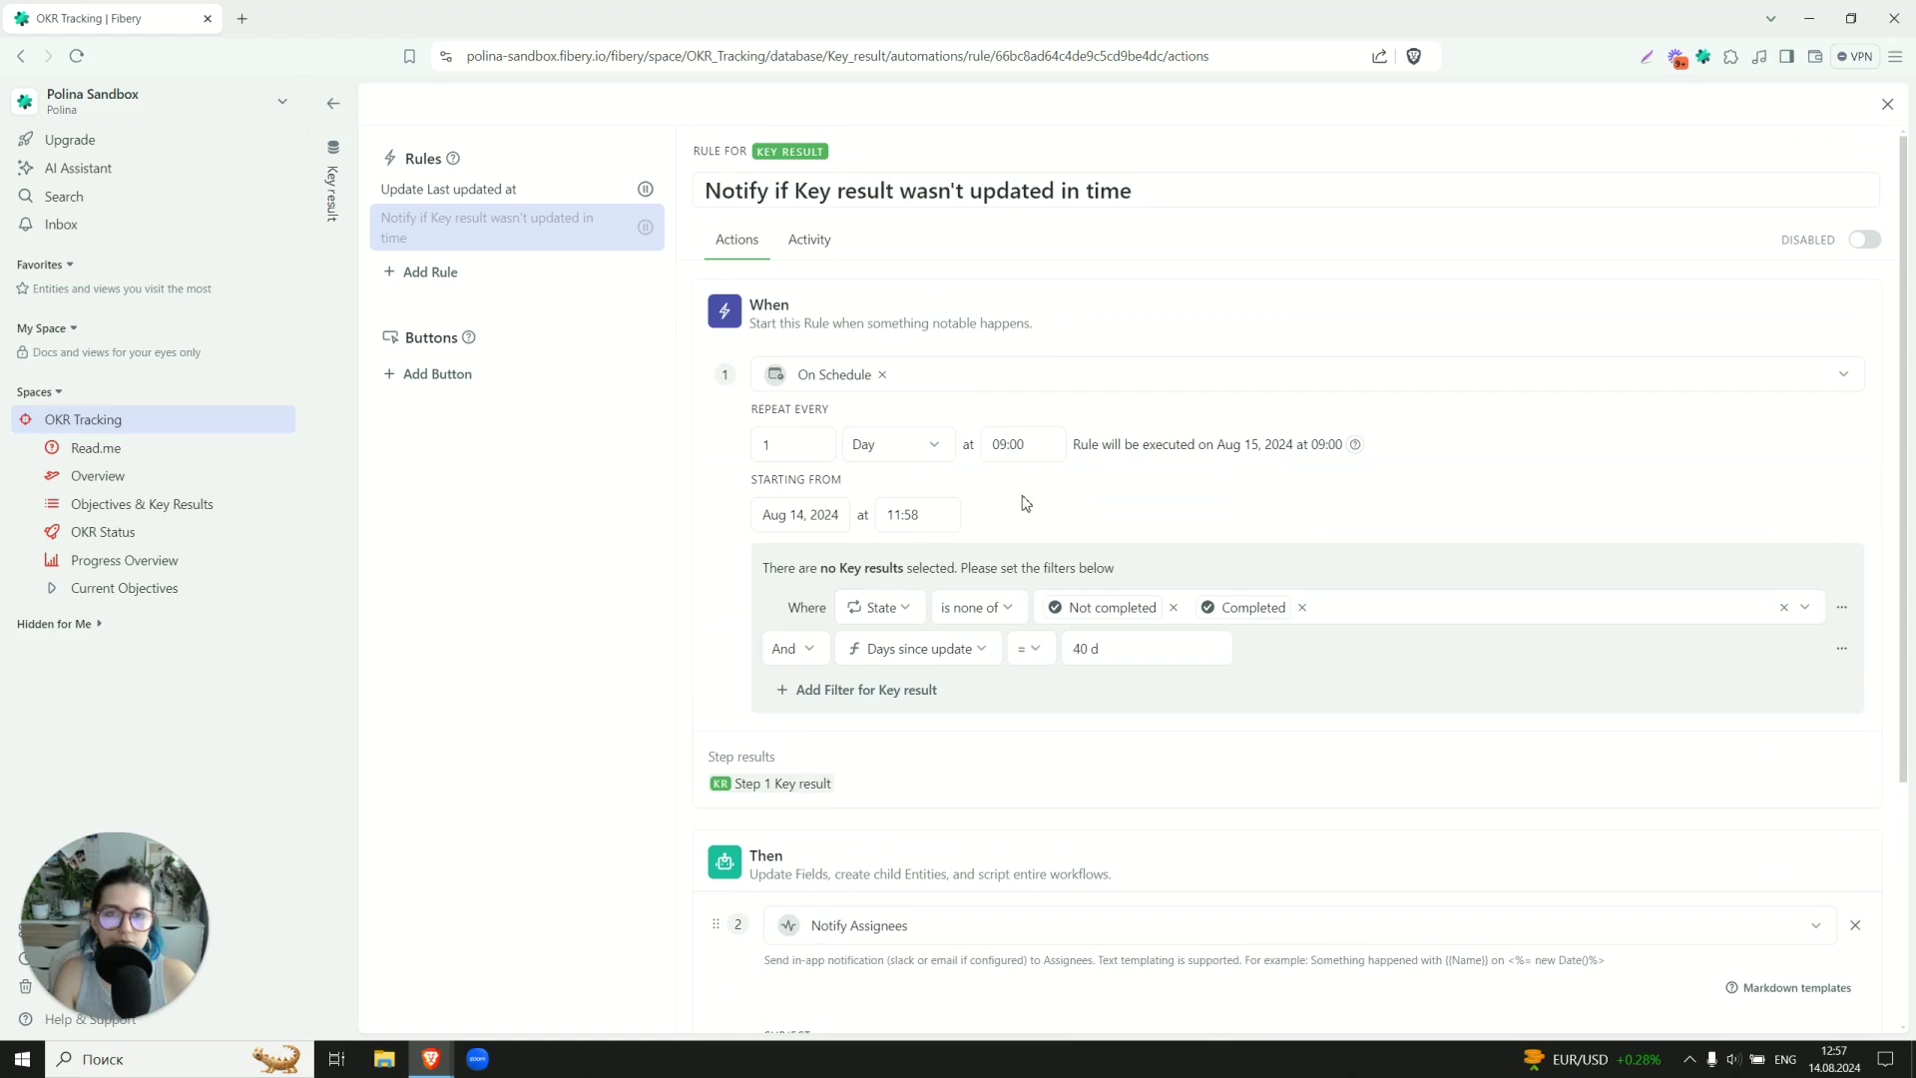
pyautogui.scroll(-3, 1028, 499)
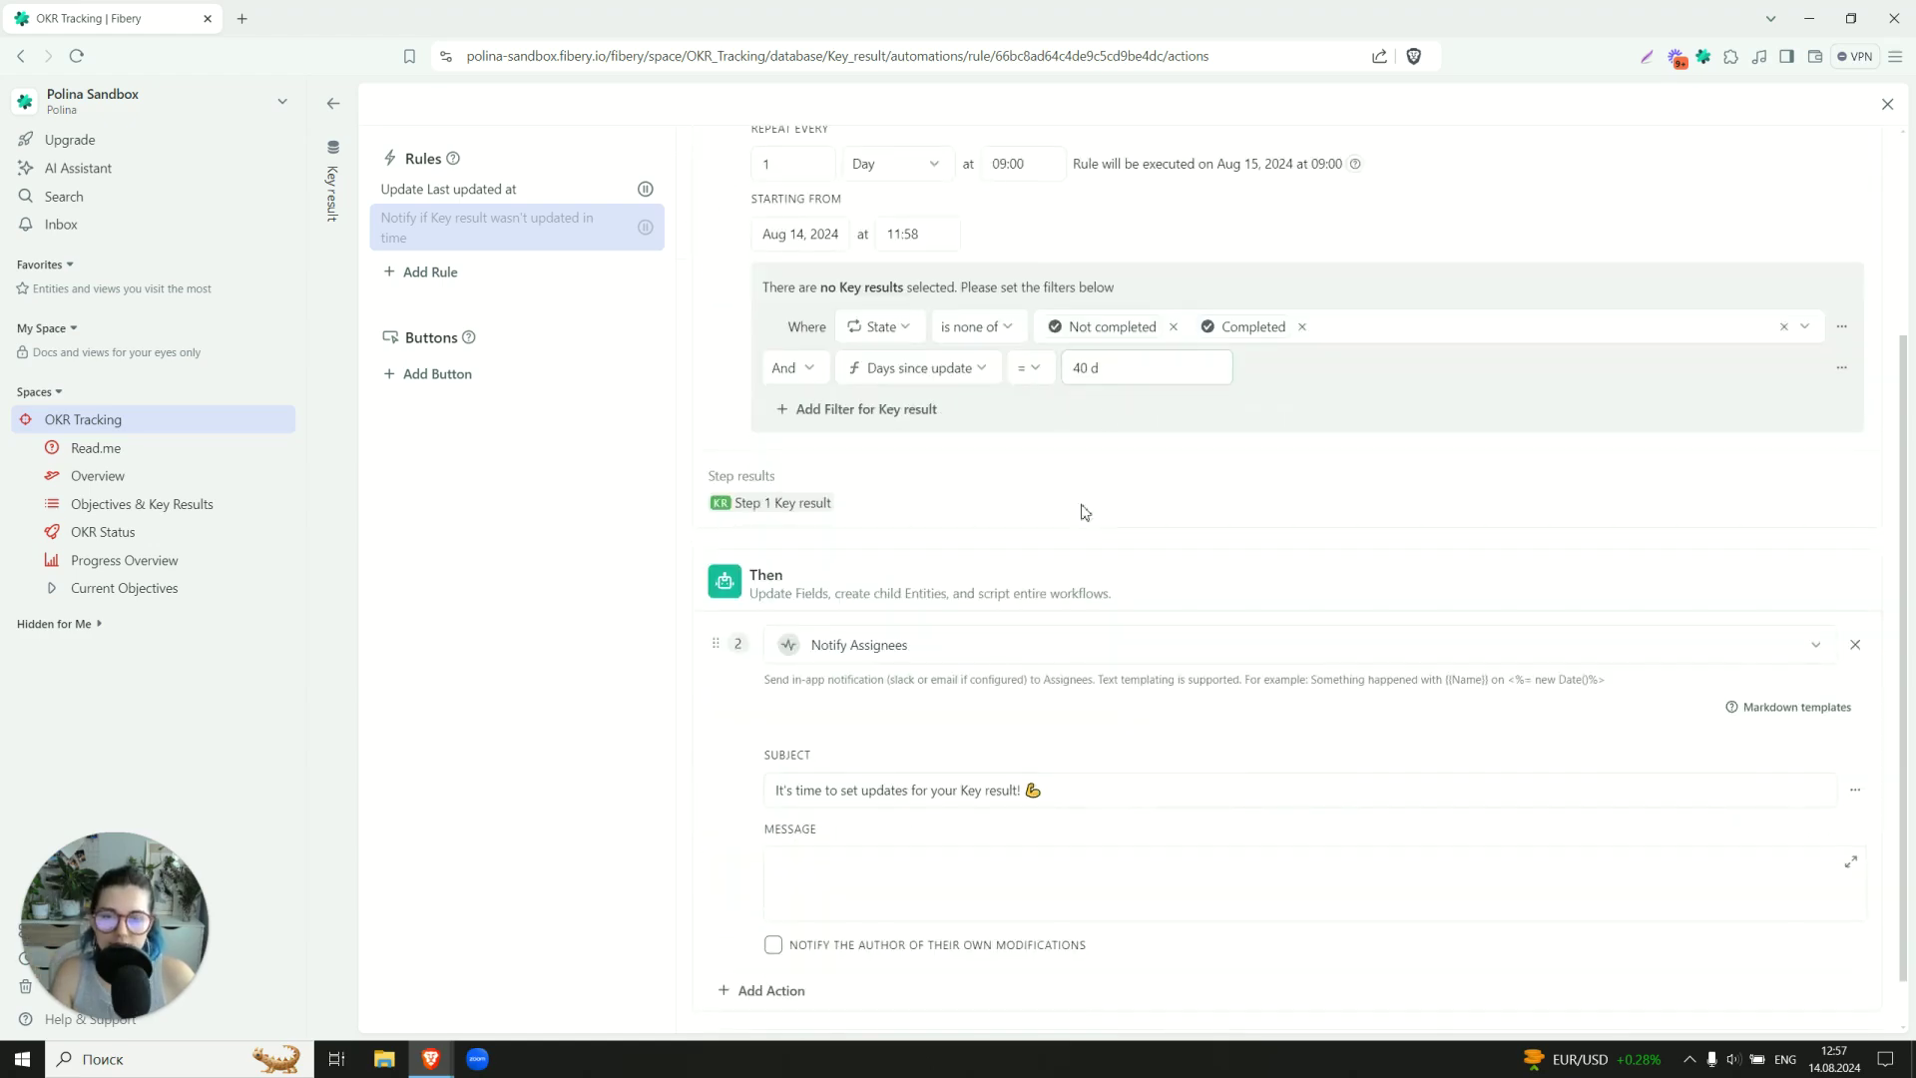
pyautogui.scroll(3, 1523, 470)
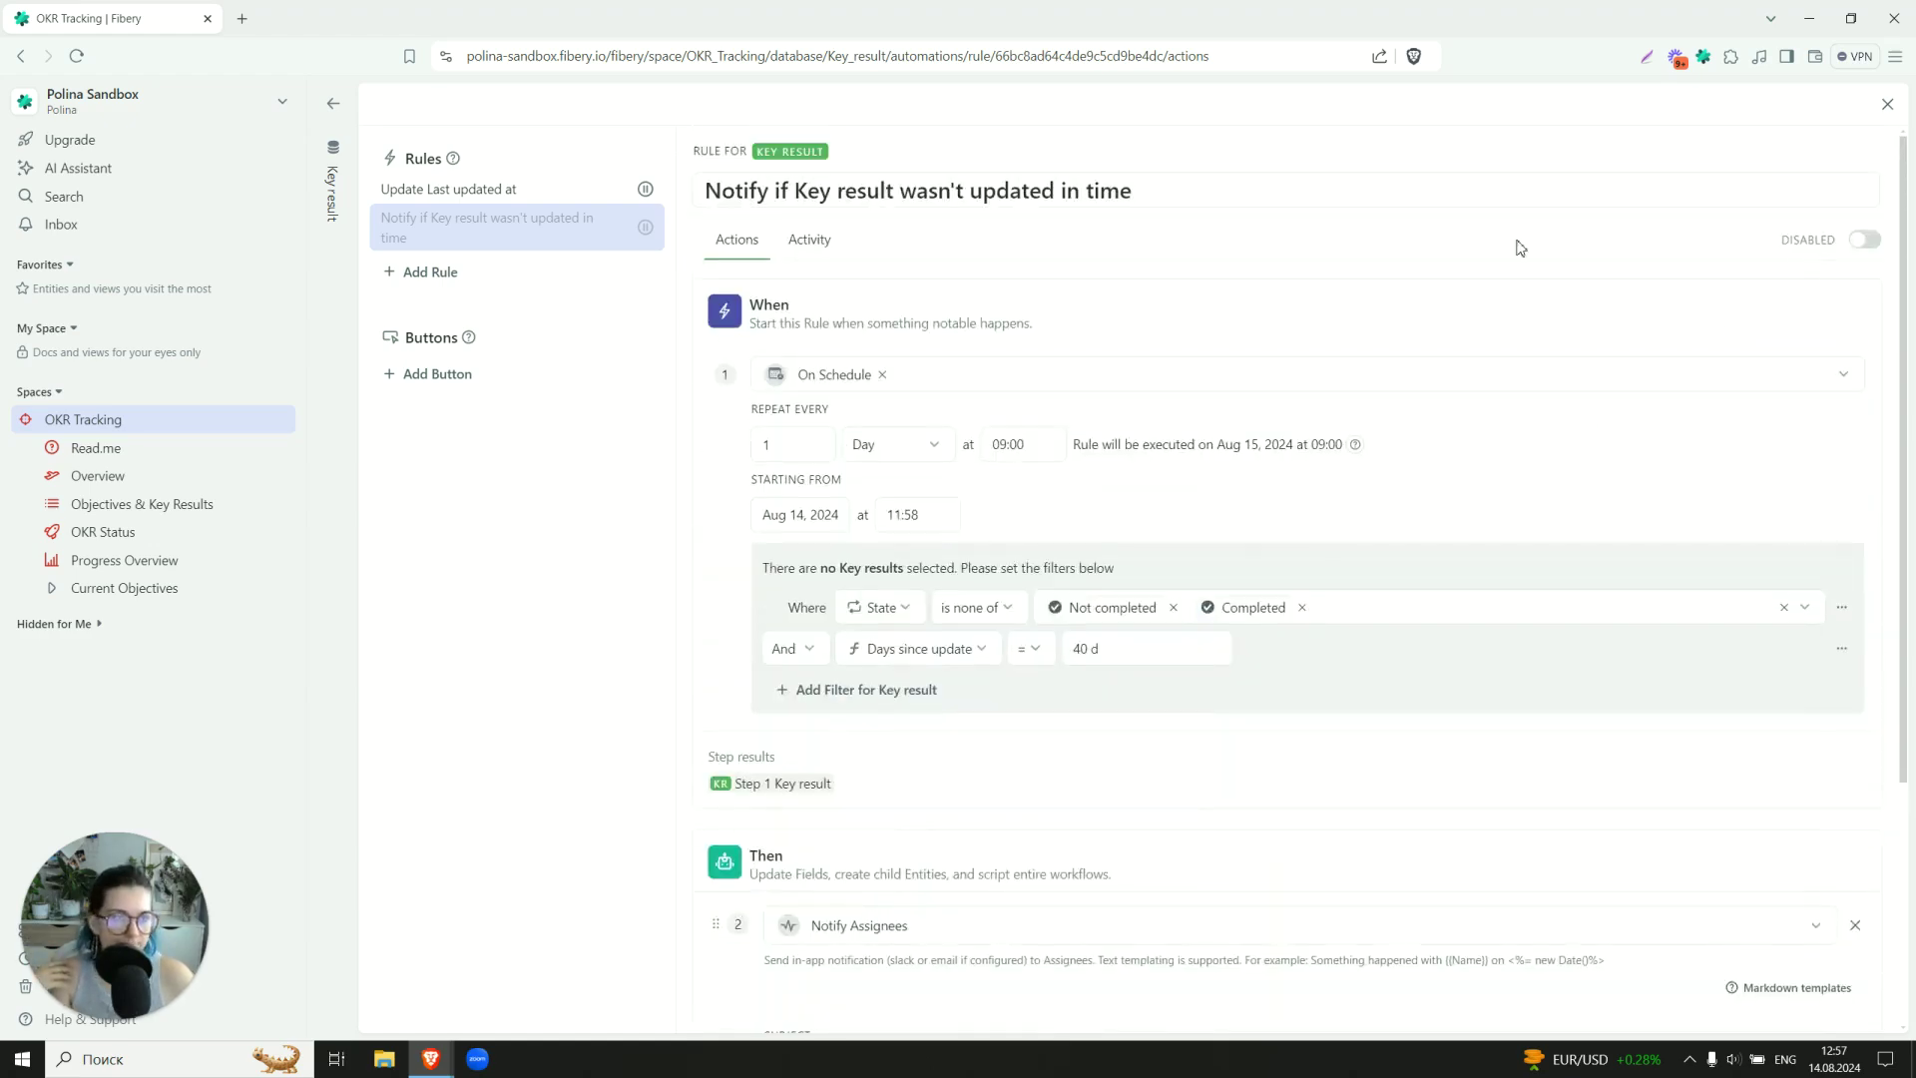
pyautogui.click(318, 458)
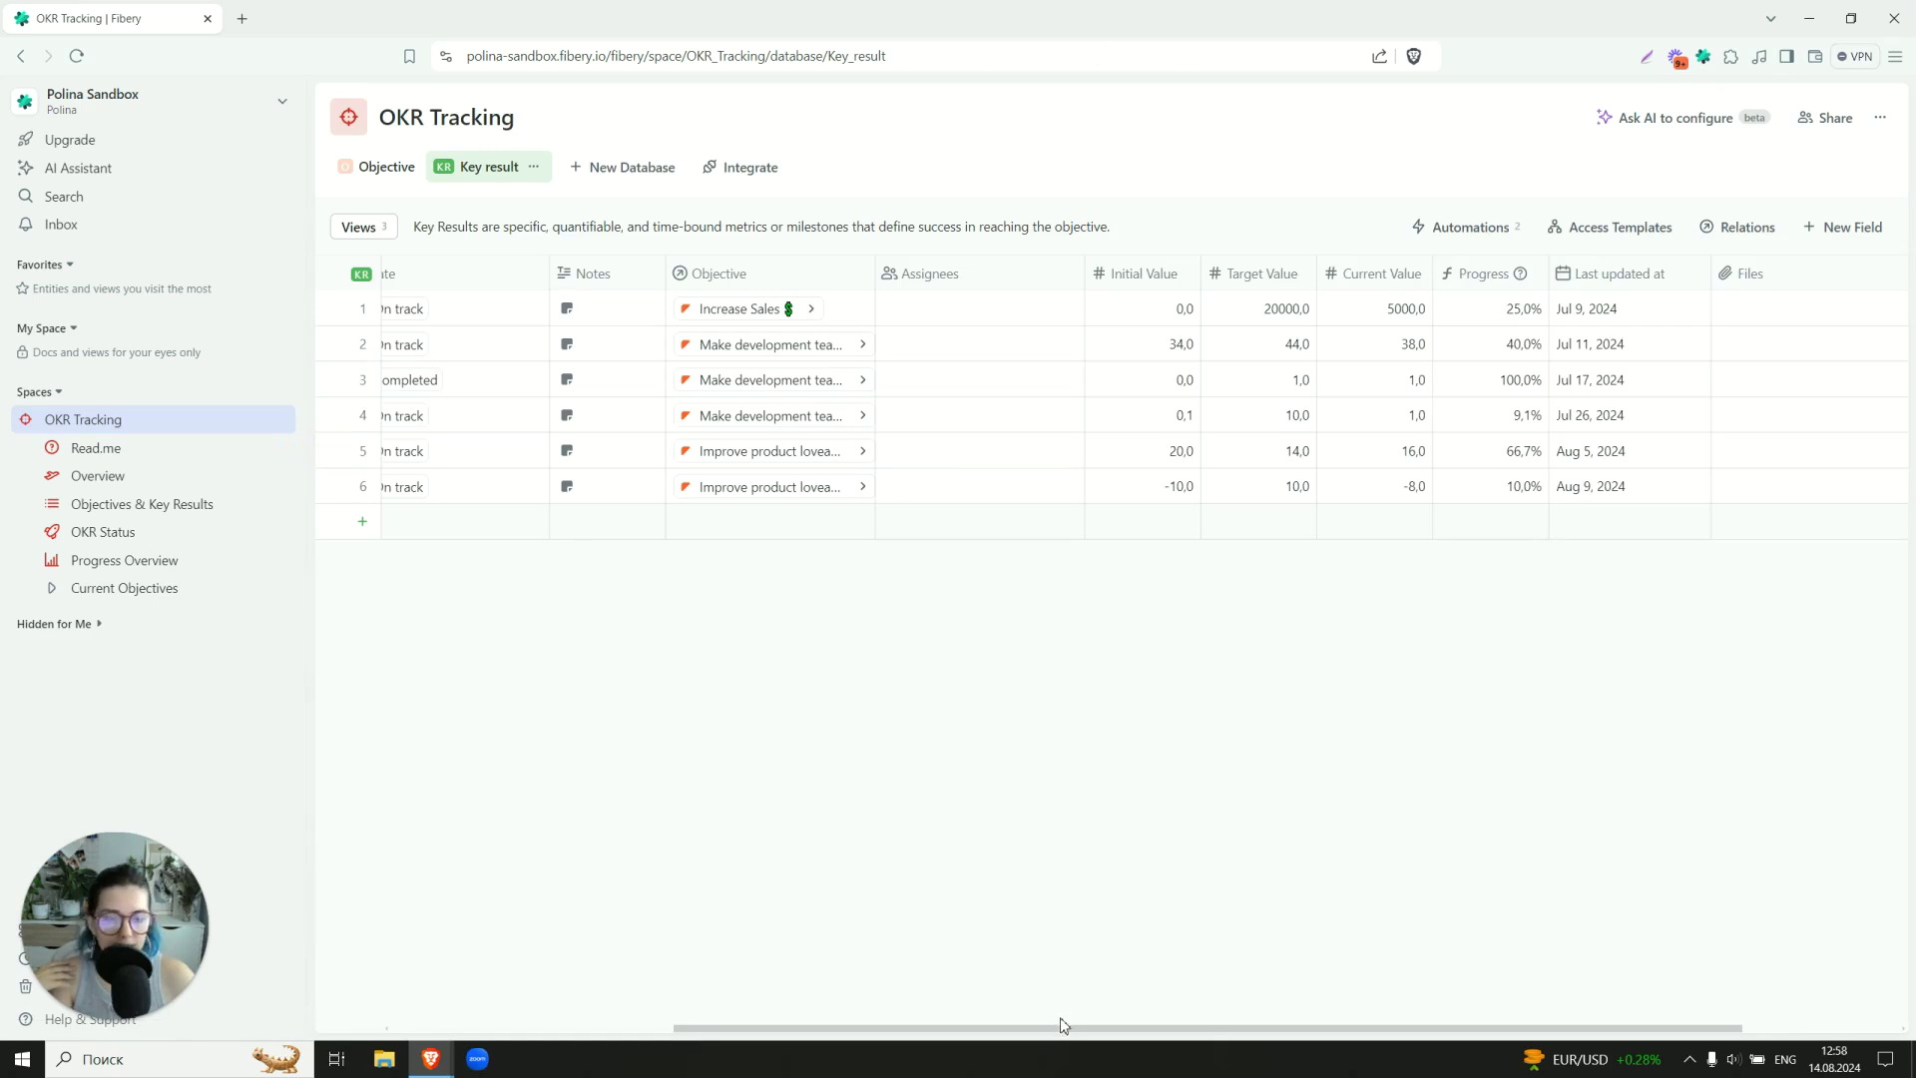
# View the key result Progress formula and cancel without changes.
pyautogui.moveTo(1050, 1028); pyautogui.dragTo(1202, 1028)
pyautogui.click(1287, 273)
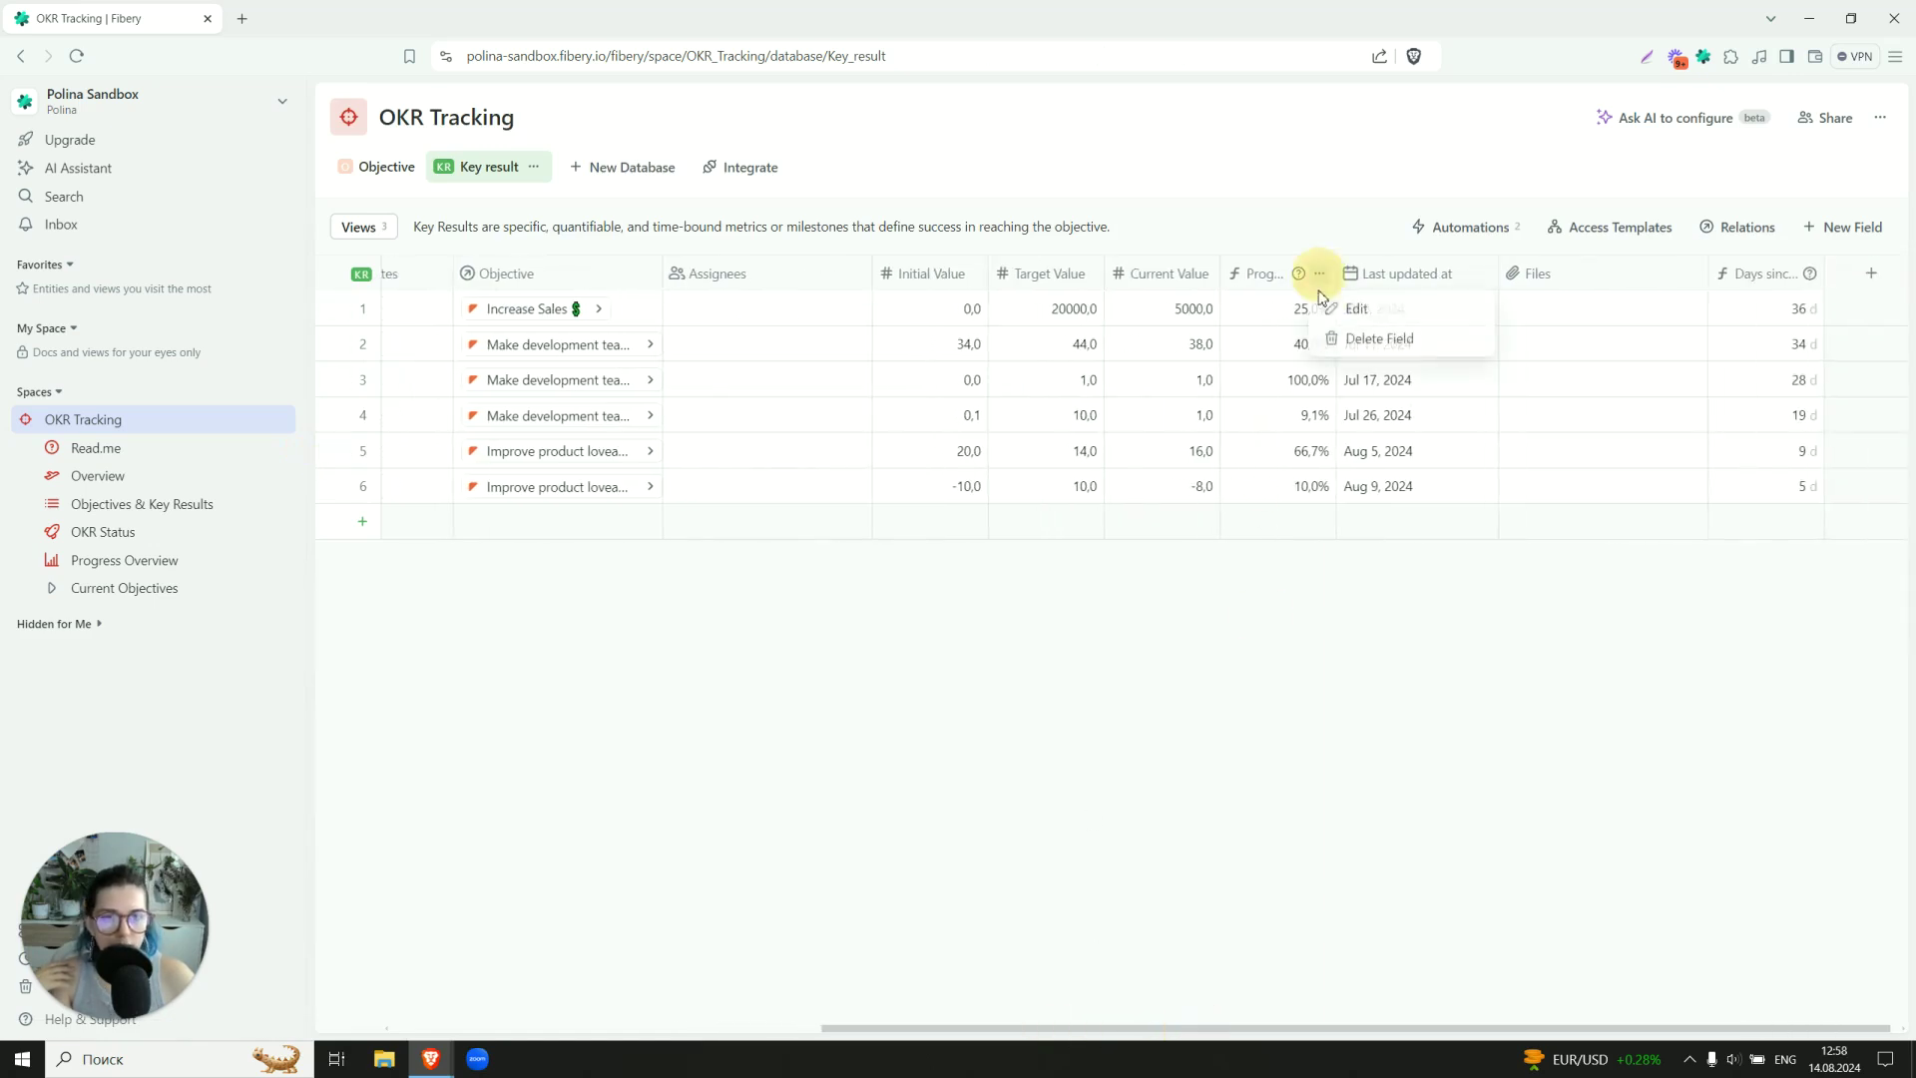
pyautogui.click(1332, 311)
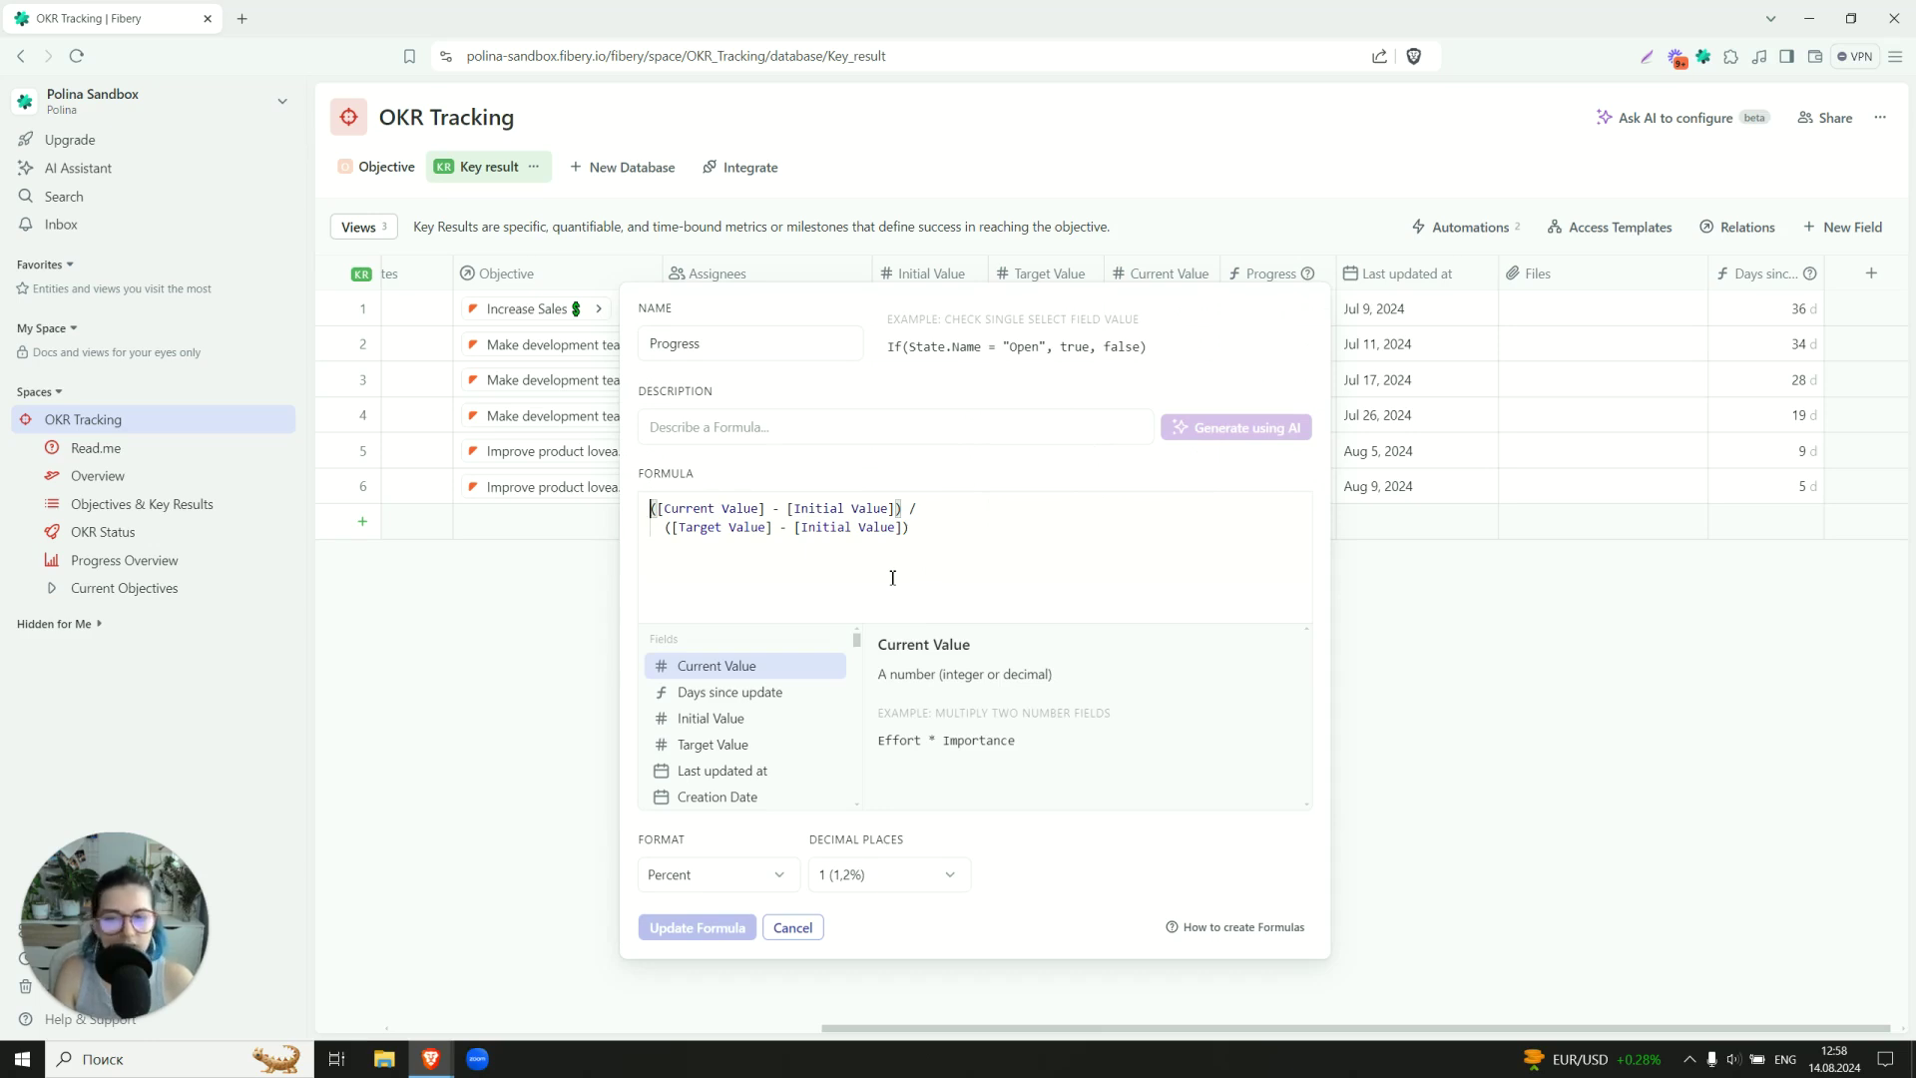
pyautogui.click(803, 932)
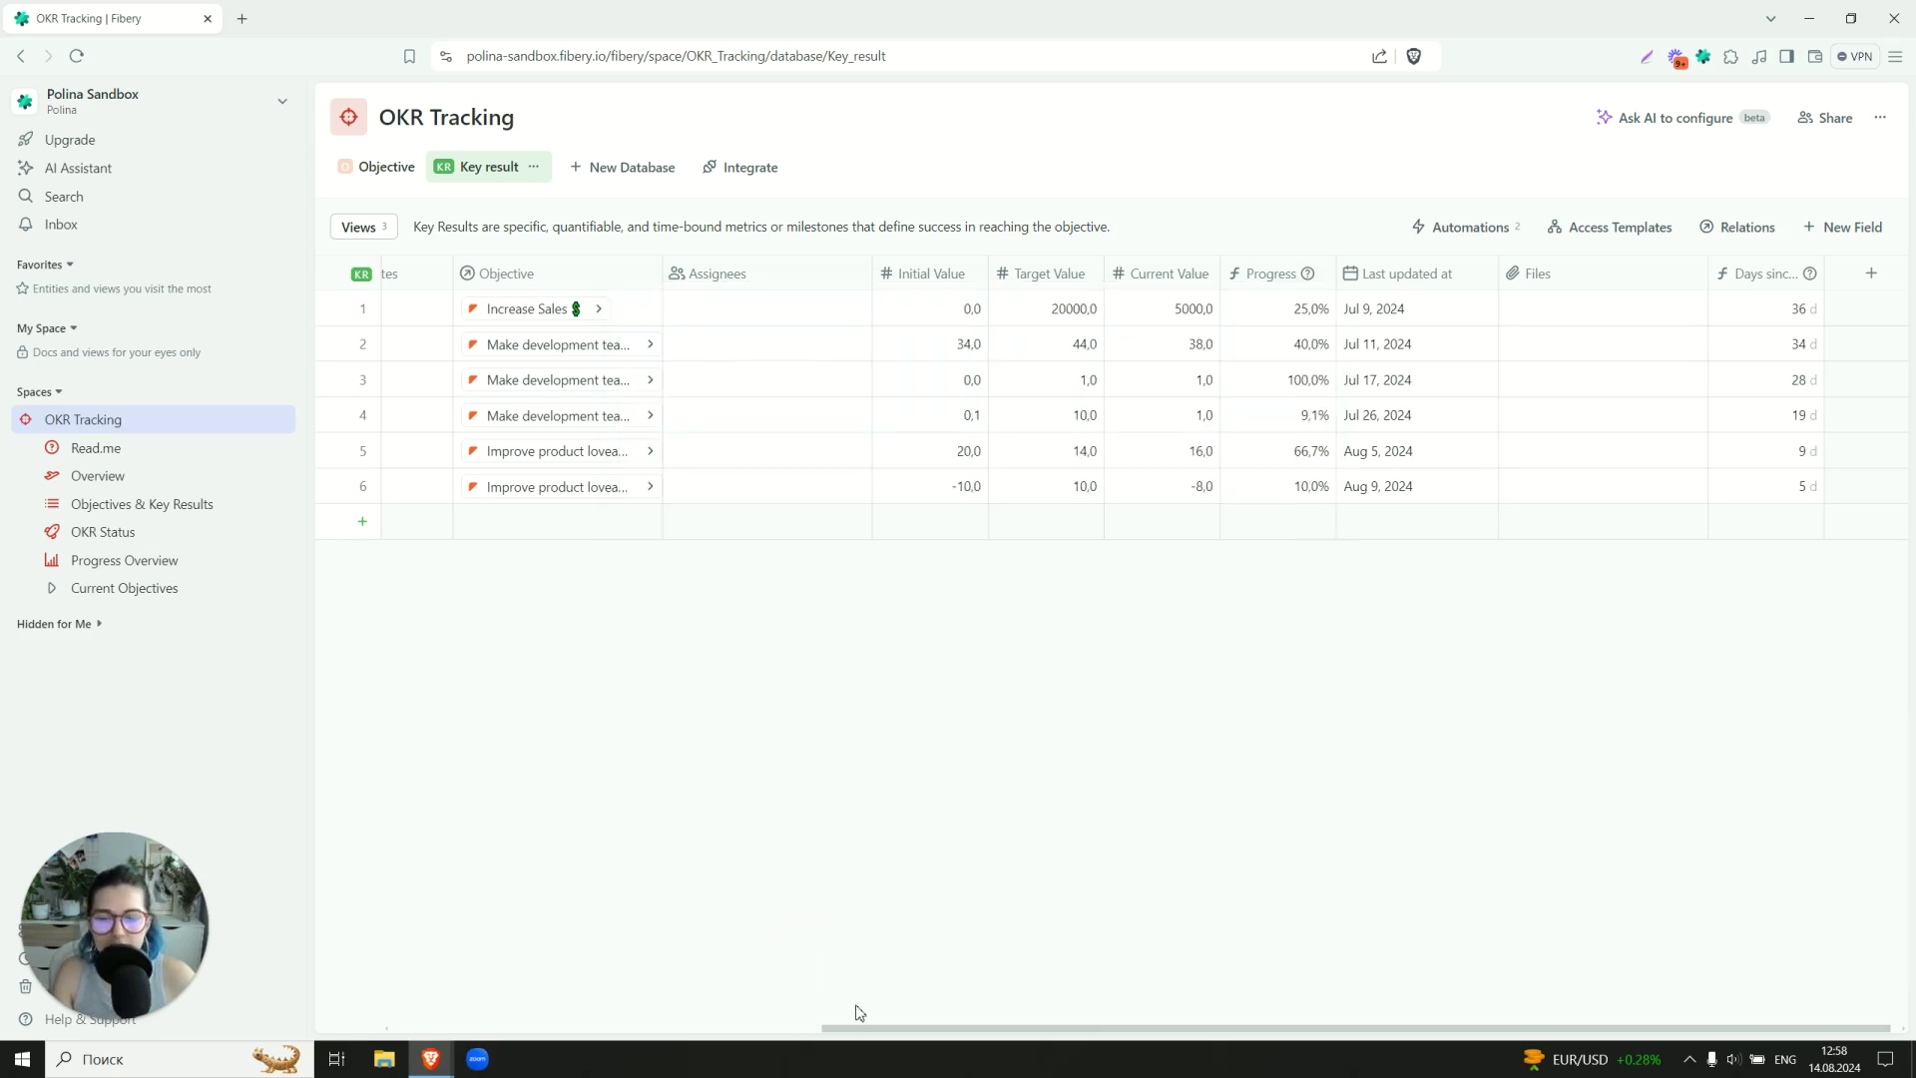
# Widen the Days since update column to reveal its full header.
pyautogui.moveTo(868, 1032); pyautogui.dragTo(984, 1026)
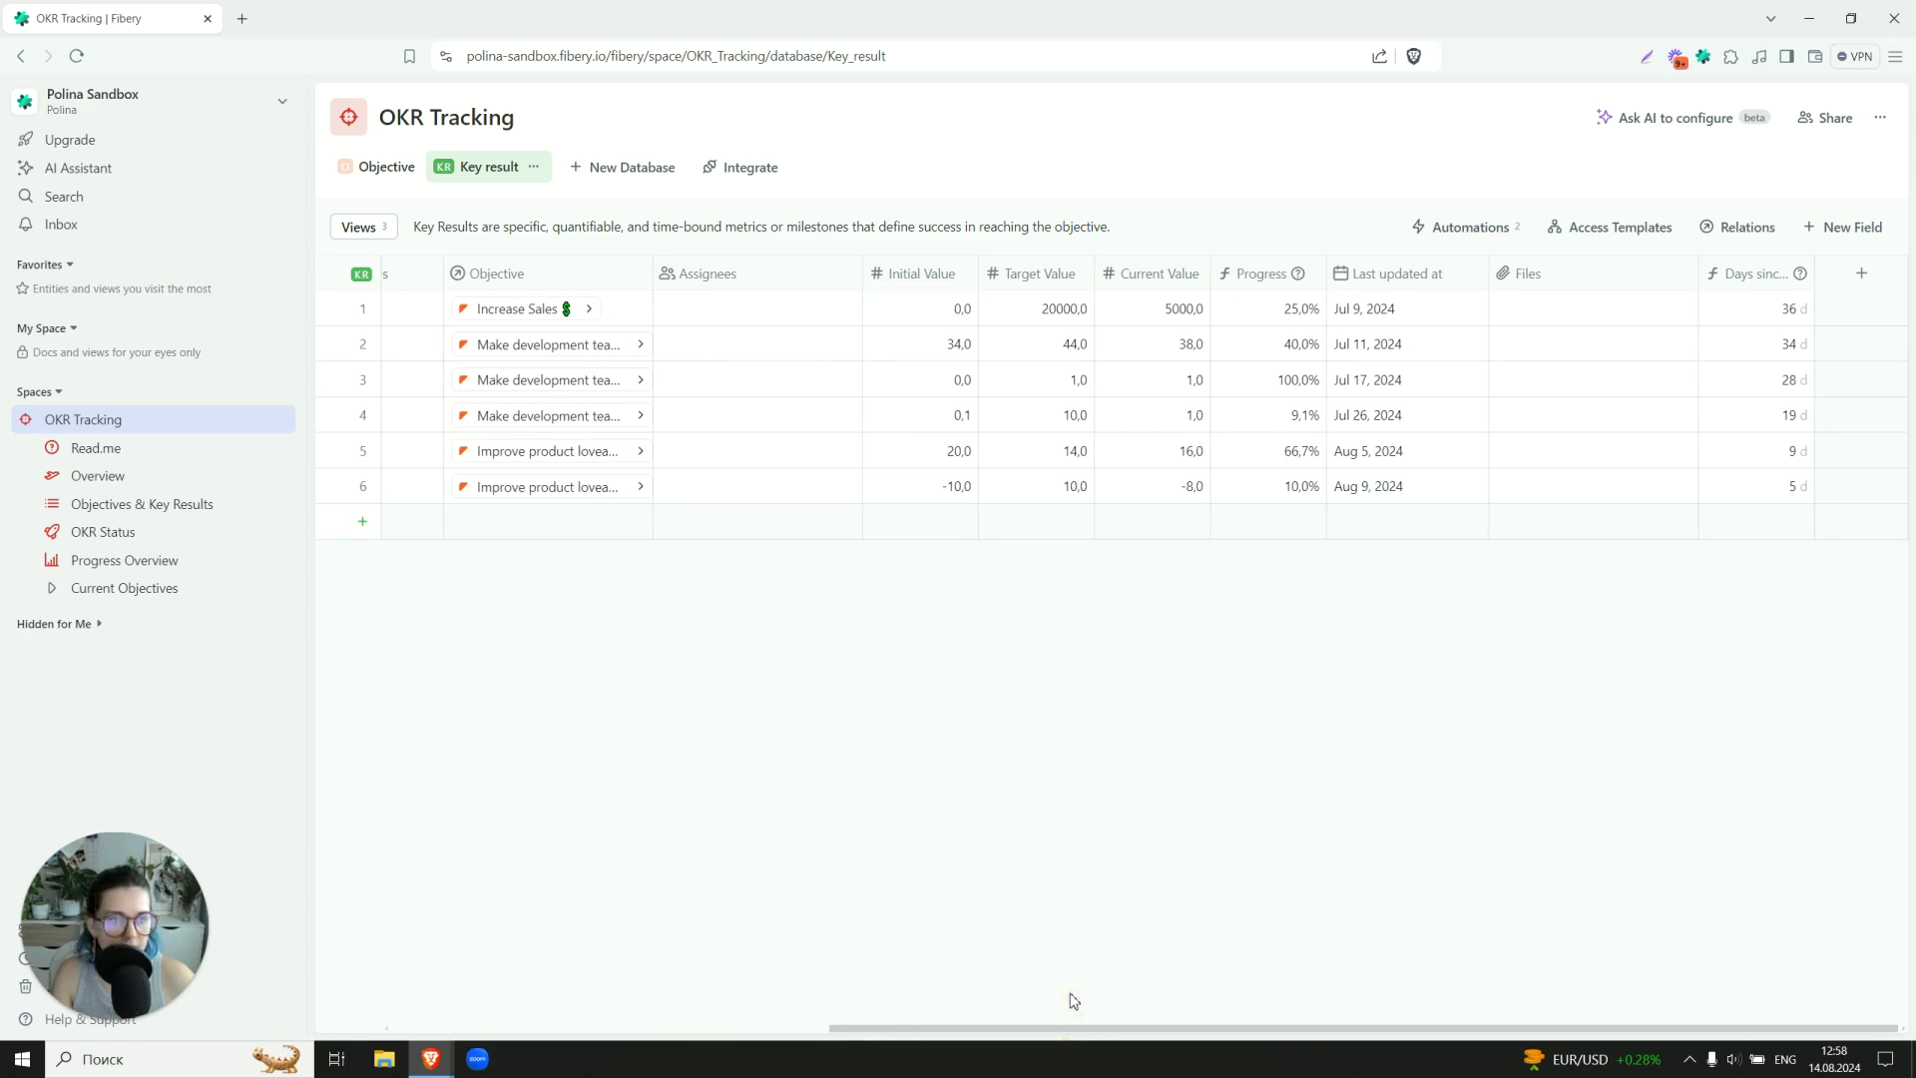
pyautogui.moveTo(1814, 260); pyautogui.dragTo(1911, 260)
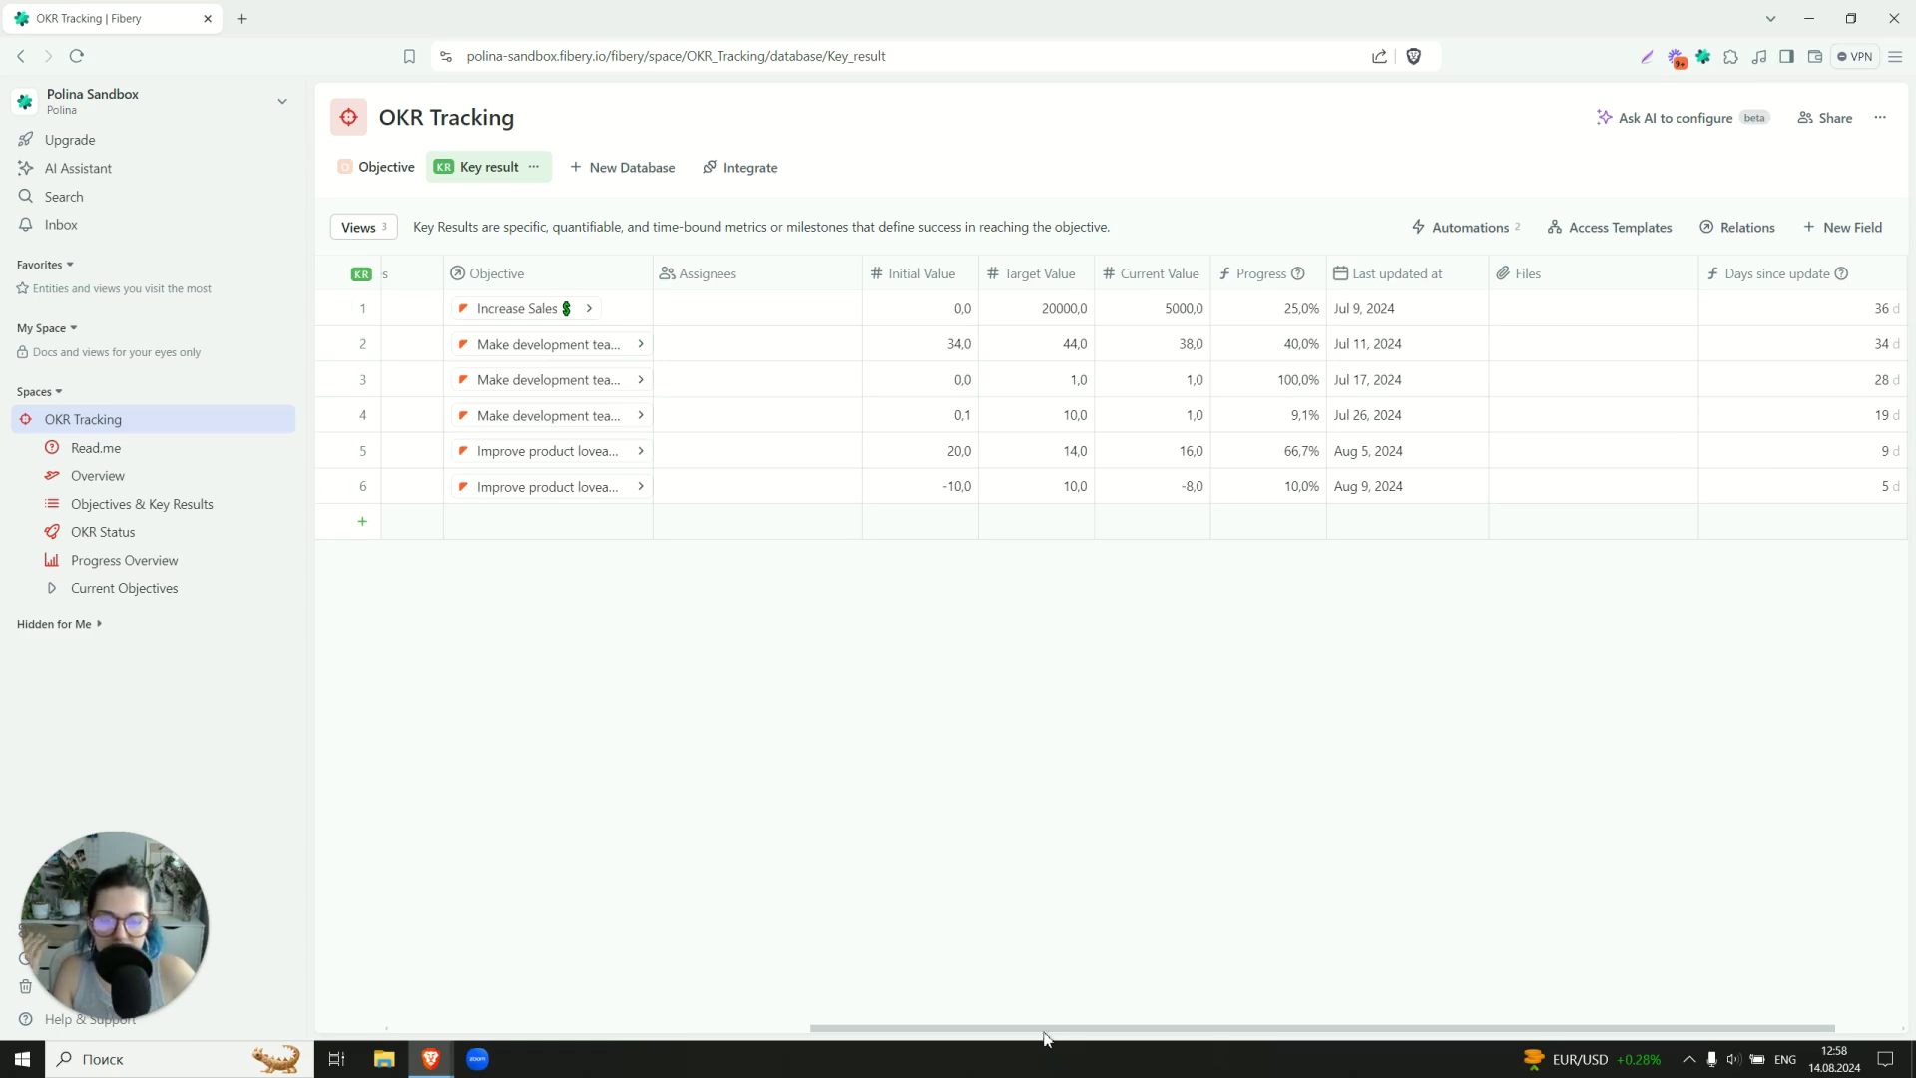
pyautogui.moveTo(1042, 1027); pyautogui.dragTo(419, 997)
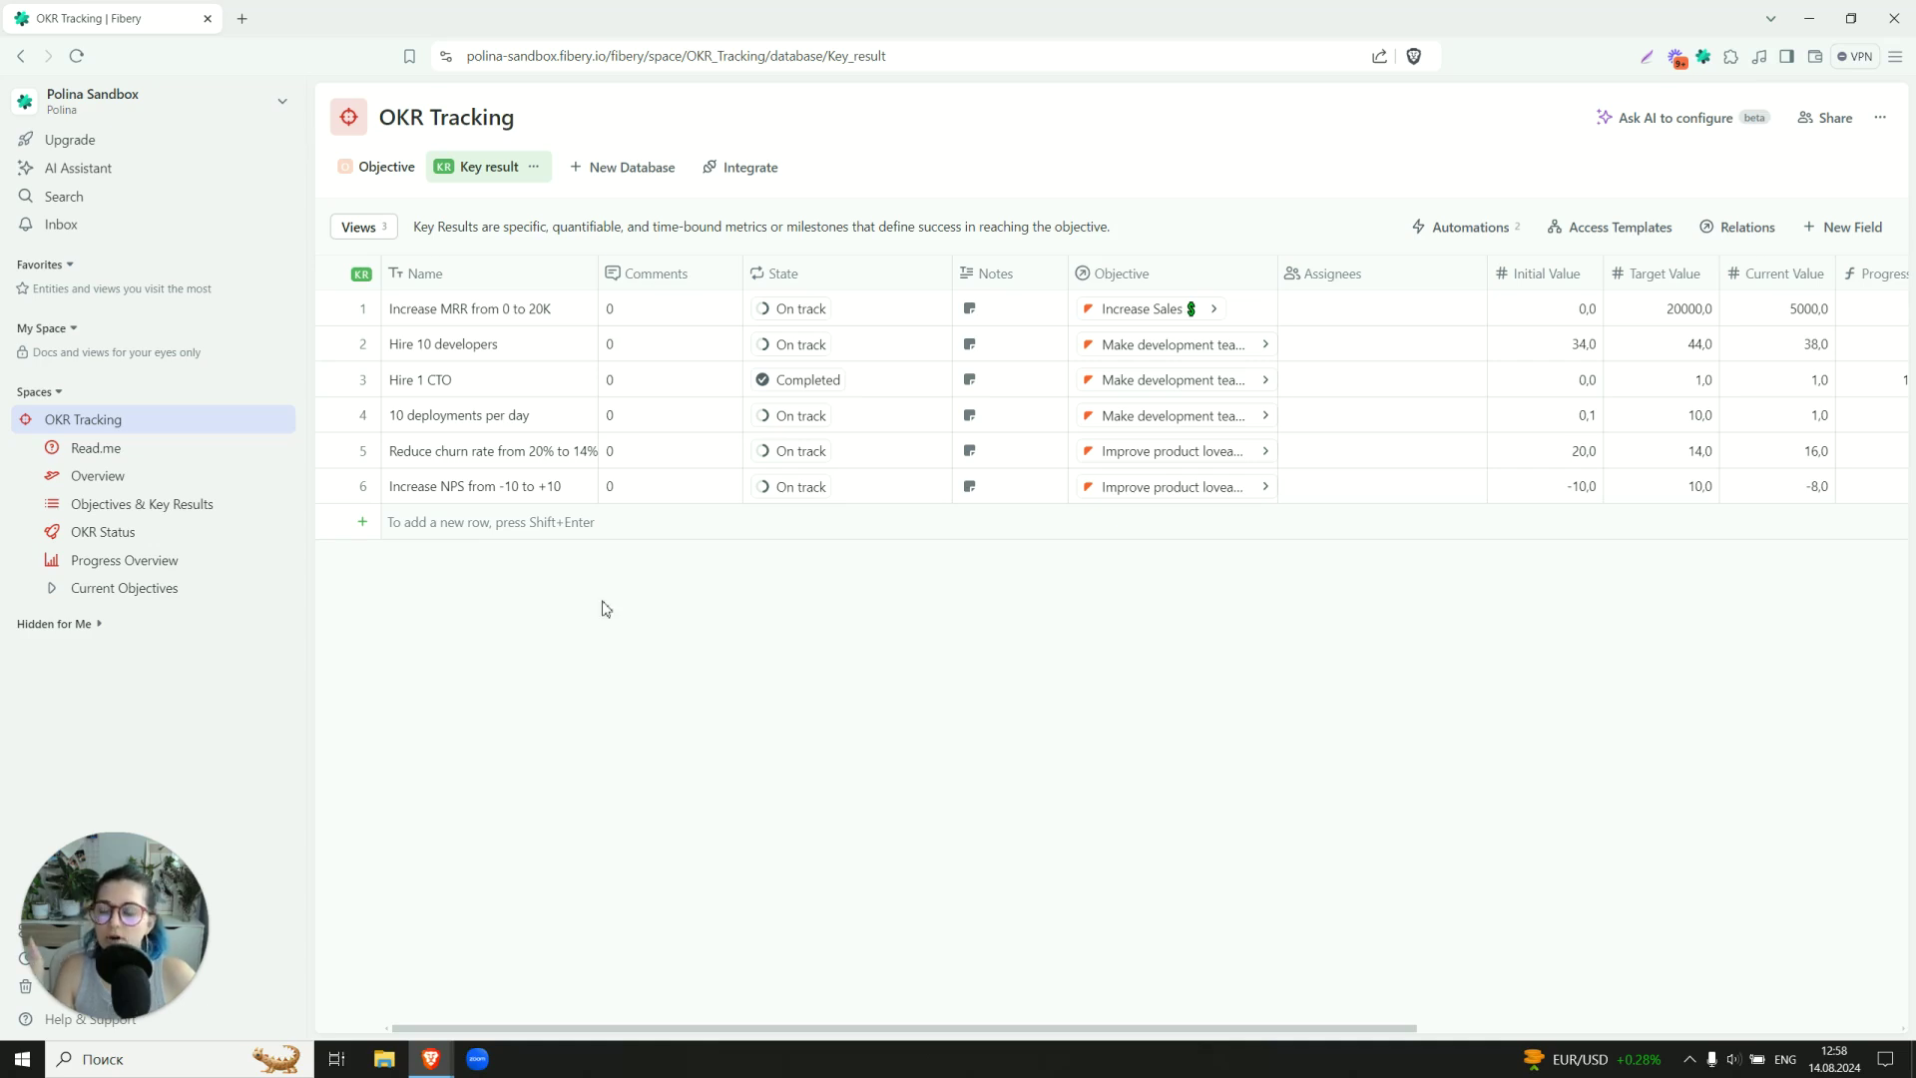
# Open the Overview whiteboard and select the Improve product loveability objective card.
pyautogui.click(201, 477)
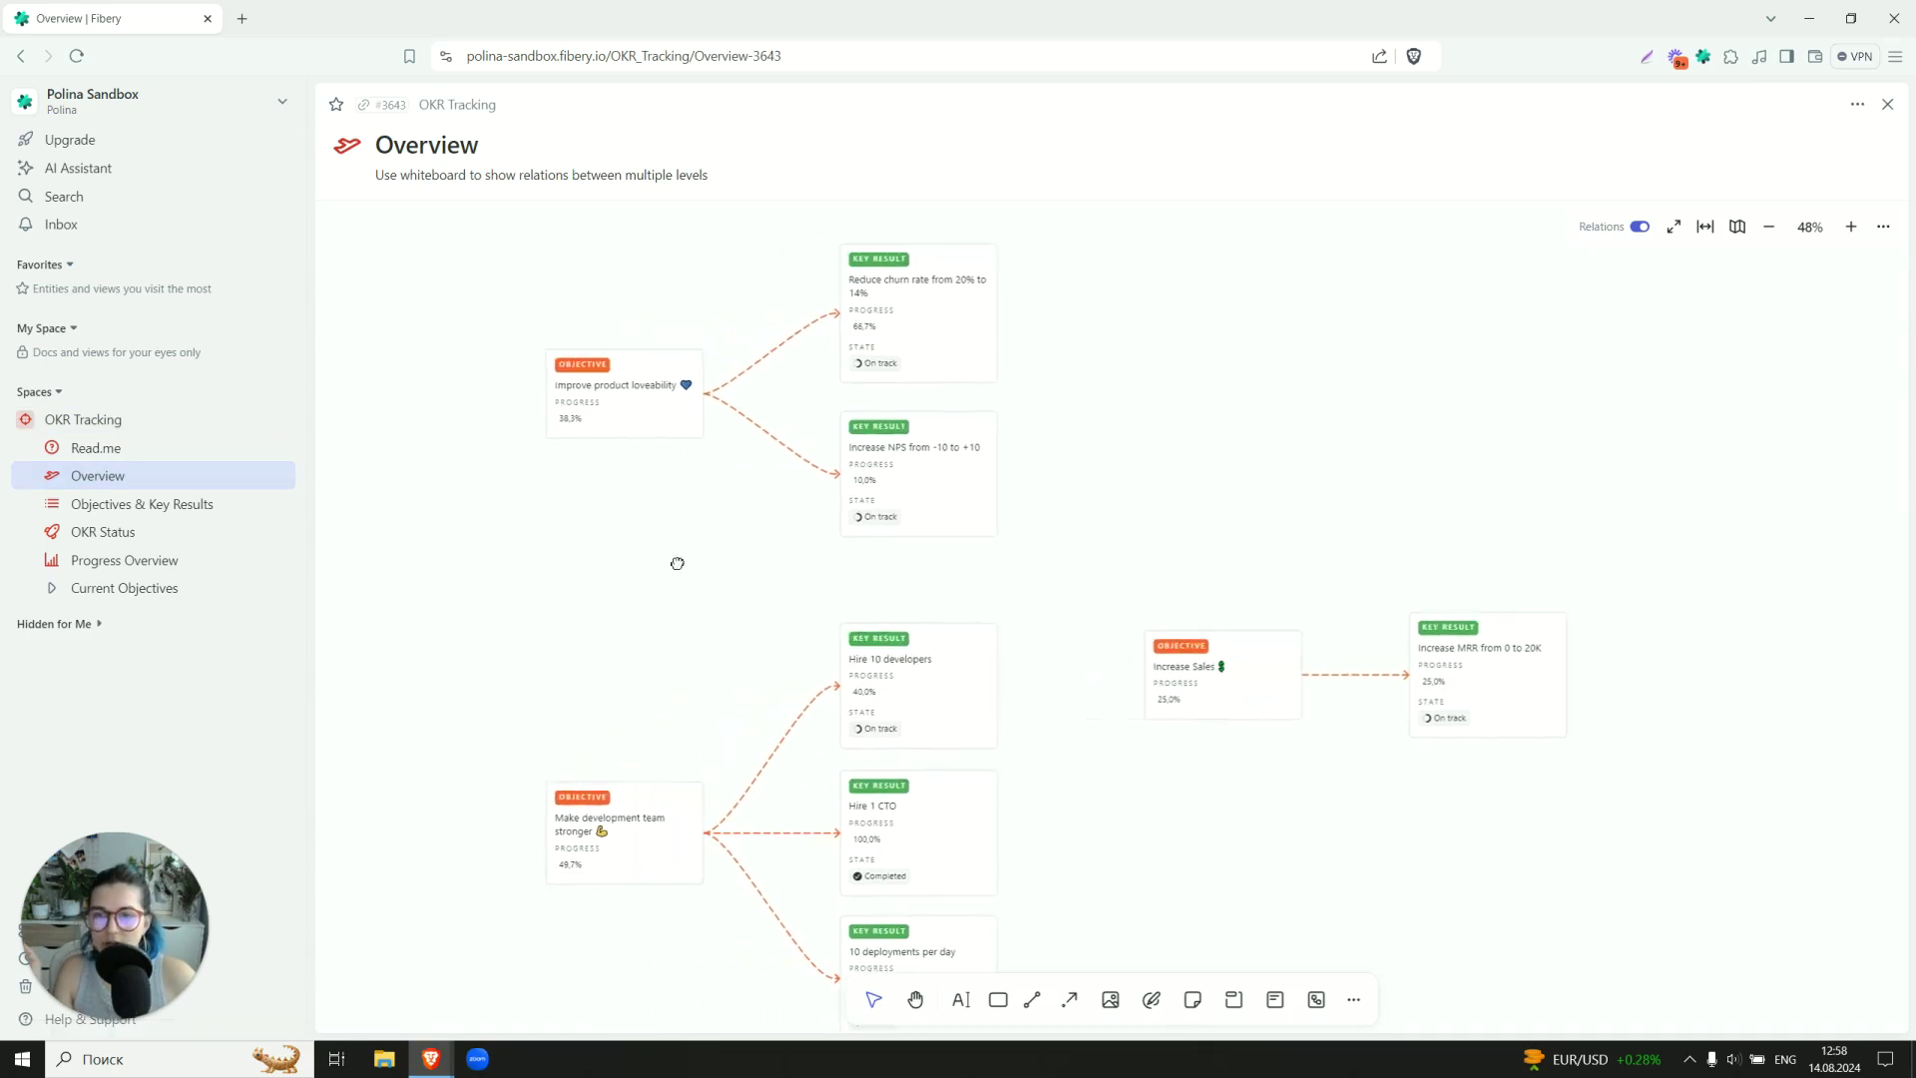
pyautogui.scroll(1, 684, 556)
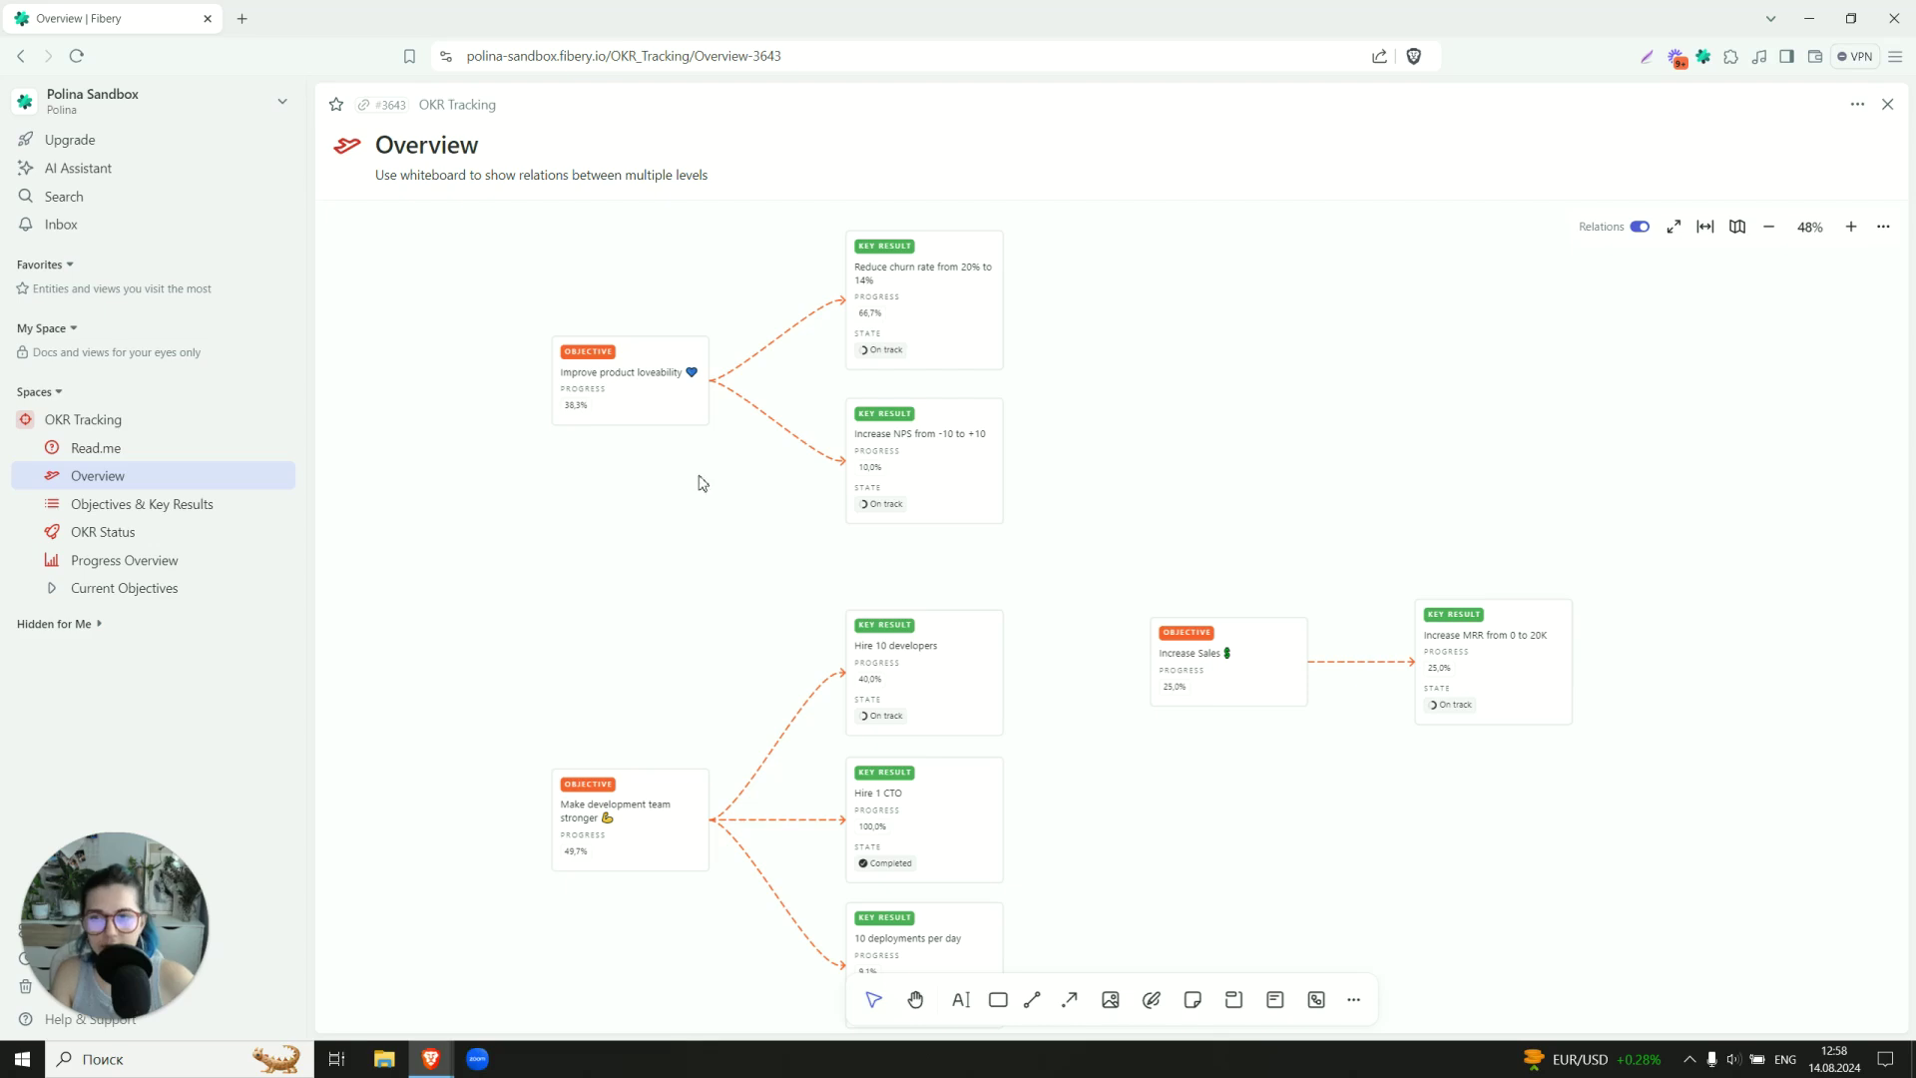
pyautogui.click(685, 404)
# Open the Improve product loveability objective page and scroll through its description.
pyautogui.click(650, 409)
pyautogui.click(650, 409)
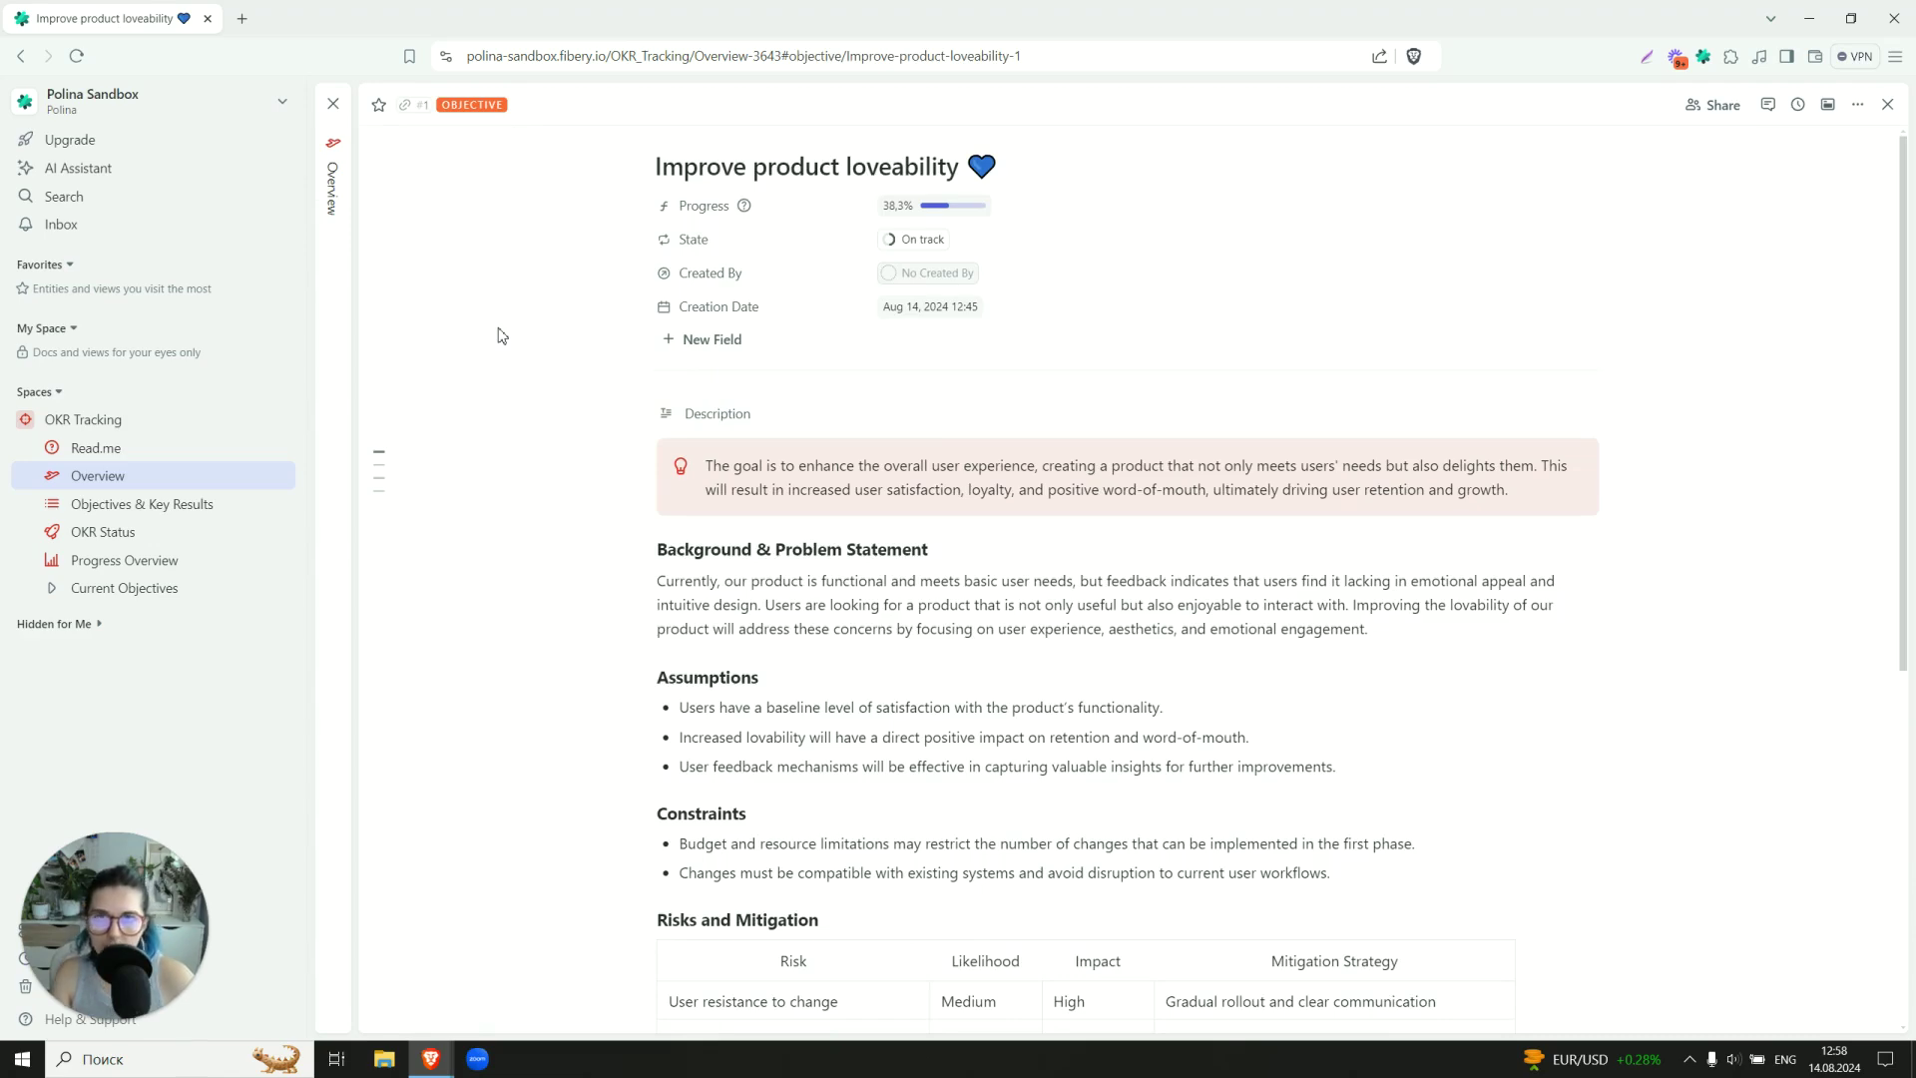
pyautogui.scroll(-3, 501, 335)
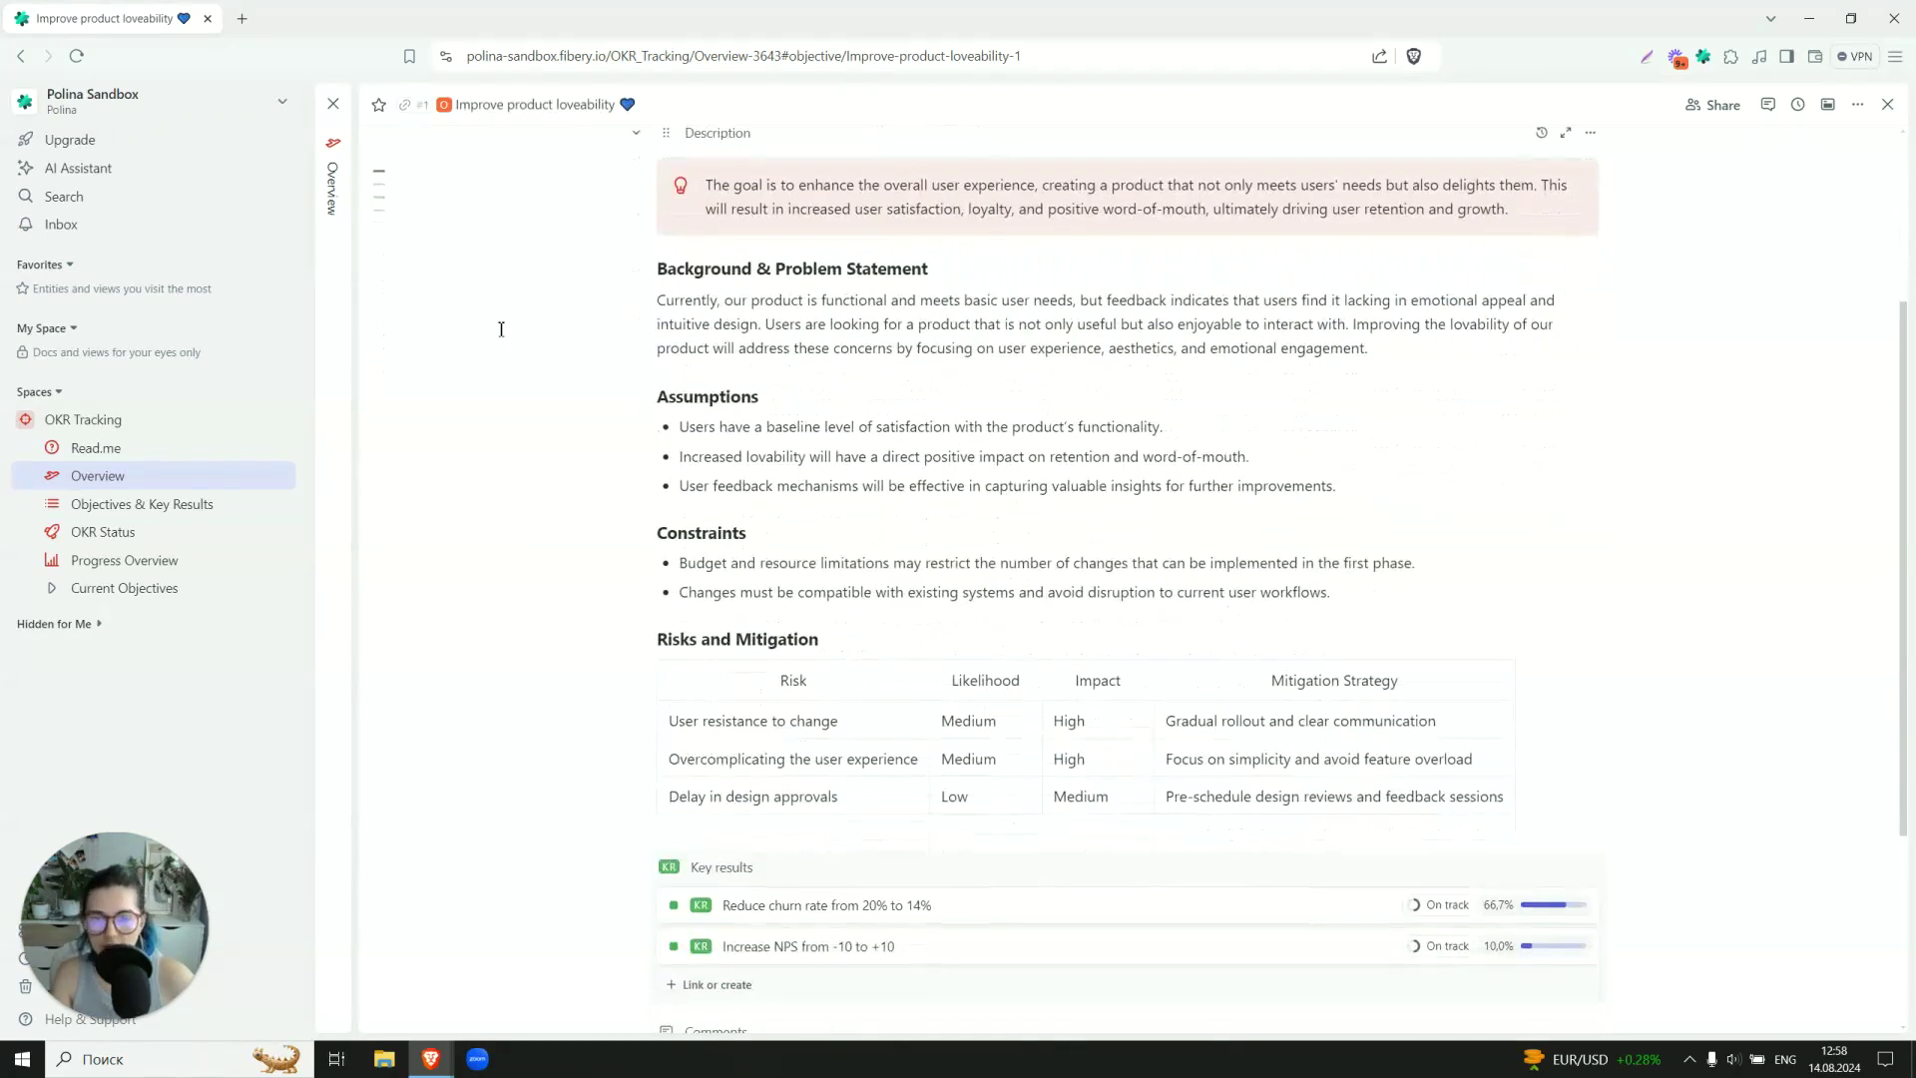
pyautogui.scroll(3, 501, 335)
pyautogui.scroll(1, 501, 335)
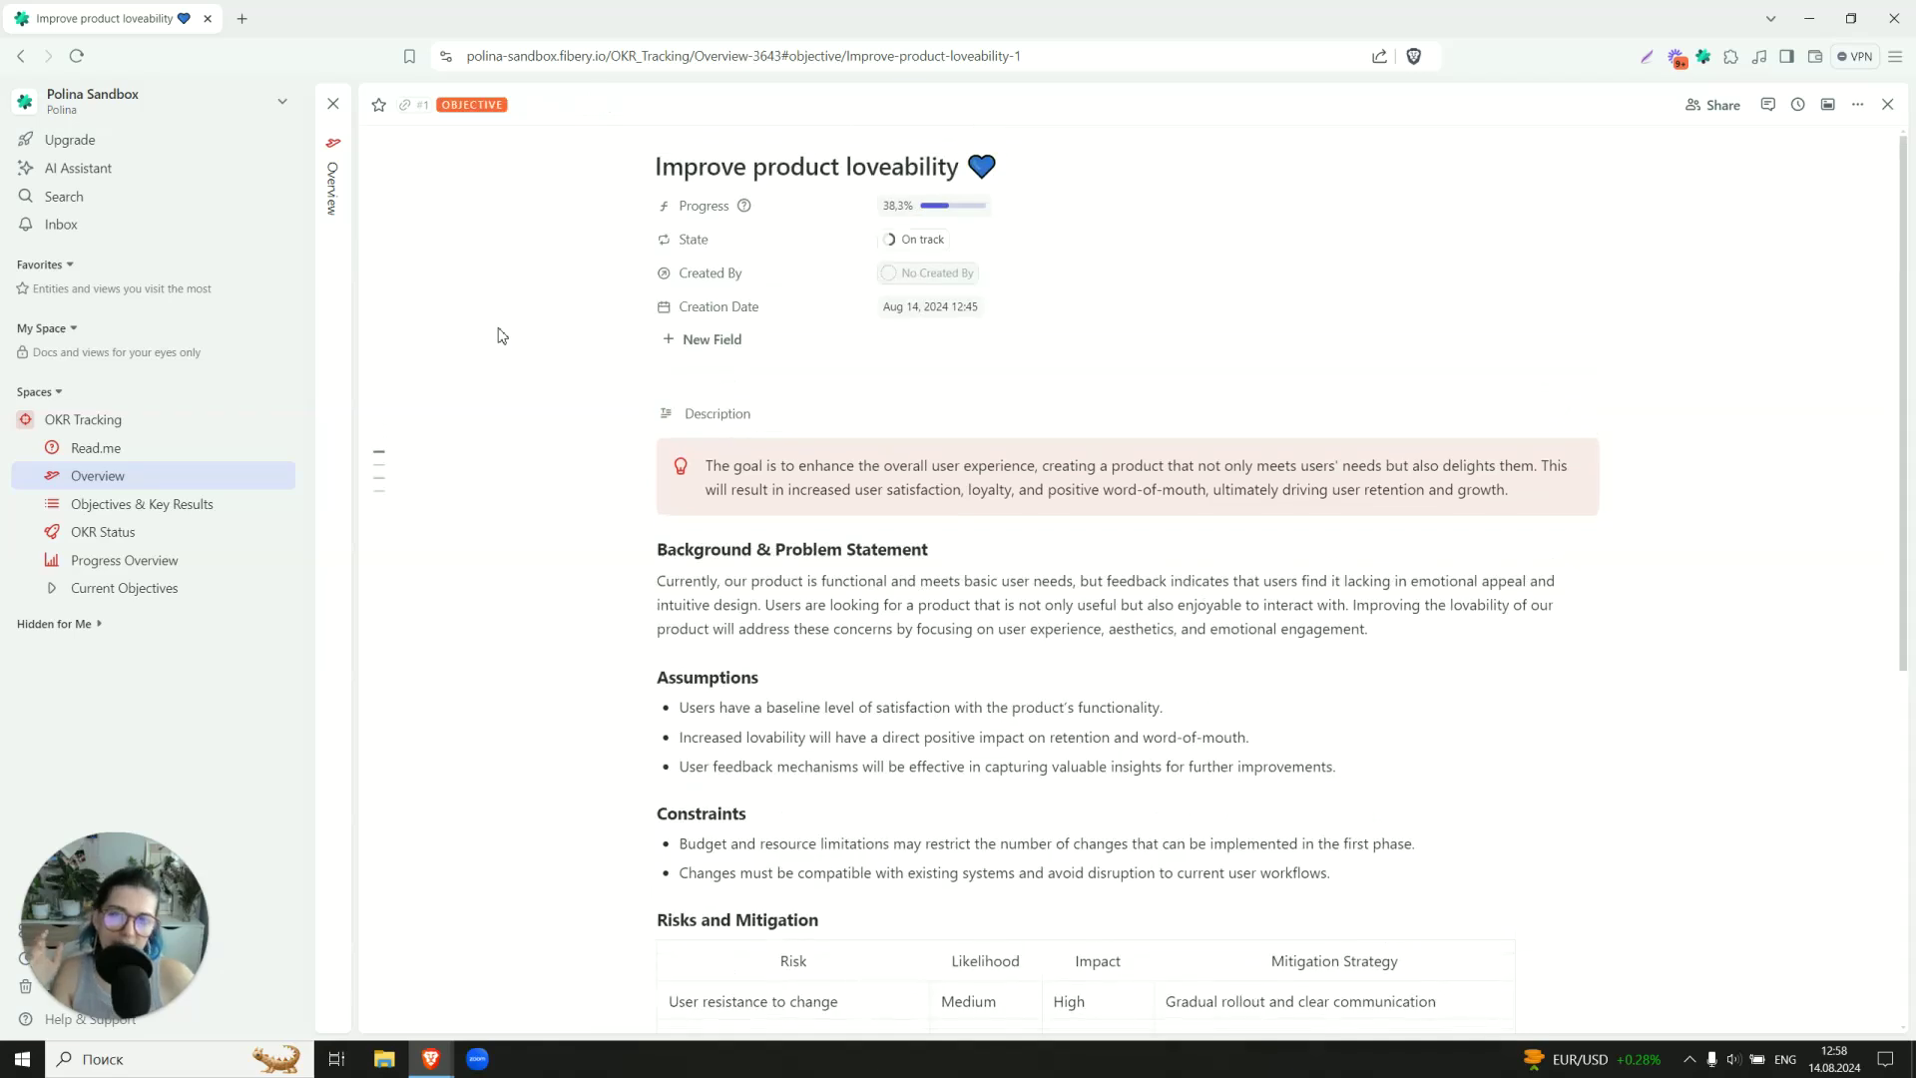
pyautogui.scroll(-1, 864, 487)
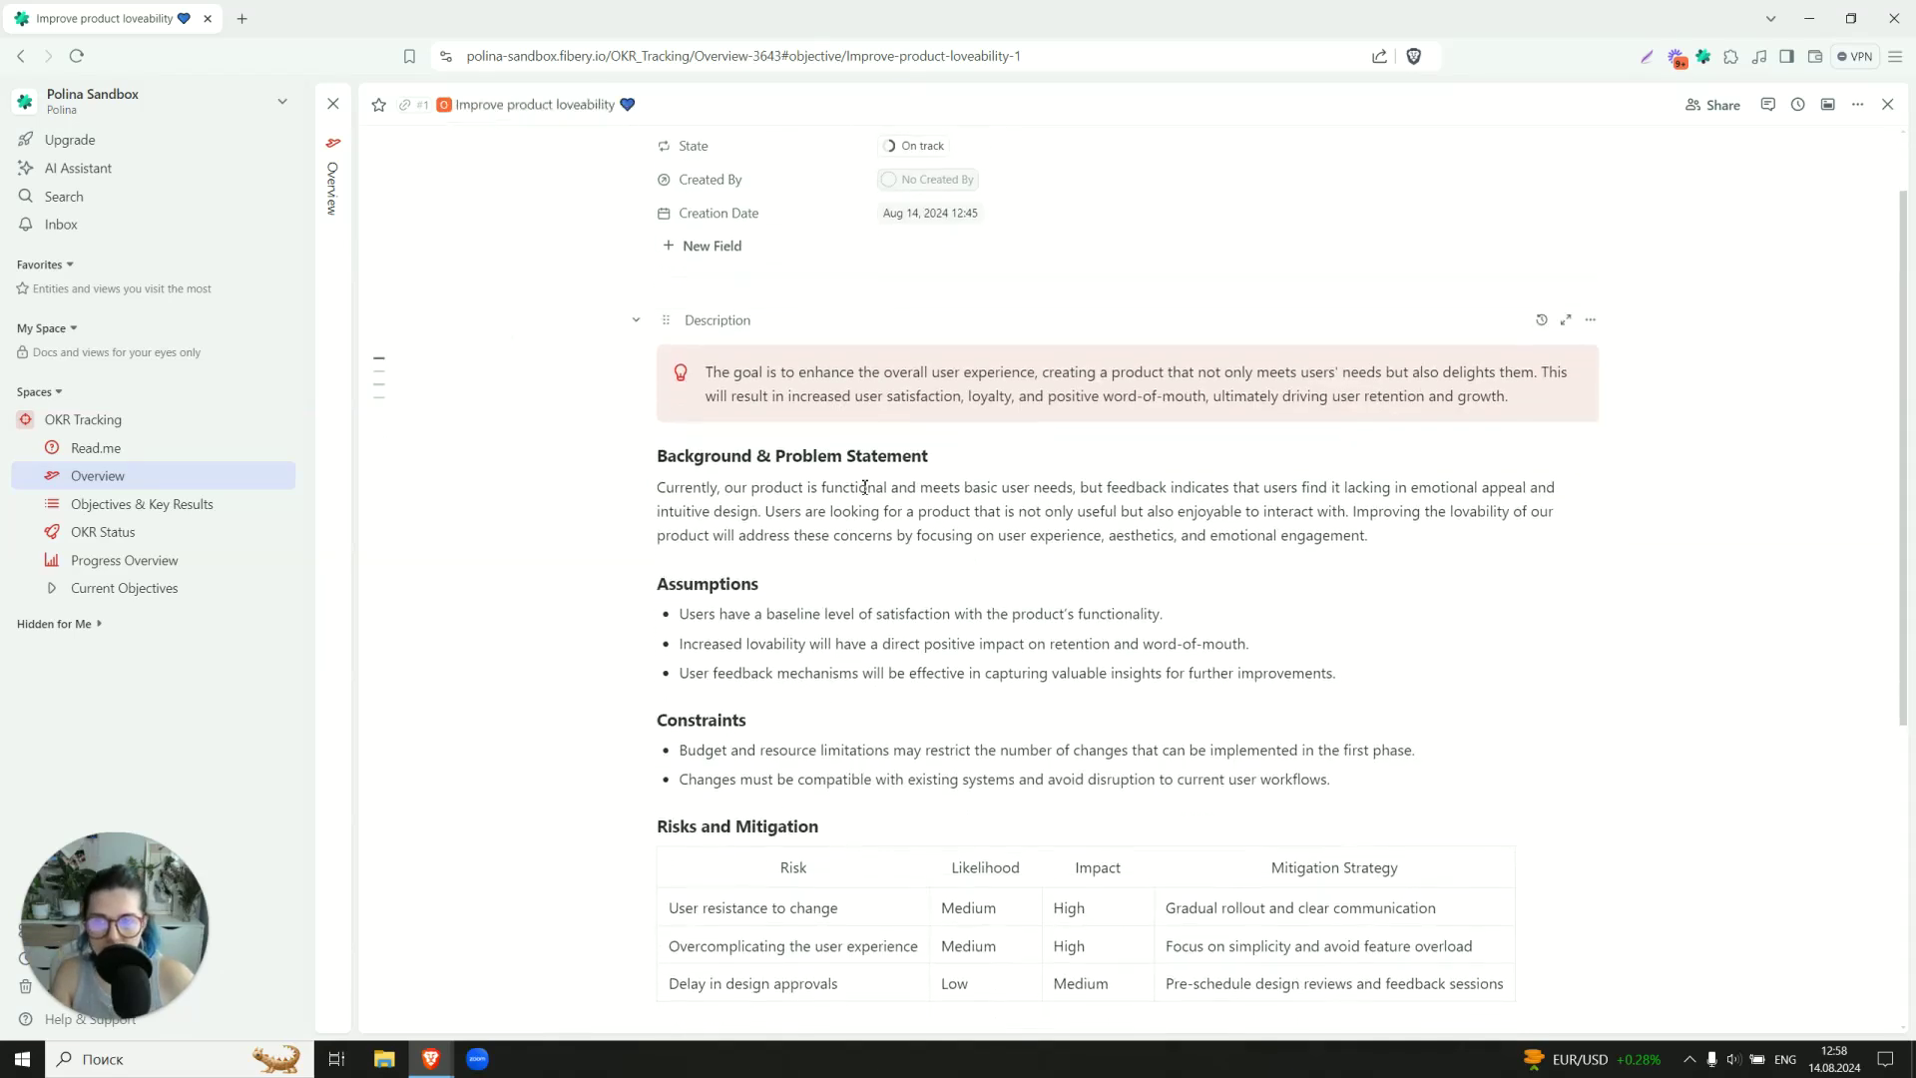
pyautogui.scroll(-1, 855, 480)
pyautogui.scroll(2, 775, 395)
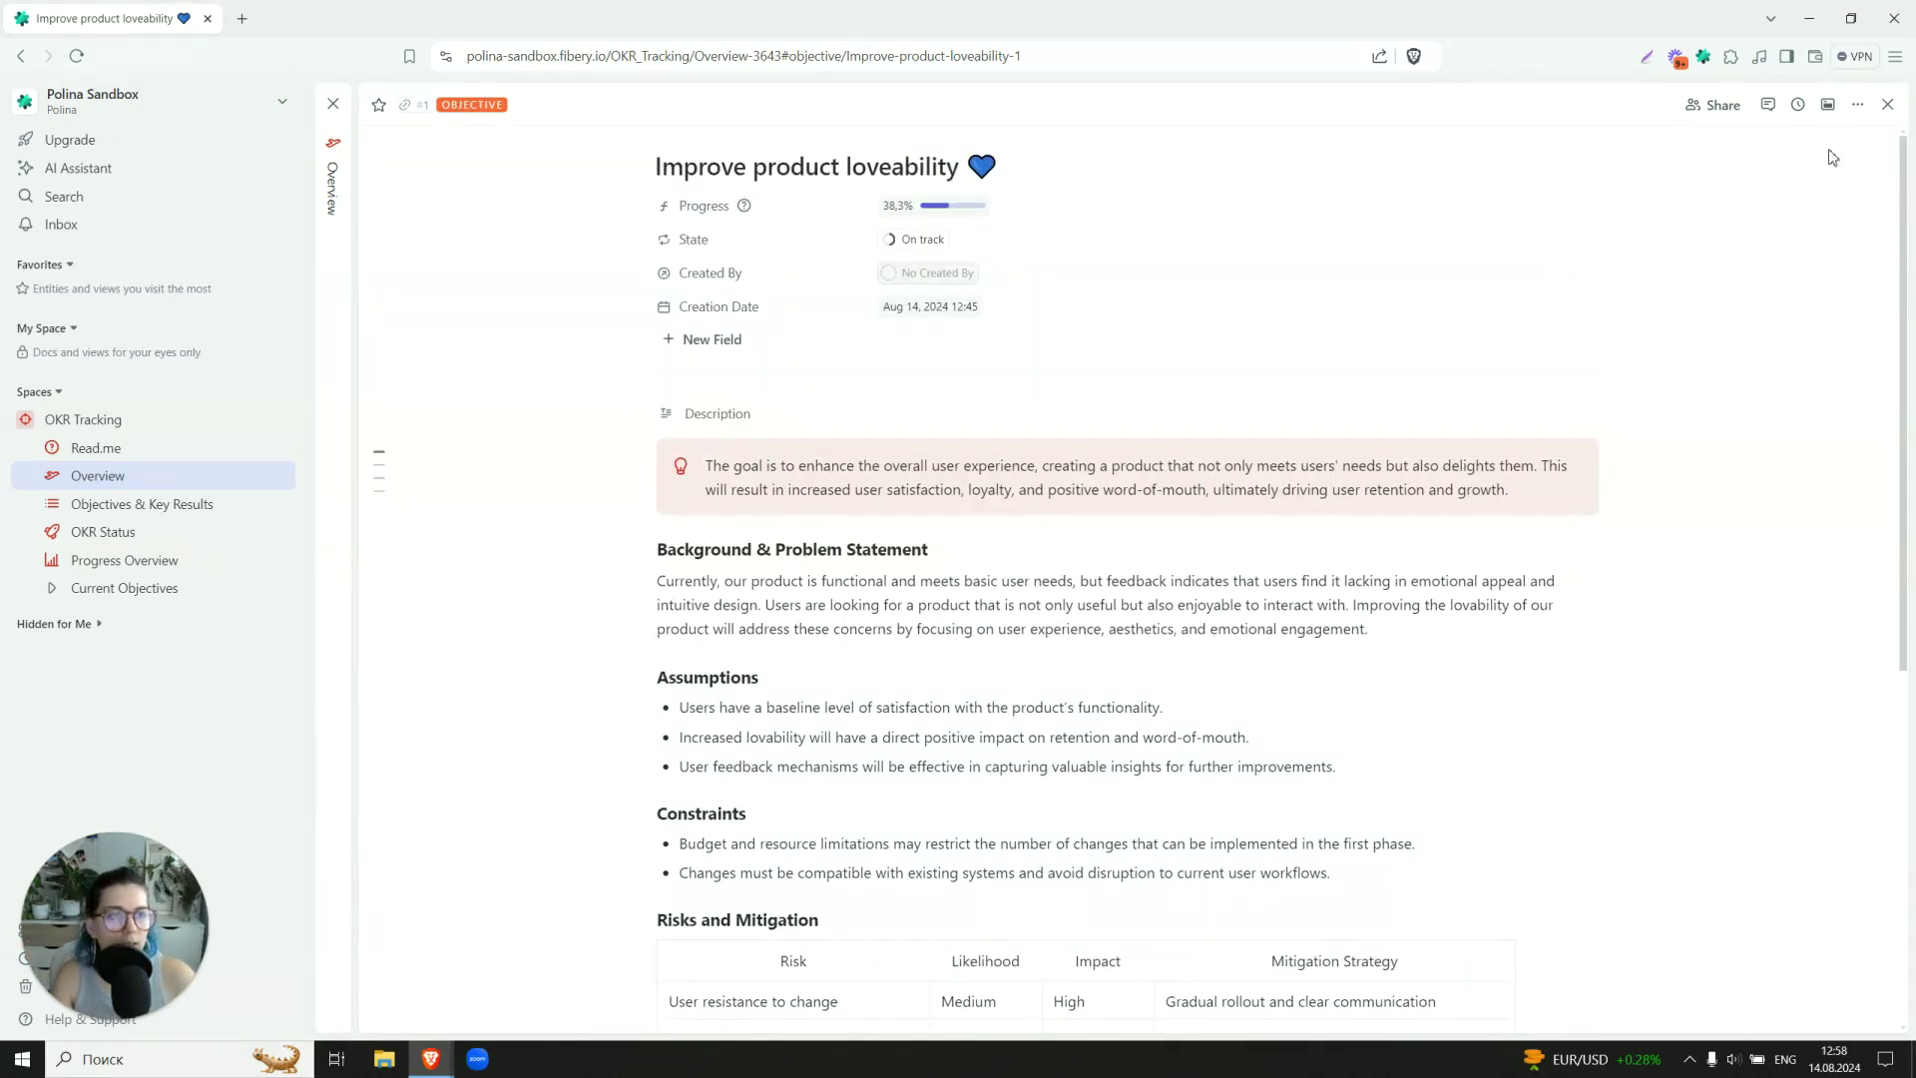
# Try a 2-column page layout, revert to 1 column, and scroll to Key results.
pyautogui.click(1827, 104)
pyautogui.click(1769, 196)
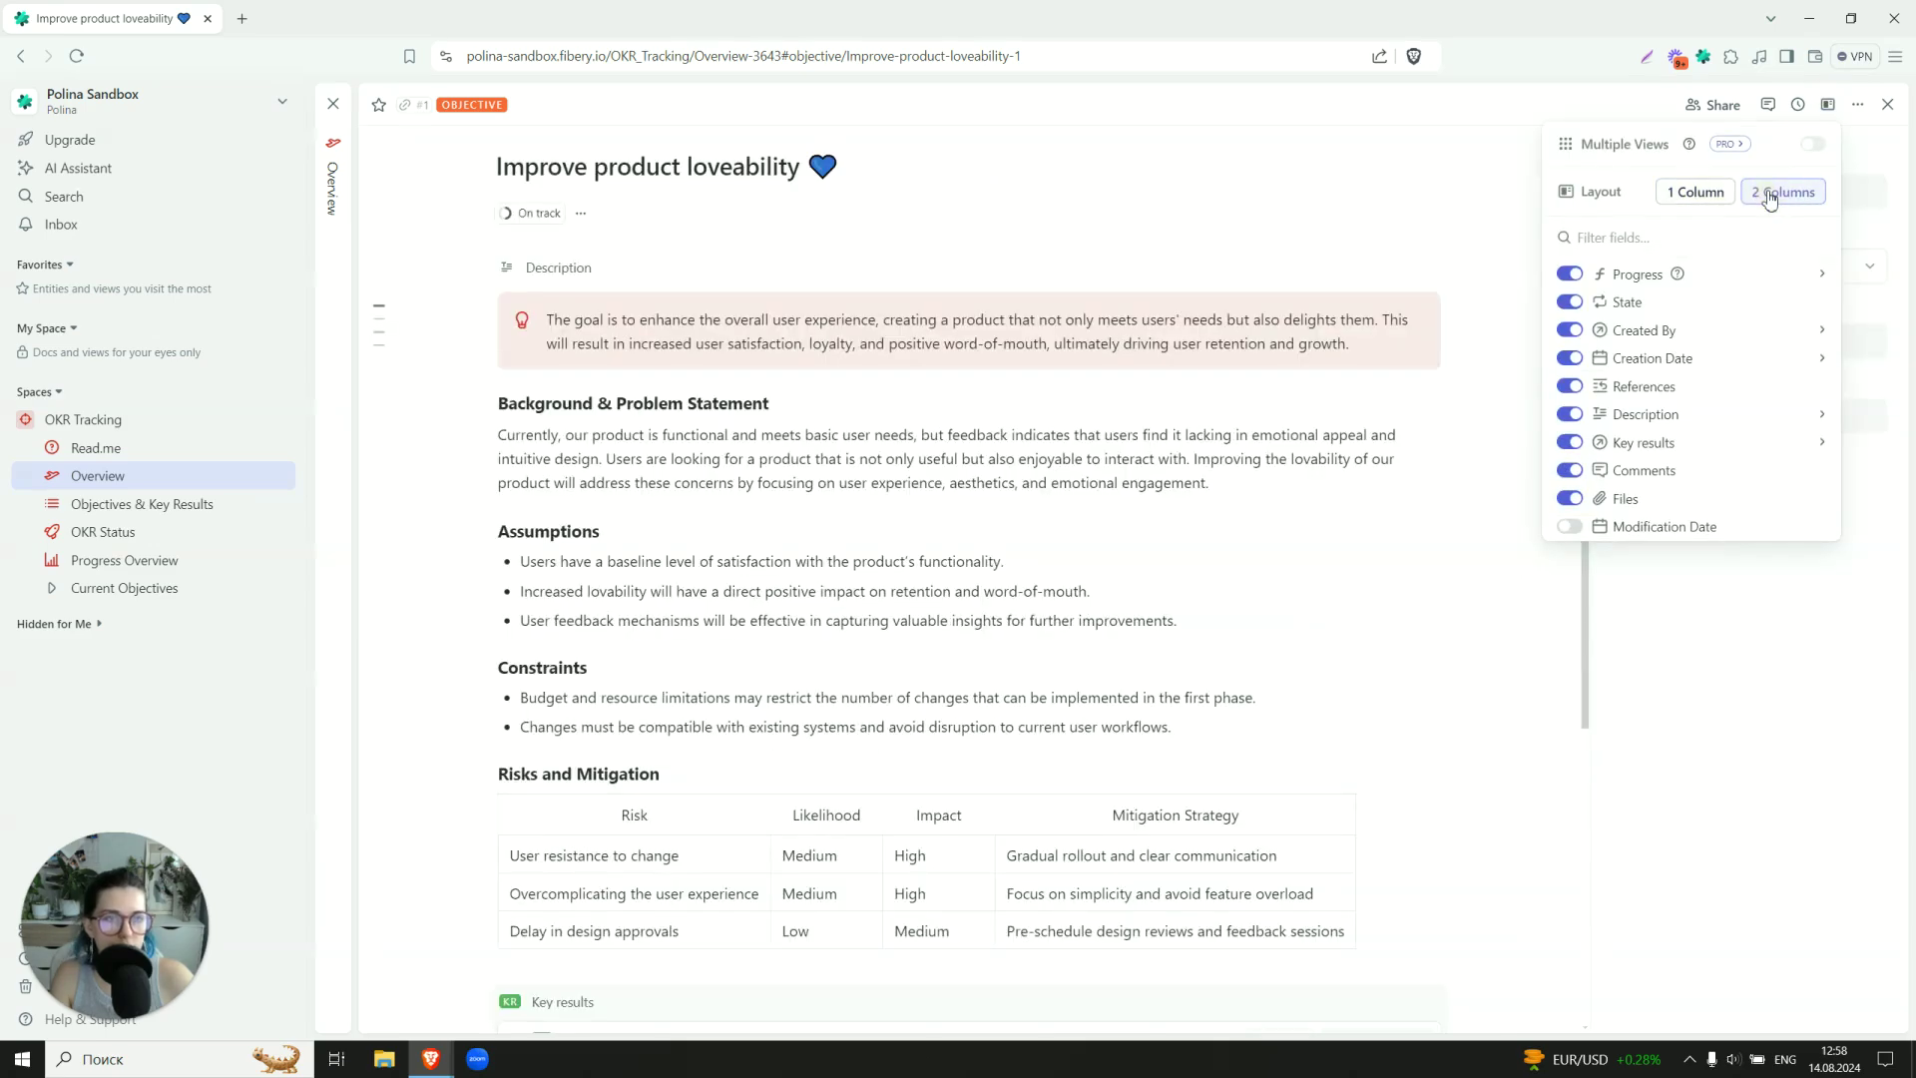
pyautogui.click(1703, 195)
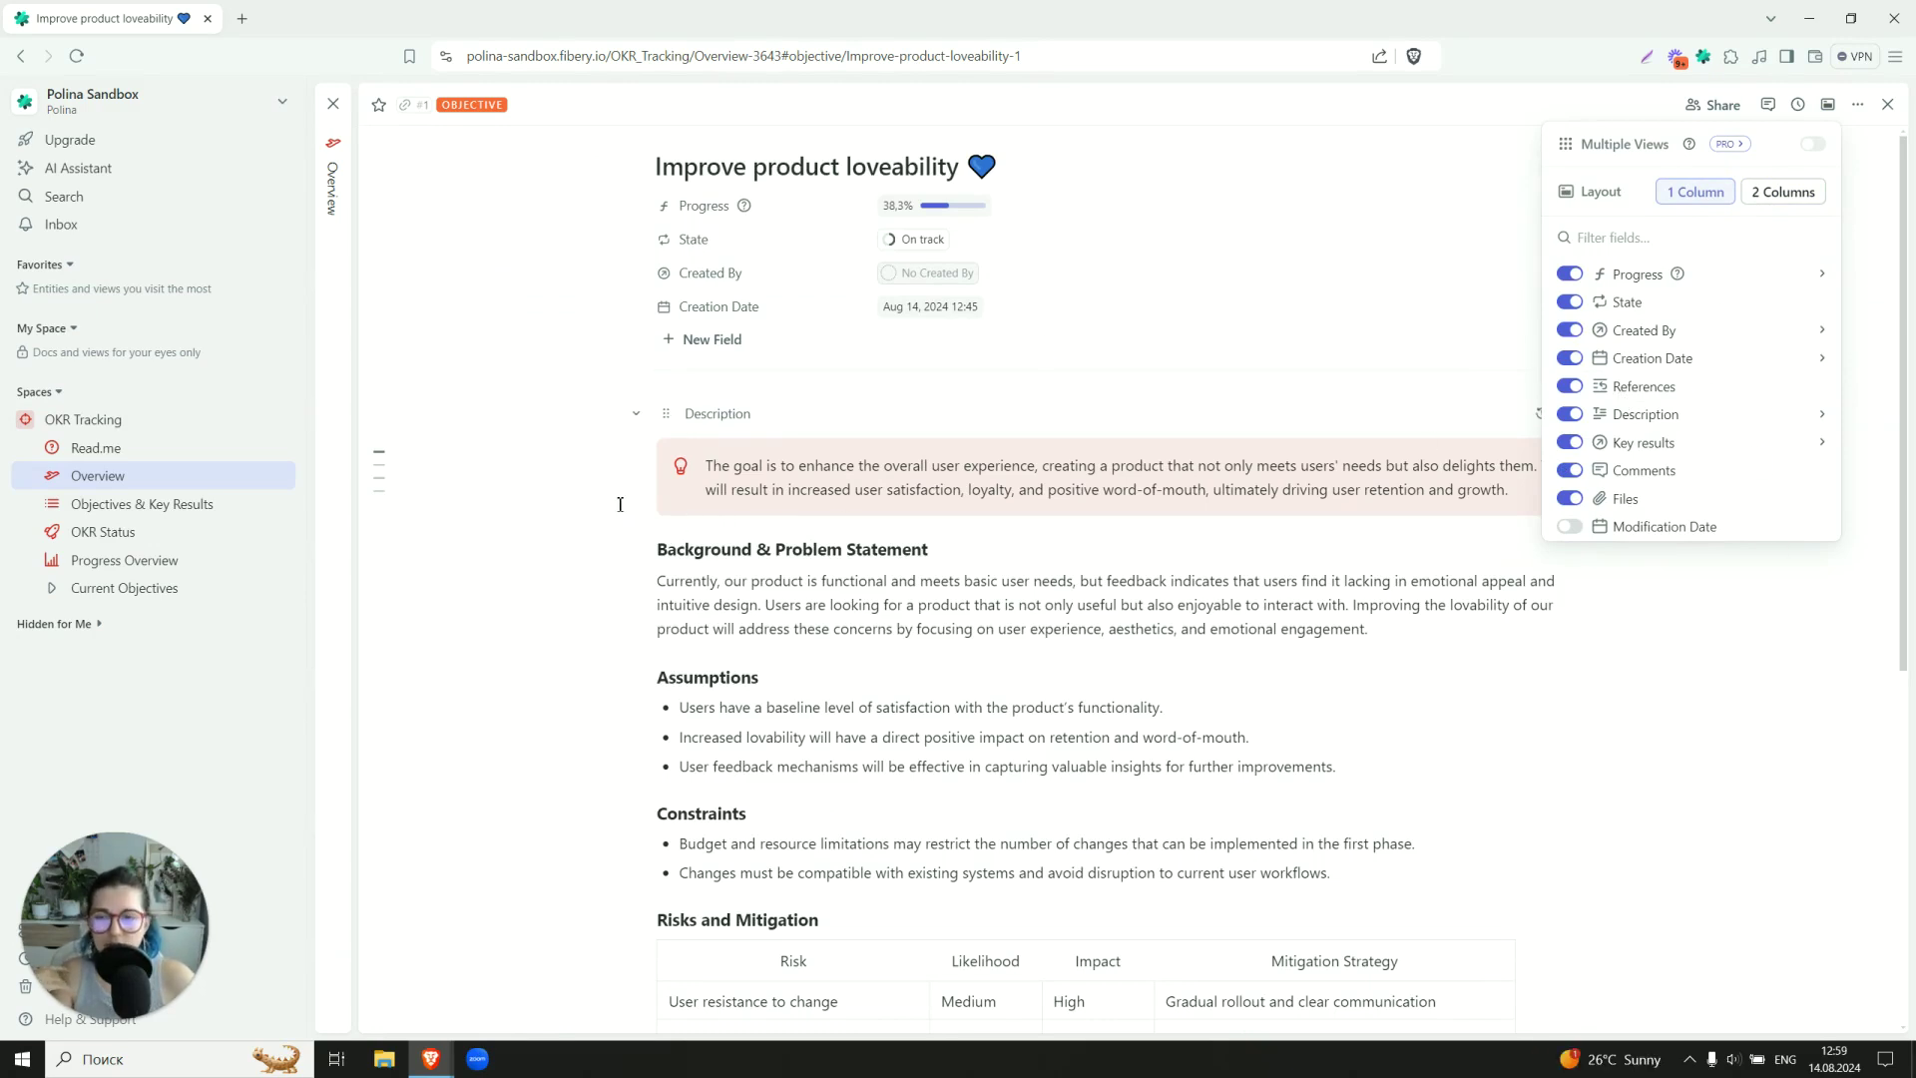
pyautogui.click(522, 501)
pyautogui.scroll(-5, 527, 458)
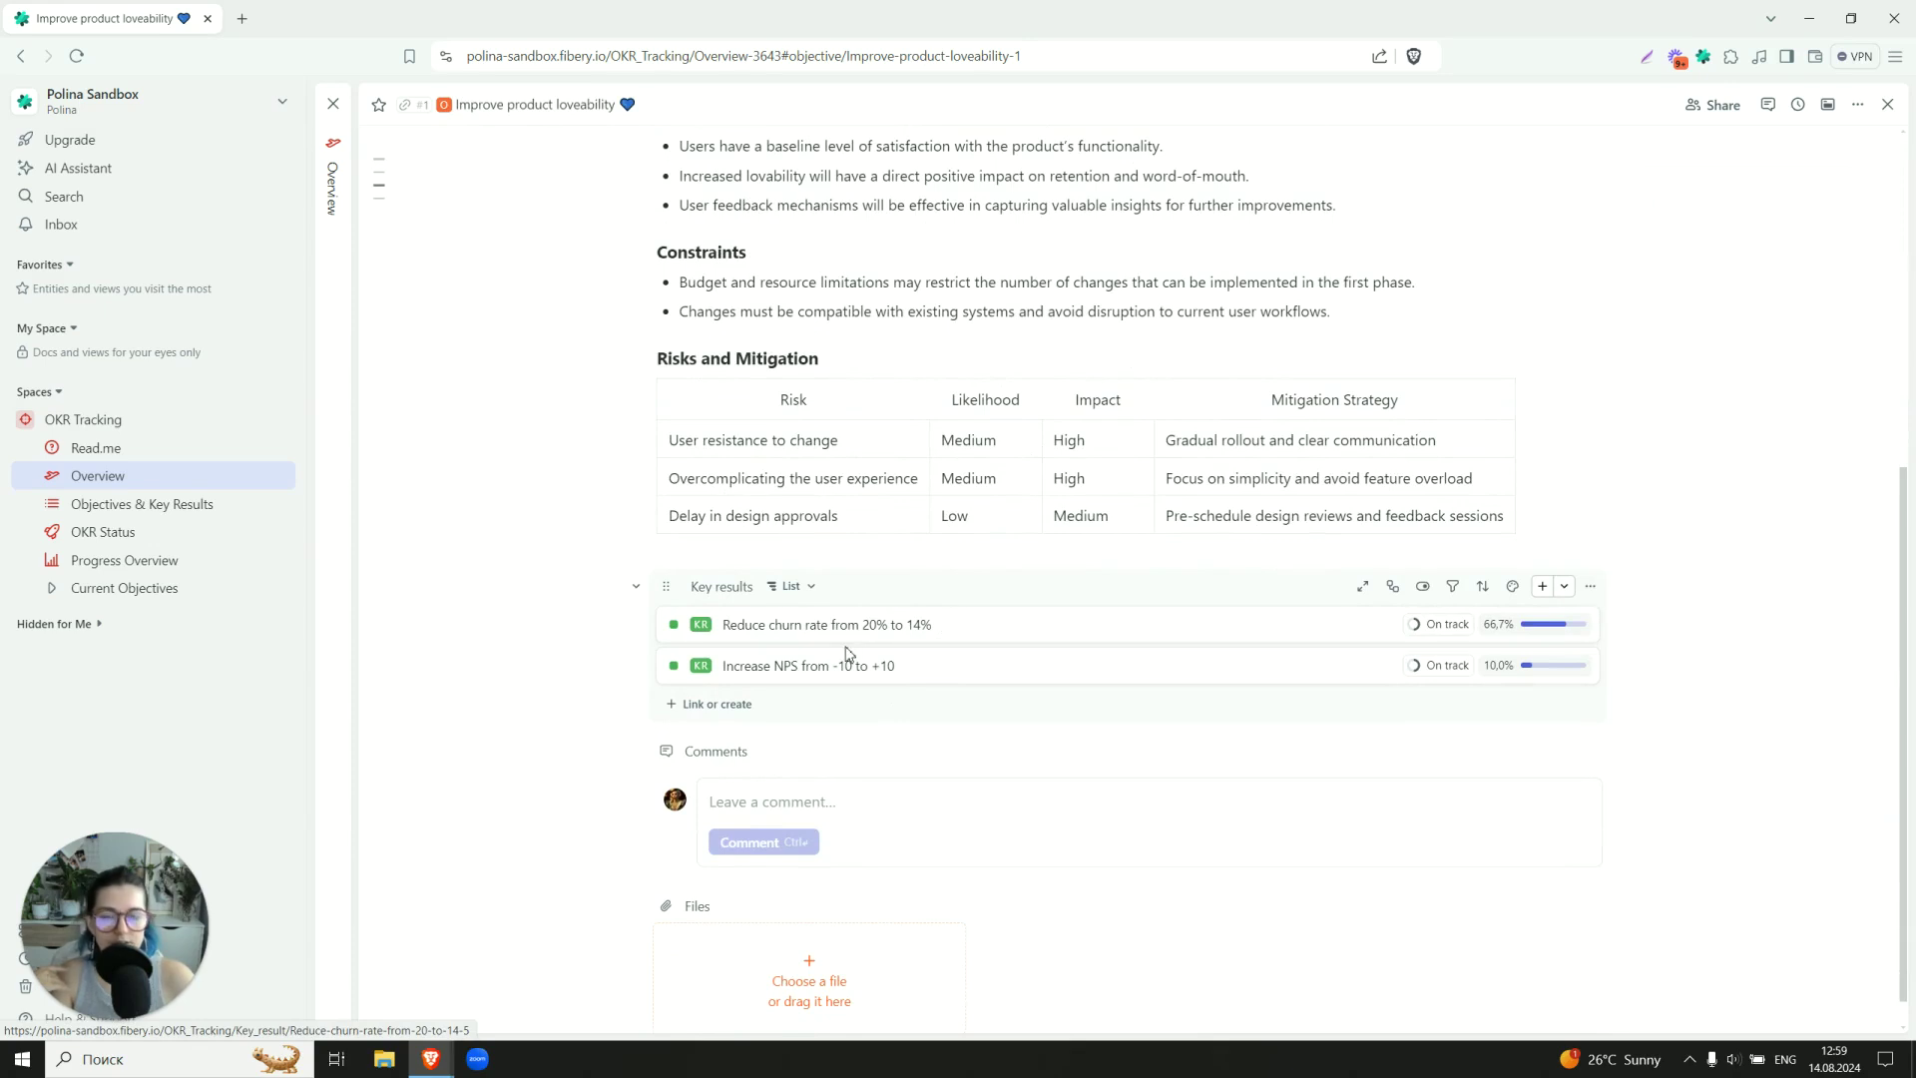
# Create the key result 'Raise awareness about new features' under the objective's Key results.
pyautogui.click(741, 704)
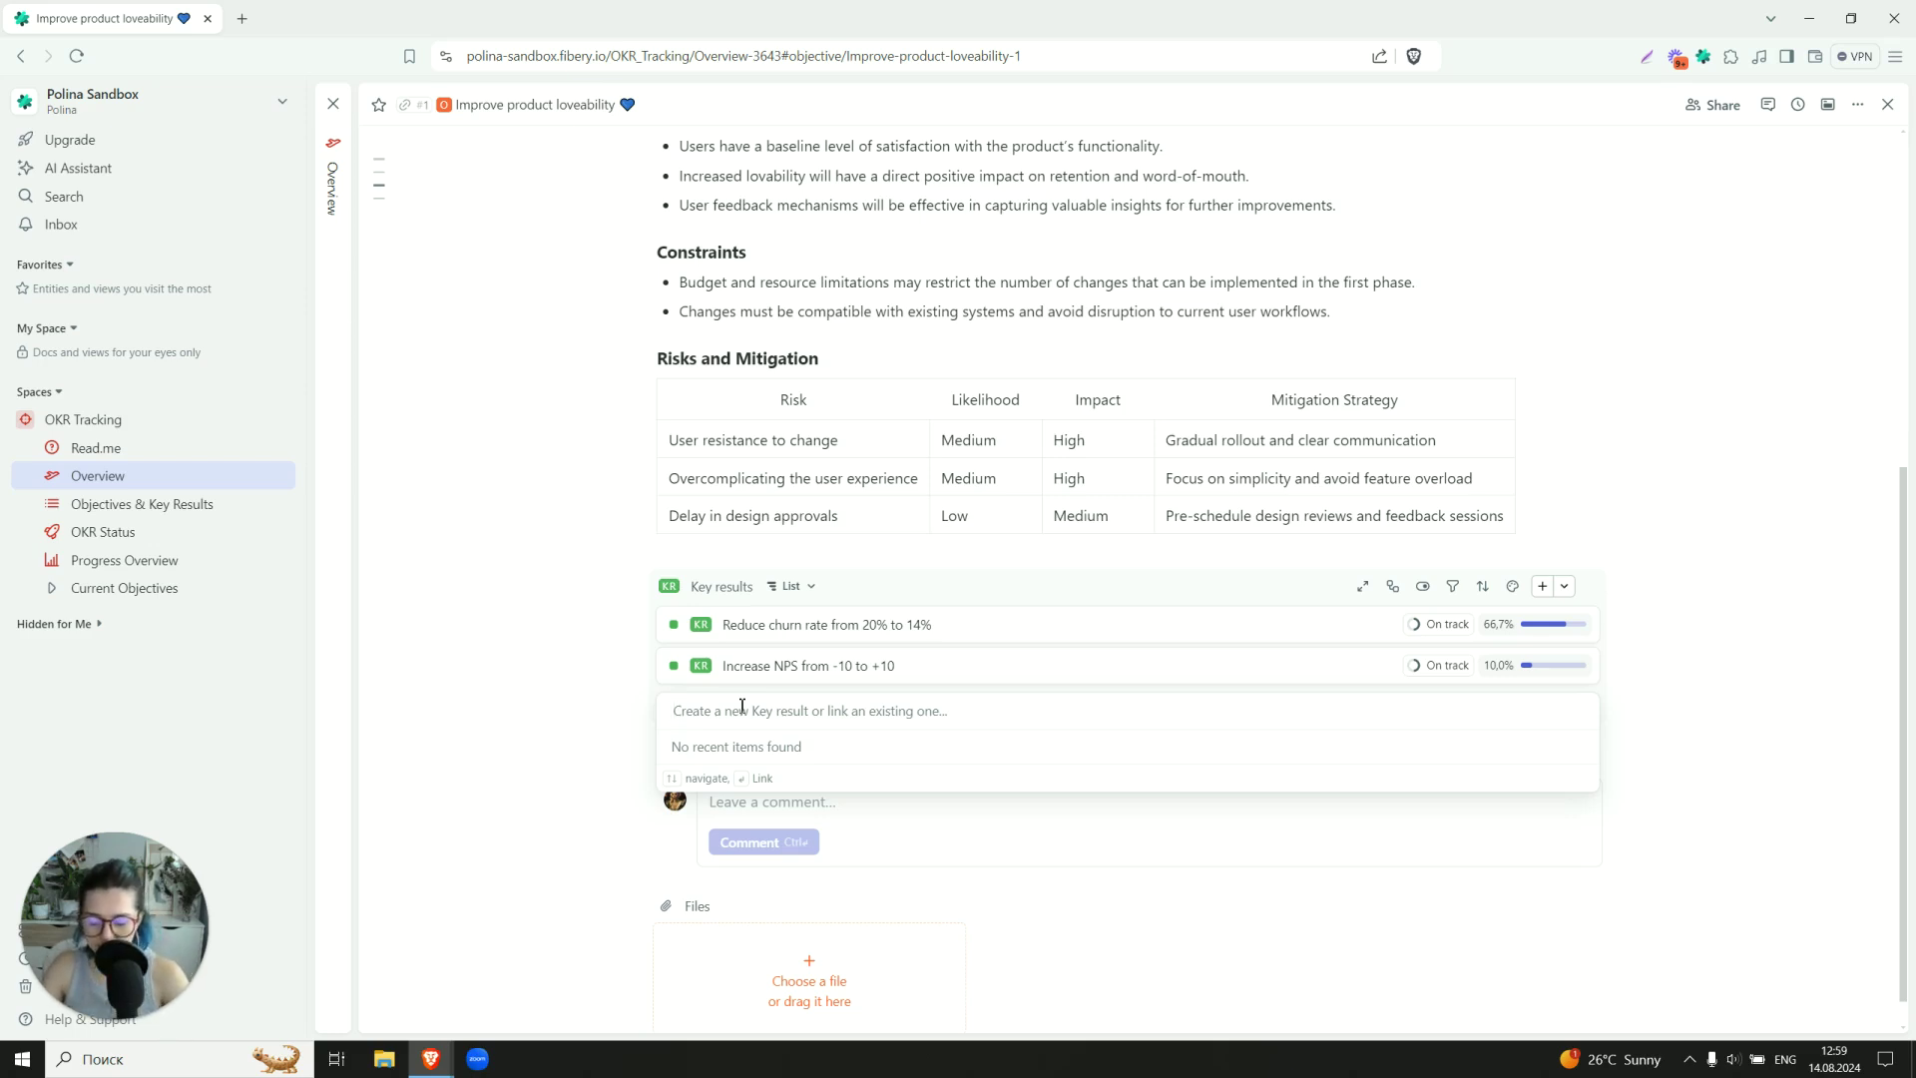
pyautogui.write('Raise')
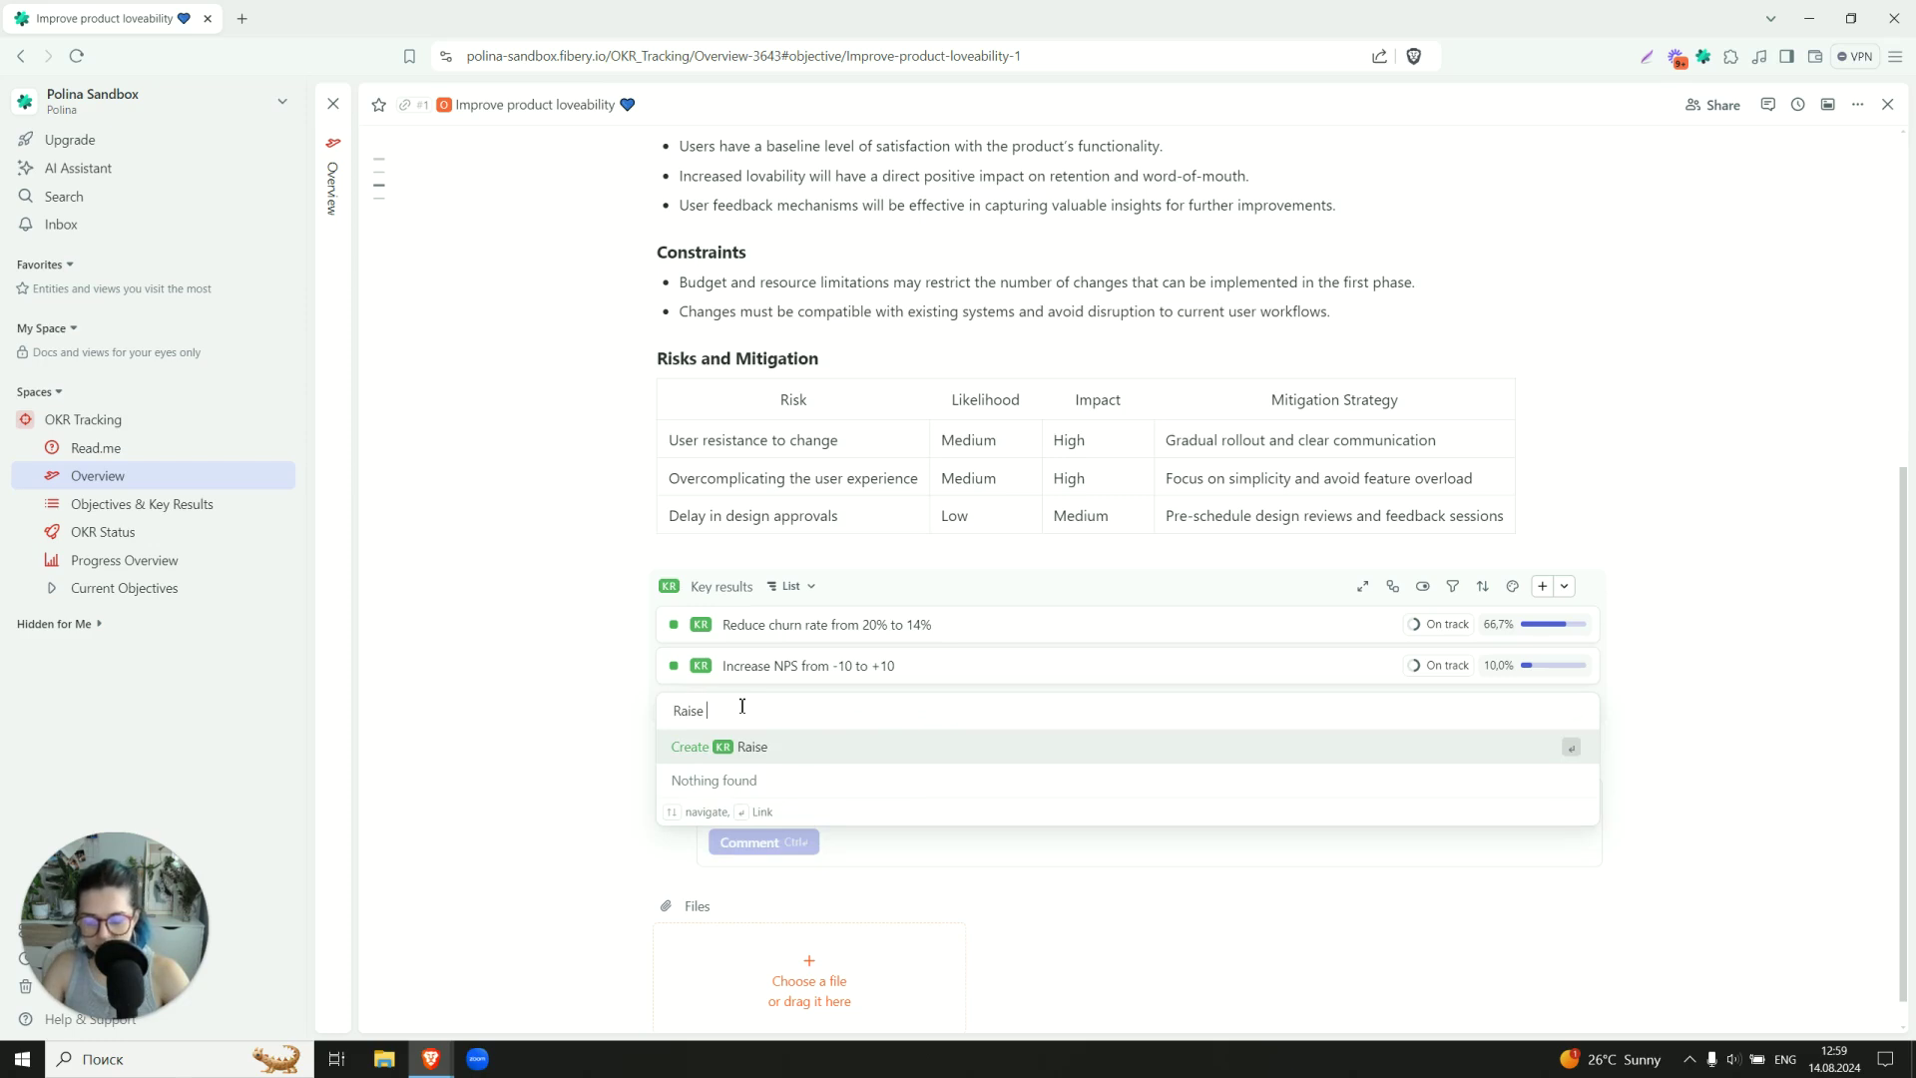
pyautogui.write(' awareness a')
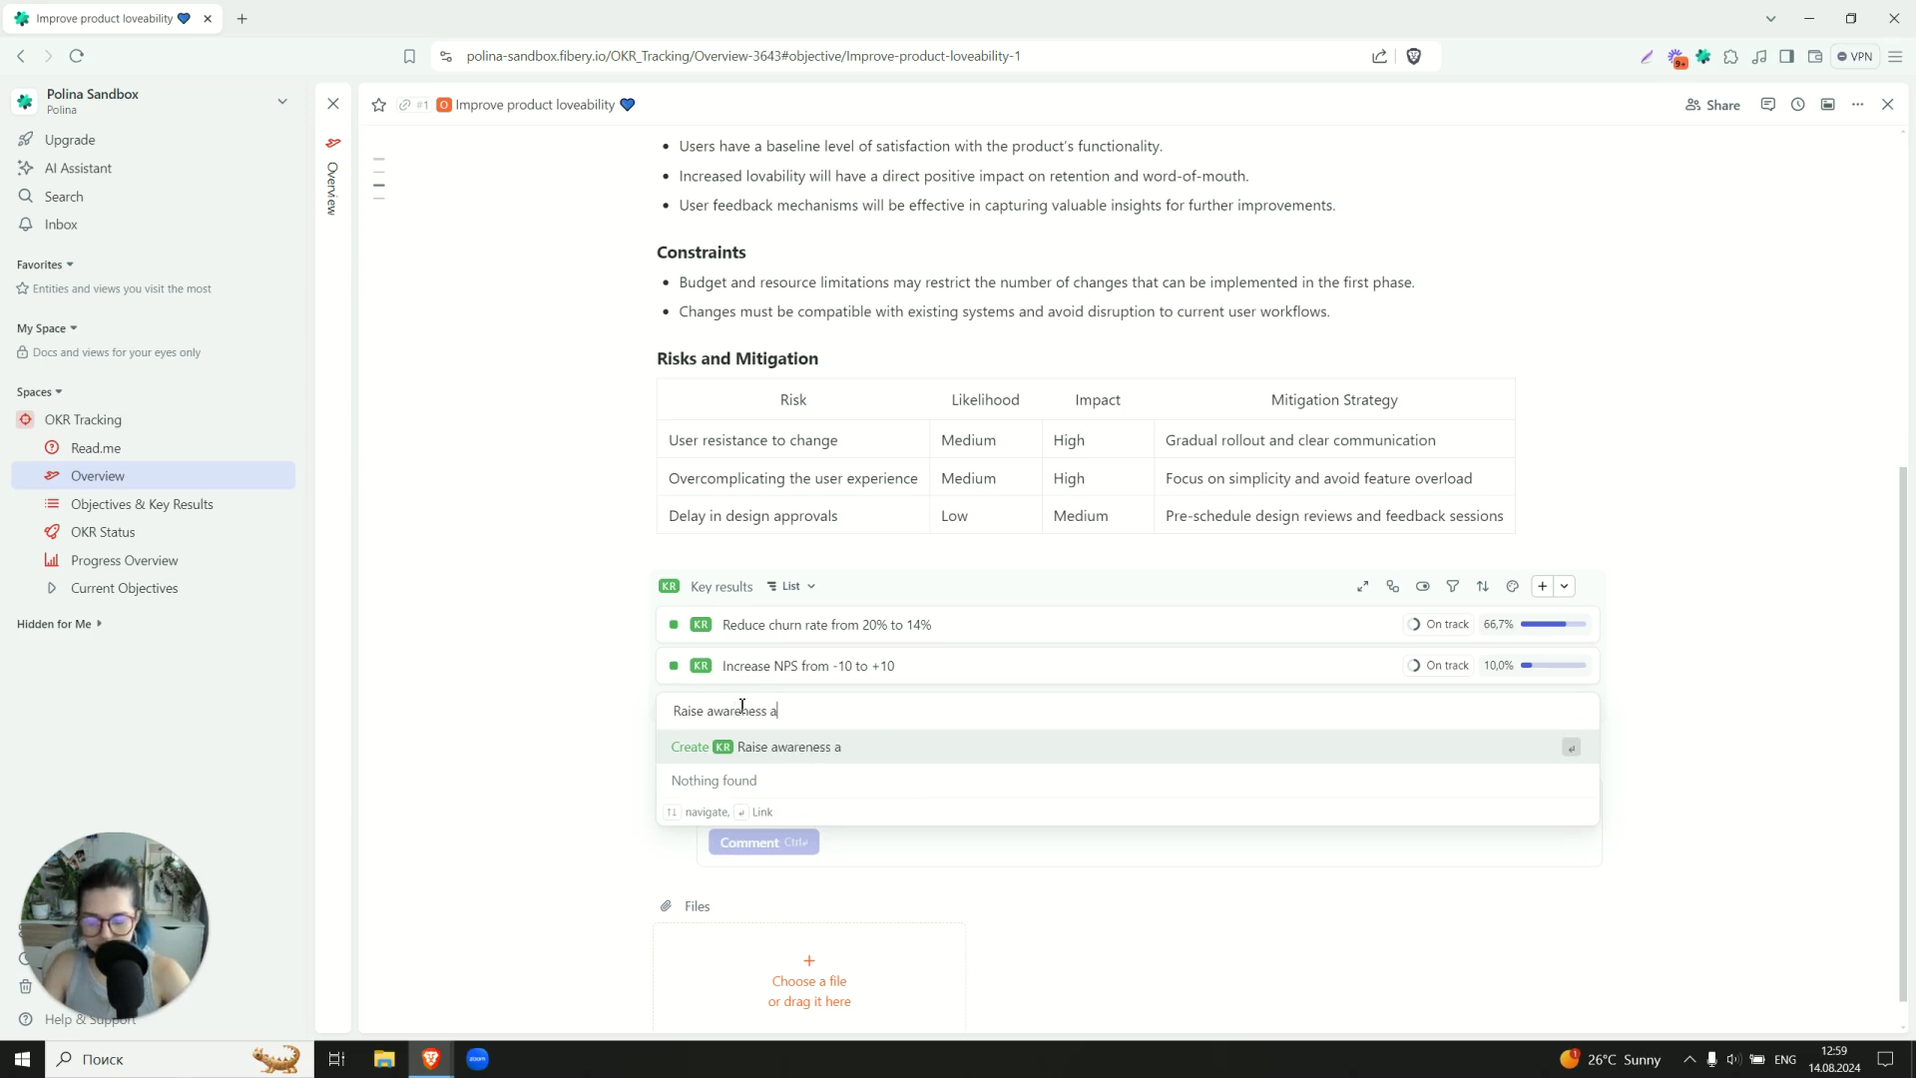
pyautogui.write('bout new features')
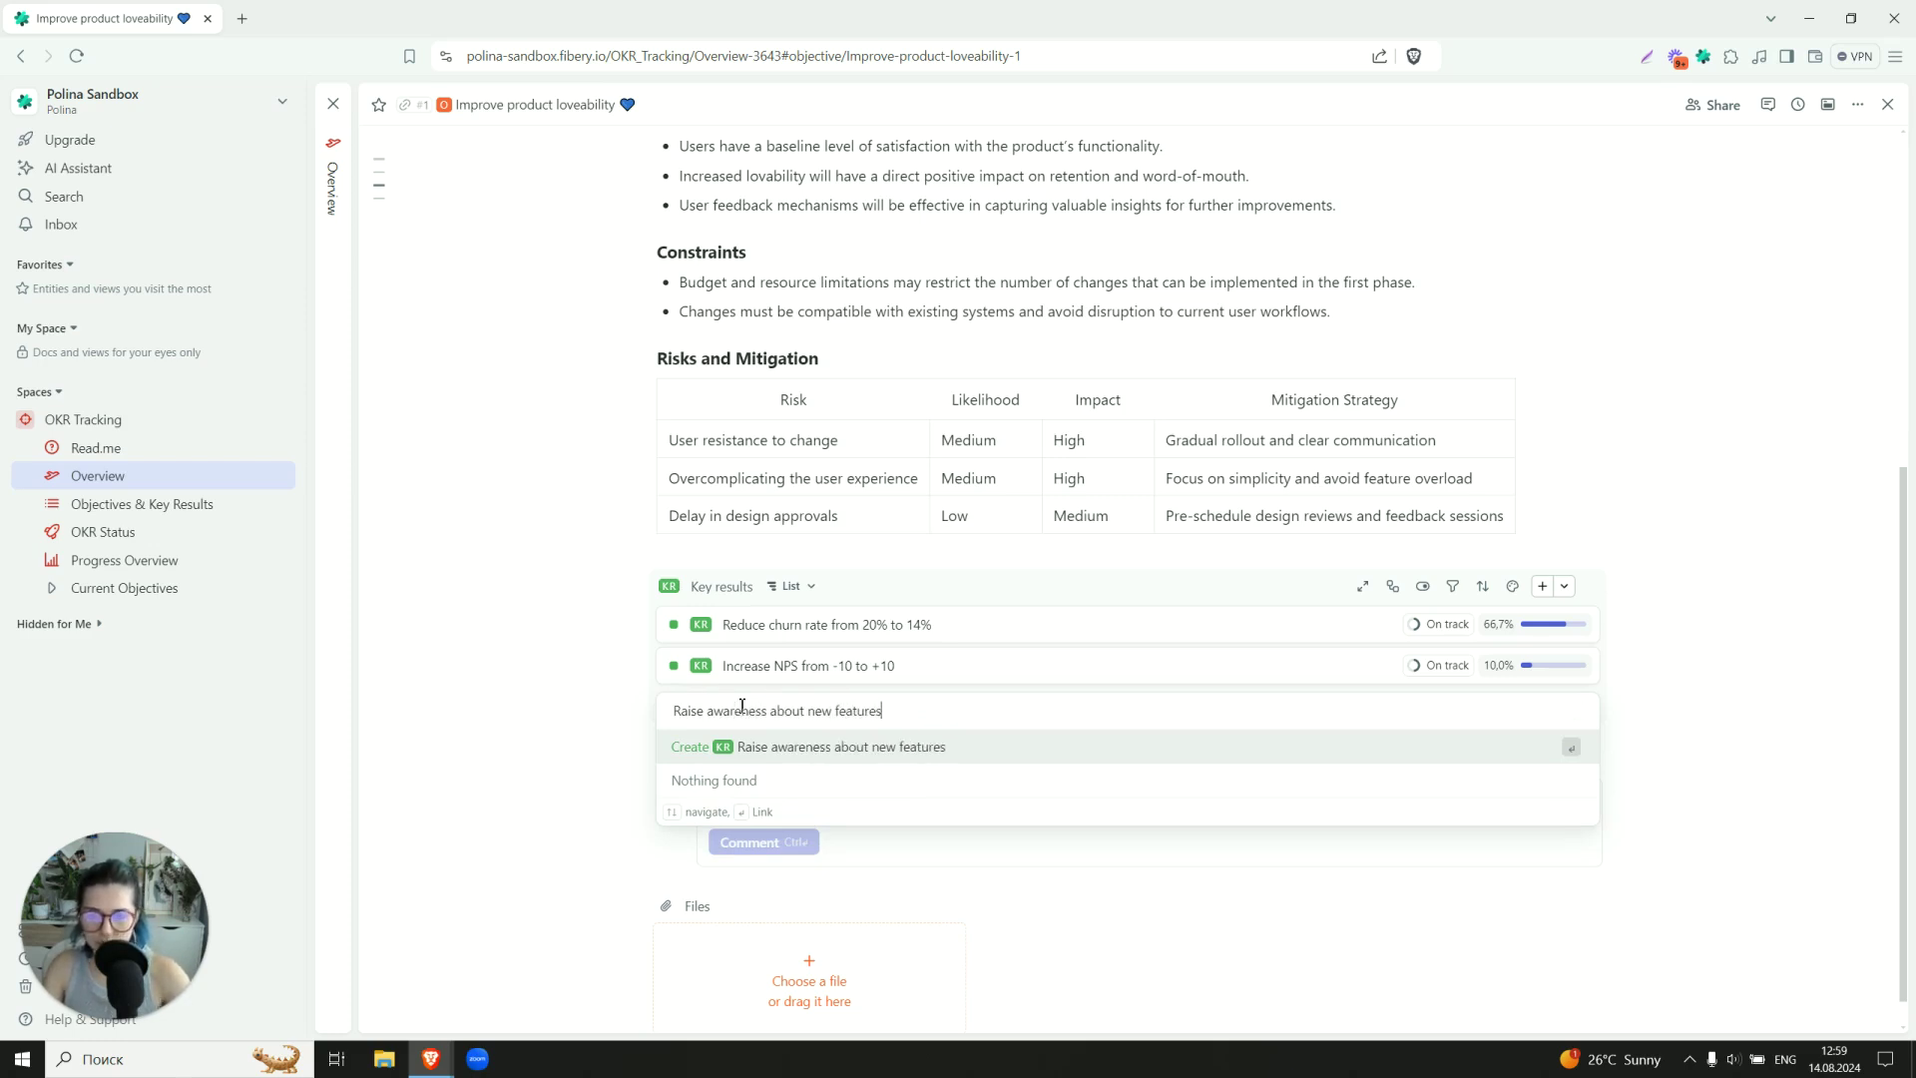
pyautogui.click(746, 762)
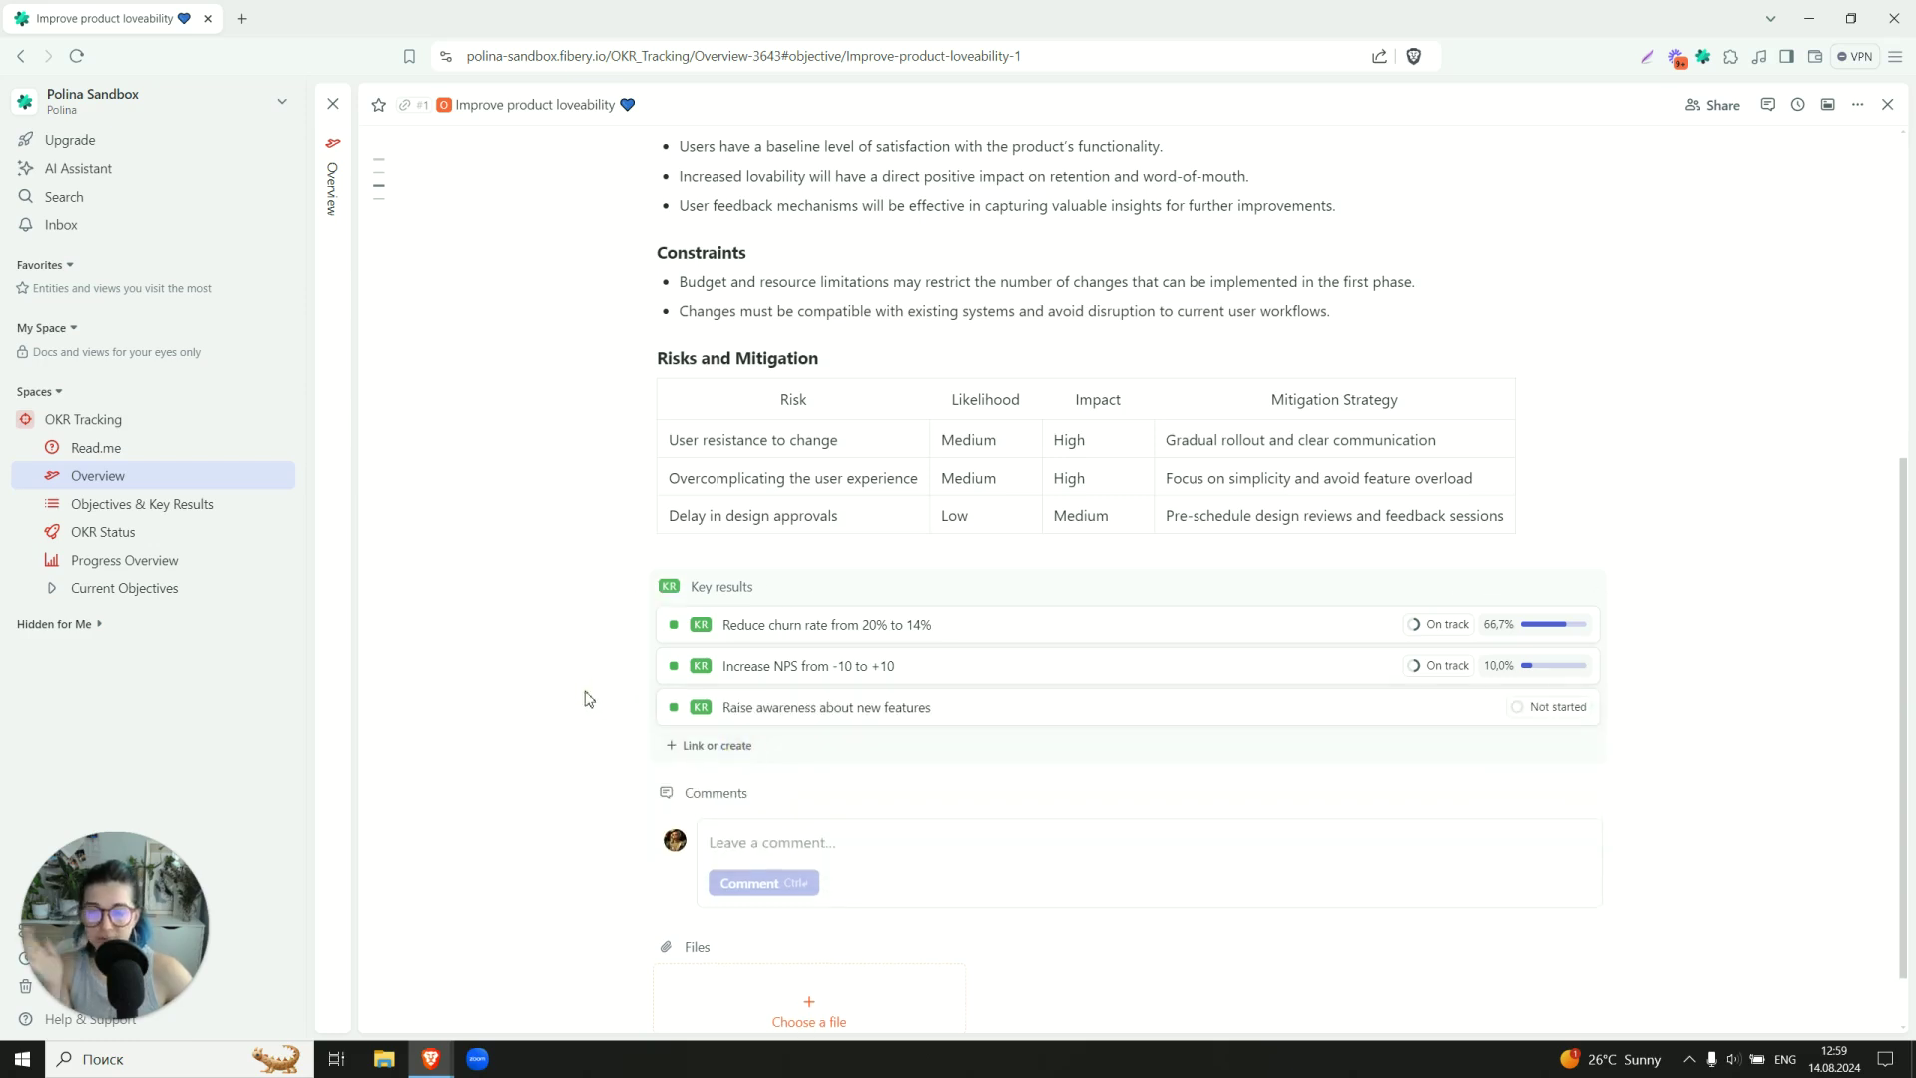
# Open the new key result and type 'new features have to be found by 40$ of users' into its title.
pyautogui.click(925, 711)
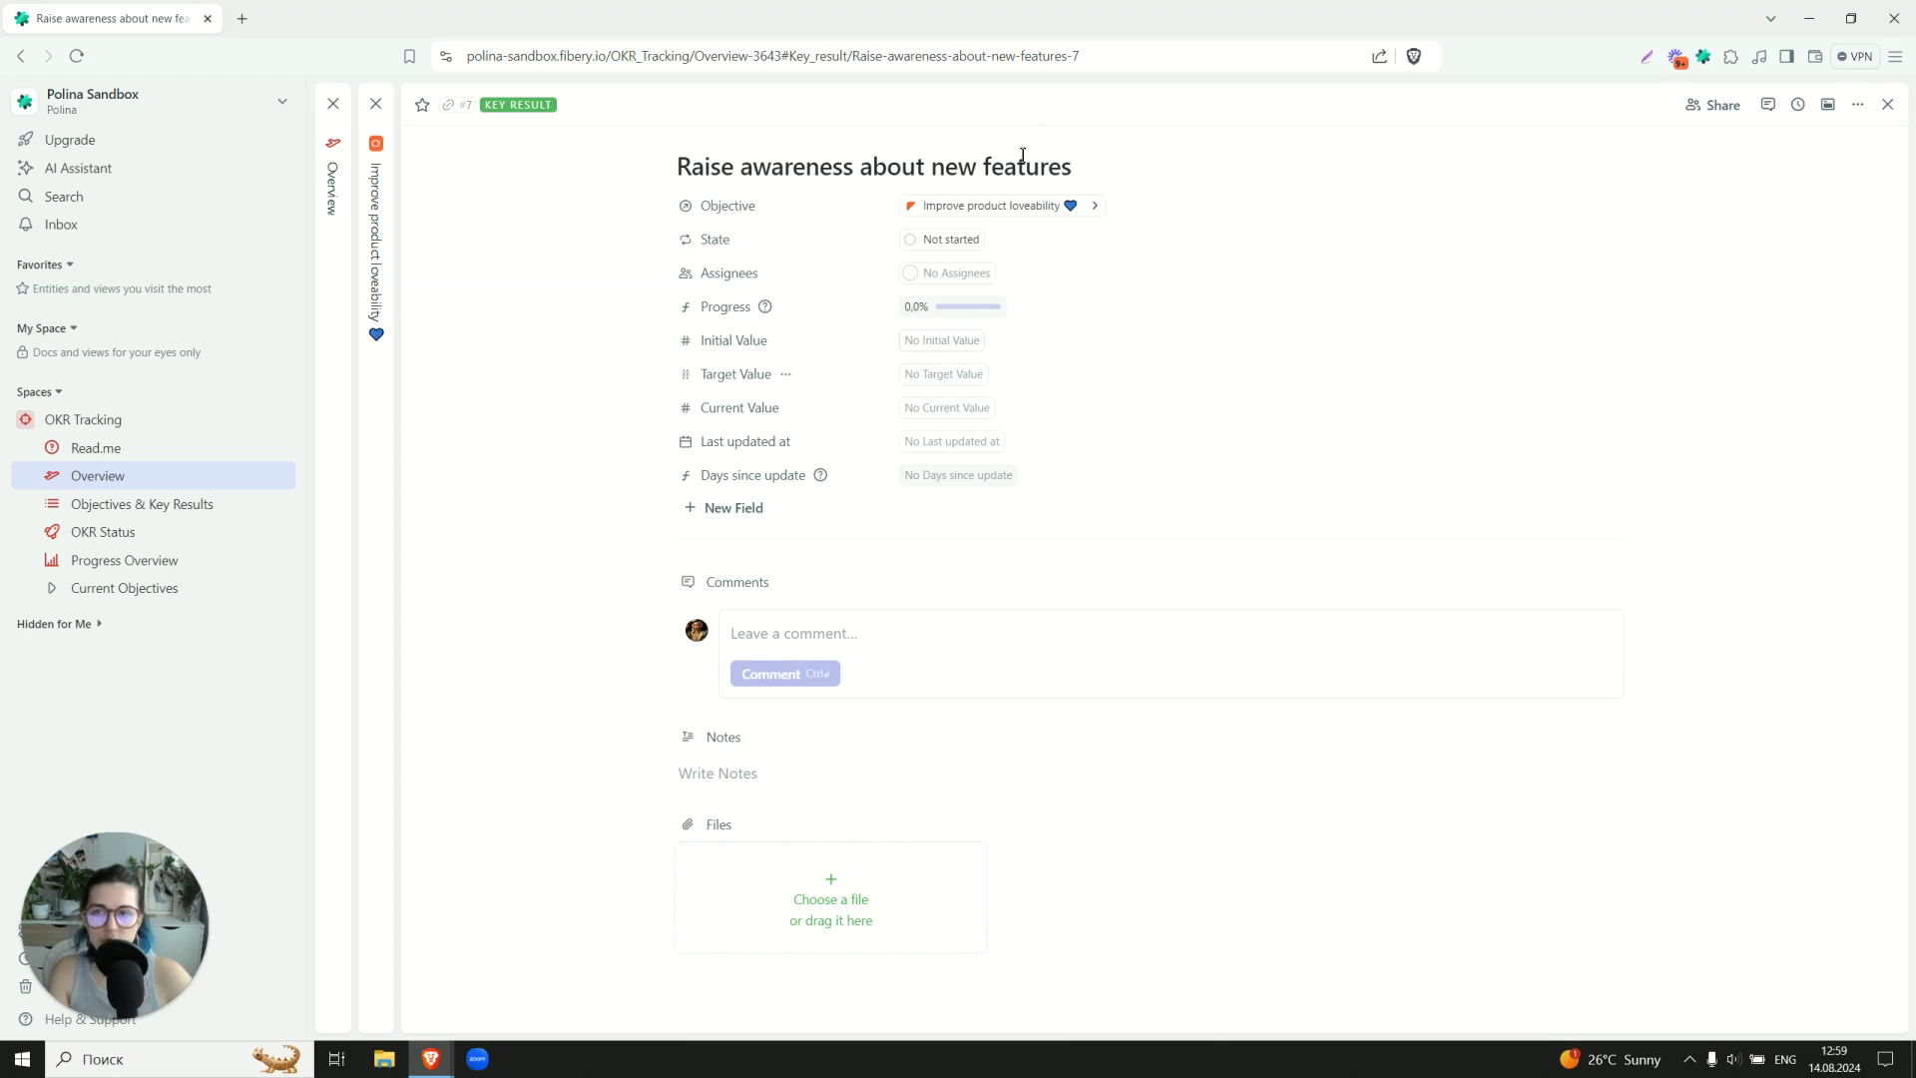
pyautogui.click(1090, 169)
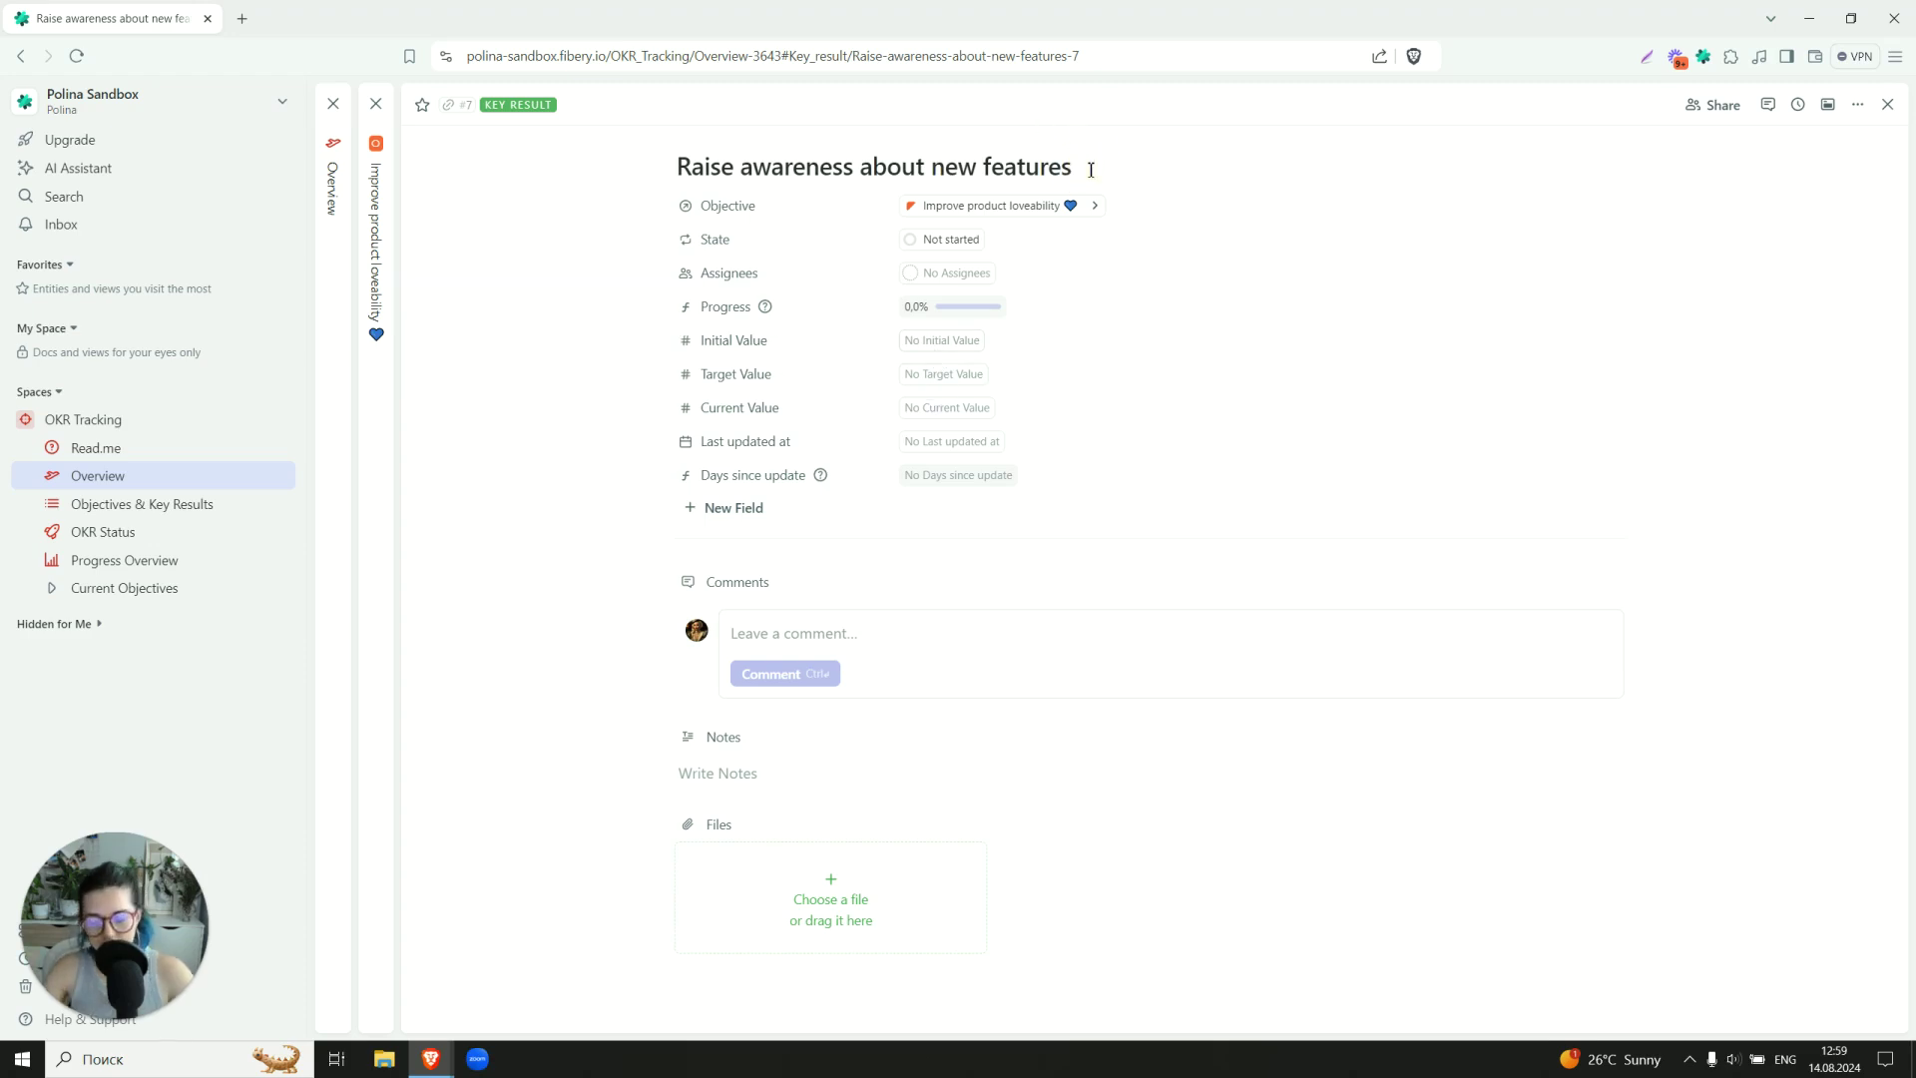
pyautogui.write('-')
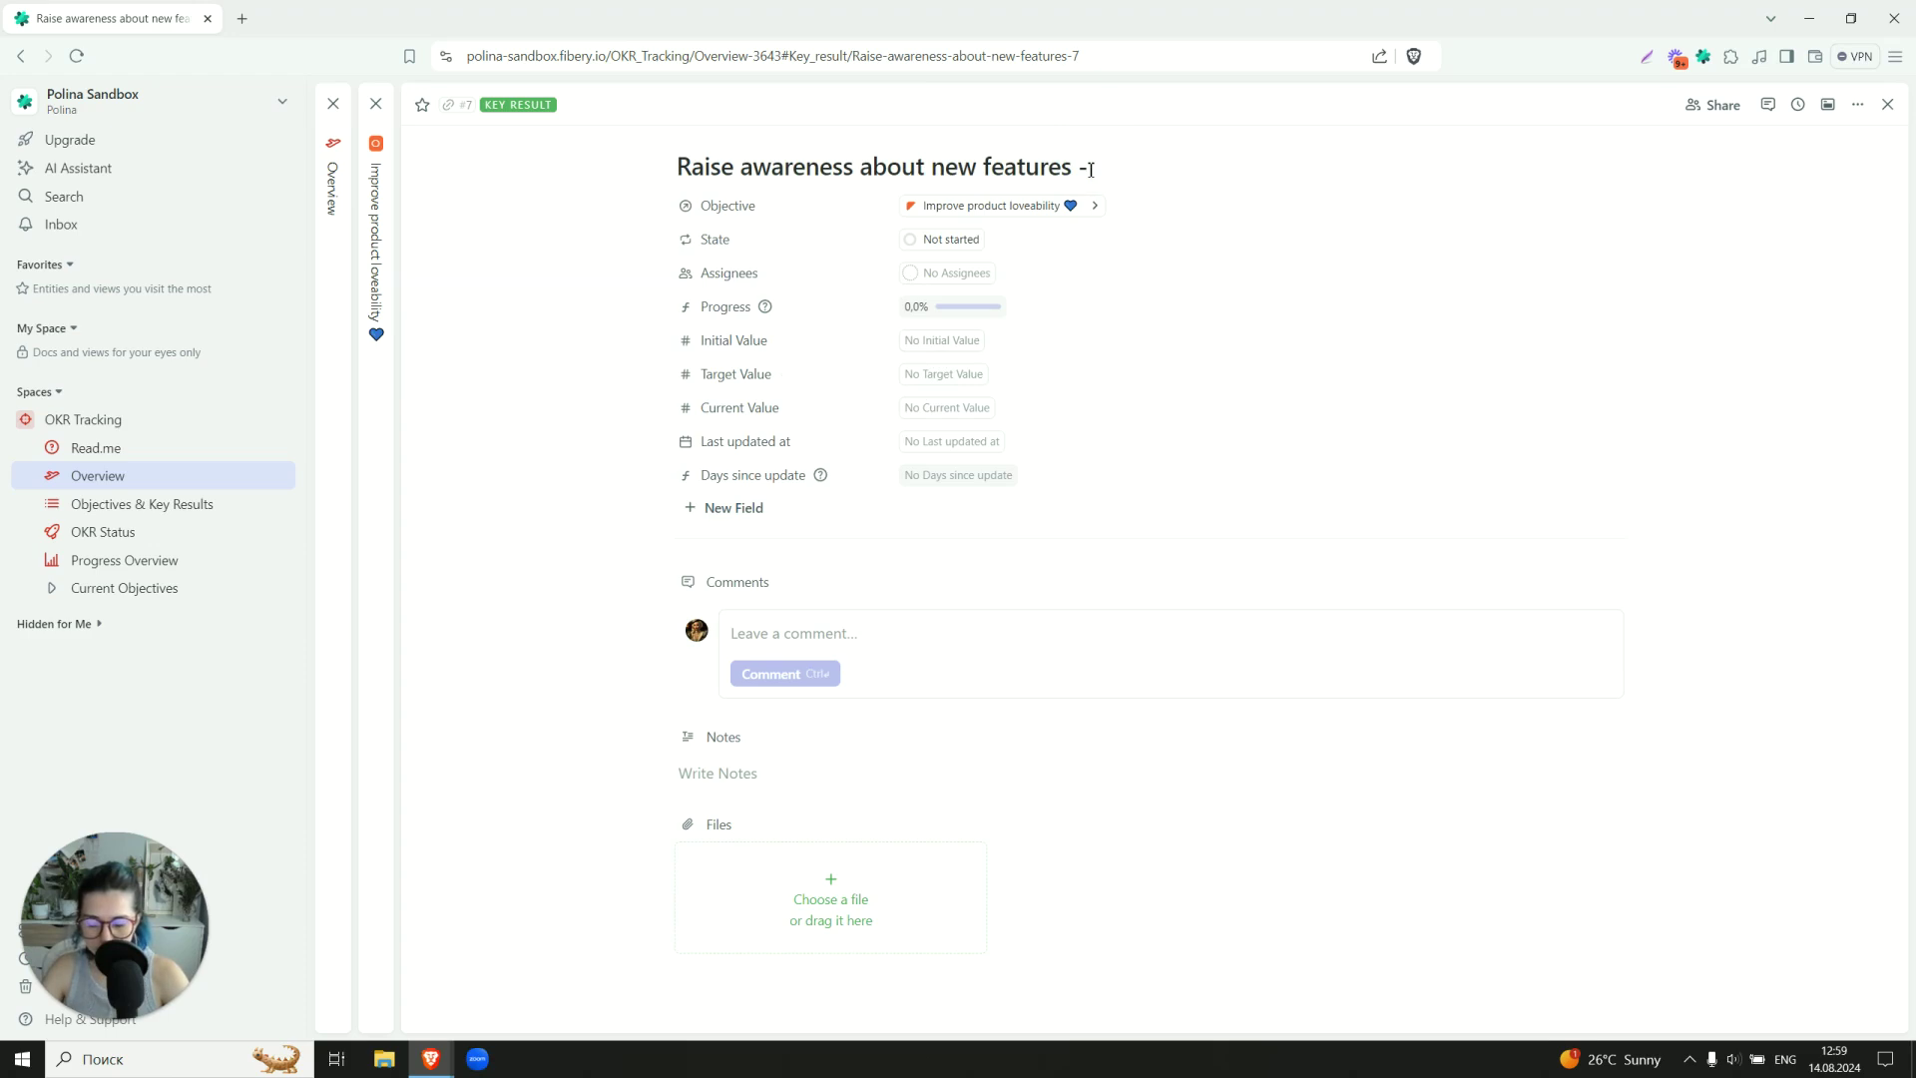
pyautogui.write('nerw')
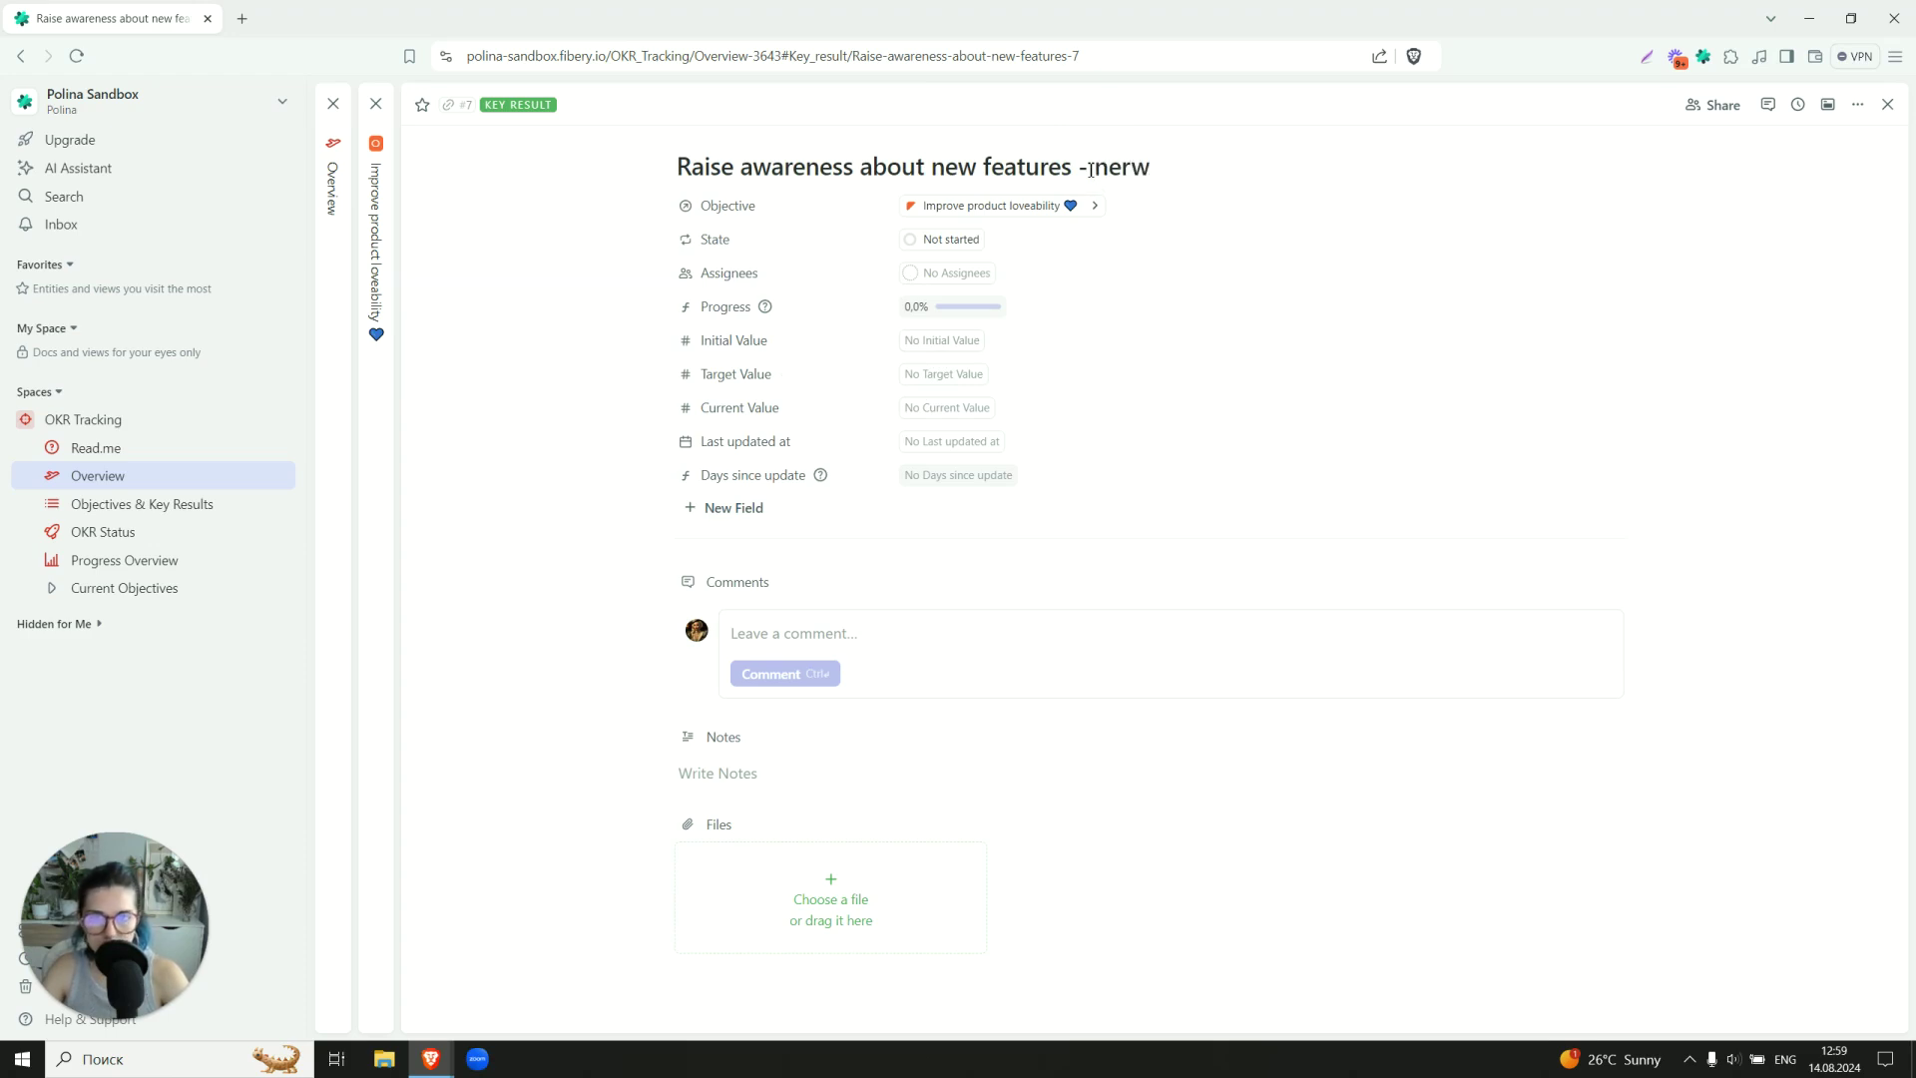
pyautogui.press('BackSpace')
pyautogui.press('BackSpace')
pyautogui.write('w feature')
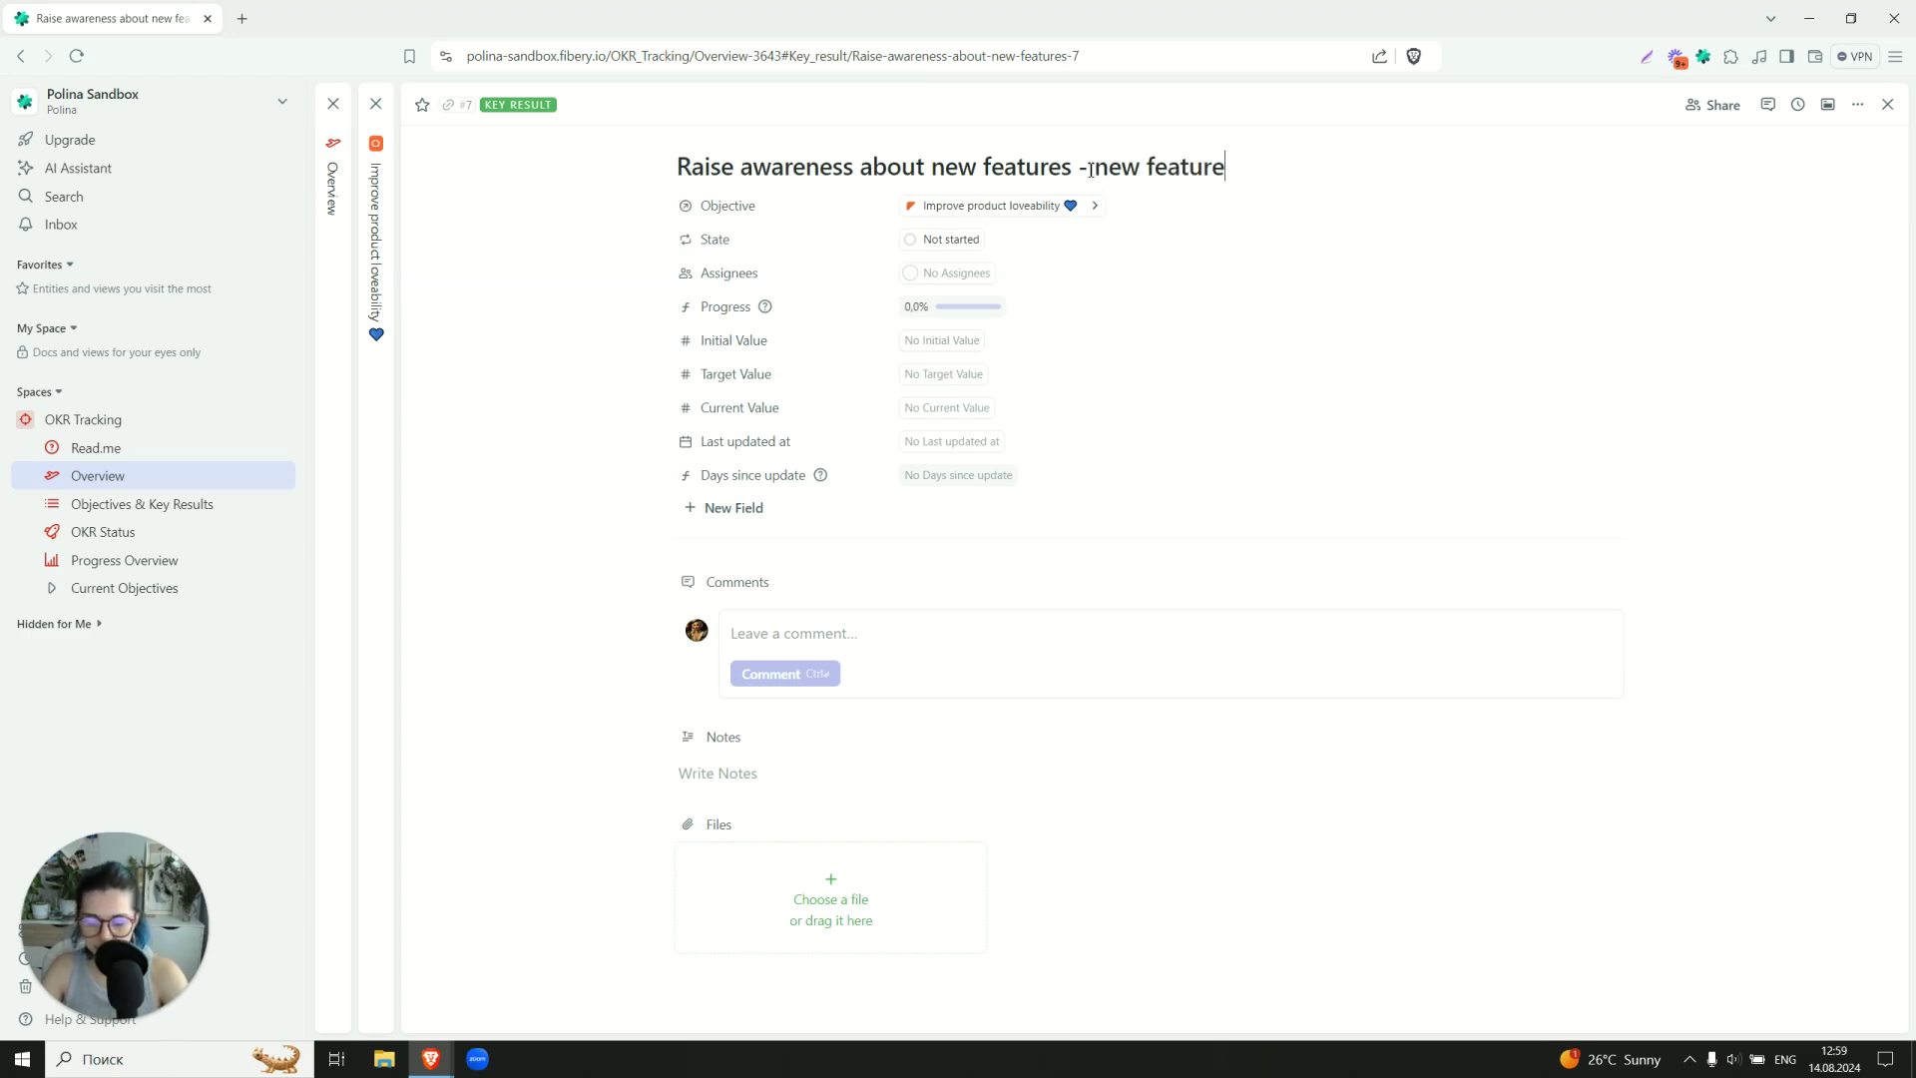
pyautogui.write('s have to')
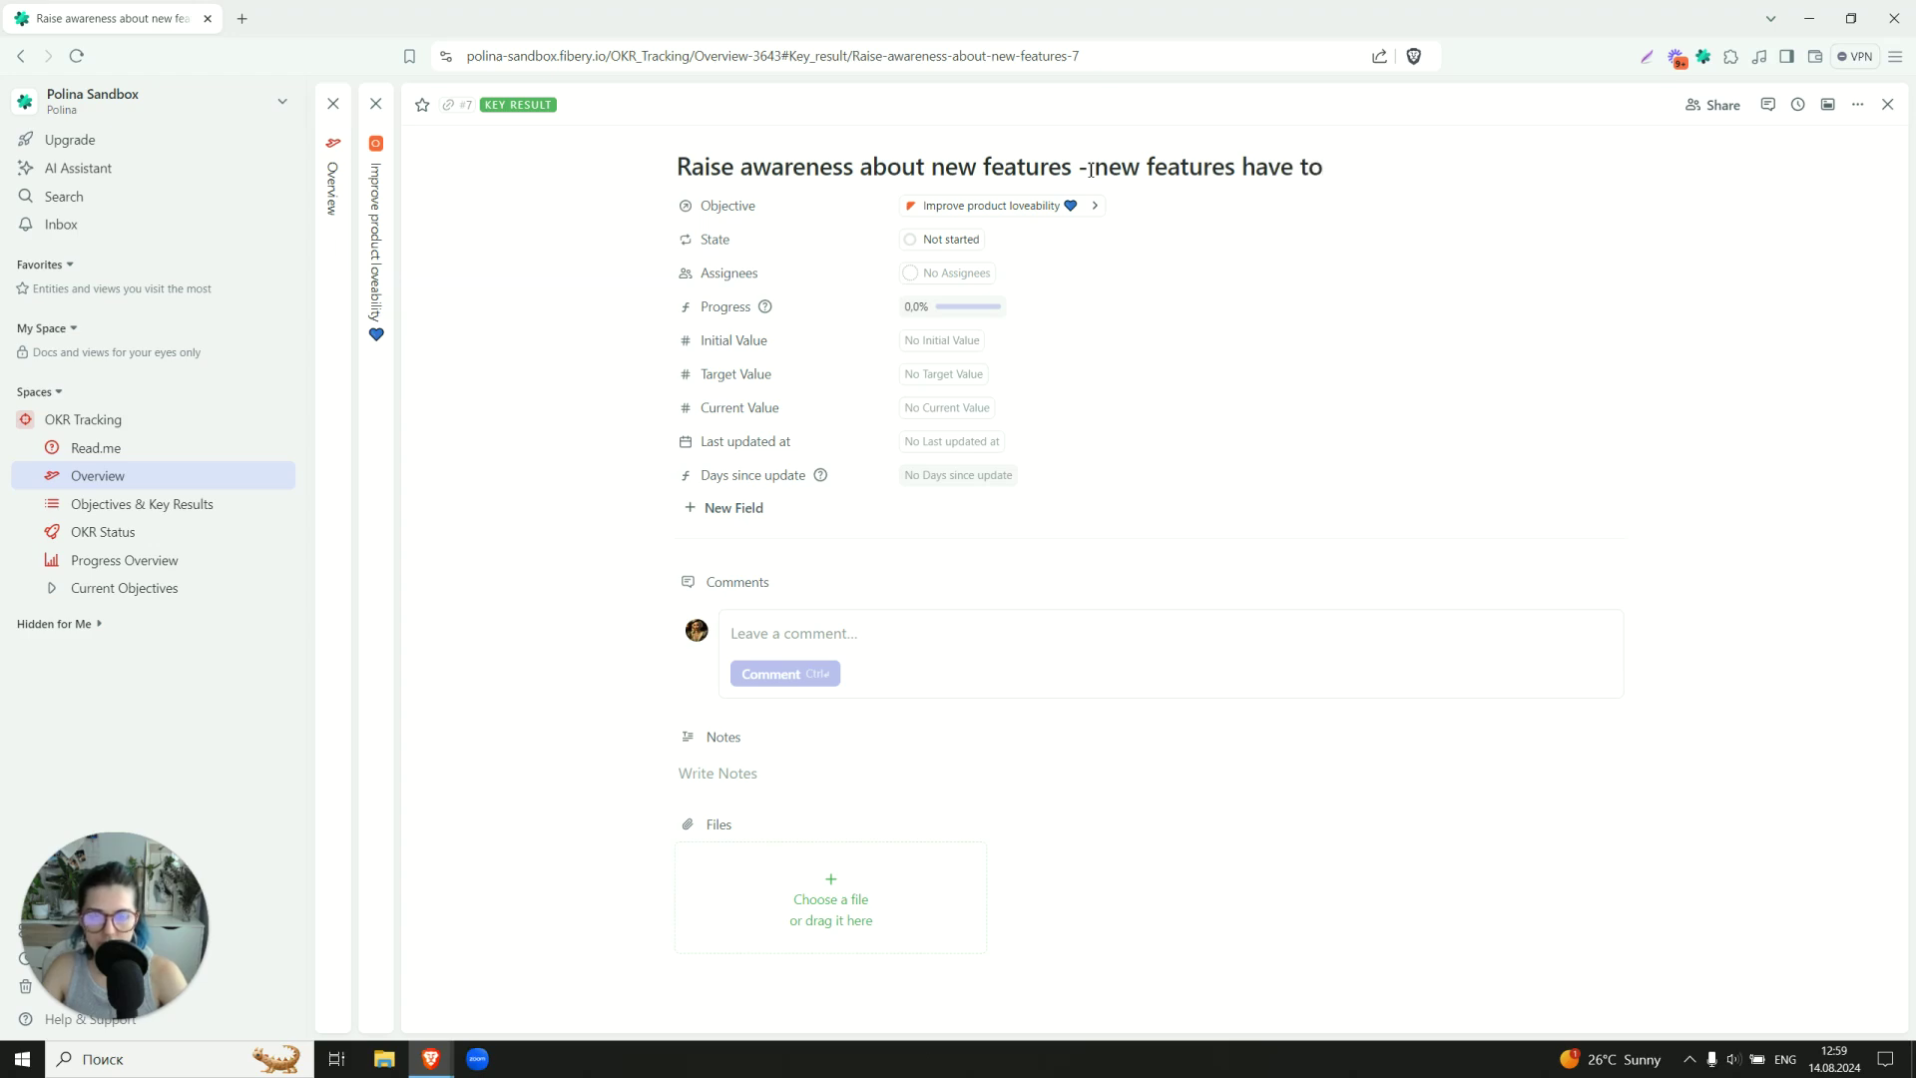
pyautogui.write(' be found b')
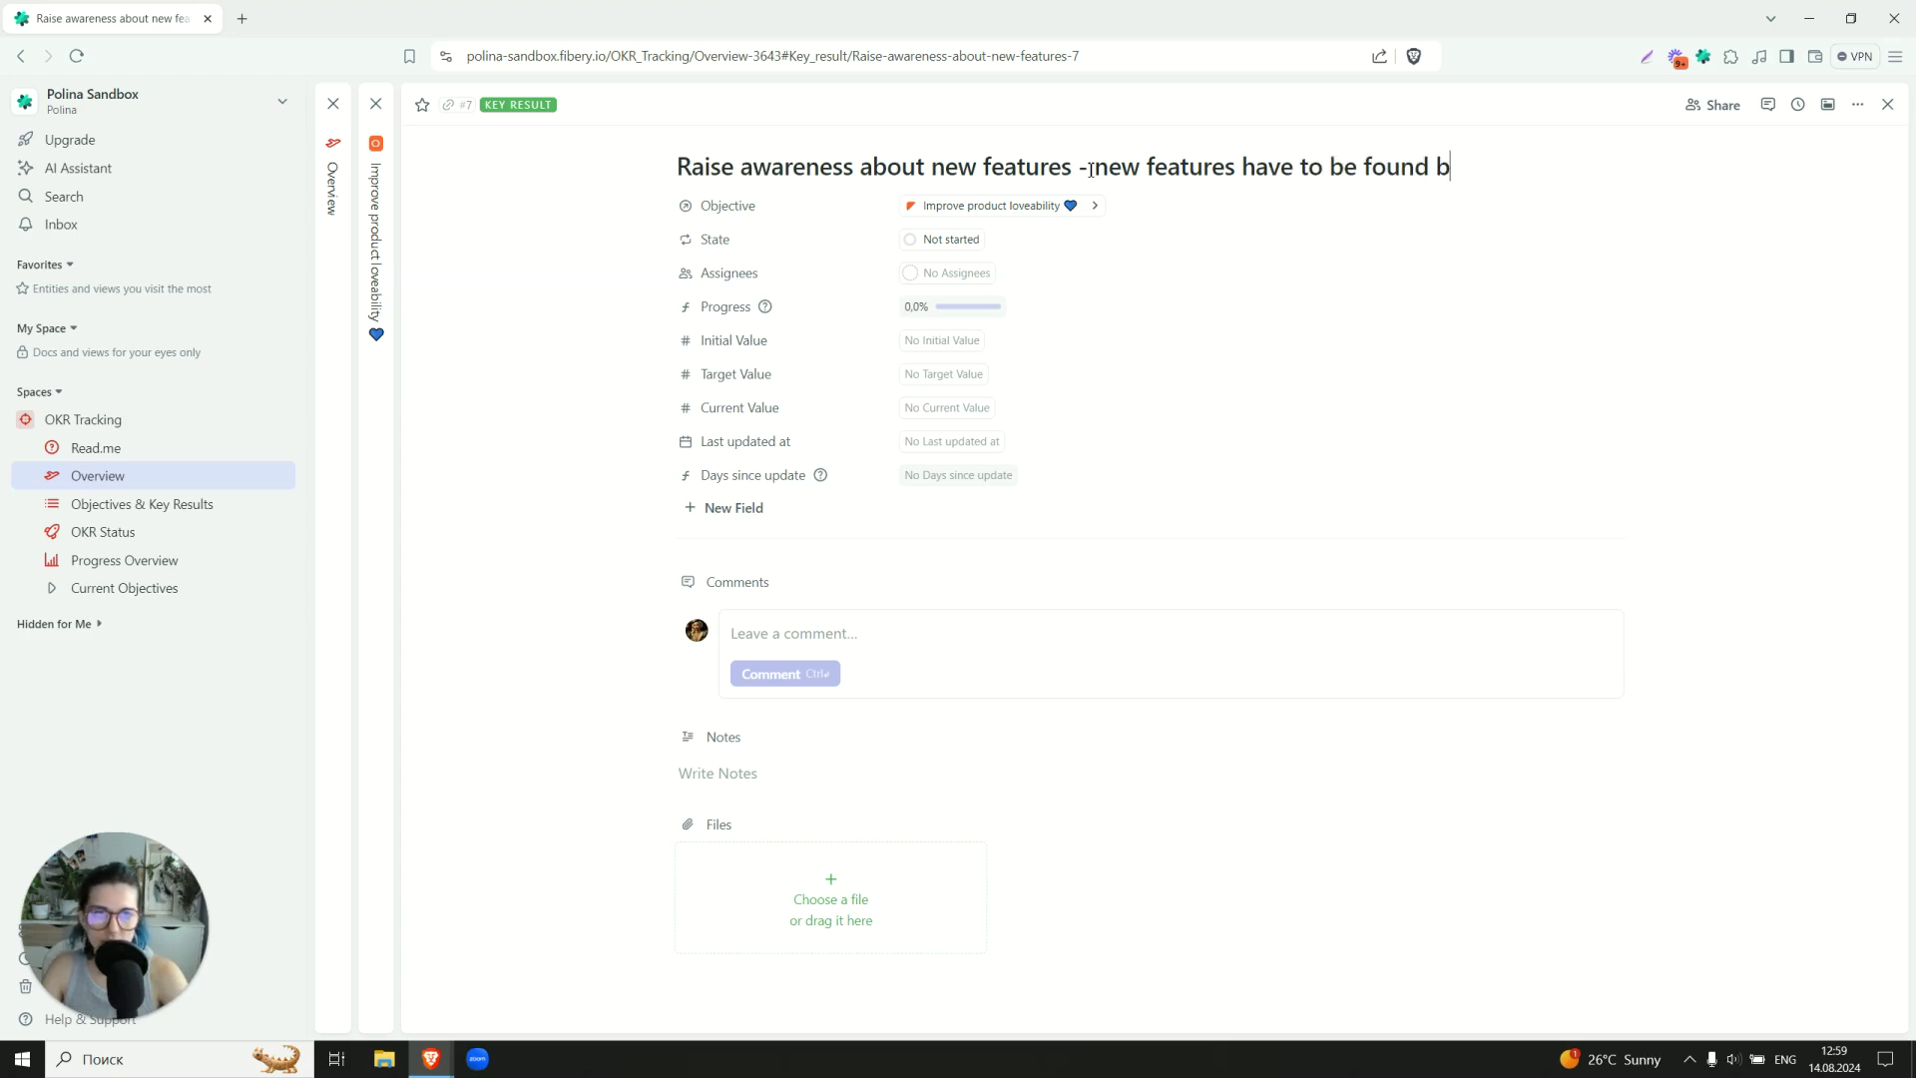
pyautogui.write('y 40')
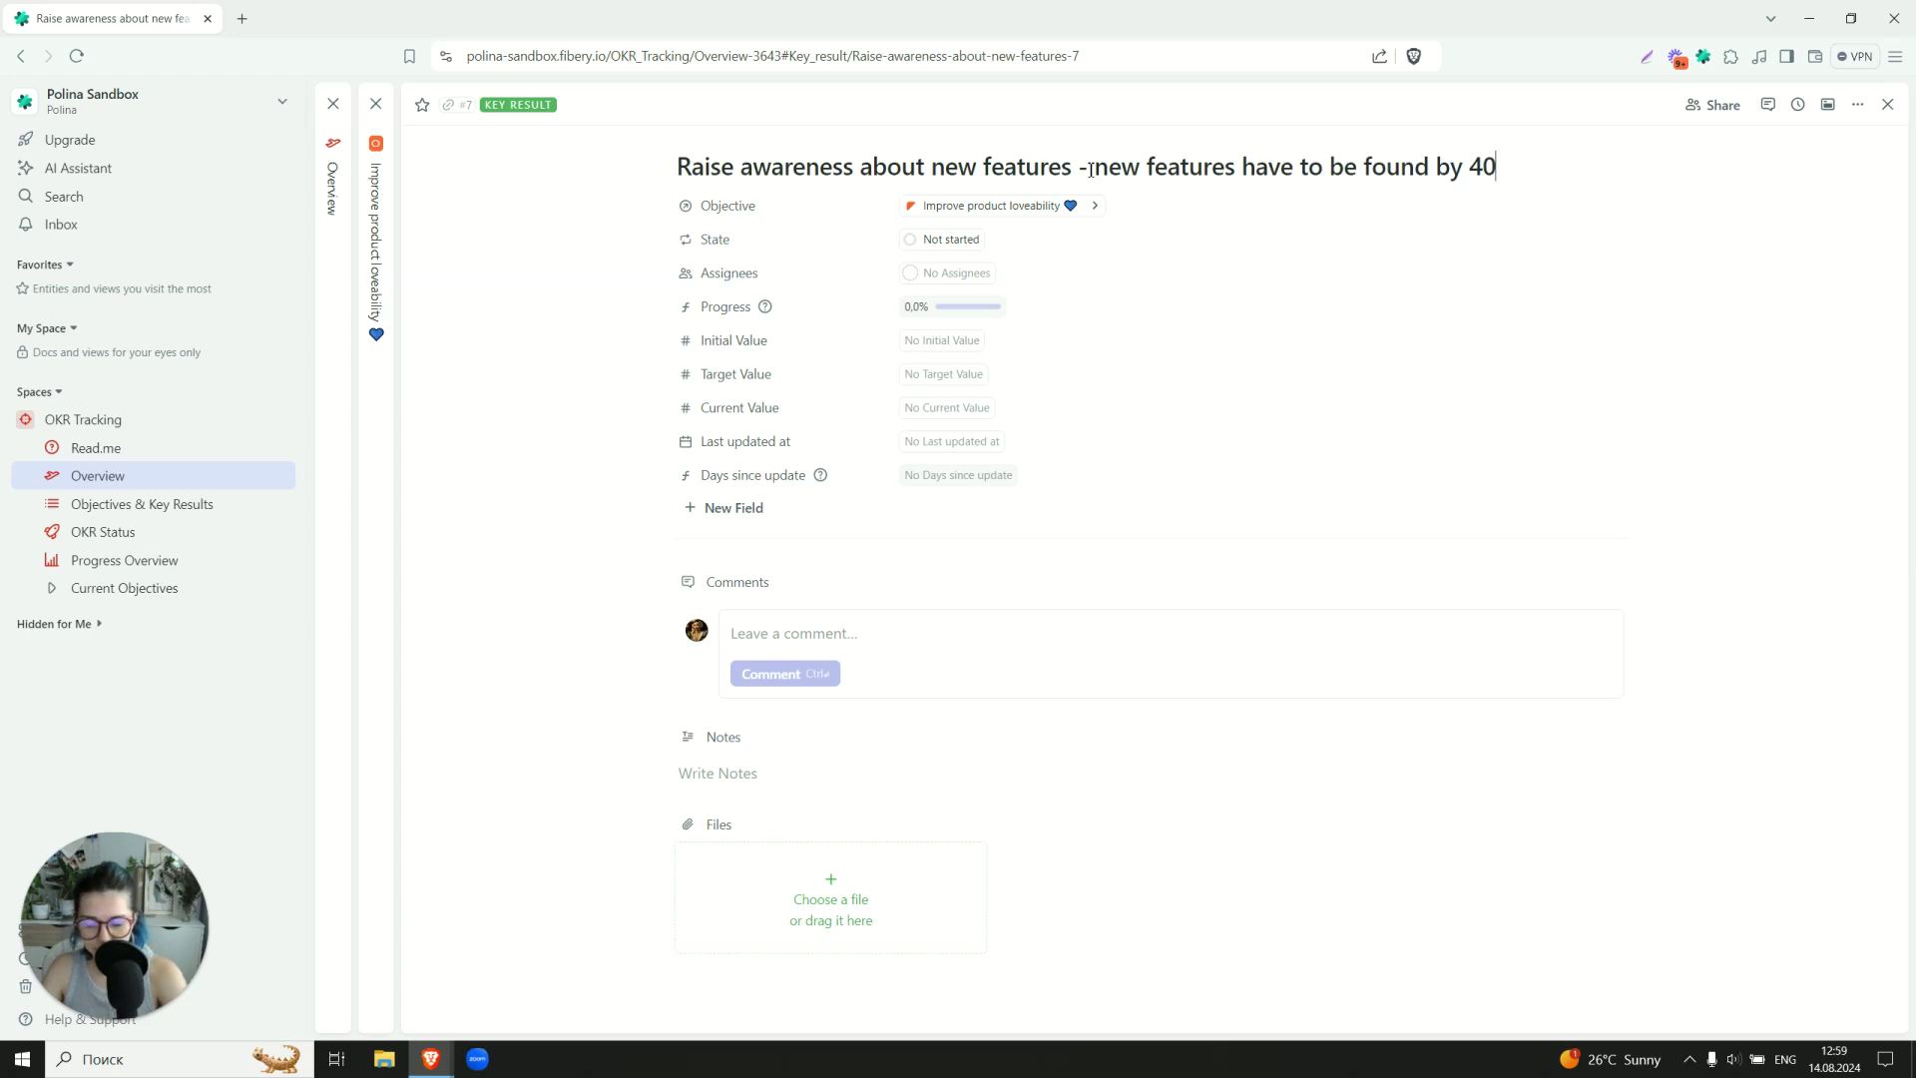
pyautogui.write('$ of usedrs')
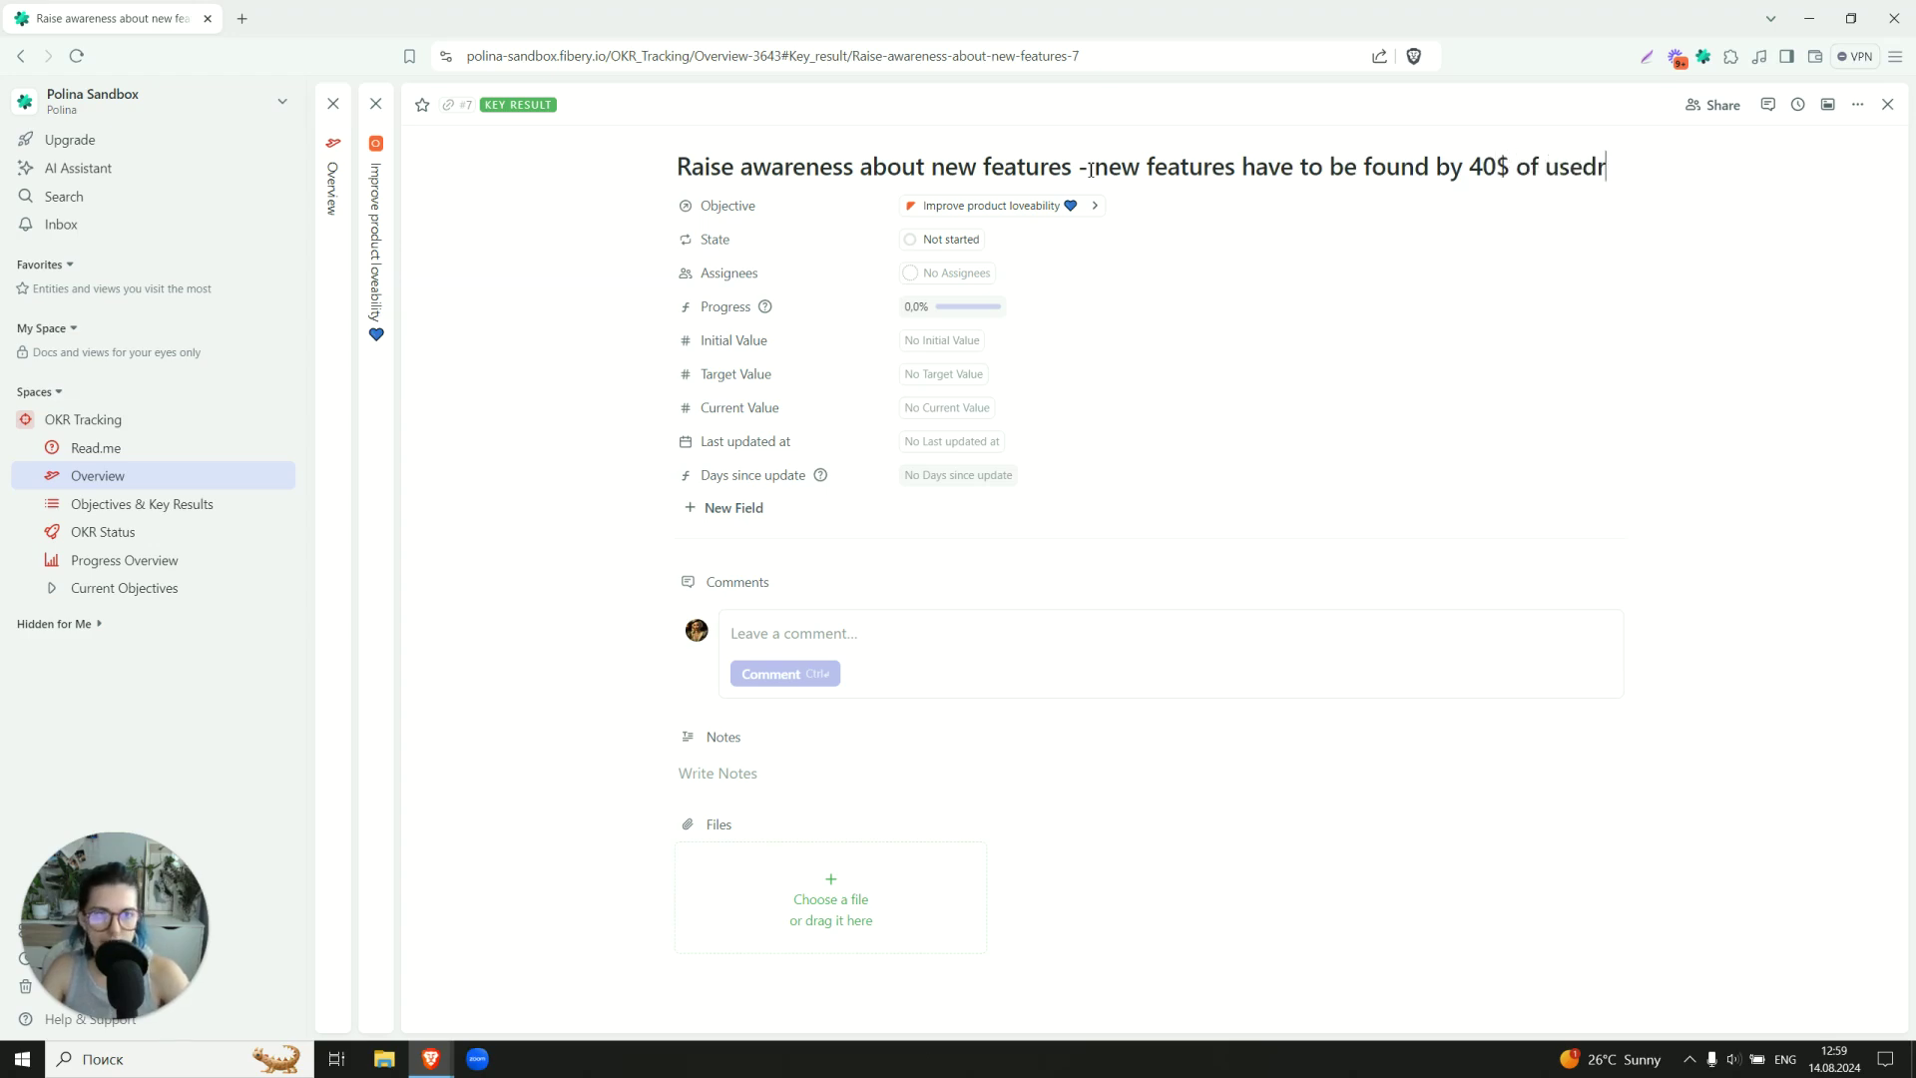
pyautogui.press('BackSpace')
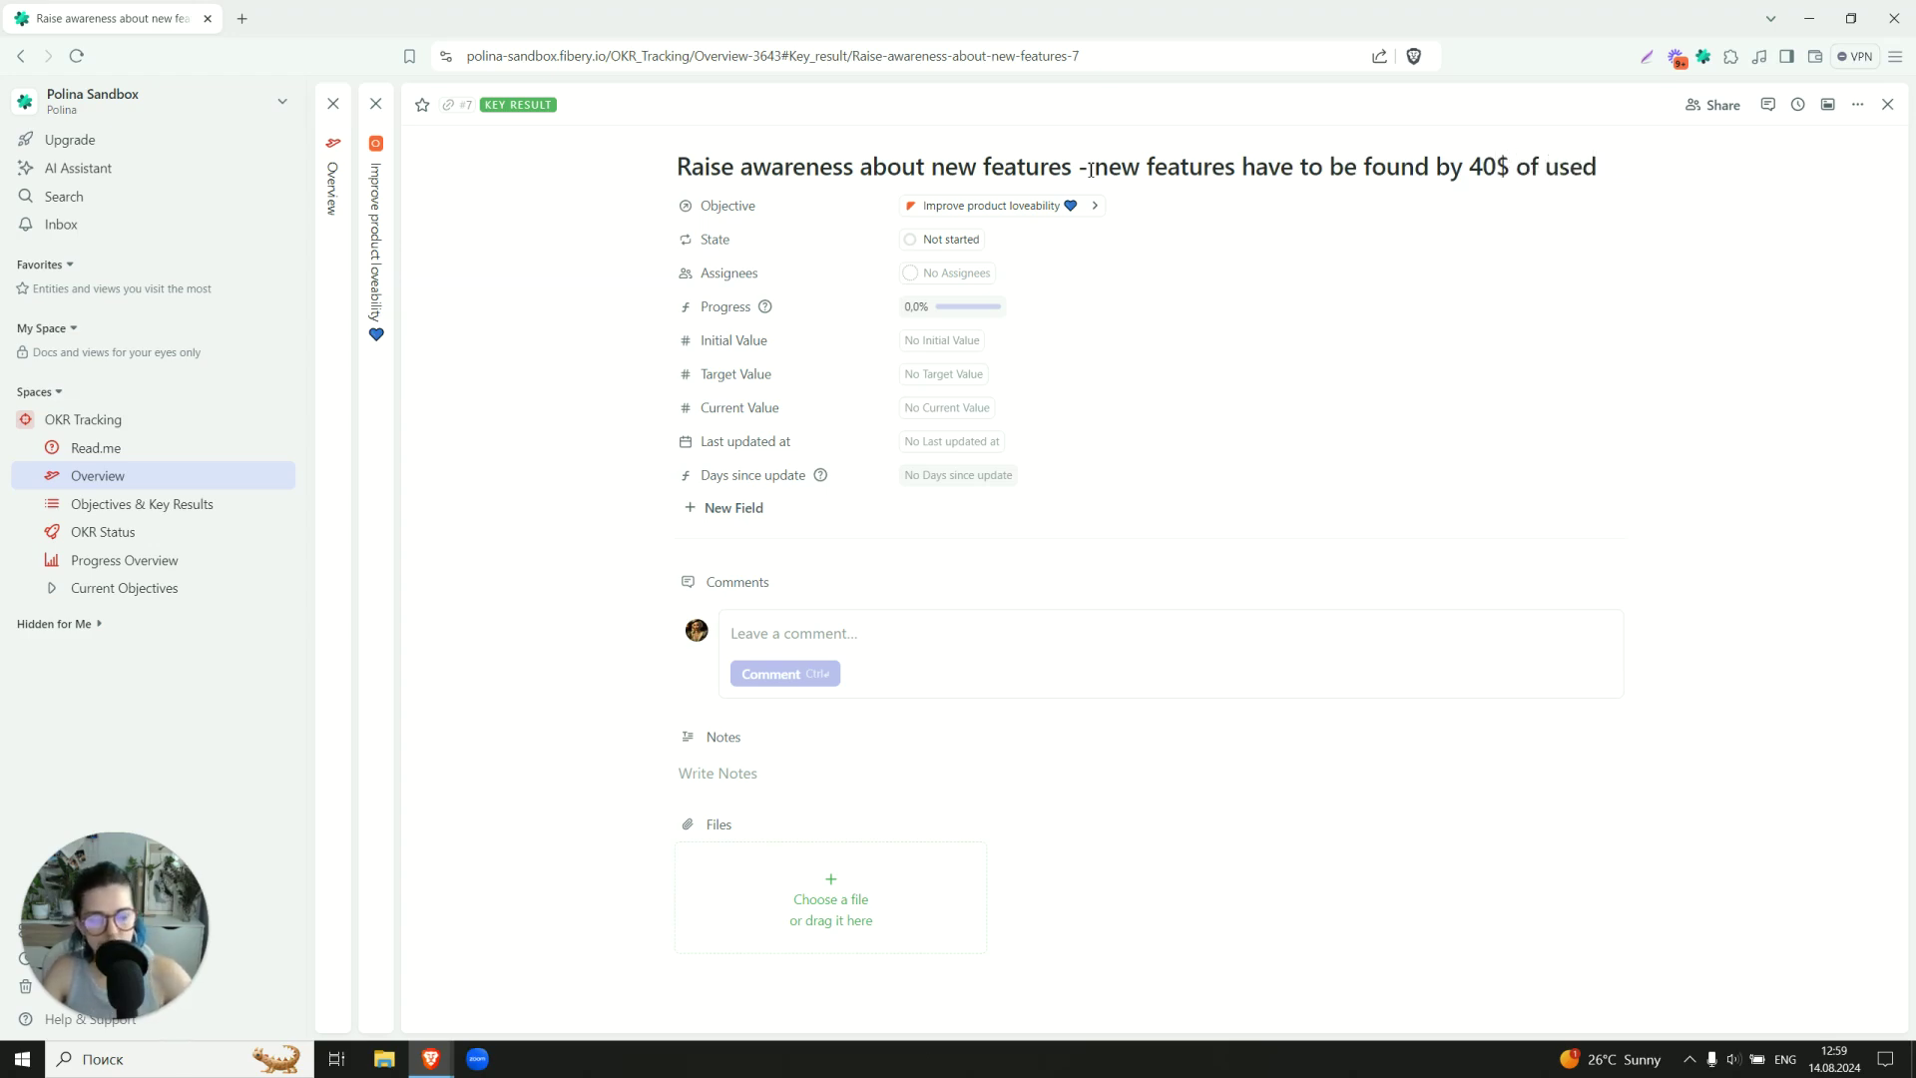
pyautogui.press('BackSpace')
pyautogui.write('rs')
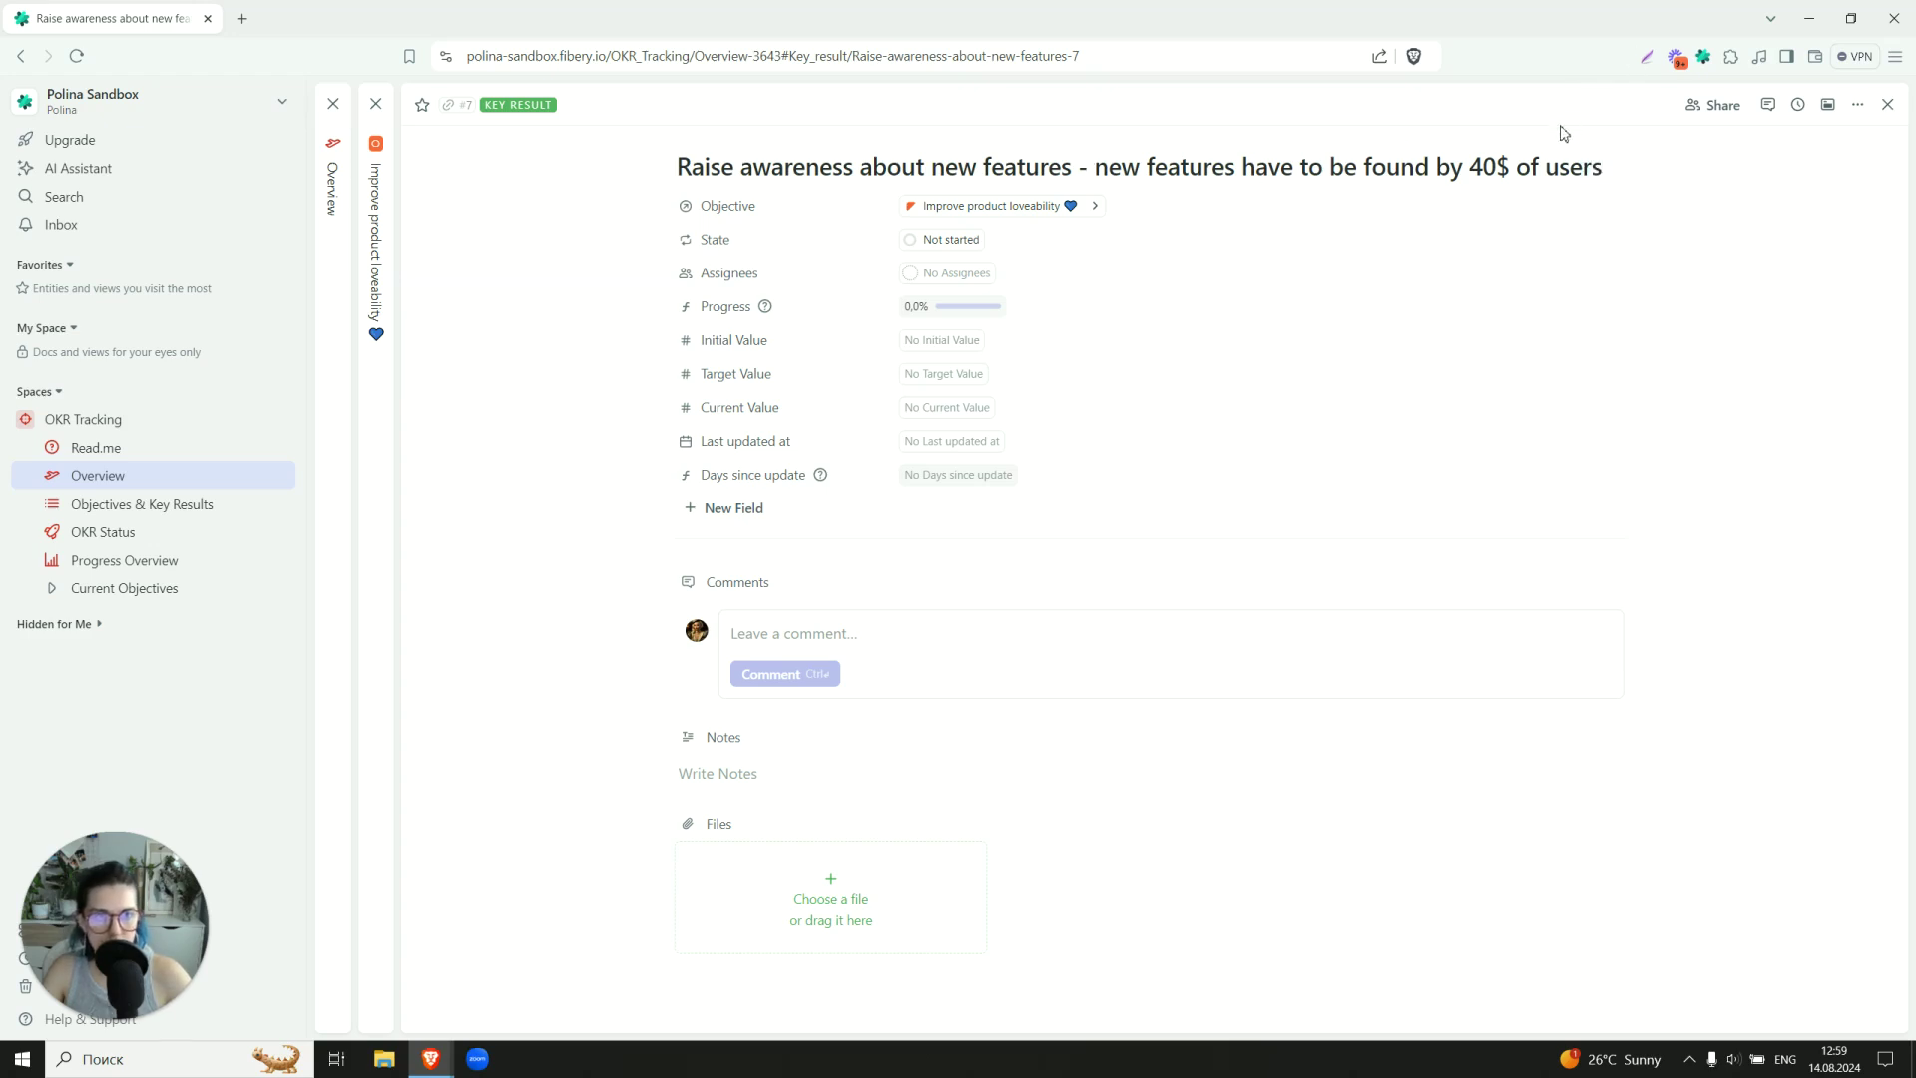
# Correct '40$' to '40%' and replace the old title prefix with a capital N.
pyautogui.click(1506, 166)
pyautogui.press('BackSpace')
pyautogui.write('%')
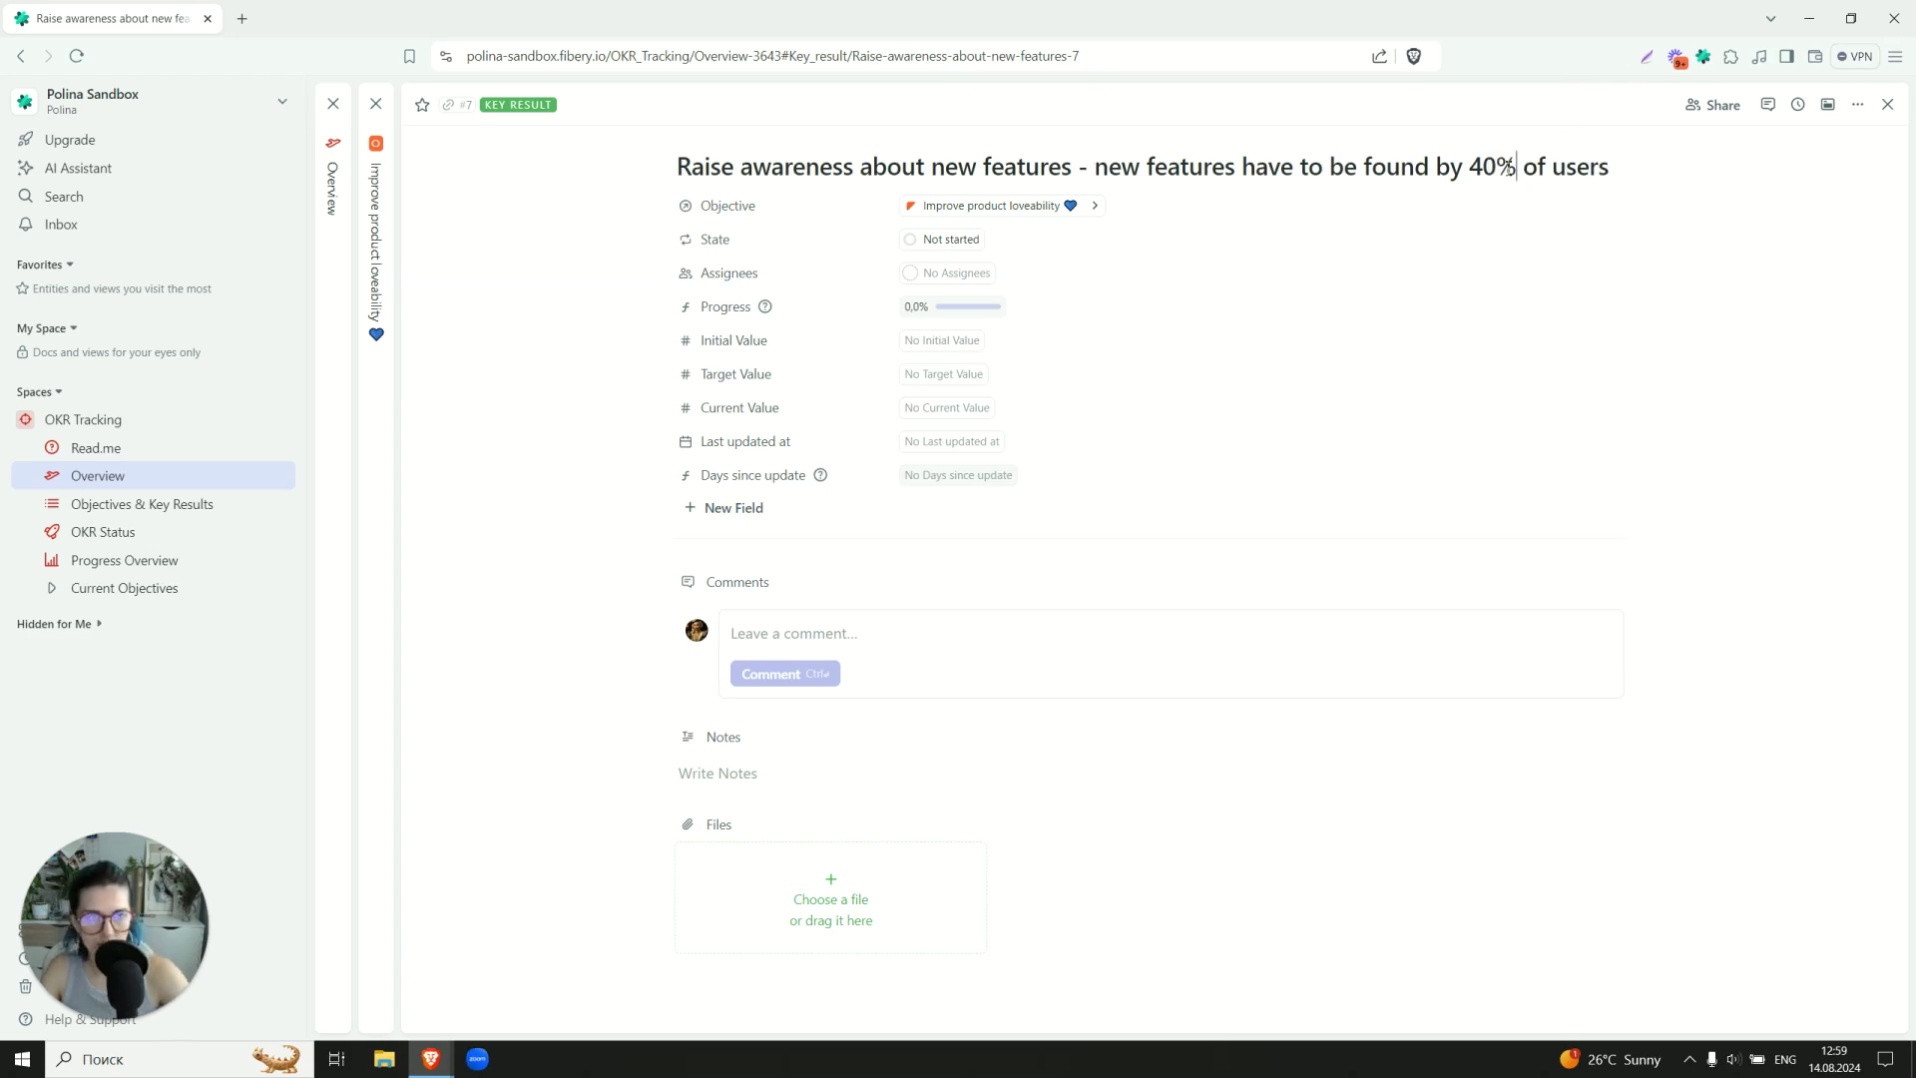
pyautogui.moveTo(1107, 166); pyautogui.dragTo(420, 160)
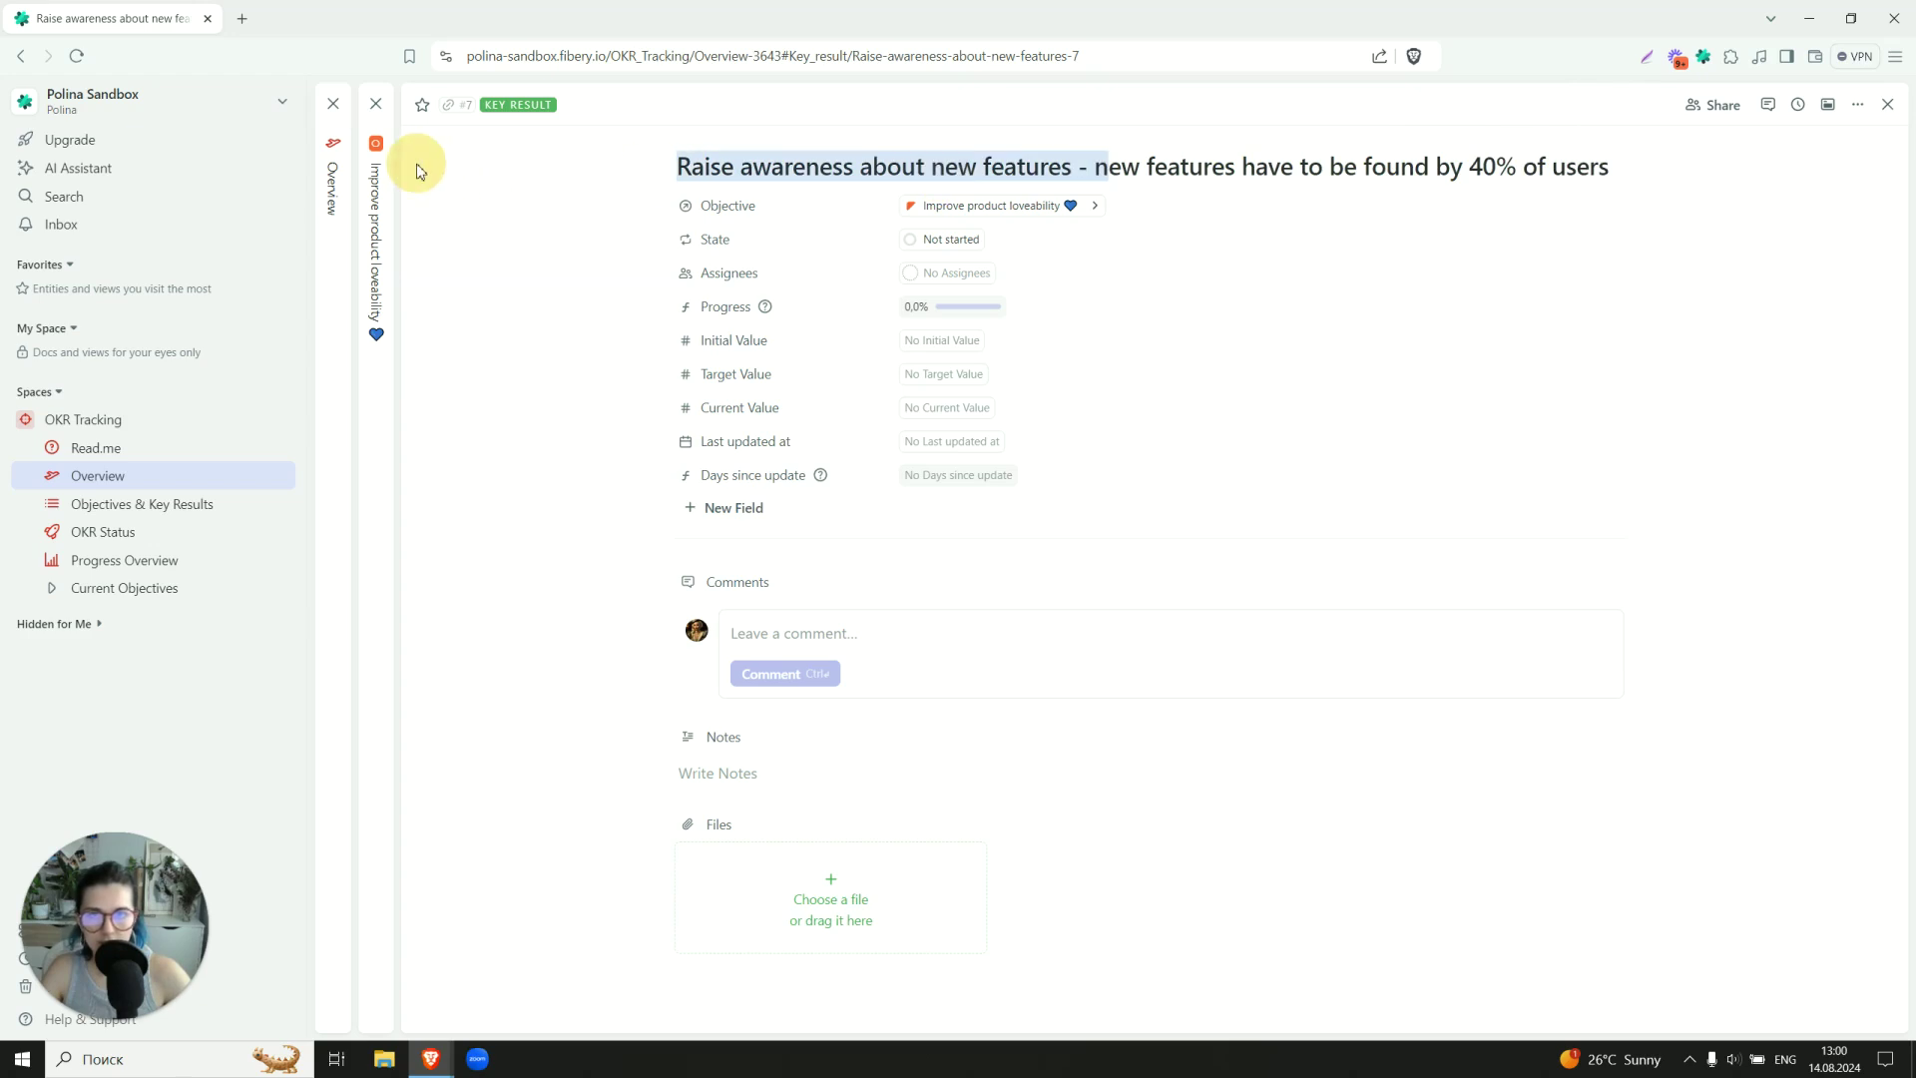
pyautogui.write('N')
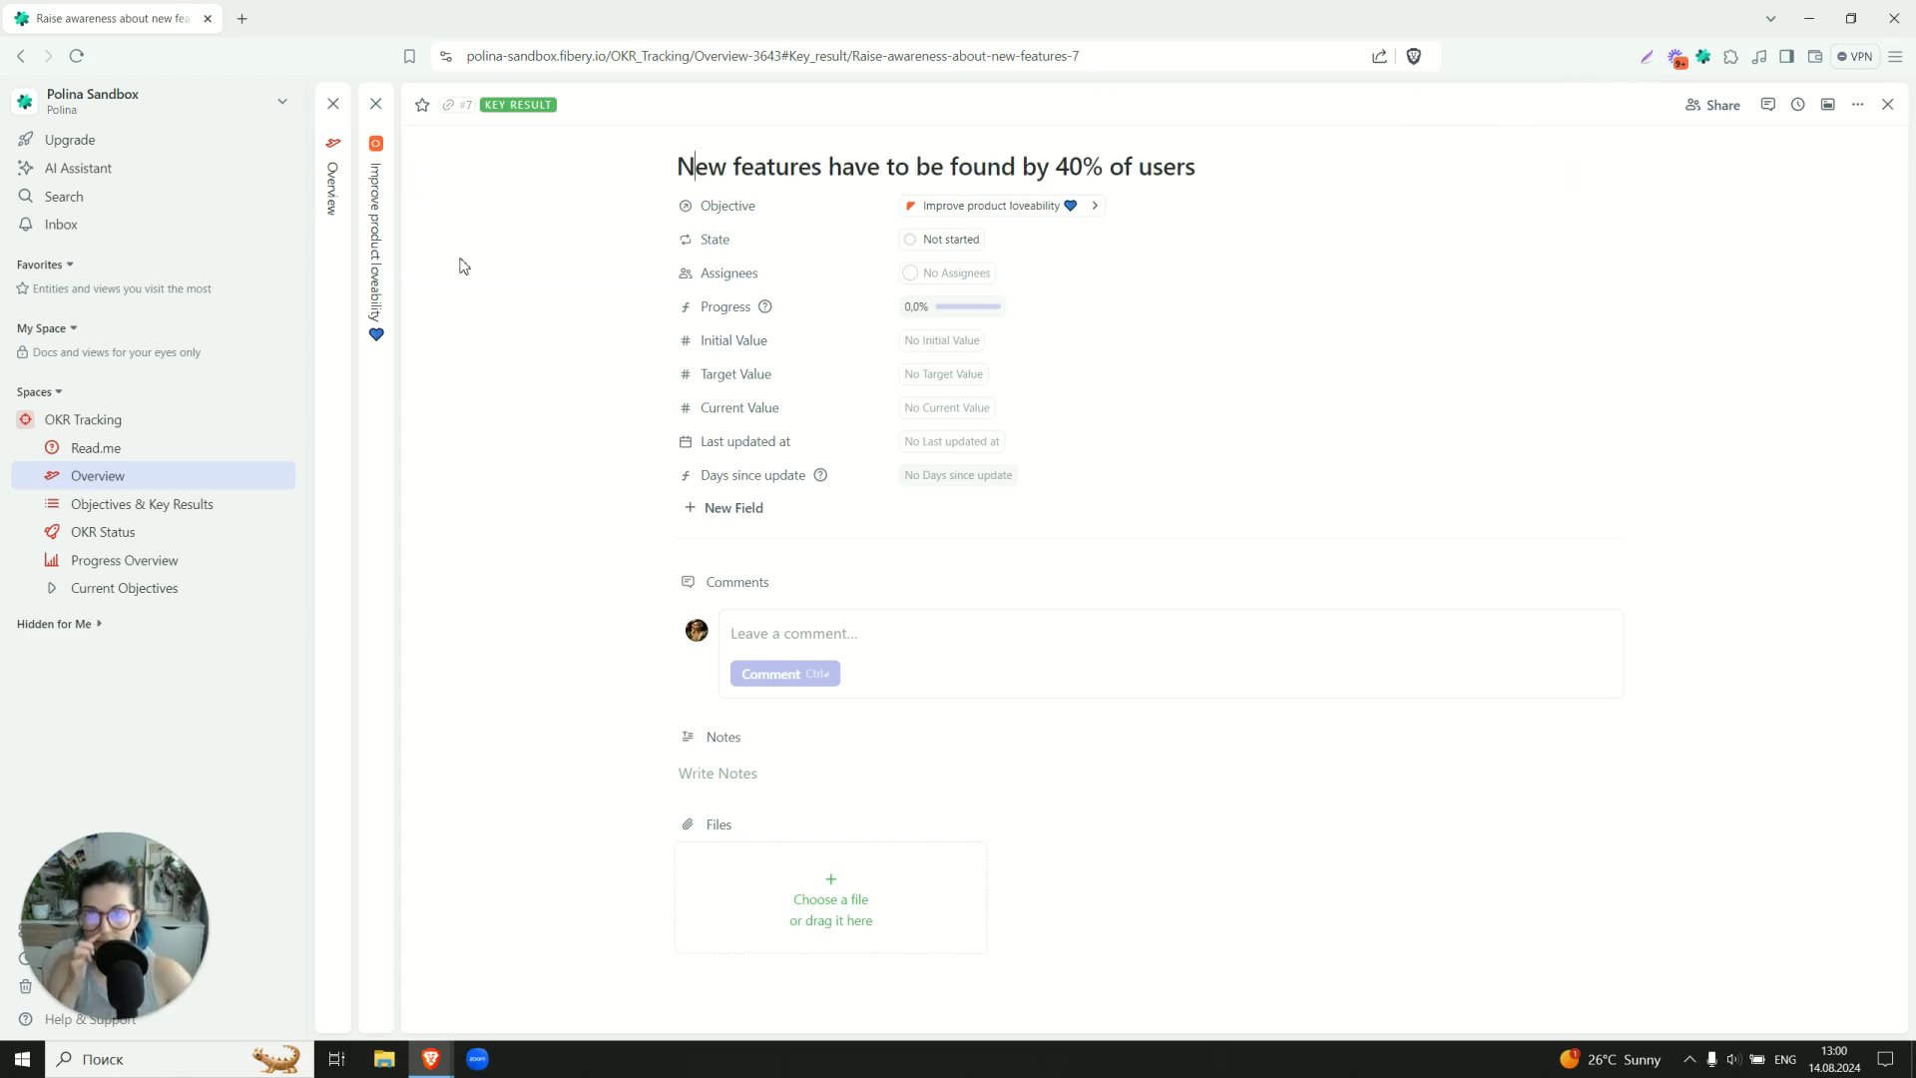
# Enter Initial Value 15, Target Value 40 and Current Value 15, then move Comments below Files.
pyautogui.click(966, 345)
pyautogui.write('1')
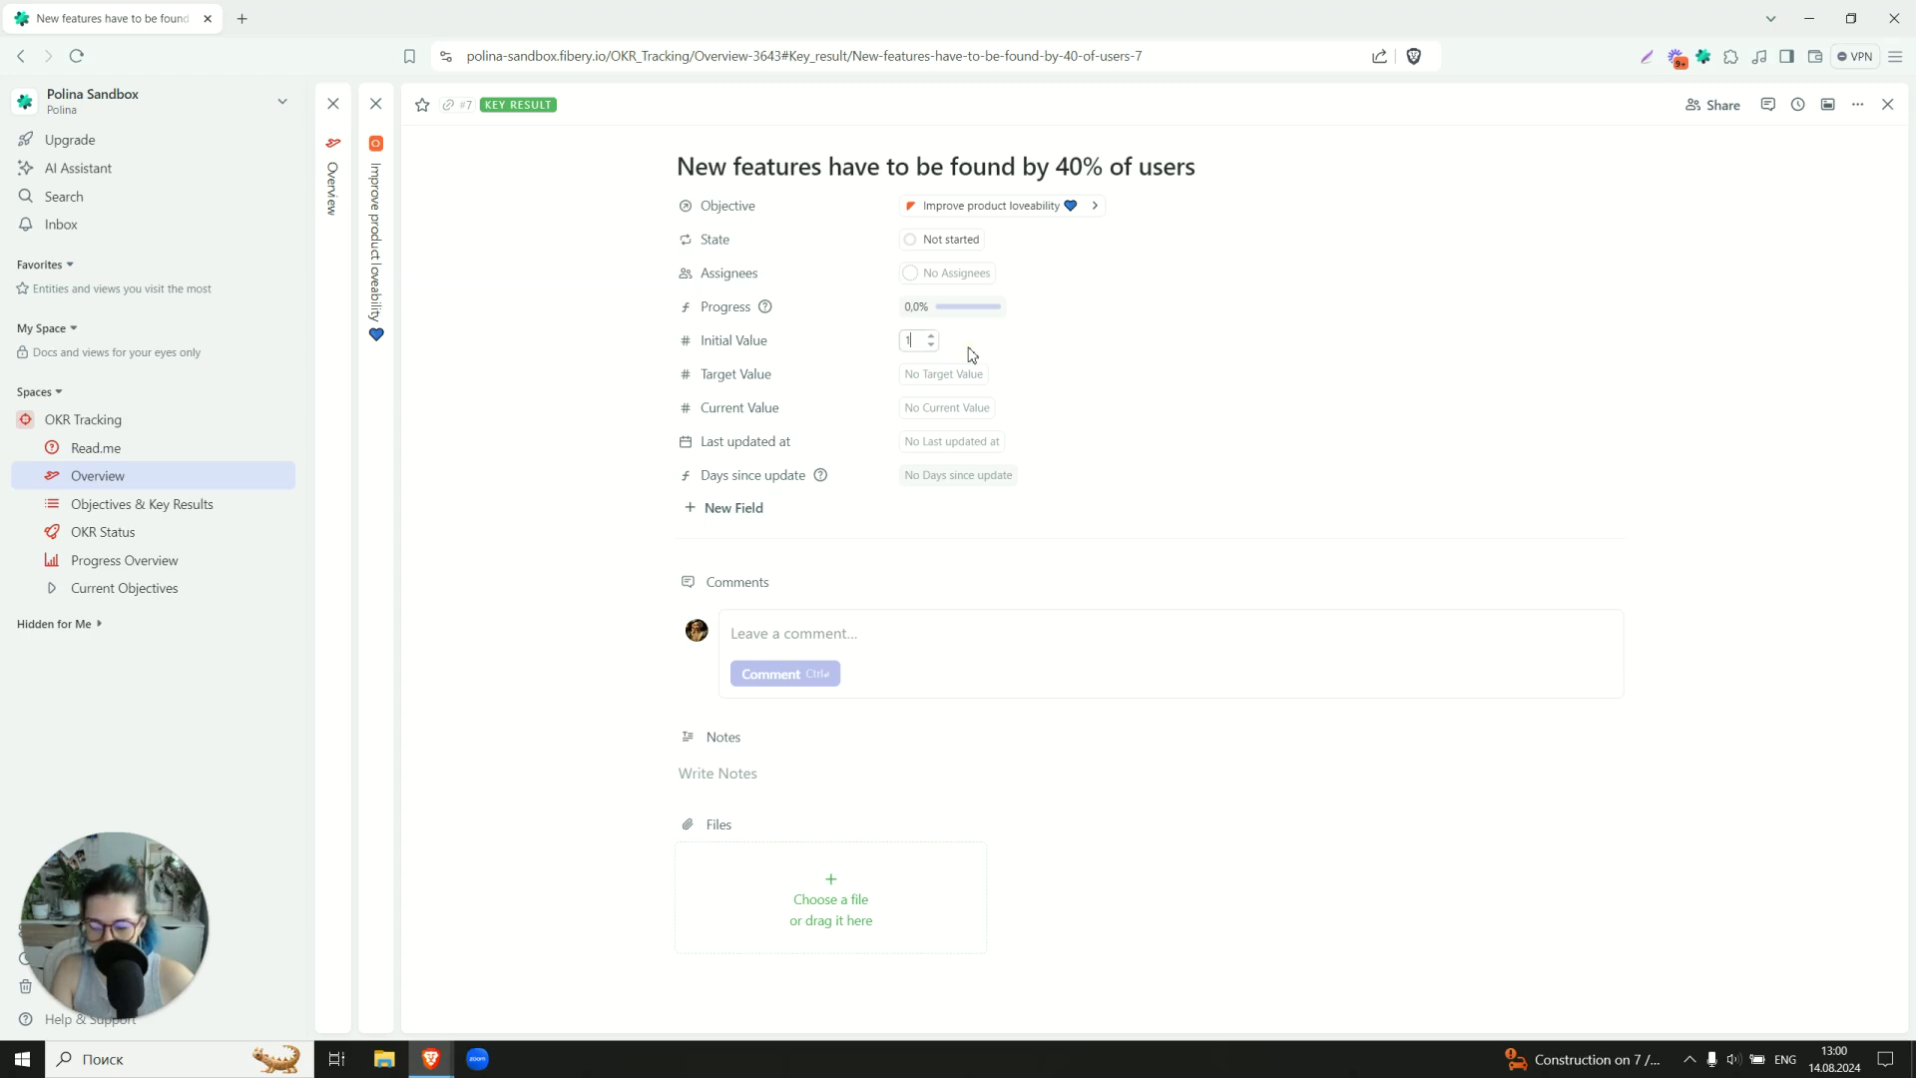
pyautogui.write('5')
pyautogui.click(1447, 341)
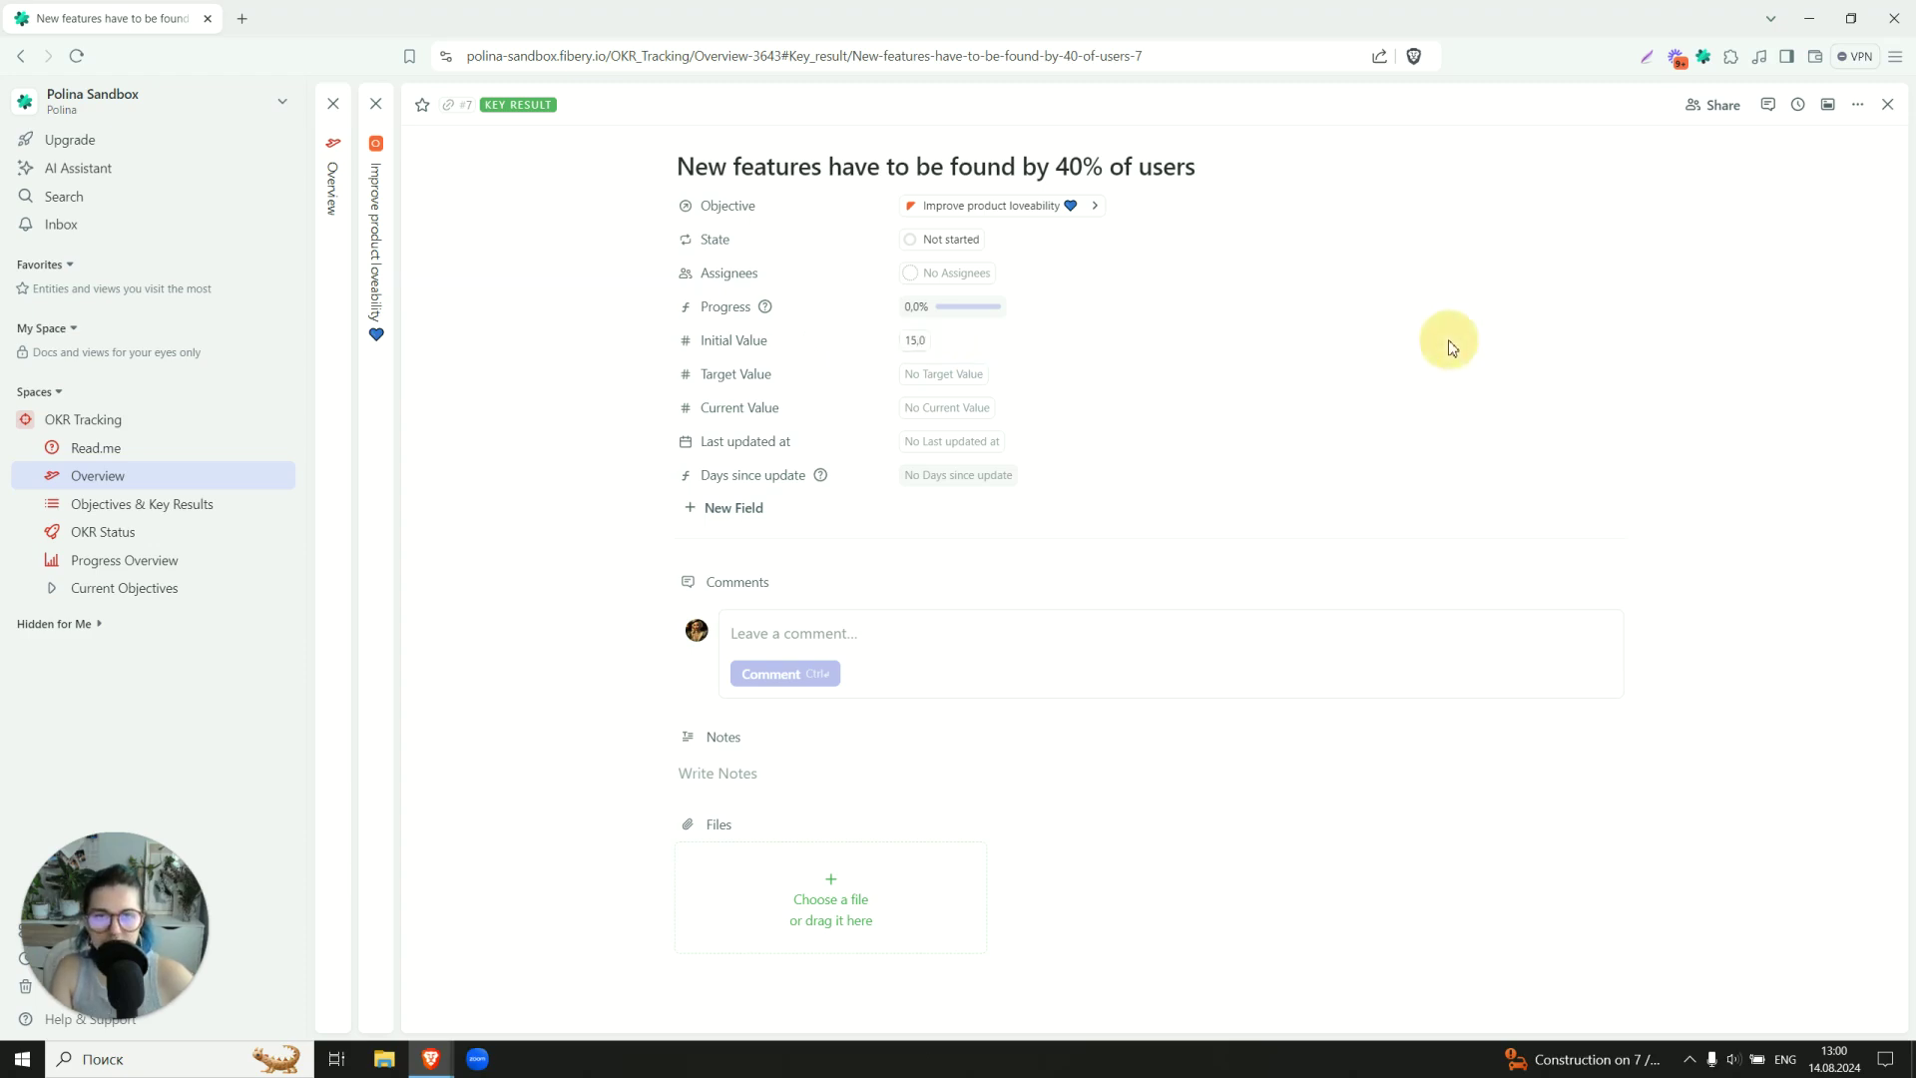
pyautogui.click(949, 387)
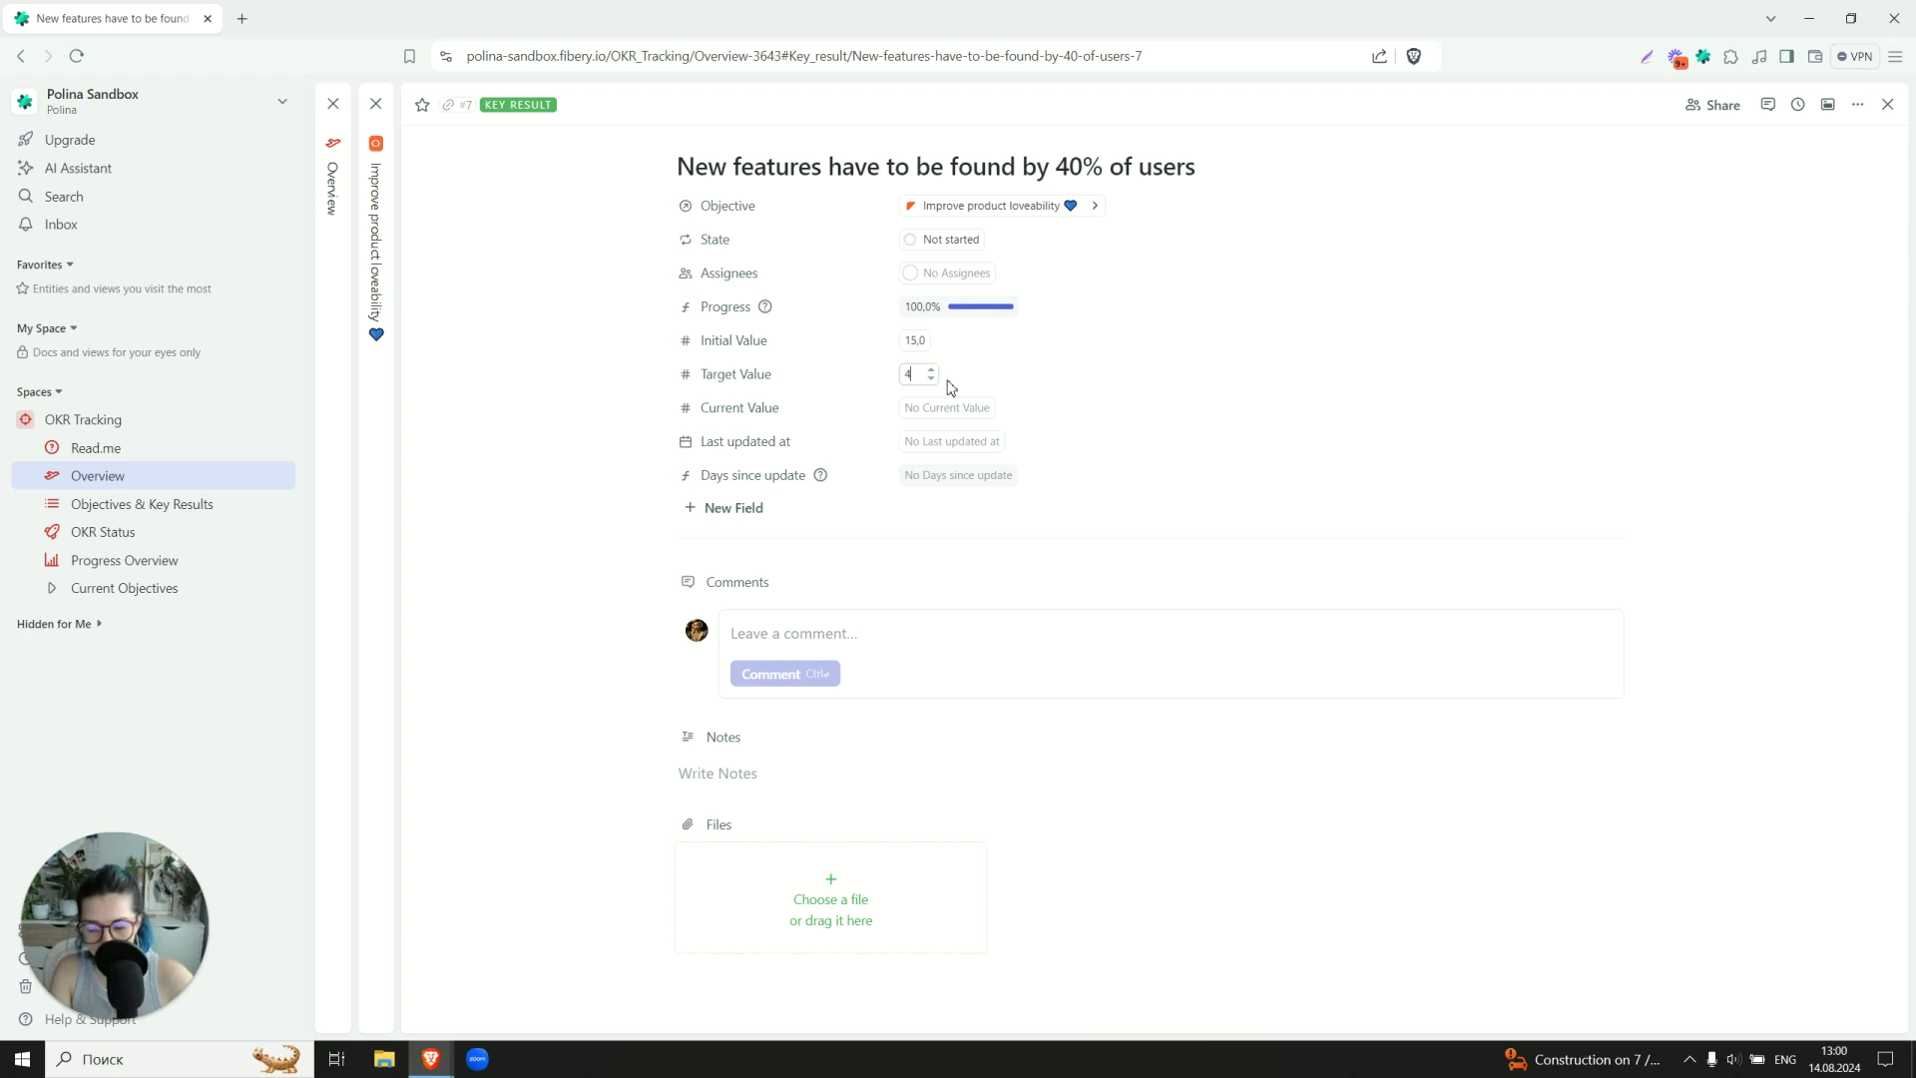
pyautogui.click(1517, 342)
pyautogui.click(953, 411)
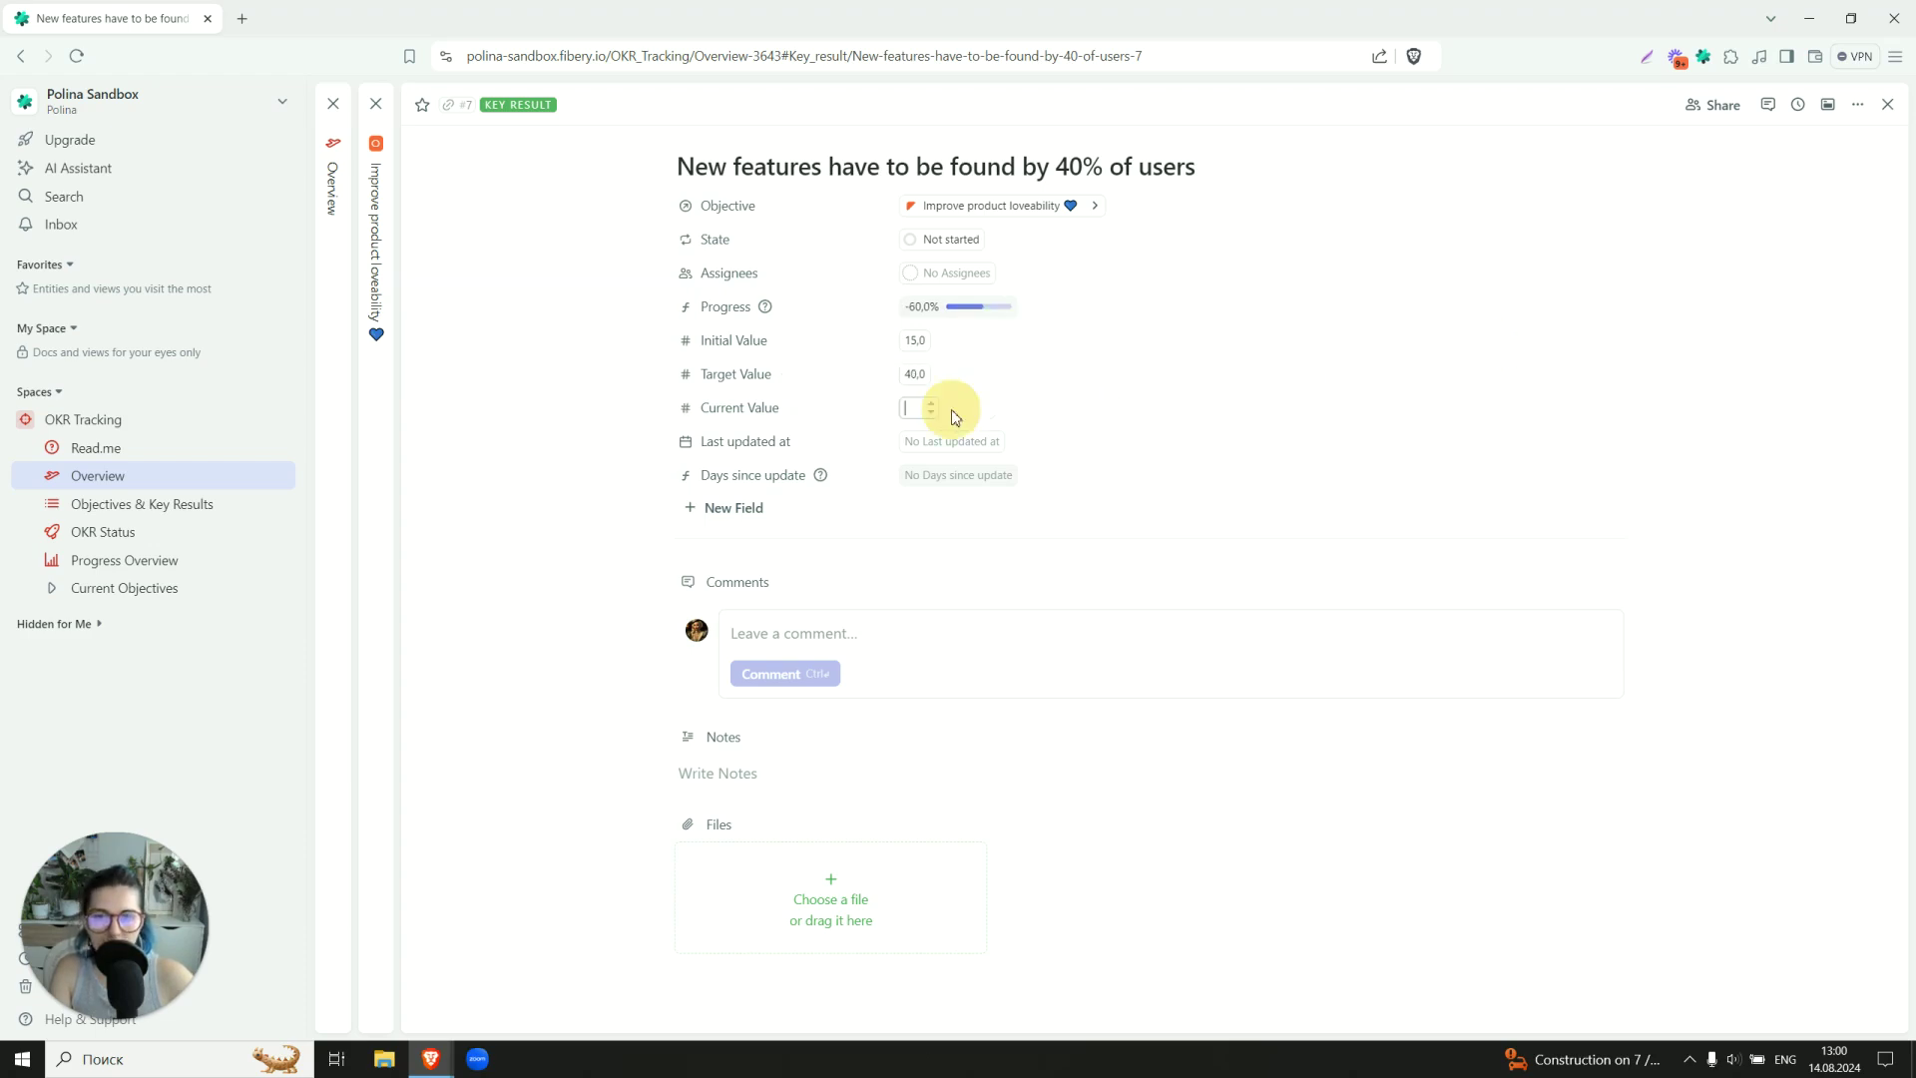
pyautogui.write('15')
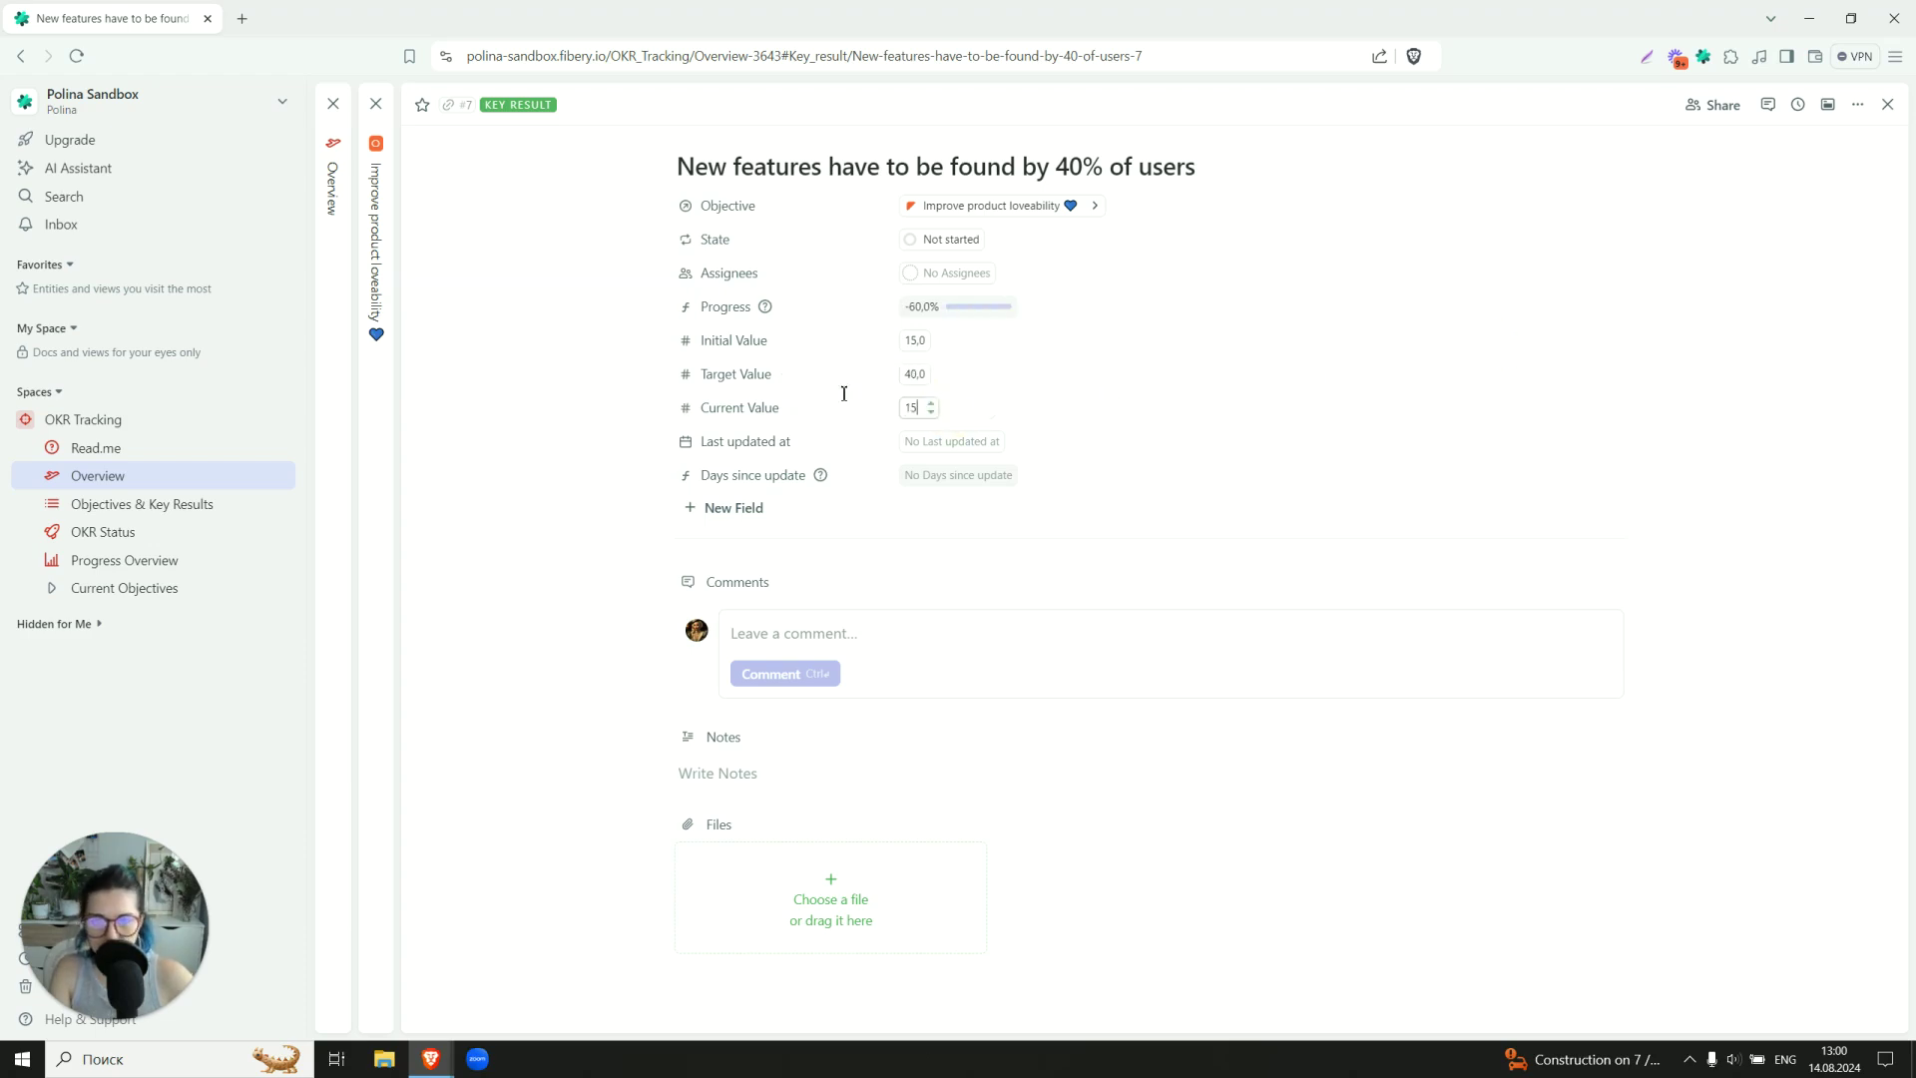
pyautogui.click(571, 321)
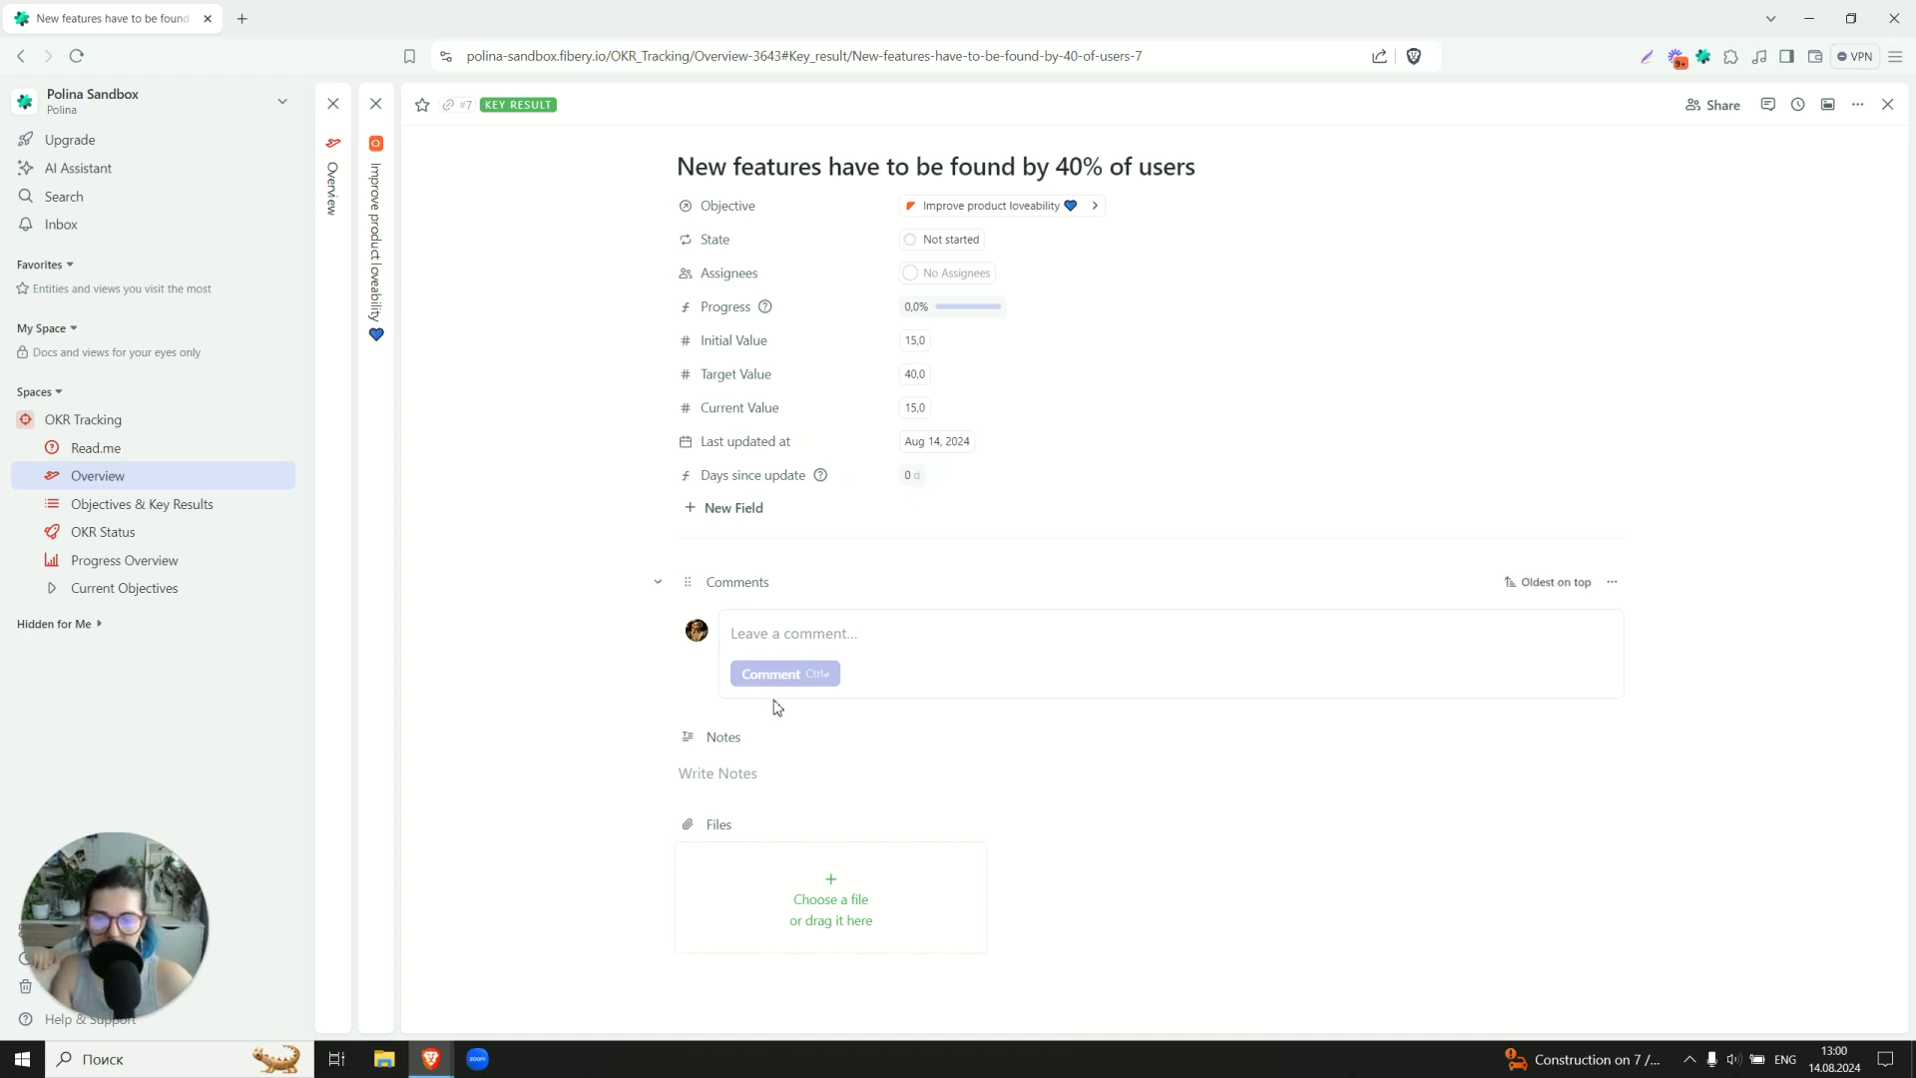
pyautogui.click(720, 777)
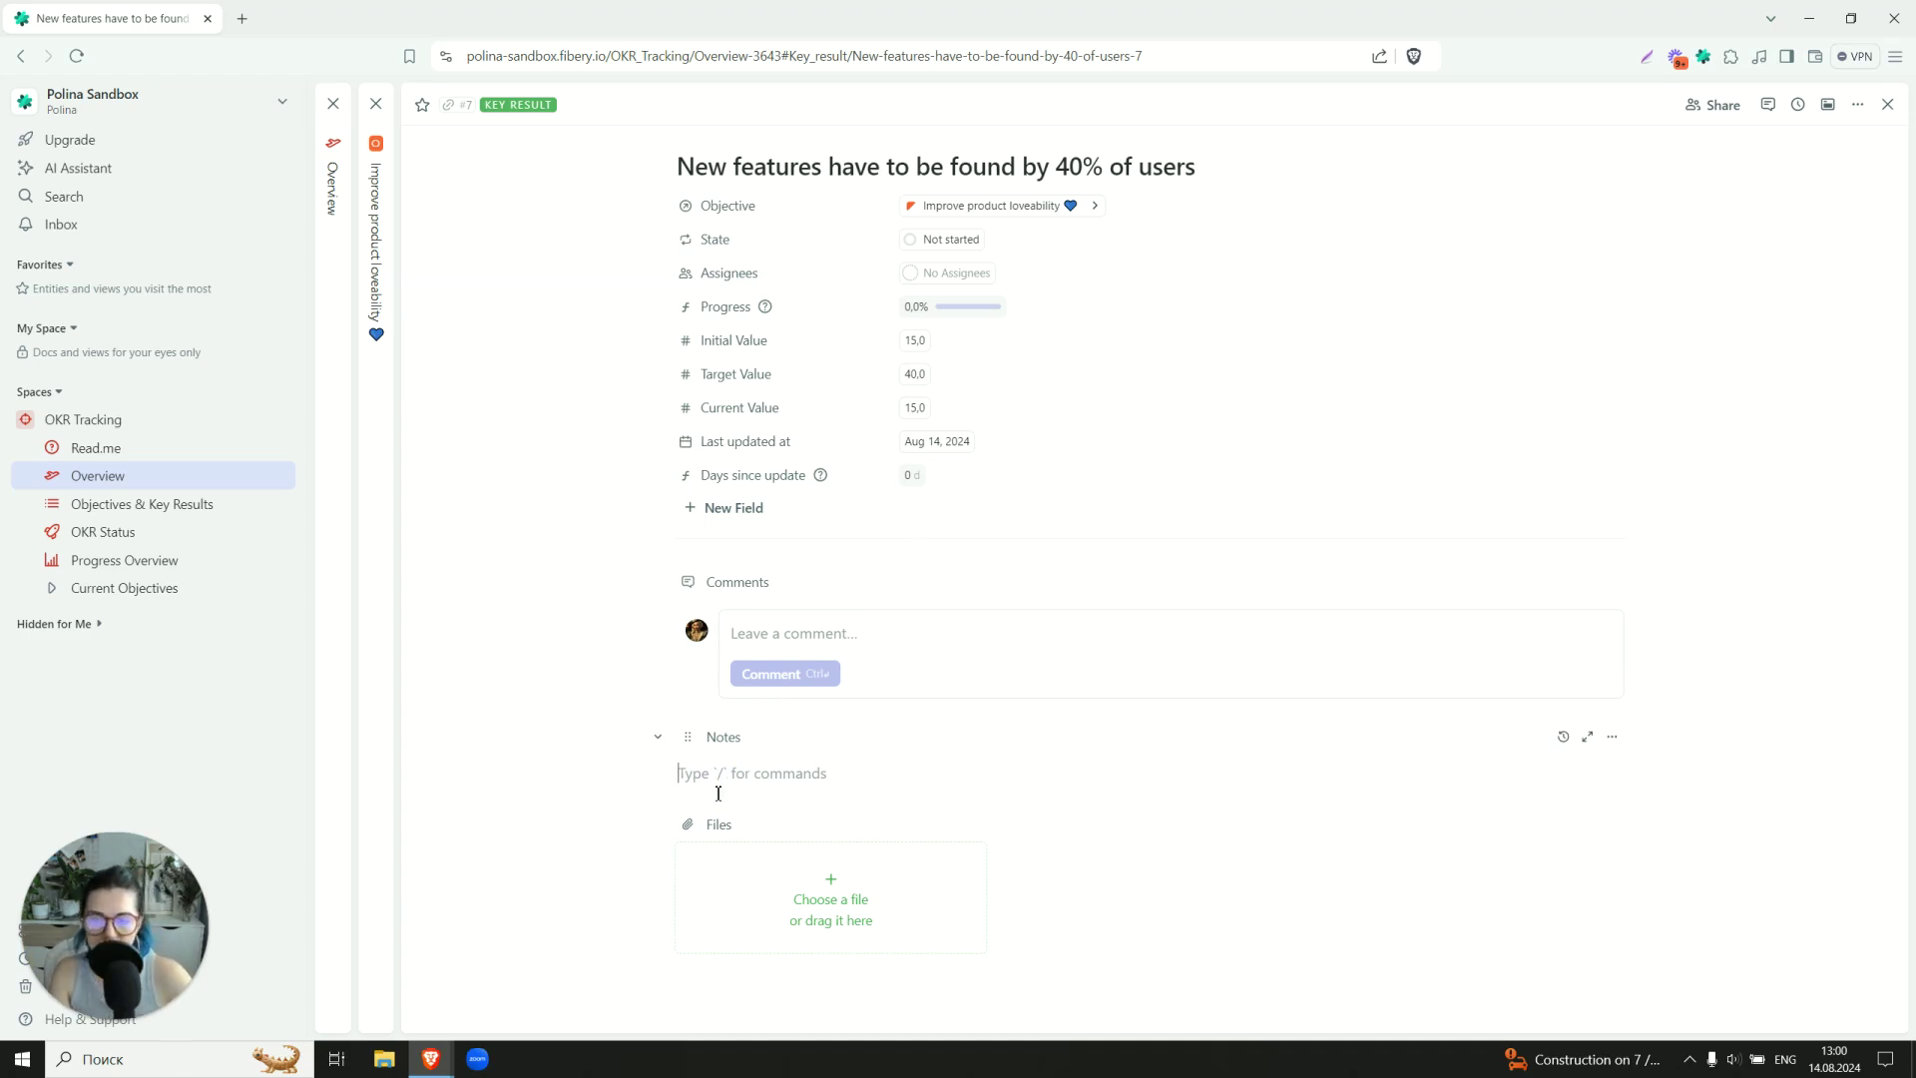
pyautogui.moveTo(687, 582); pyautogui.dragTo(664, 863)
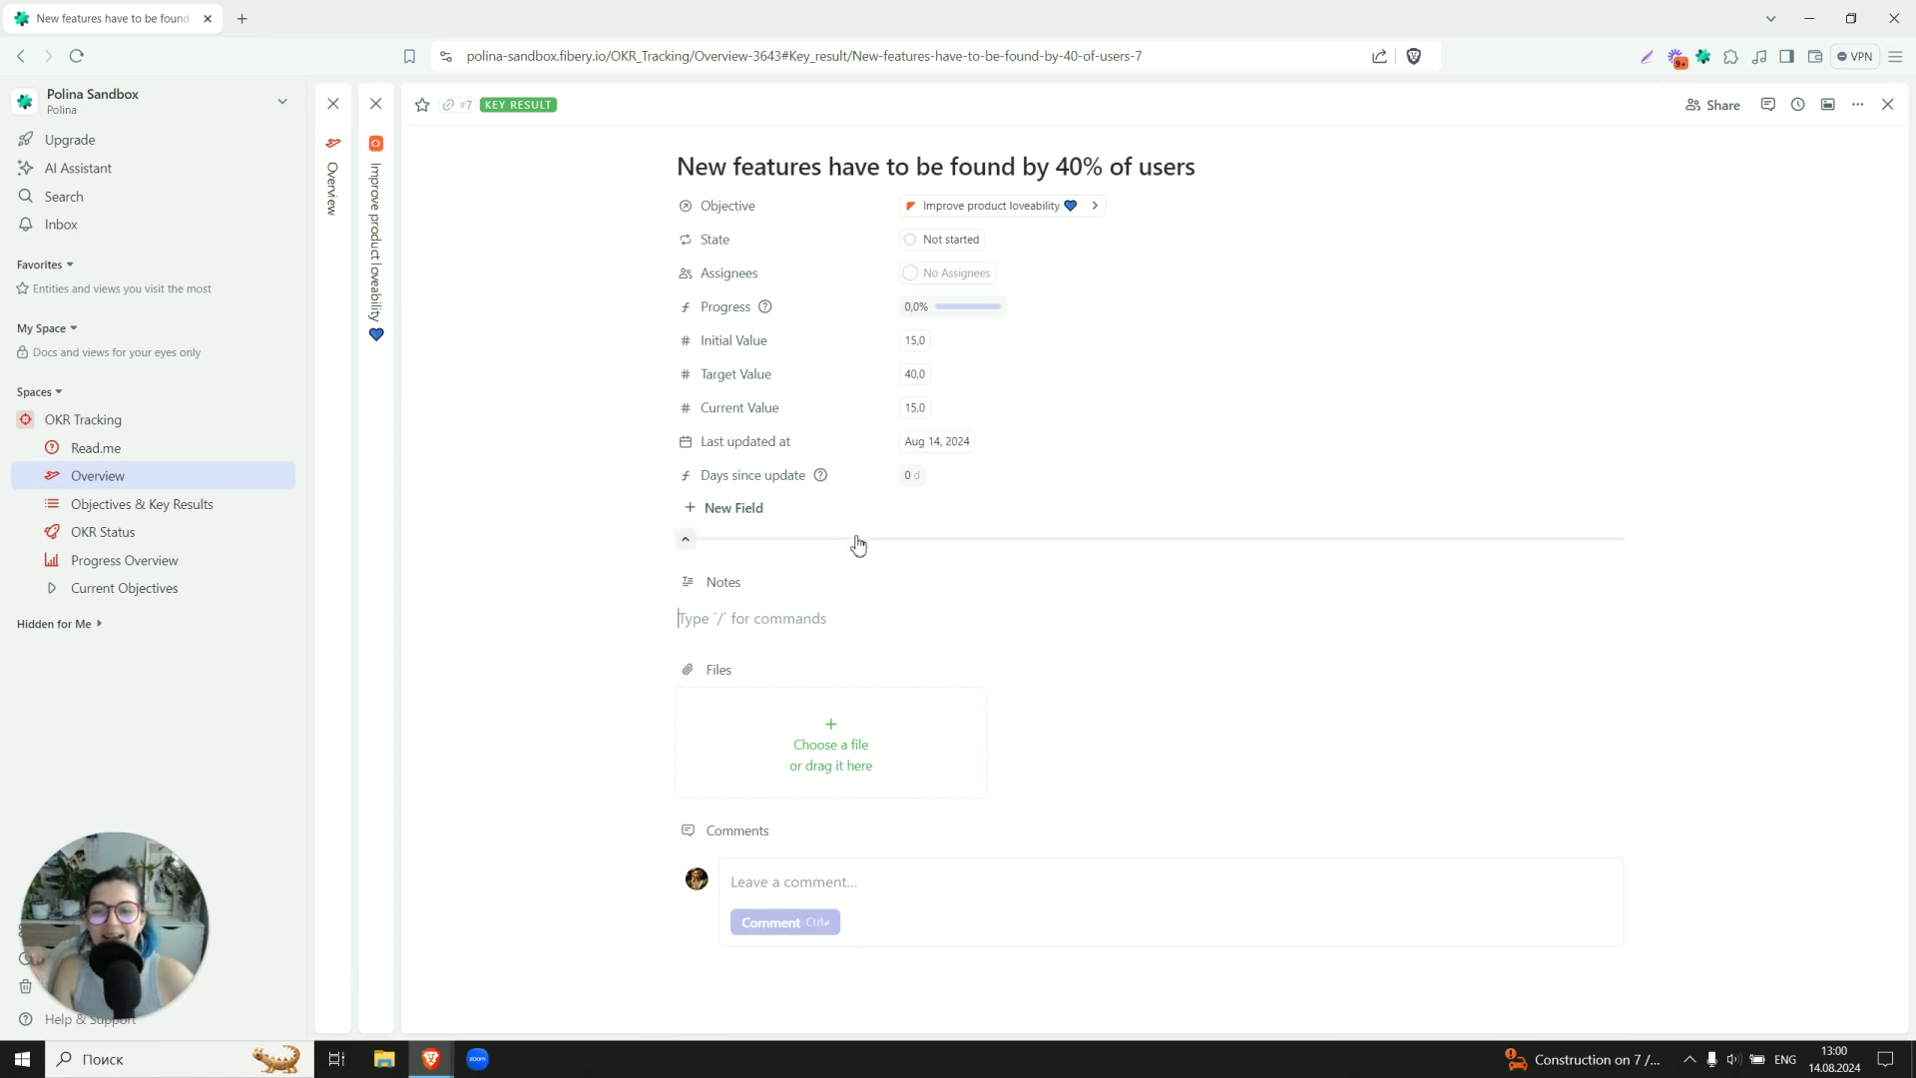
# Review the Improve product loveability objective page, then switch to the Objectives & Key Results table.
pyautogui.click(387, 357)
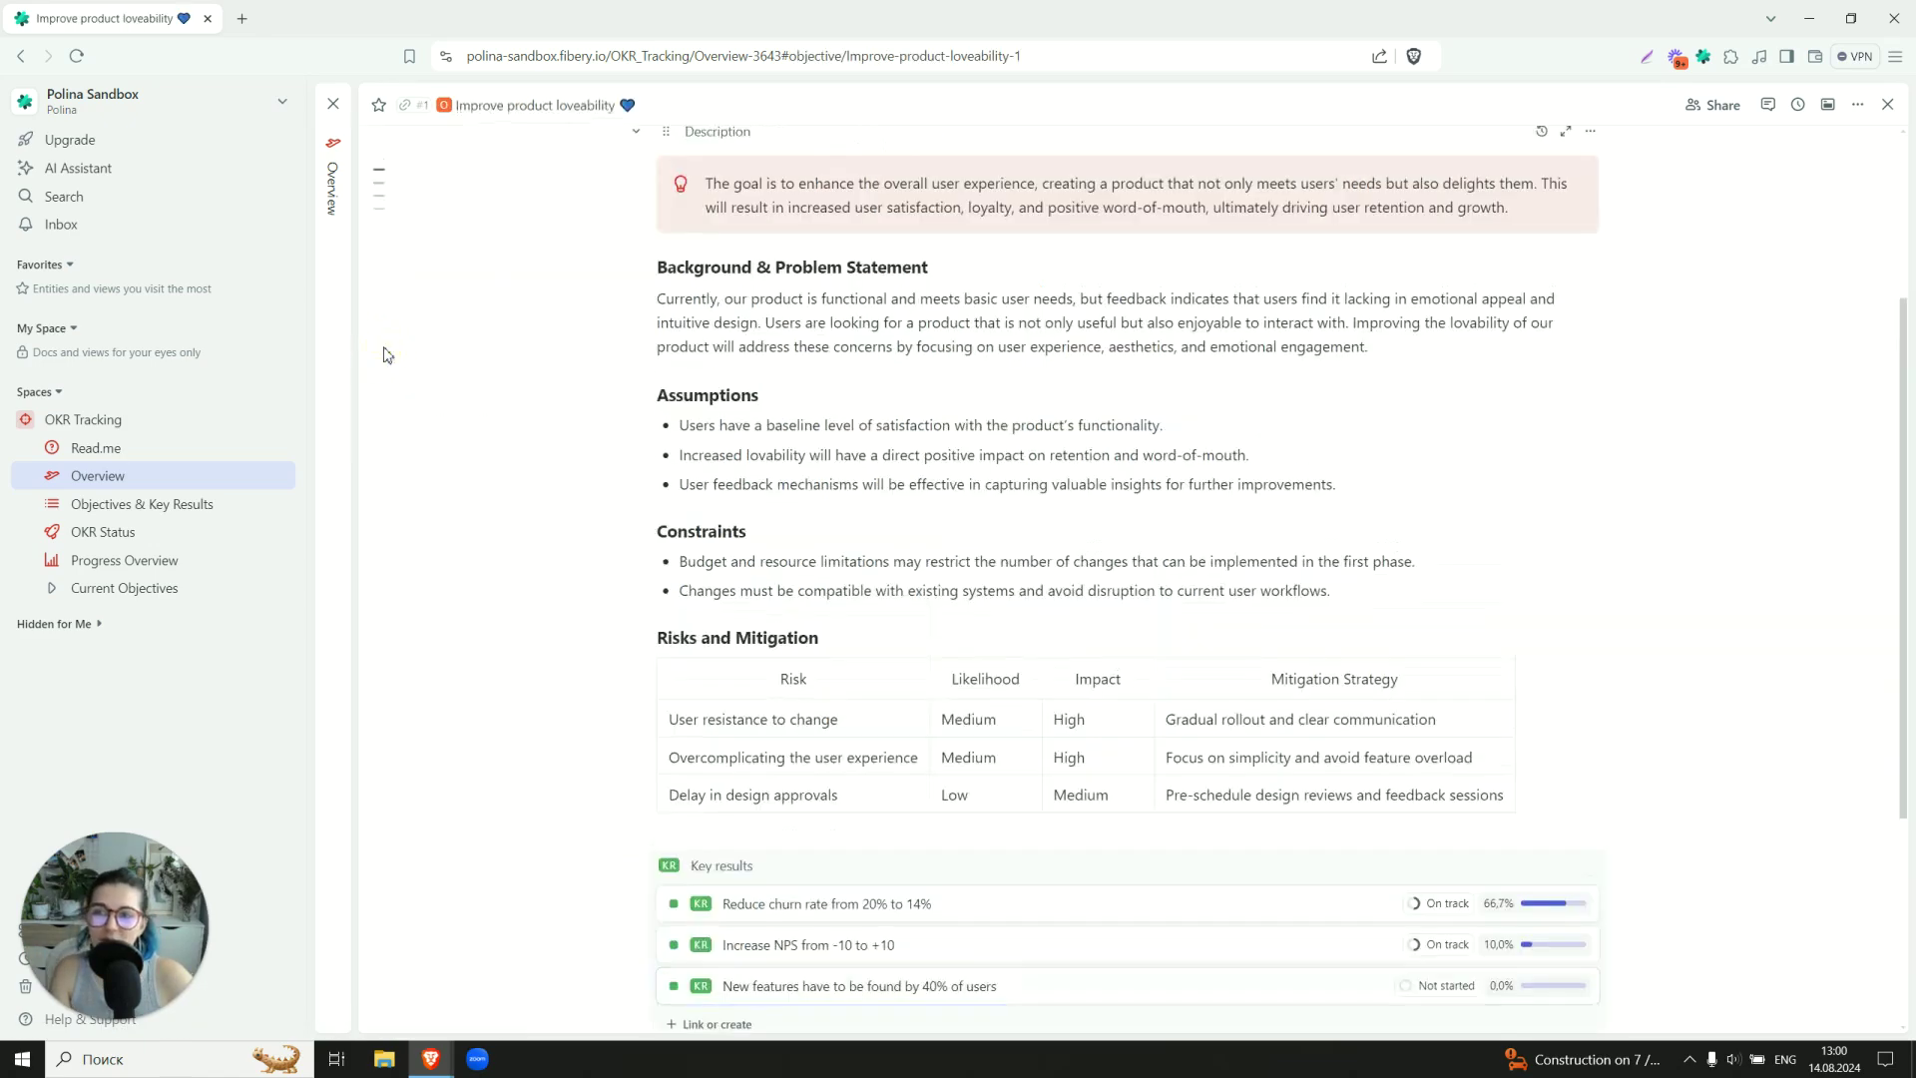
pyautogui.scroll(-4, 530, 355)
pyautogui.scroll(6, 599, 469)
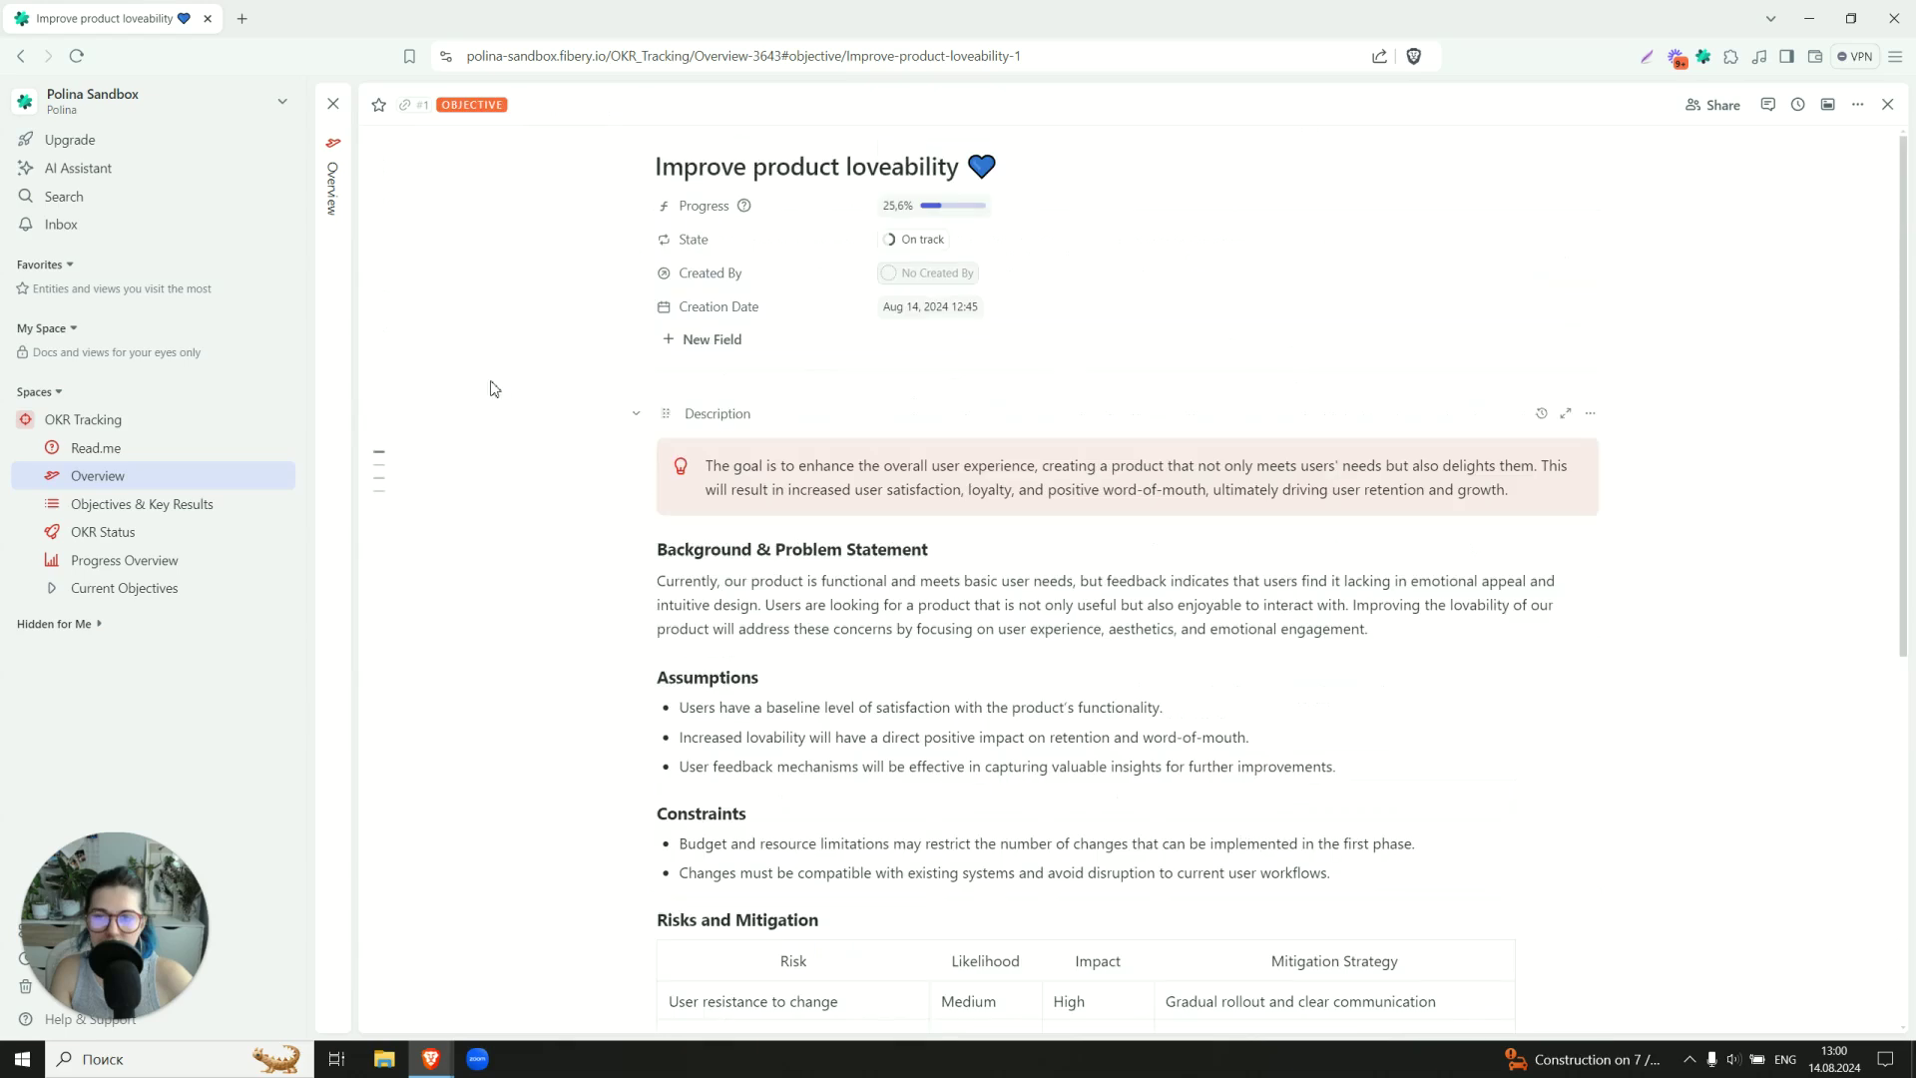
pyautogui.click(129, 515)
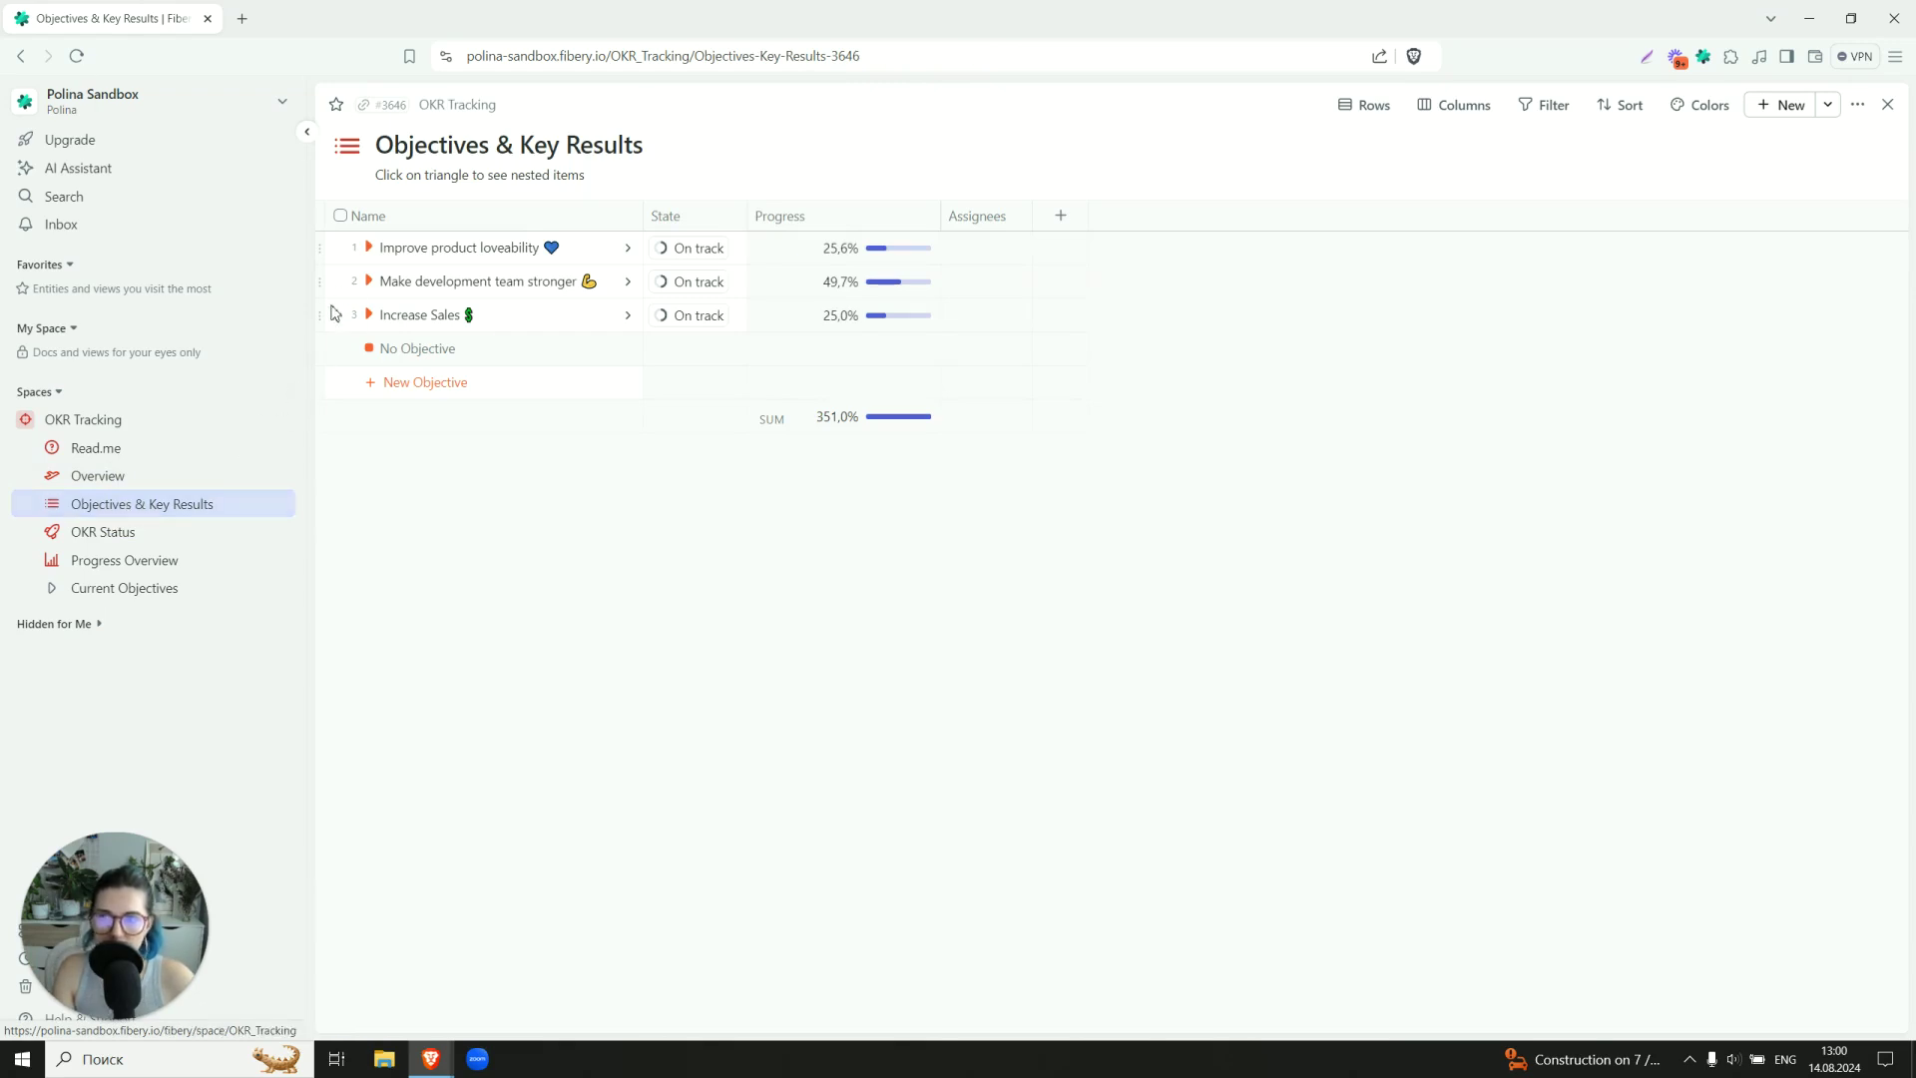
# Expand all three objectives, widen the Name and State columns, and open the OKR Status board.
pyautogui.click(368, 248)
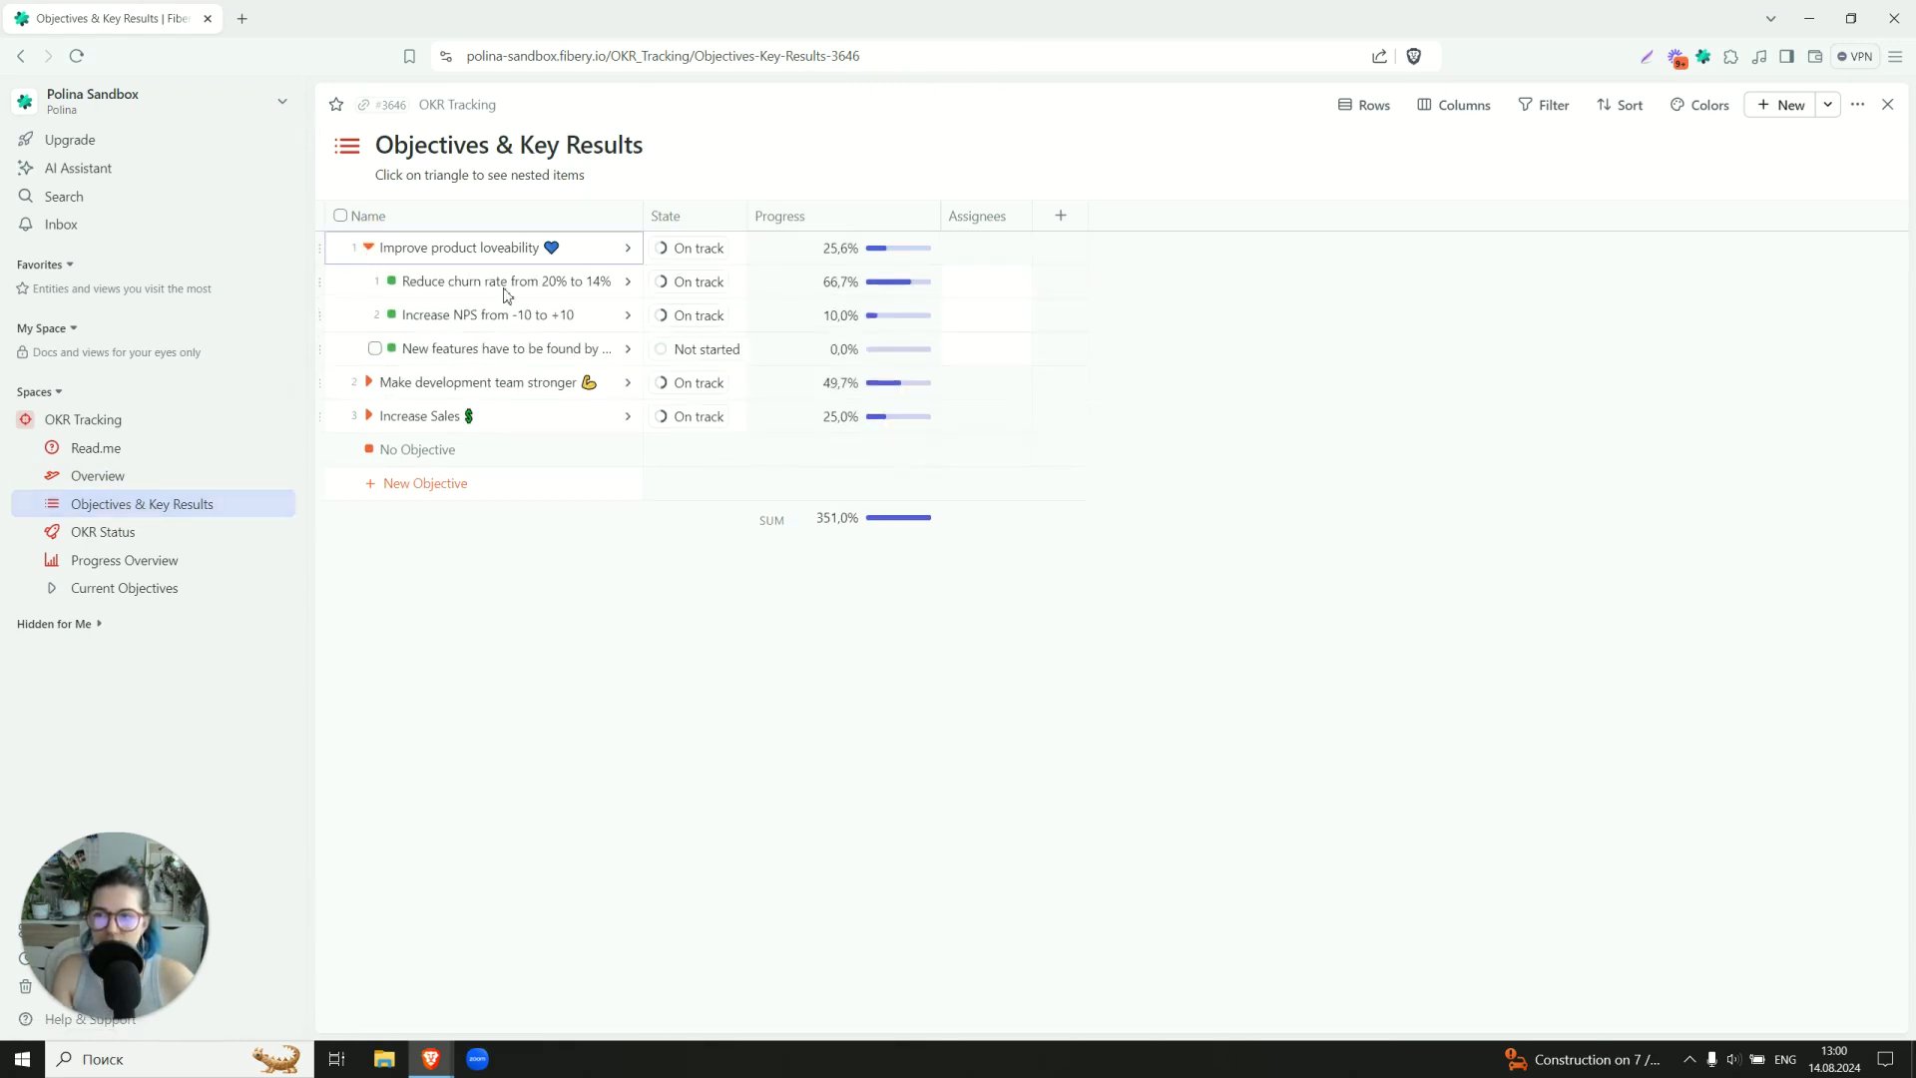
pyautogui.moveTo(644, 214); pyautogui.dragTo(807, 211)
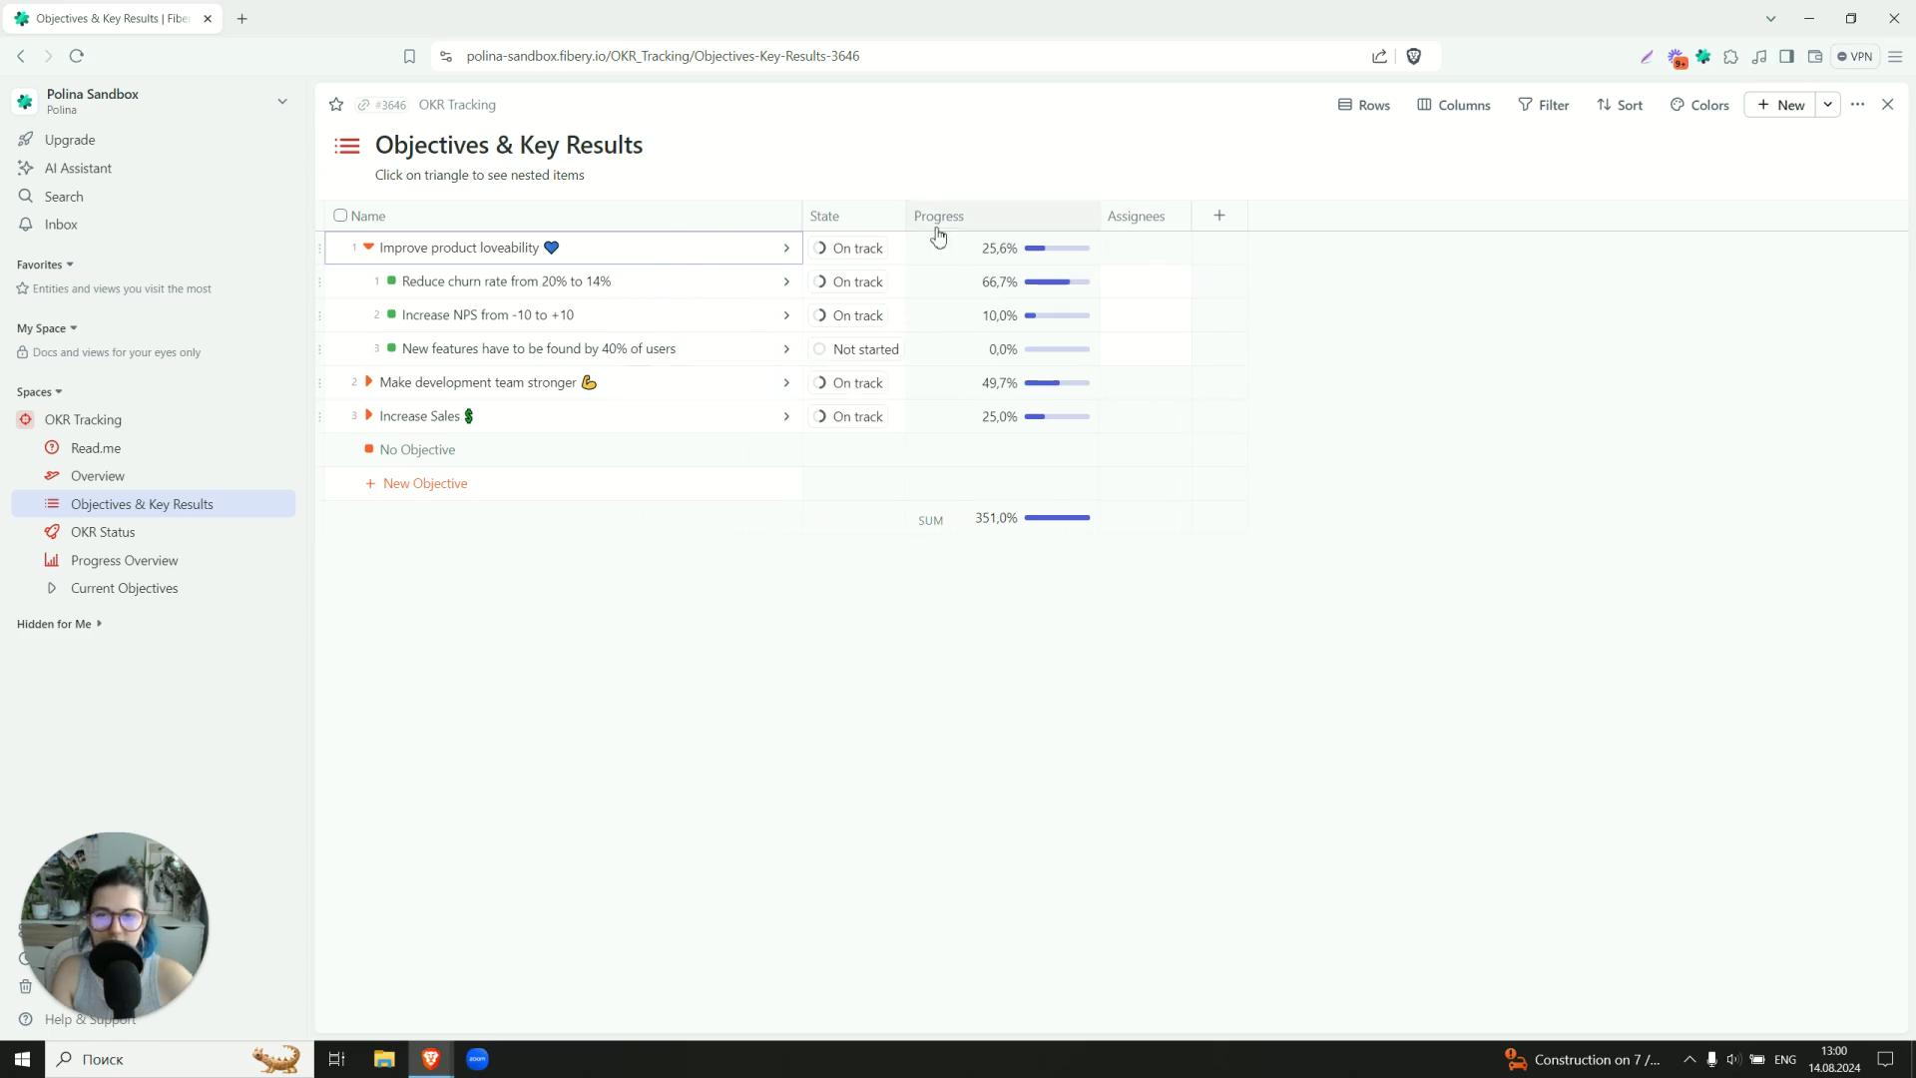
pyautogui.moveTo(906, 214); pyautogui.dragTo(935, 214)
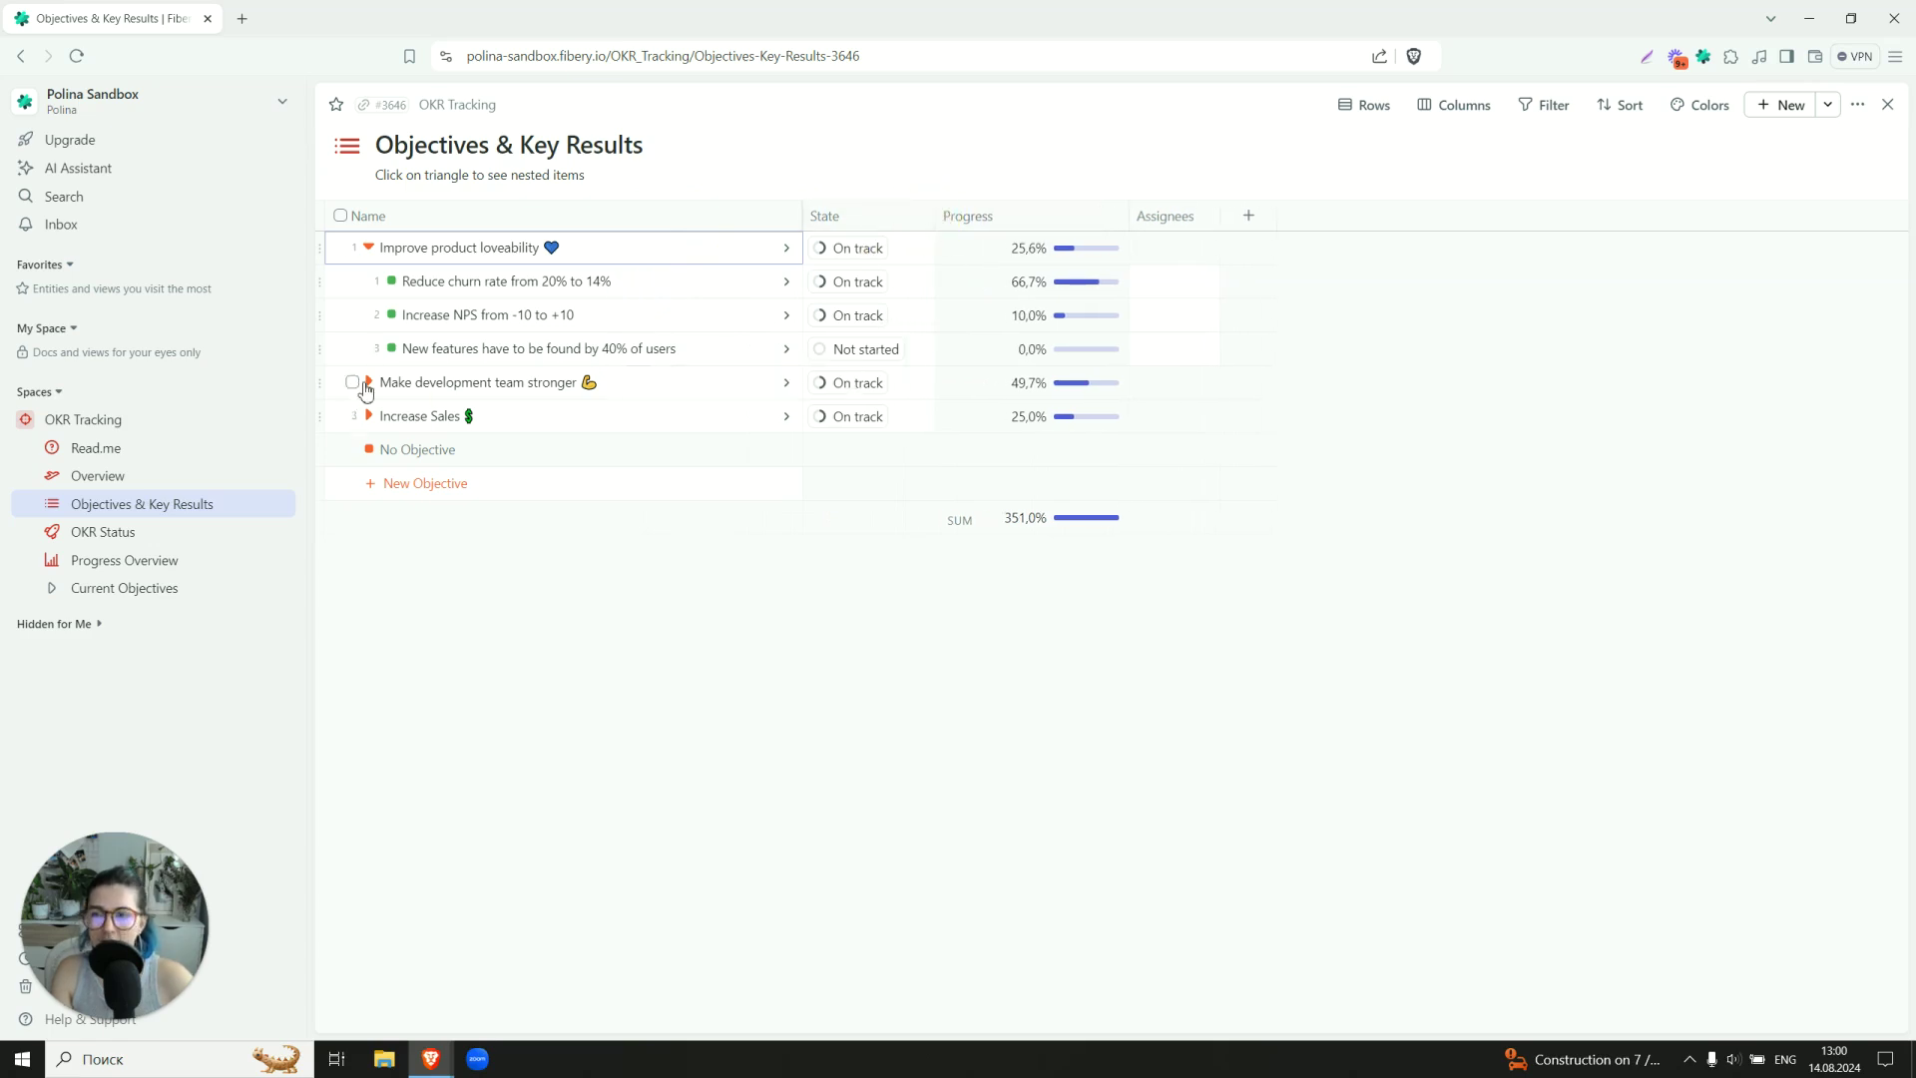
pyautogui.click(368, 382)
pyautogui.click(370, 518)
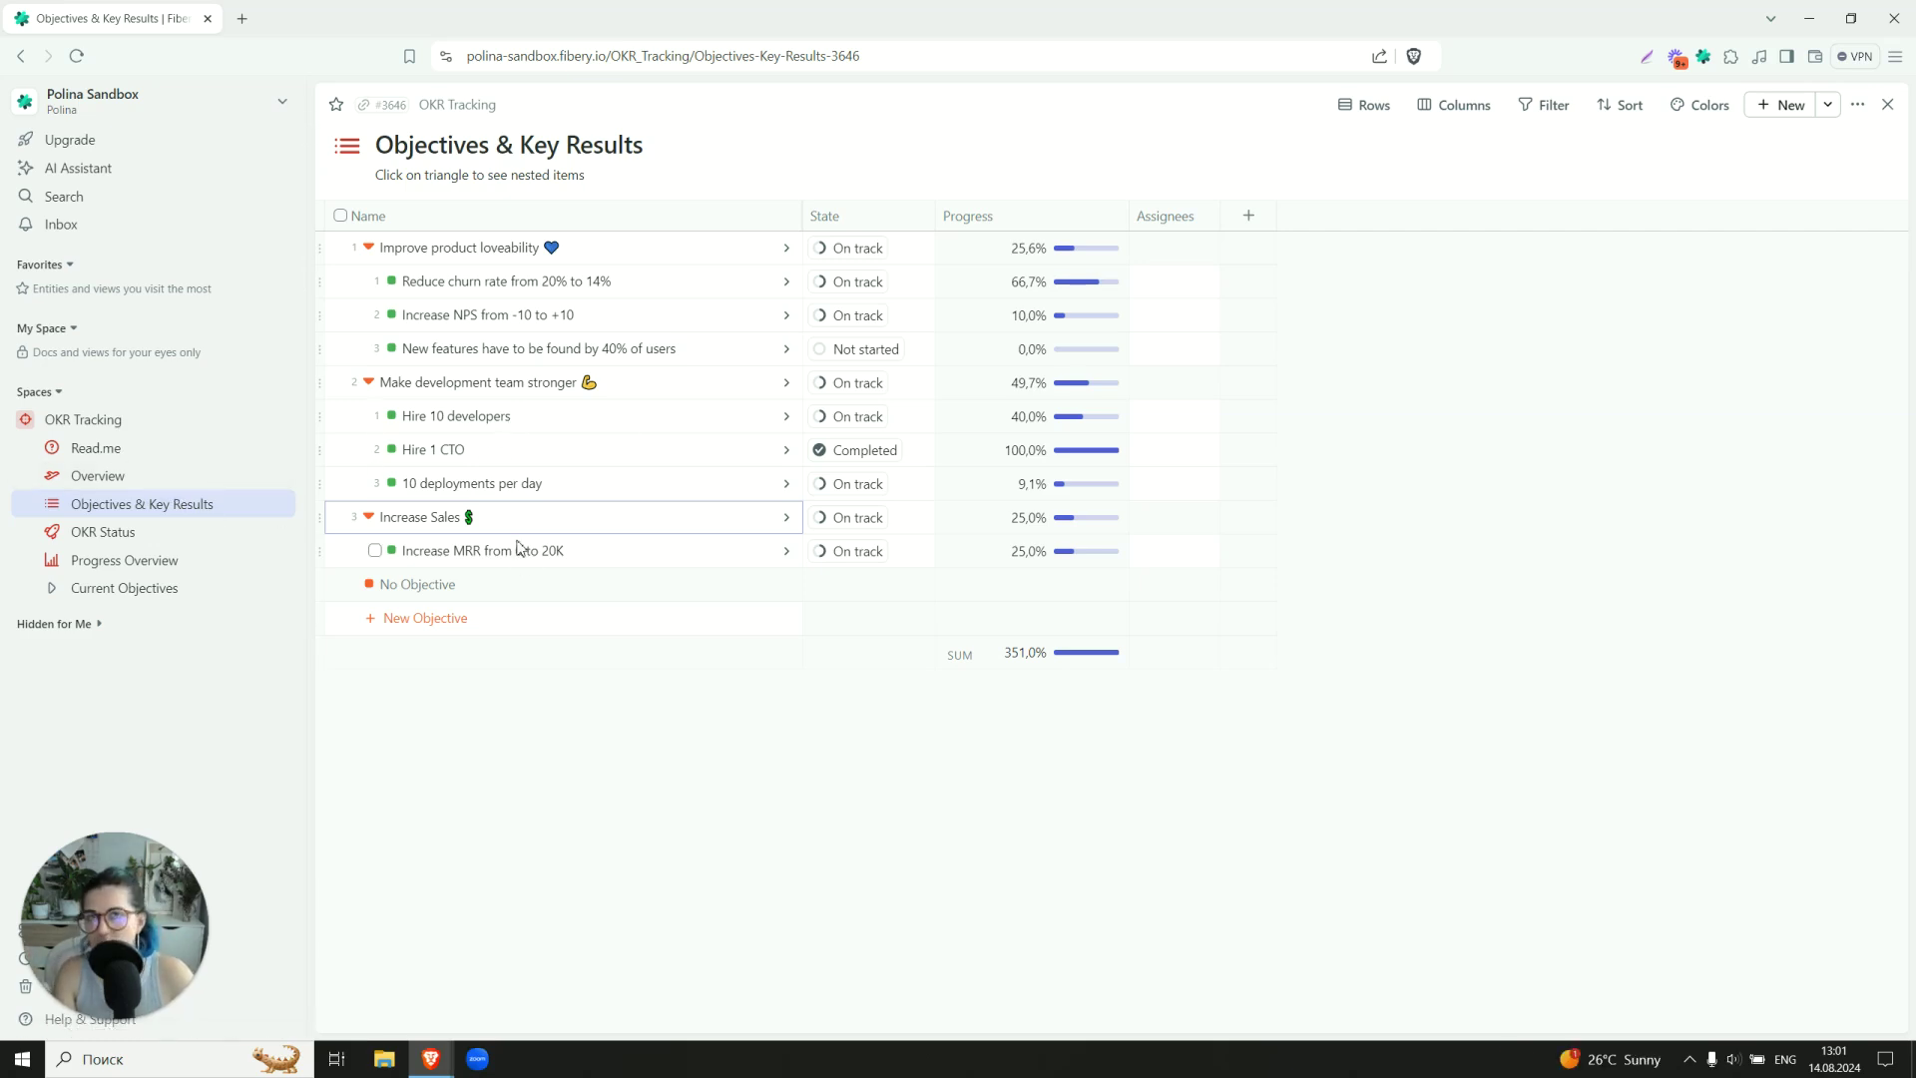
pyautogui.click(149, 535)
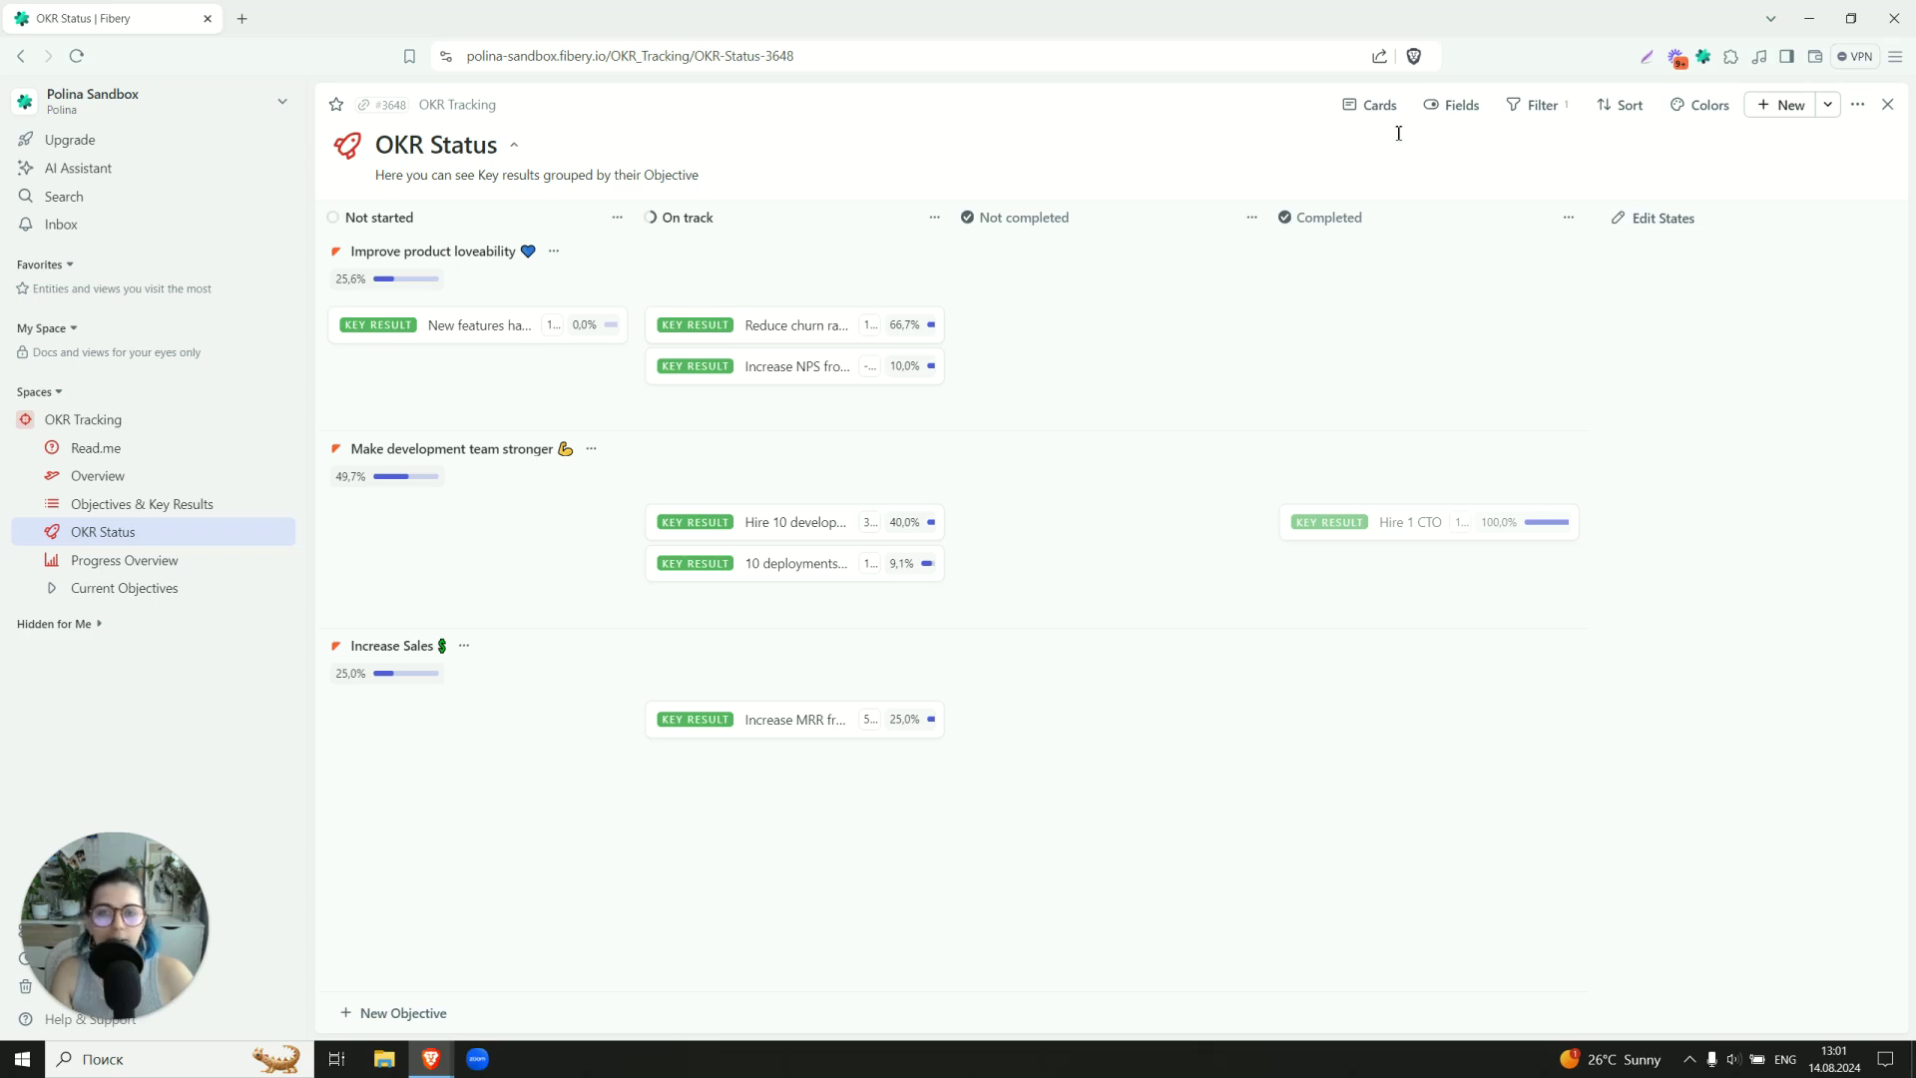
# Set the OKR Status board's card size back to Small and close the Cards panel.
pyautogui.click(1372, 105)
pyautogui.click(1322, 265)
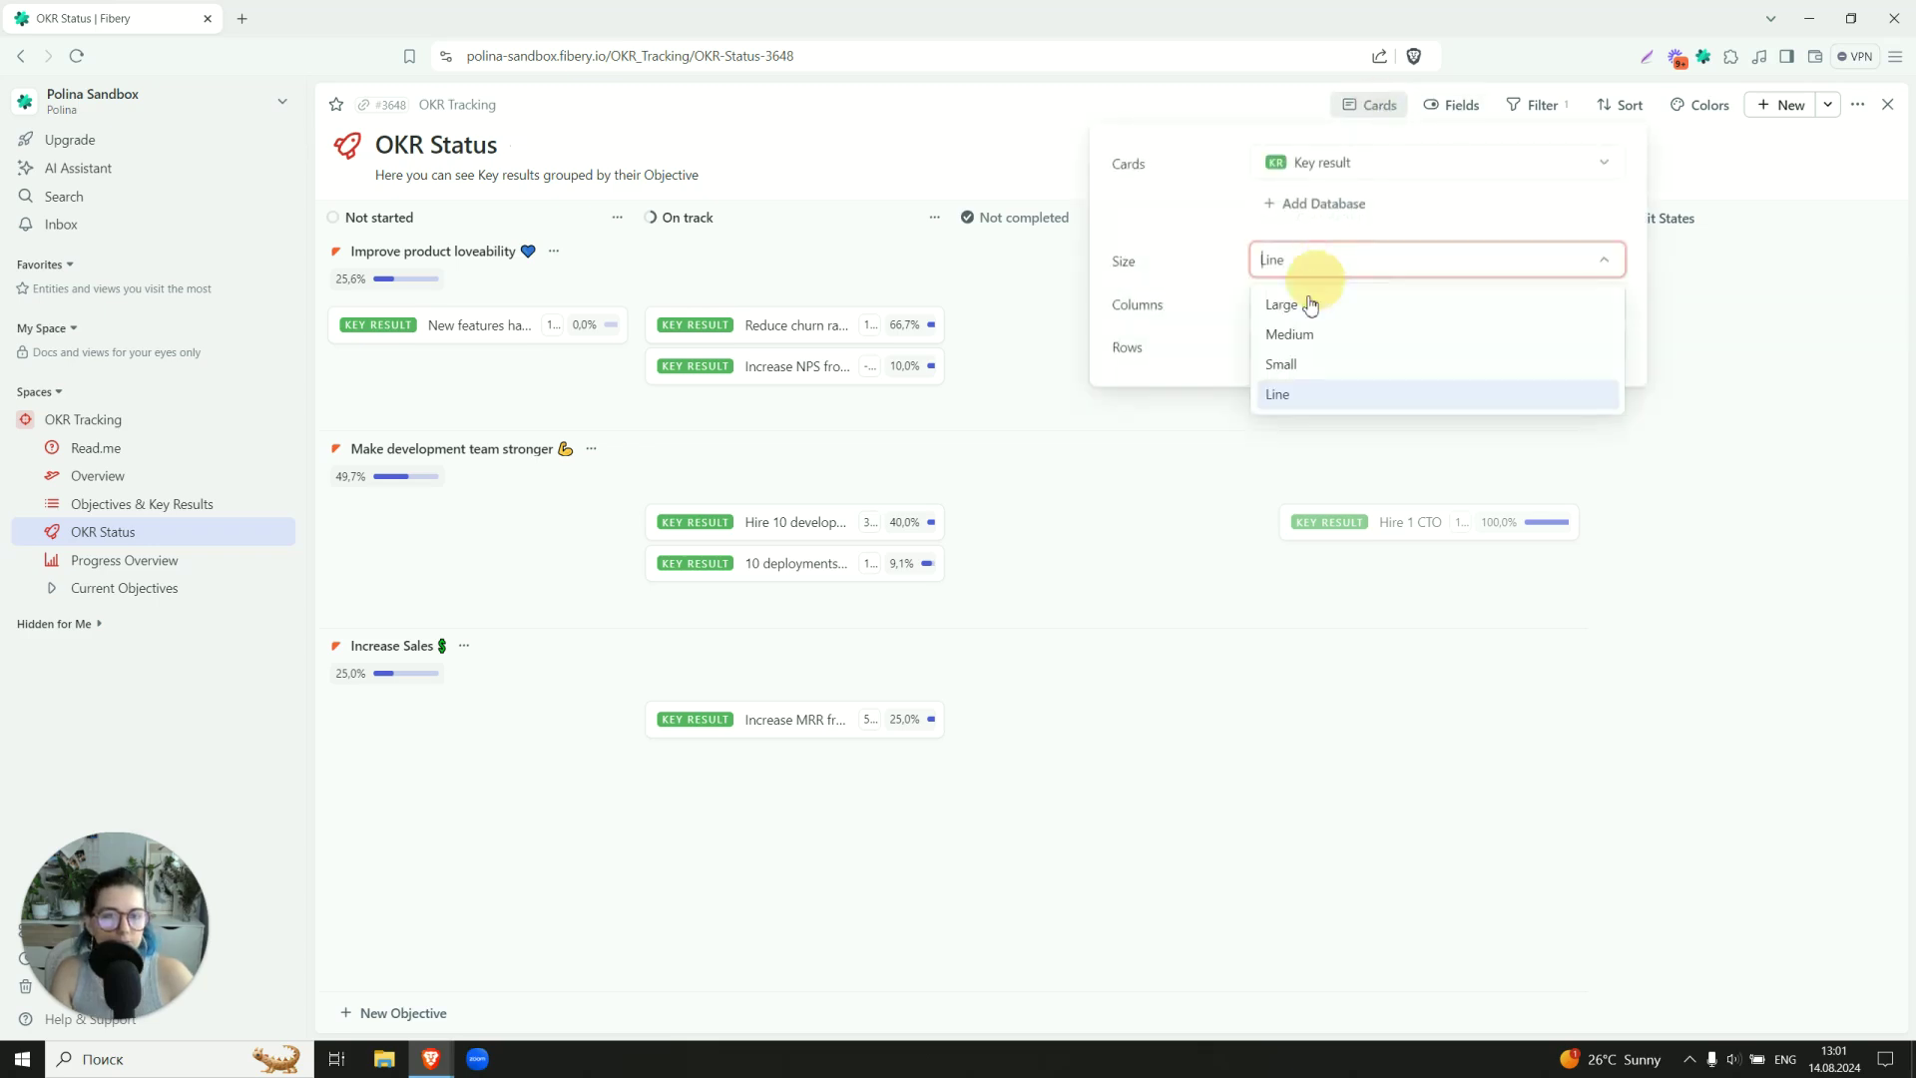
pyautogui.click(1299, 363)
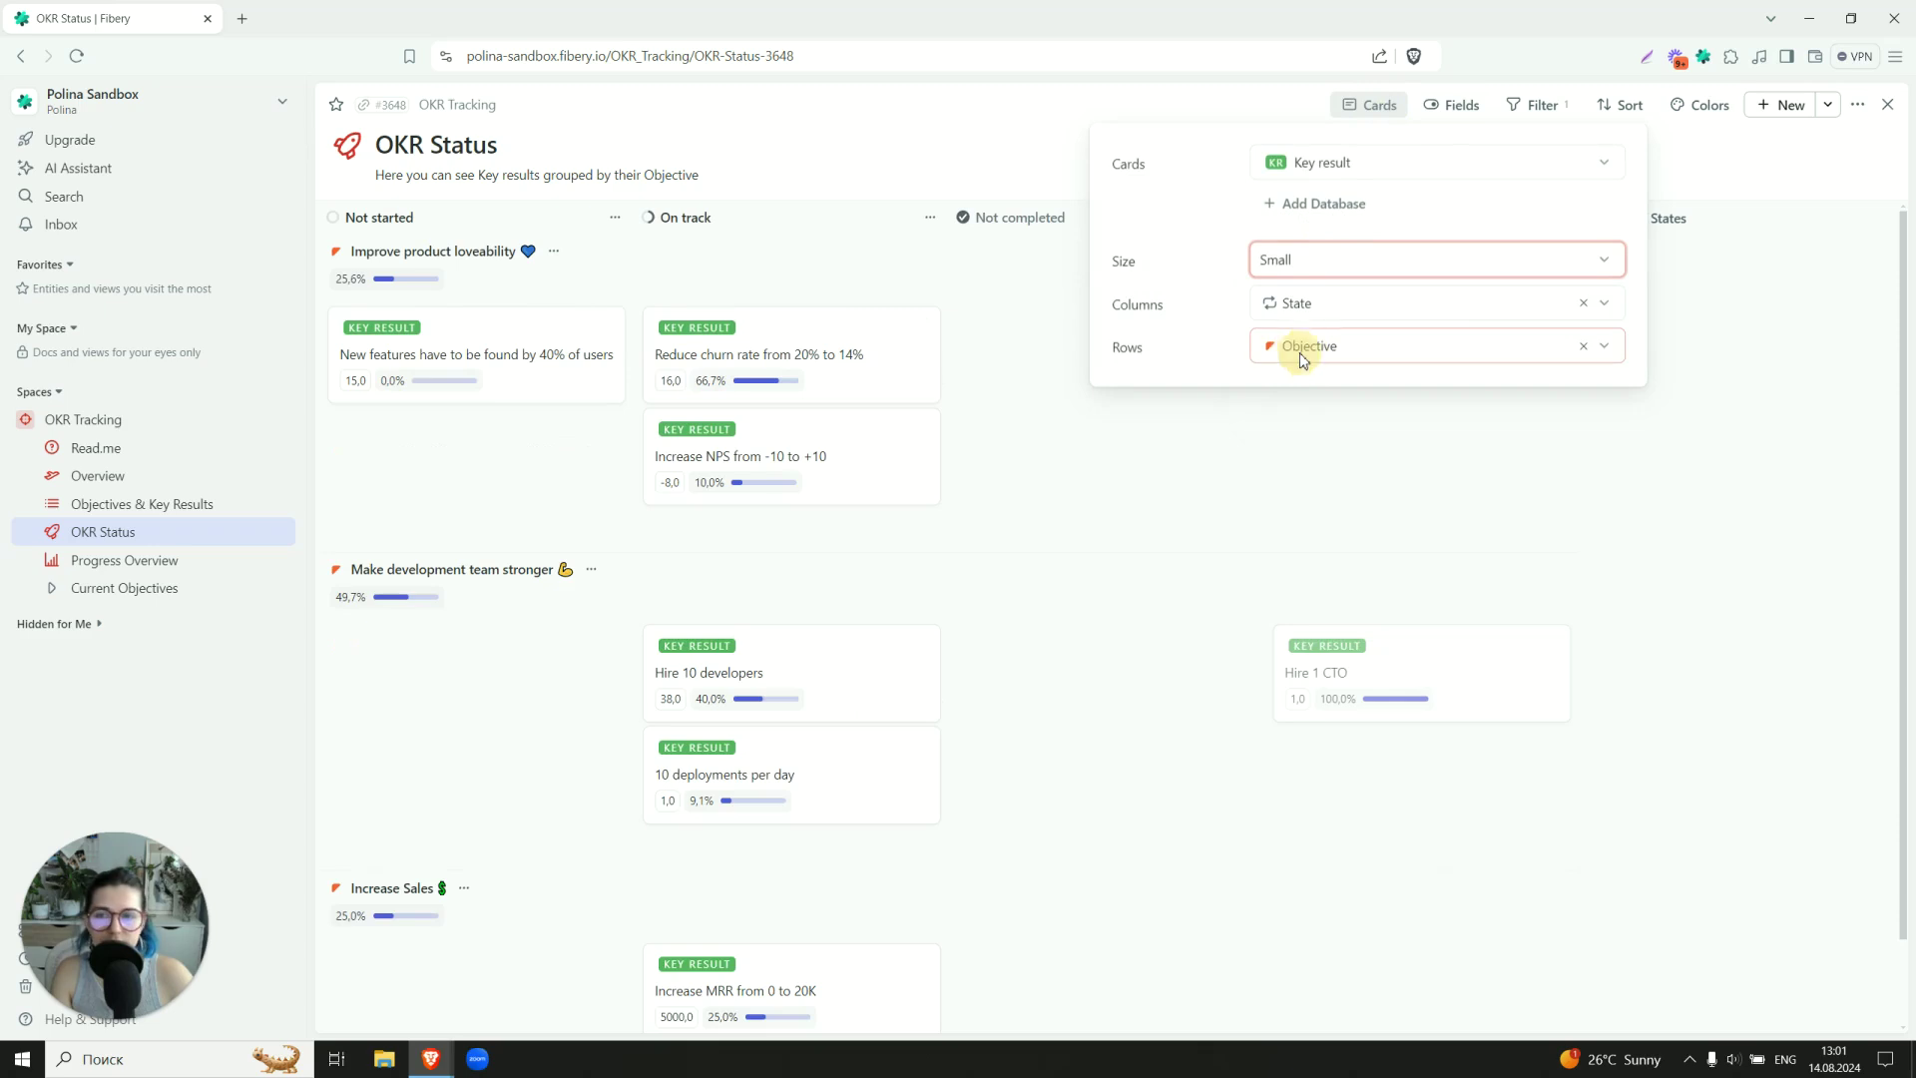
pyautogui.click(454, 486)
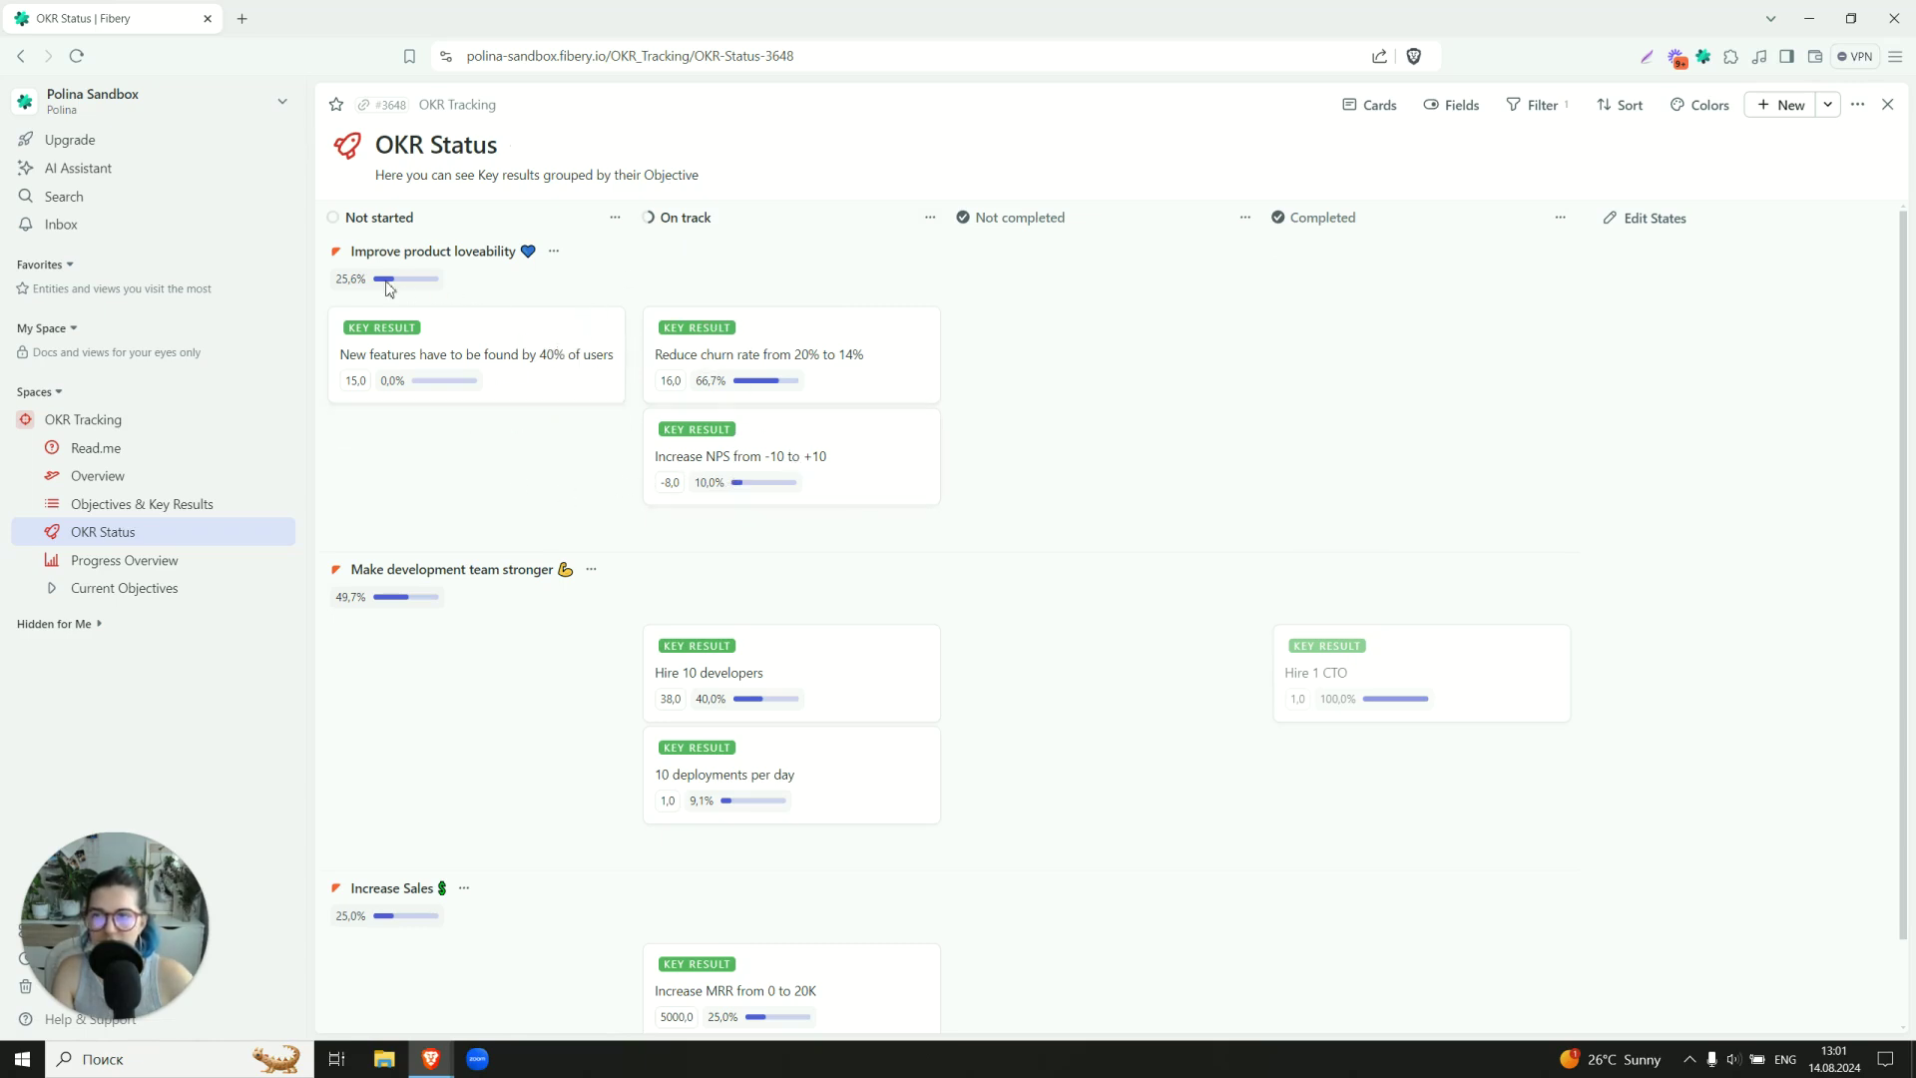
pyautogui.moveTo(420, 287)
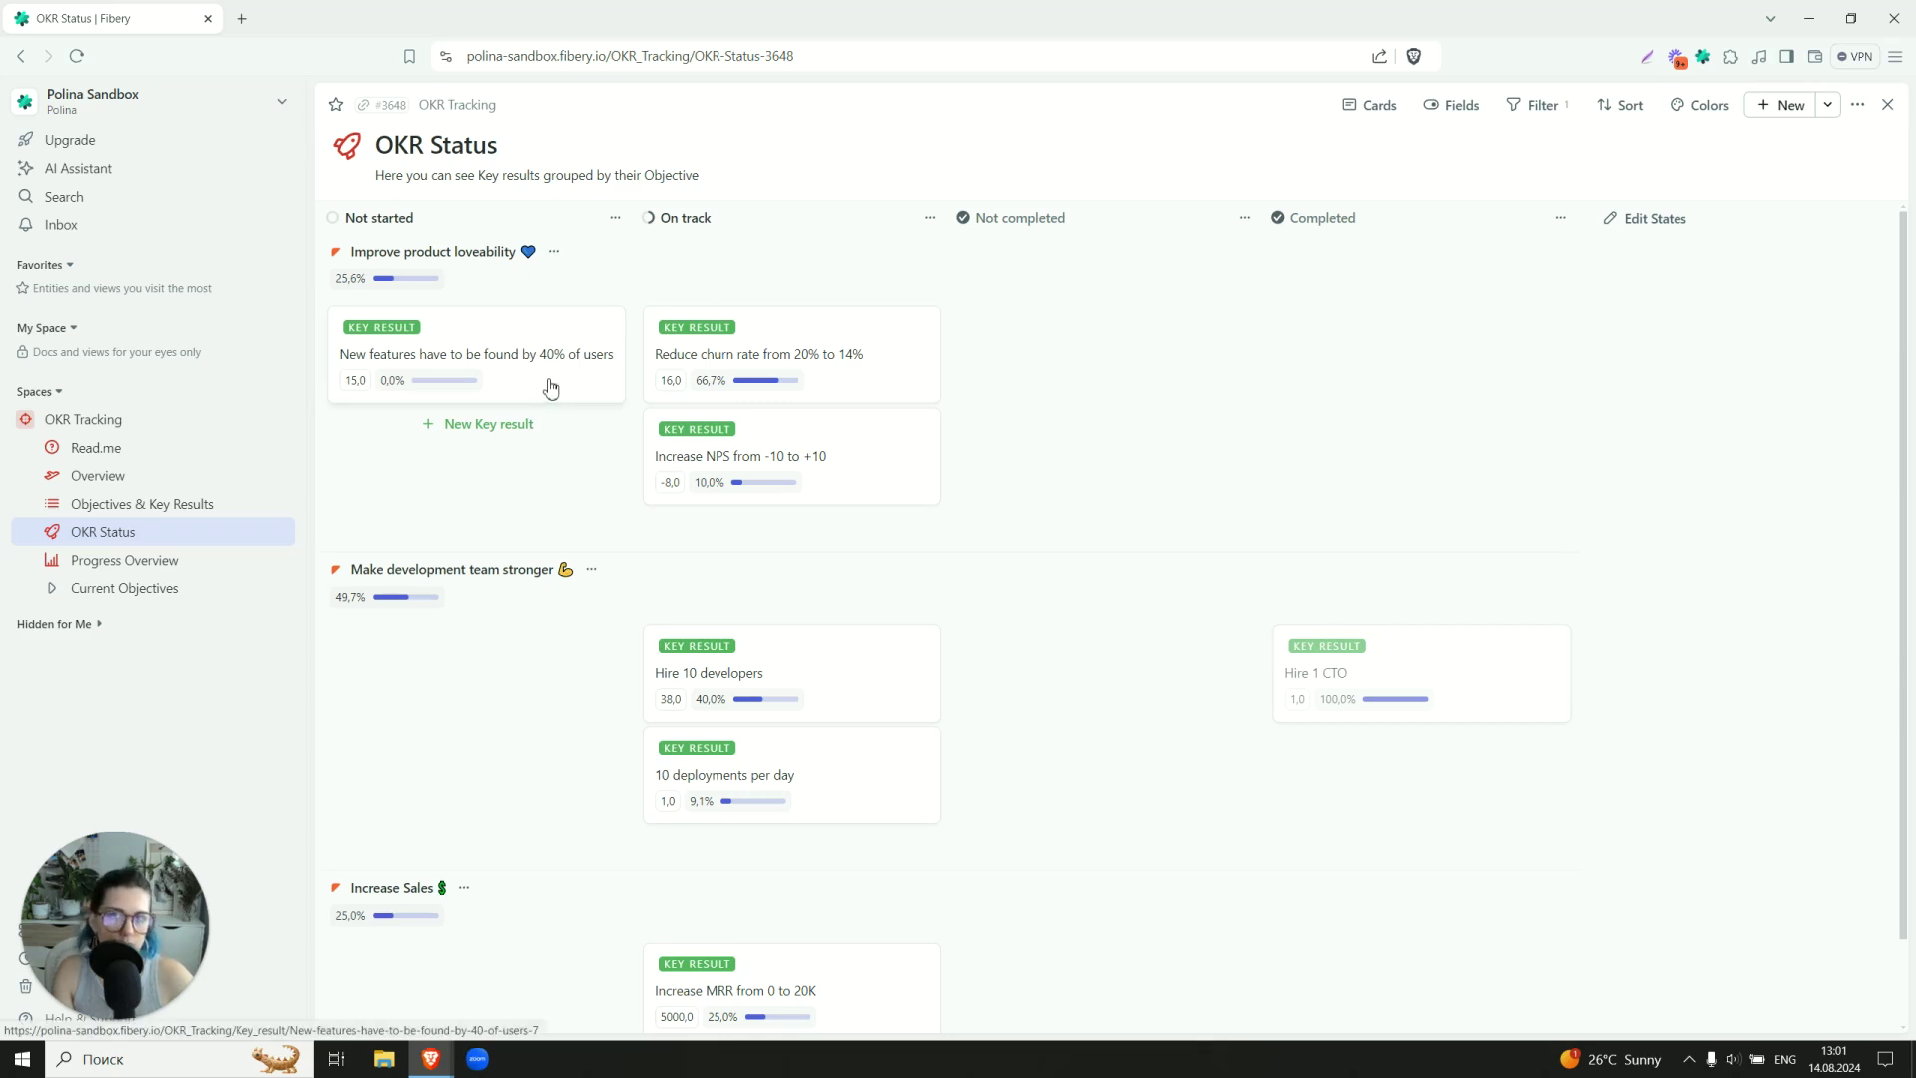
# Add a key result named 'New one' under Improve product loveability.
pyautogui.click(501, 432)
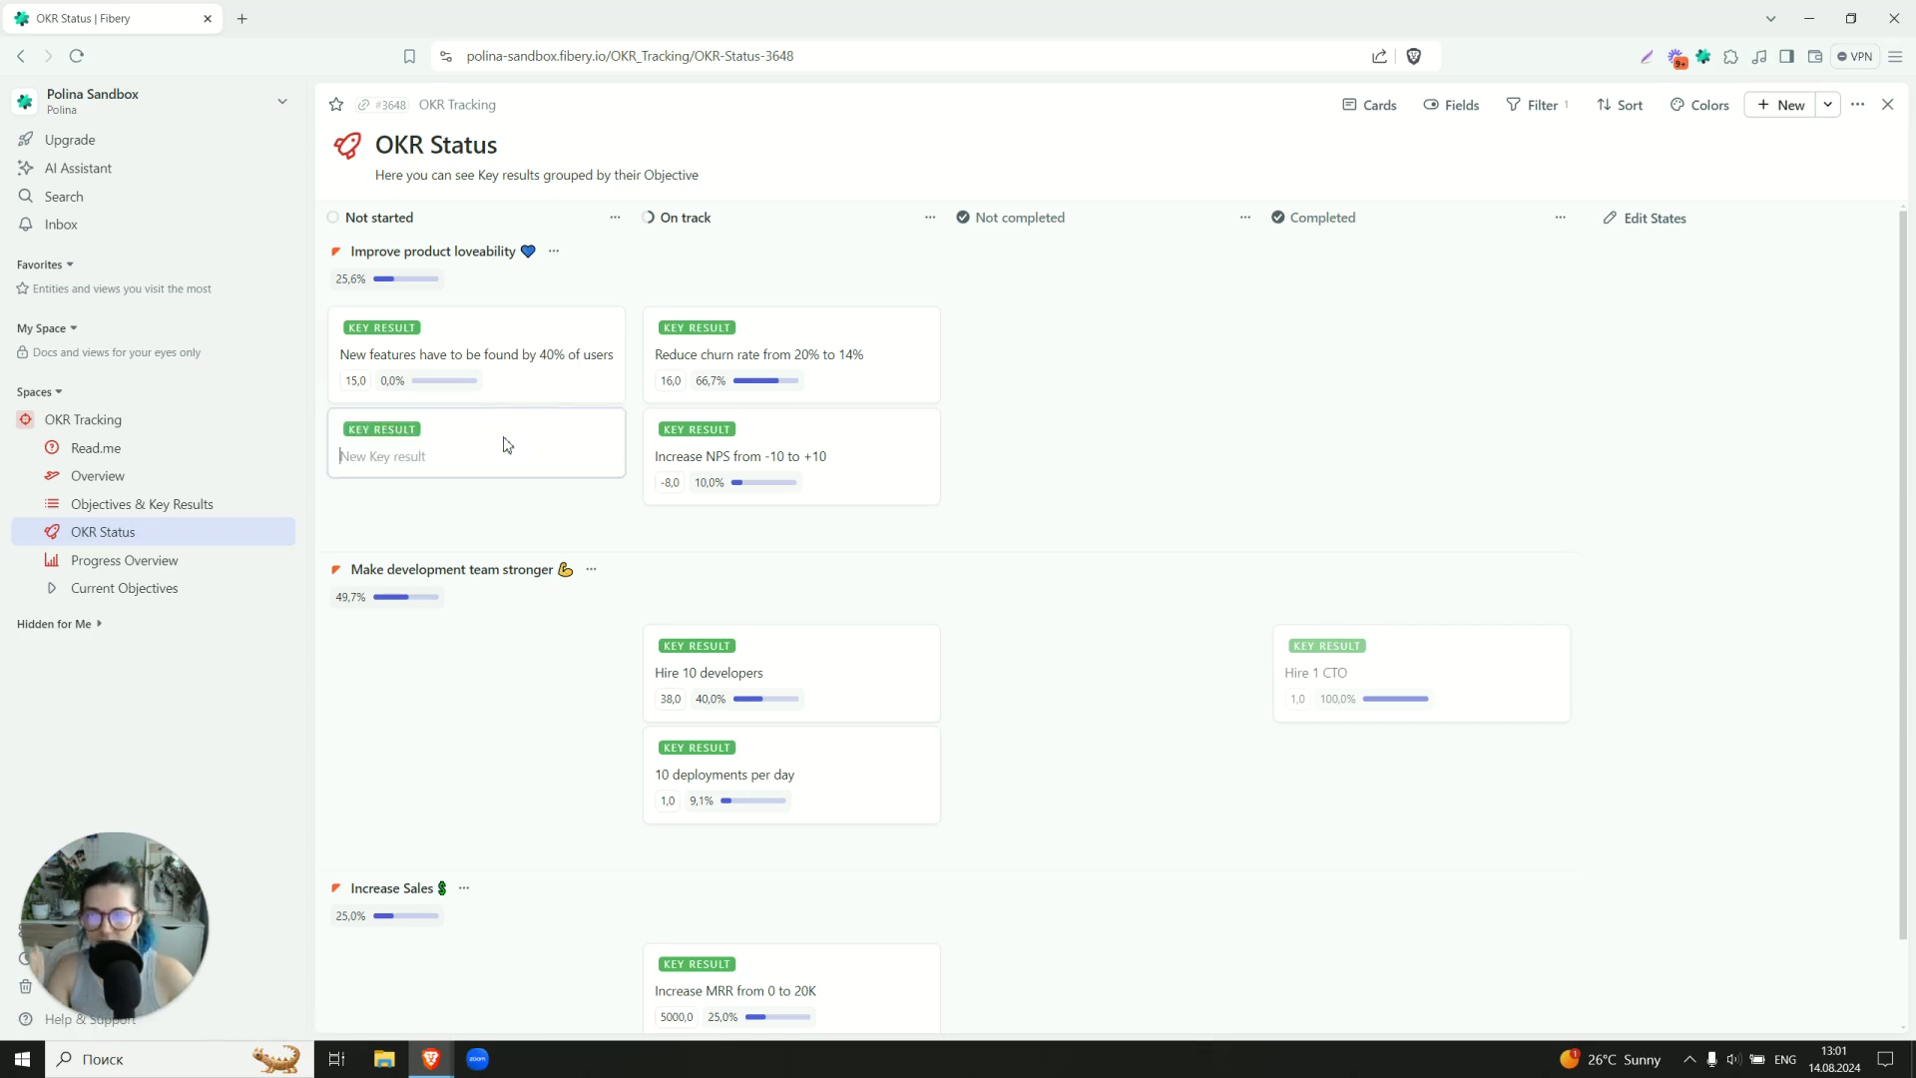
pyautogui.write('New ')
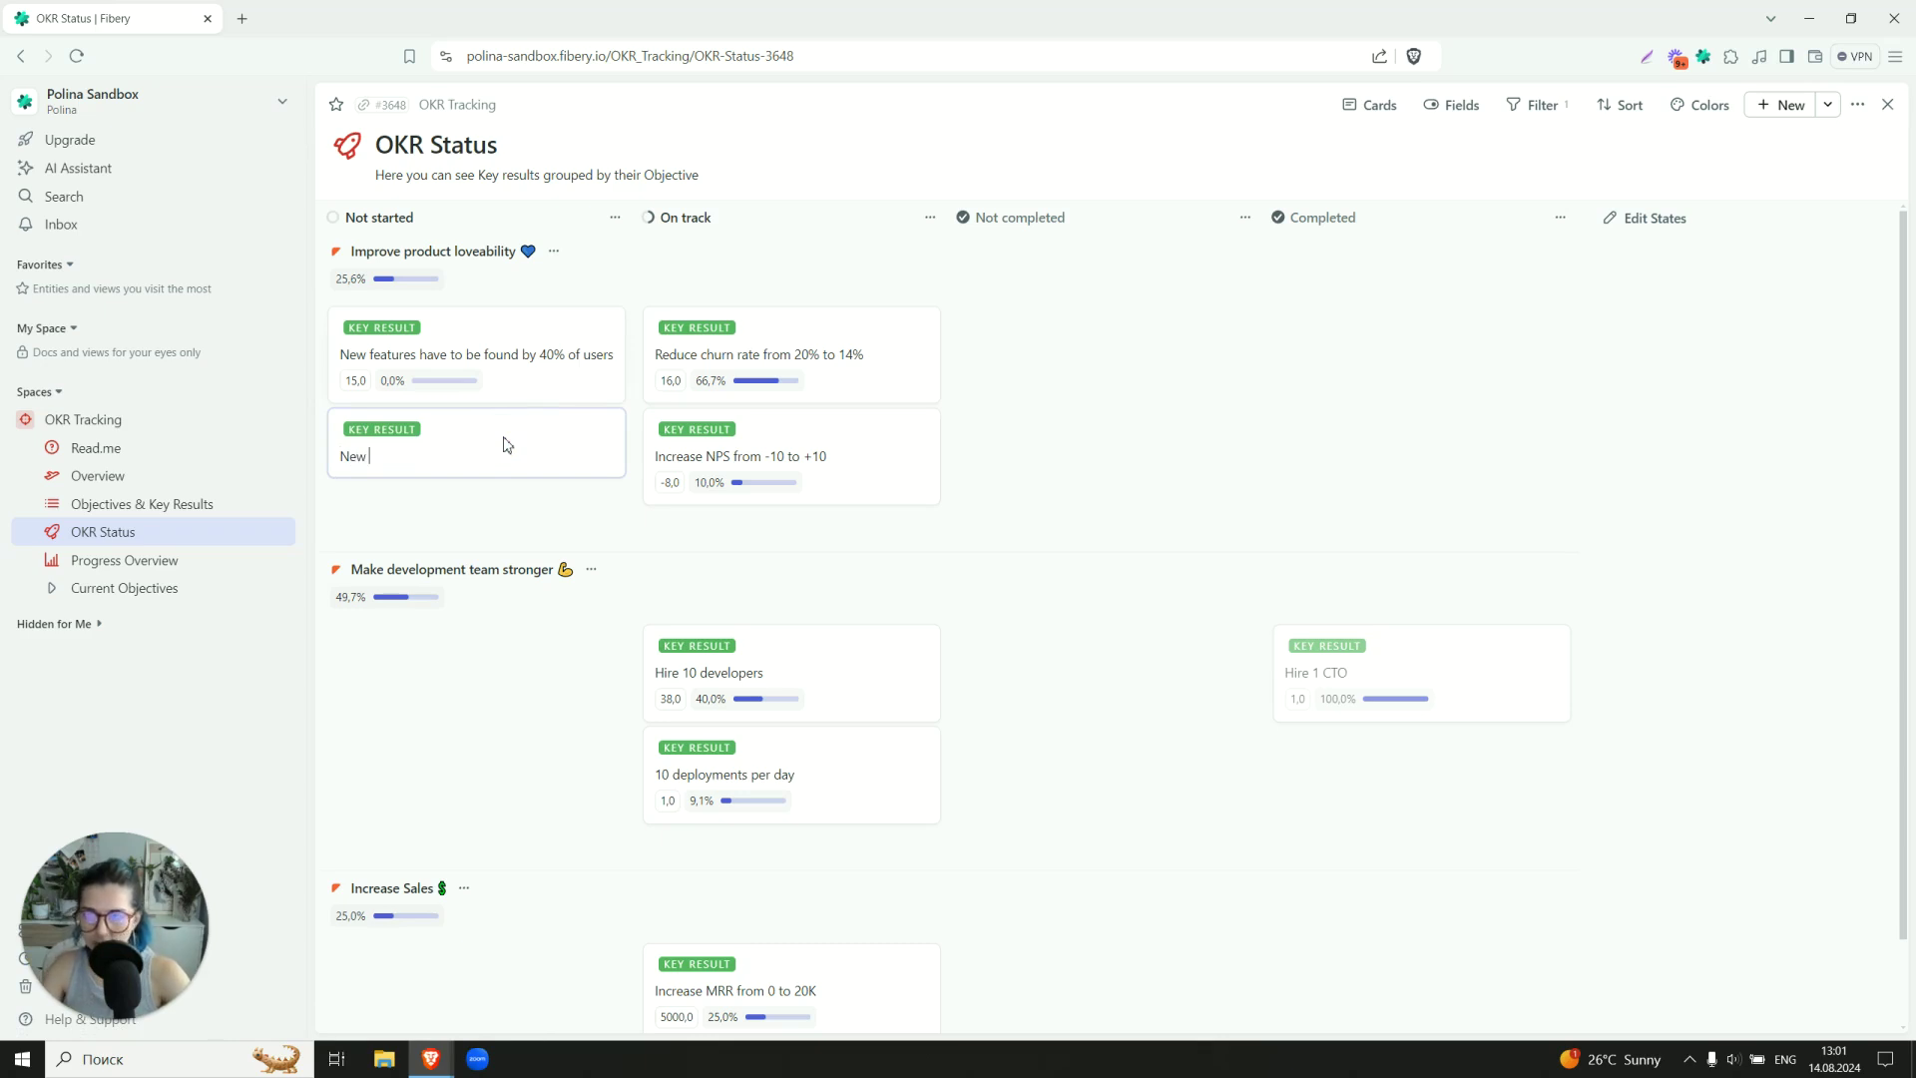
pyautogui.write('one')
pyautogui.press('Return')
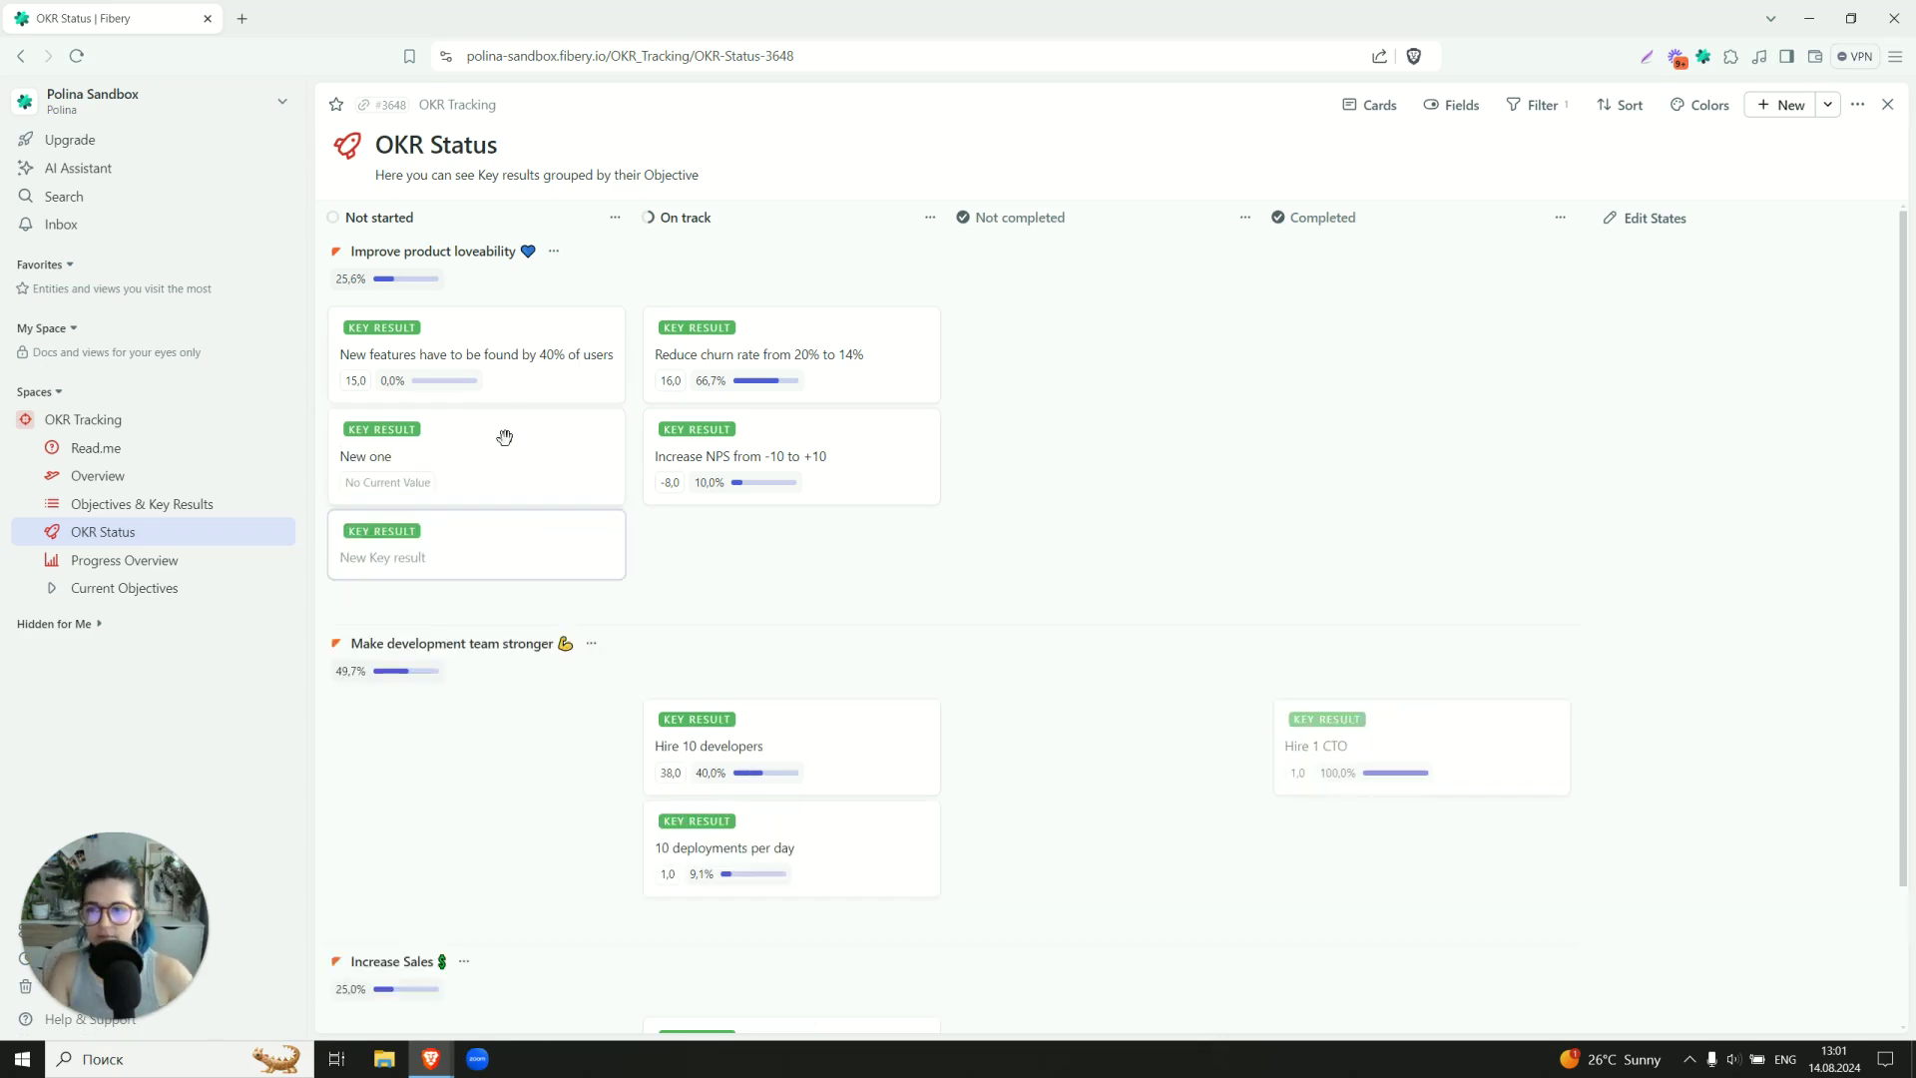
# Review the Improve product loveability objective's details, then switch to the Objectives & Key Results table.
pyautogui.click(554, 252)
pyautogui.click(578, 284)
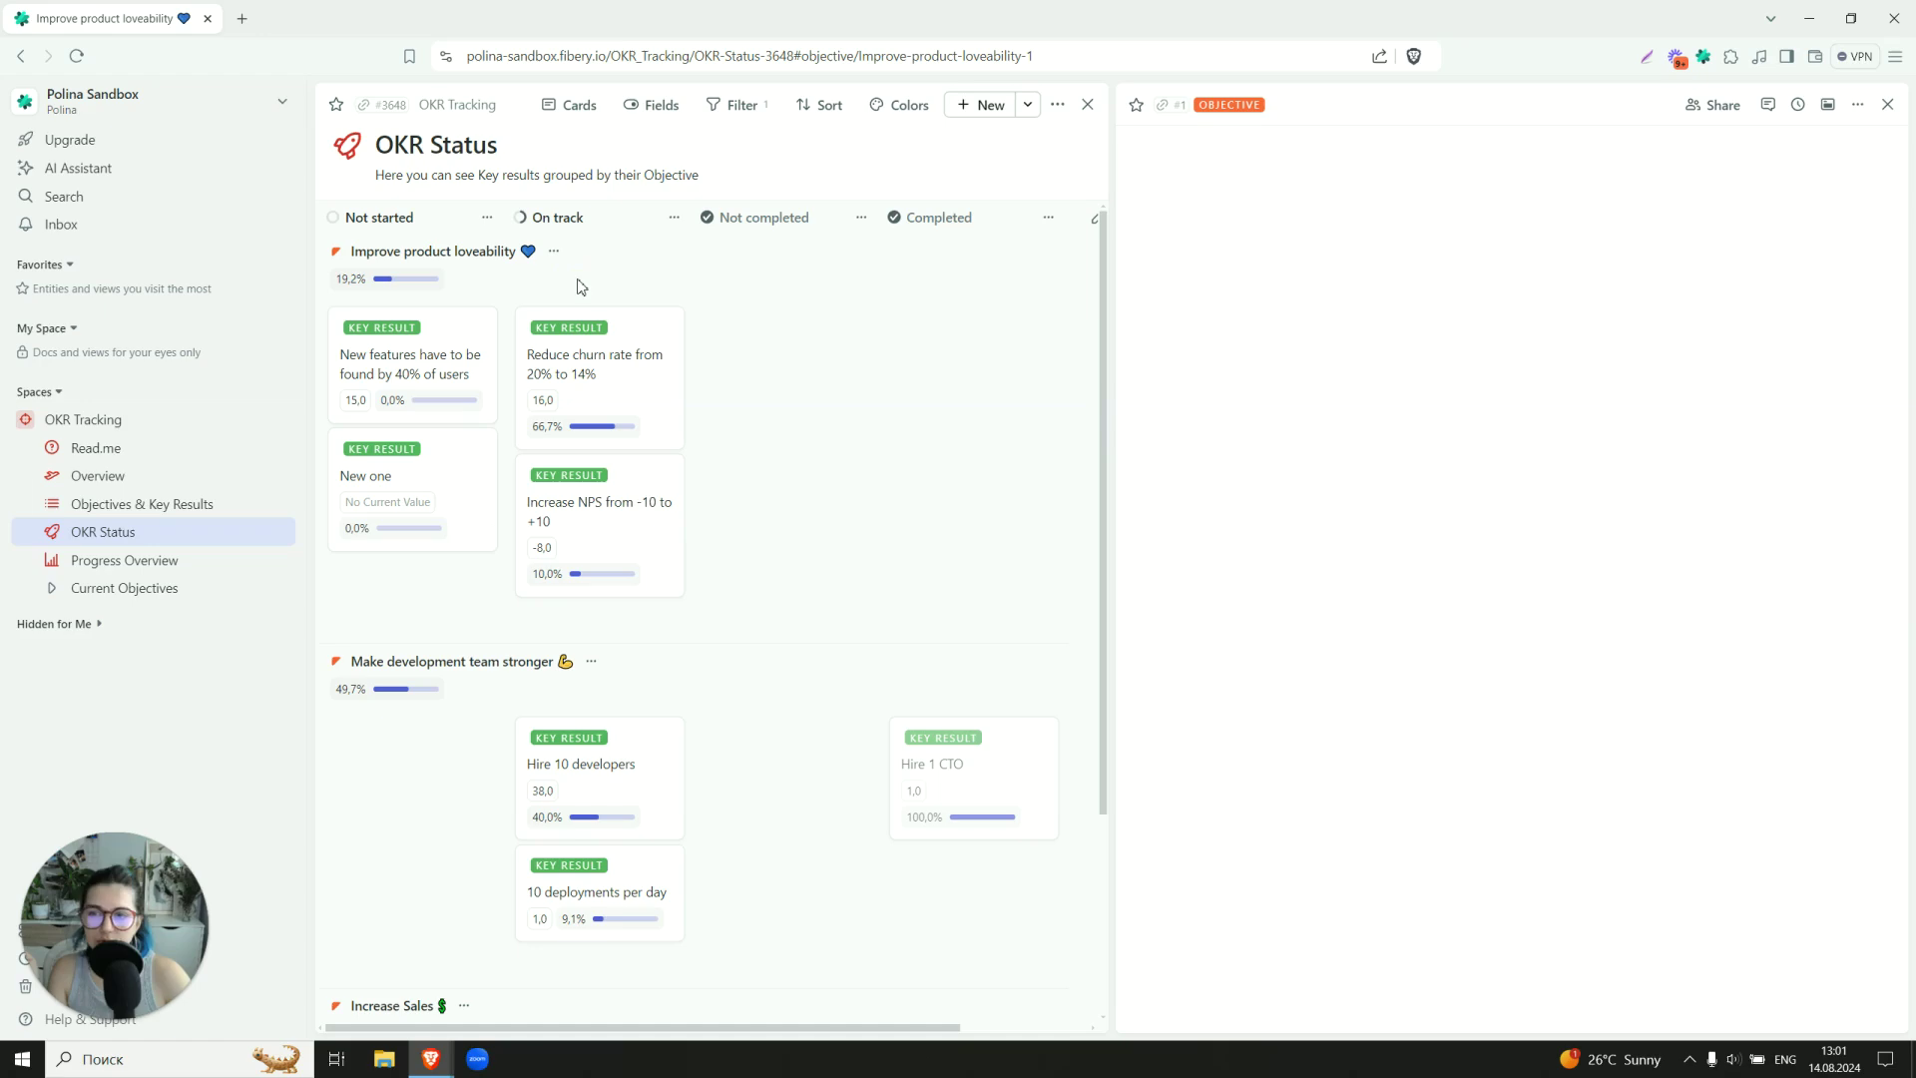
pyautogui.scroll(-8, 1265, 625)
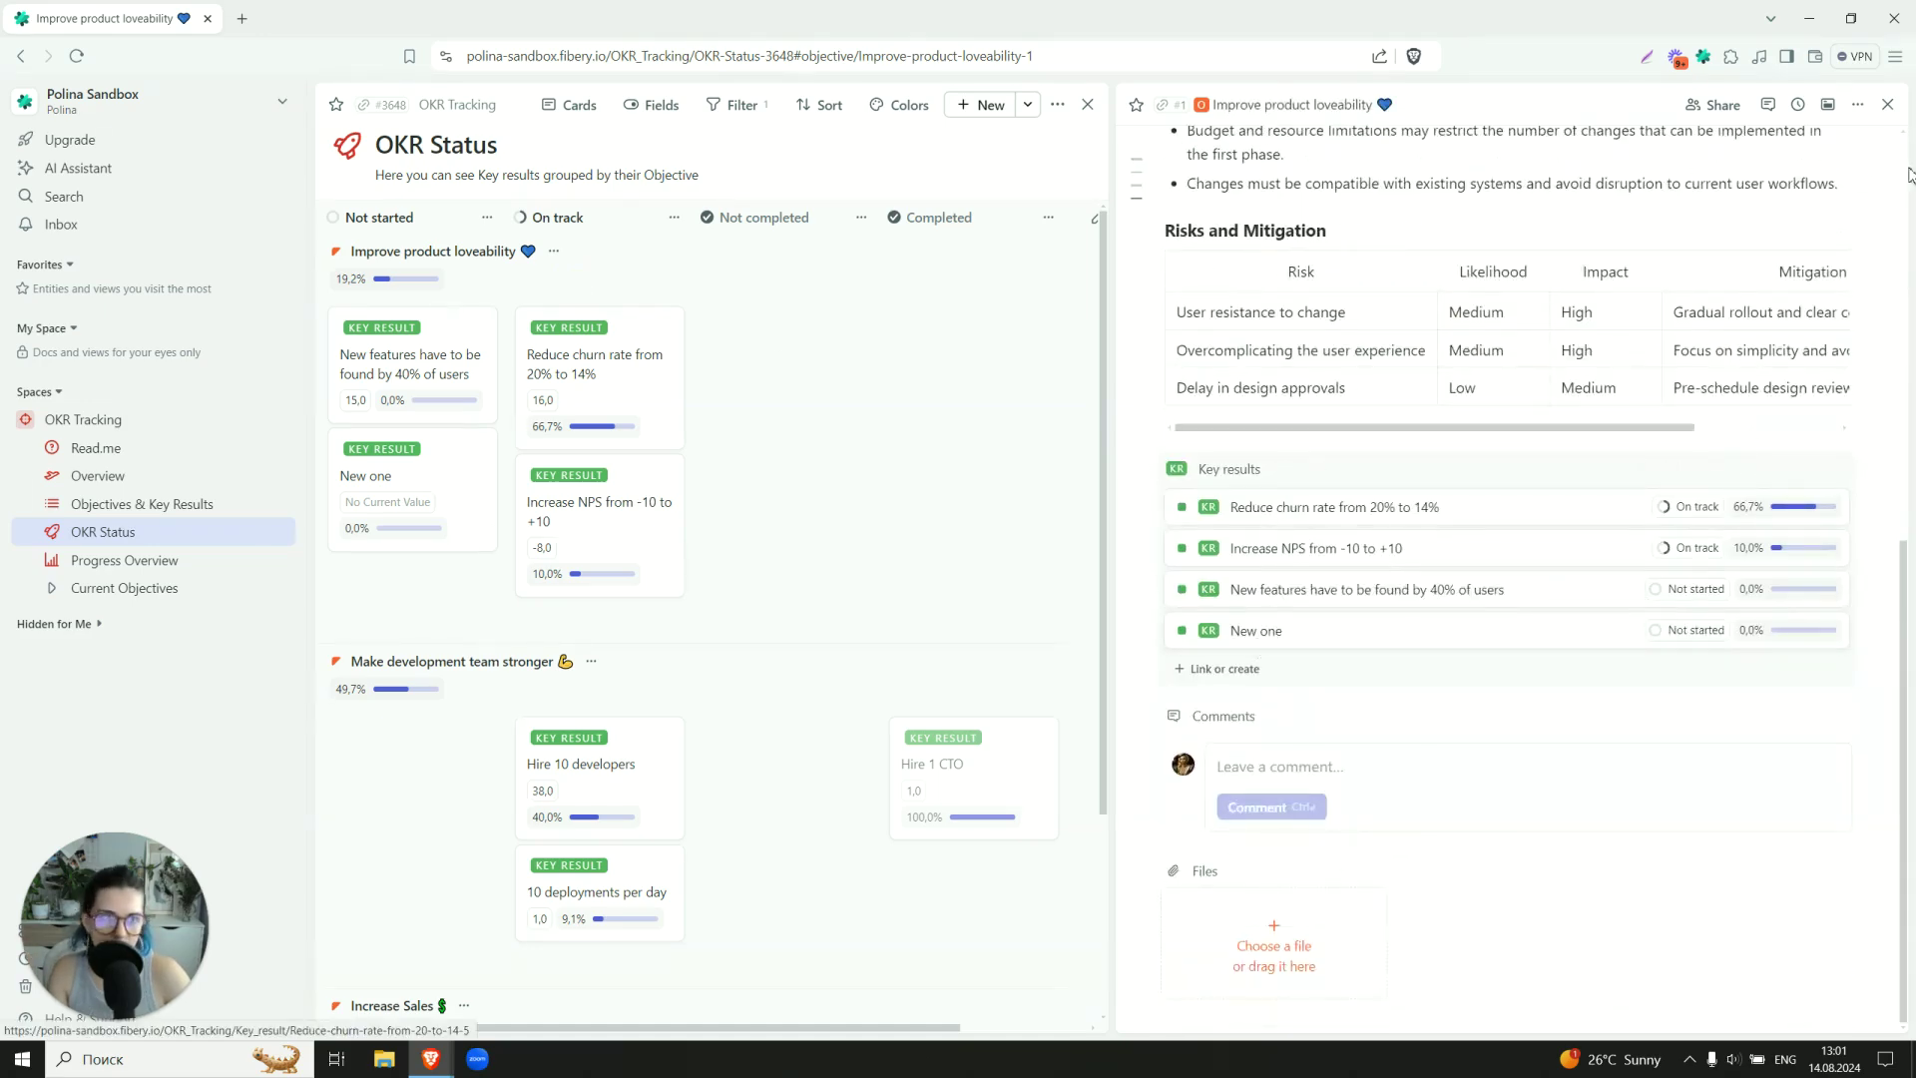
pyautogui.click(1887, 104)
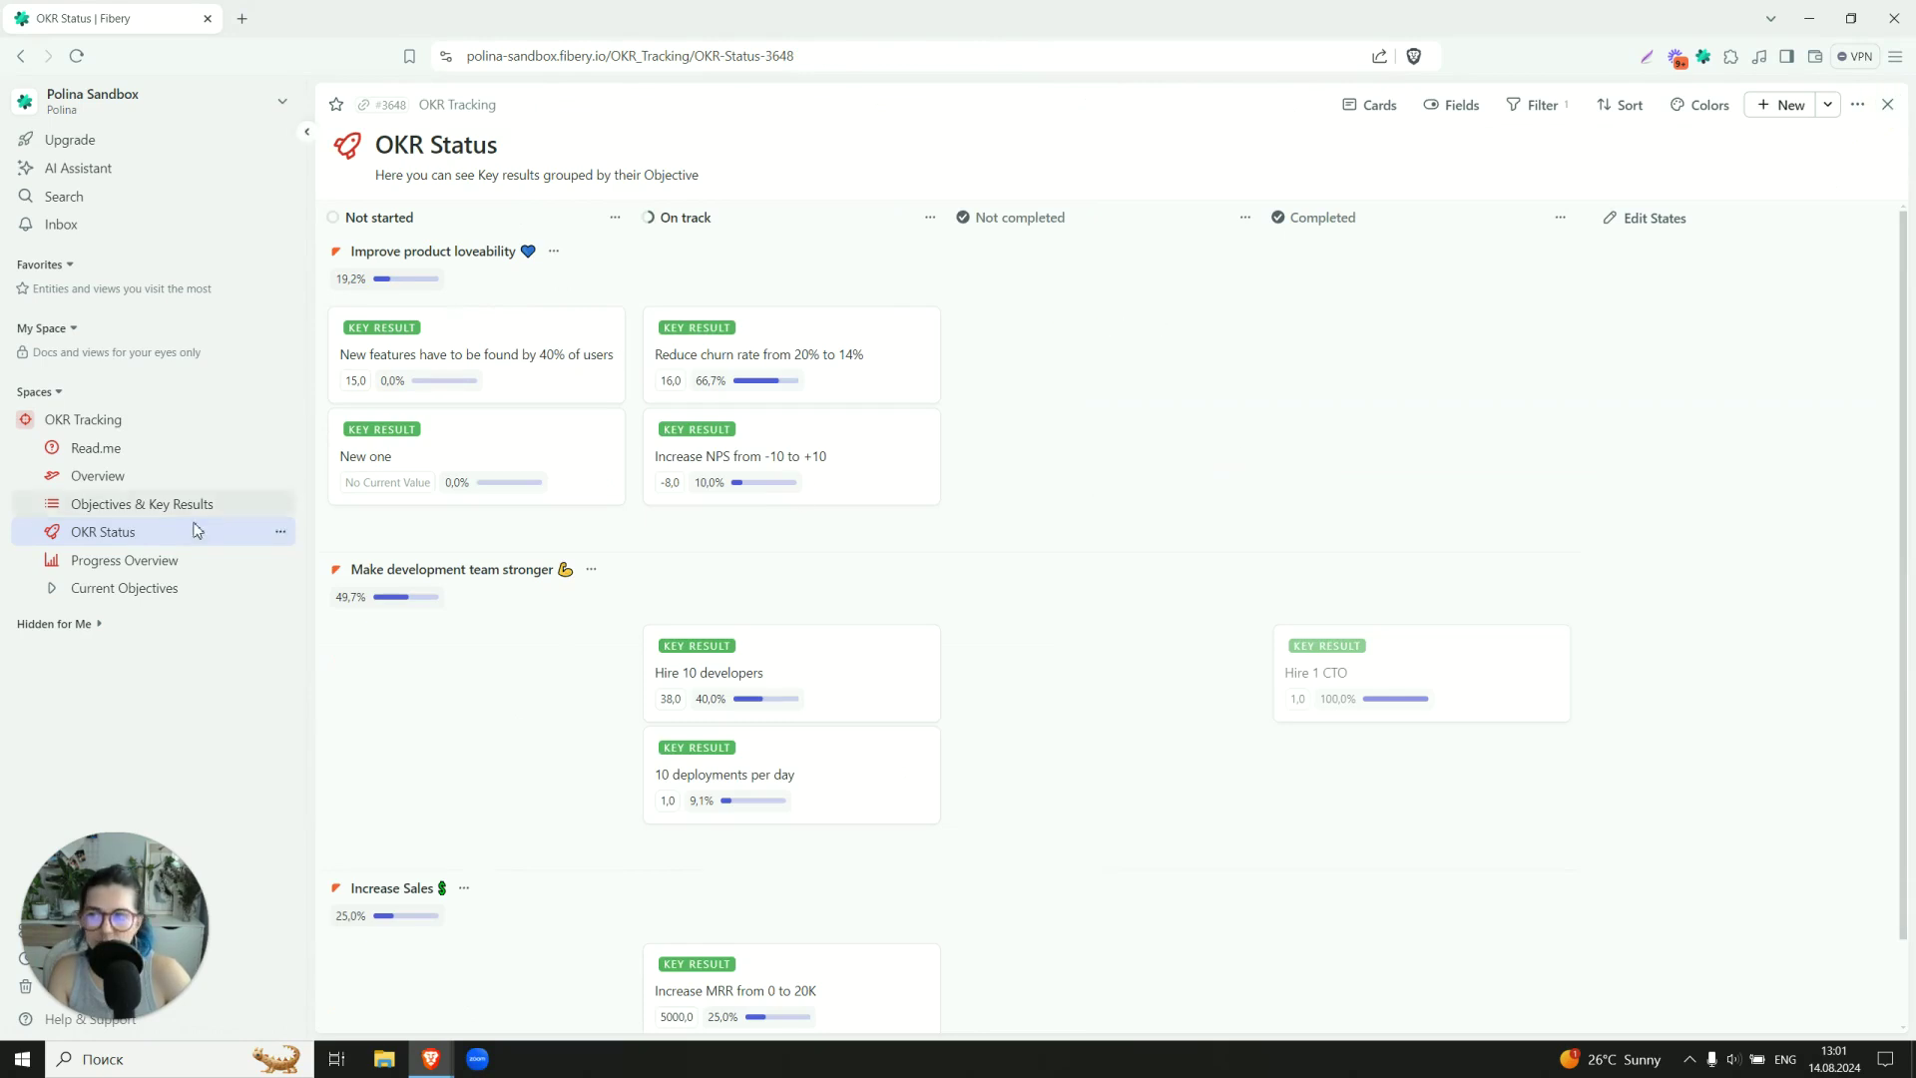
pyautogui.click(140, 504)
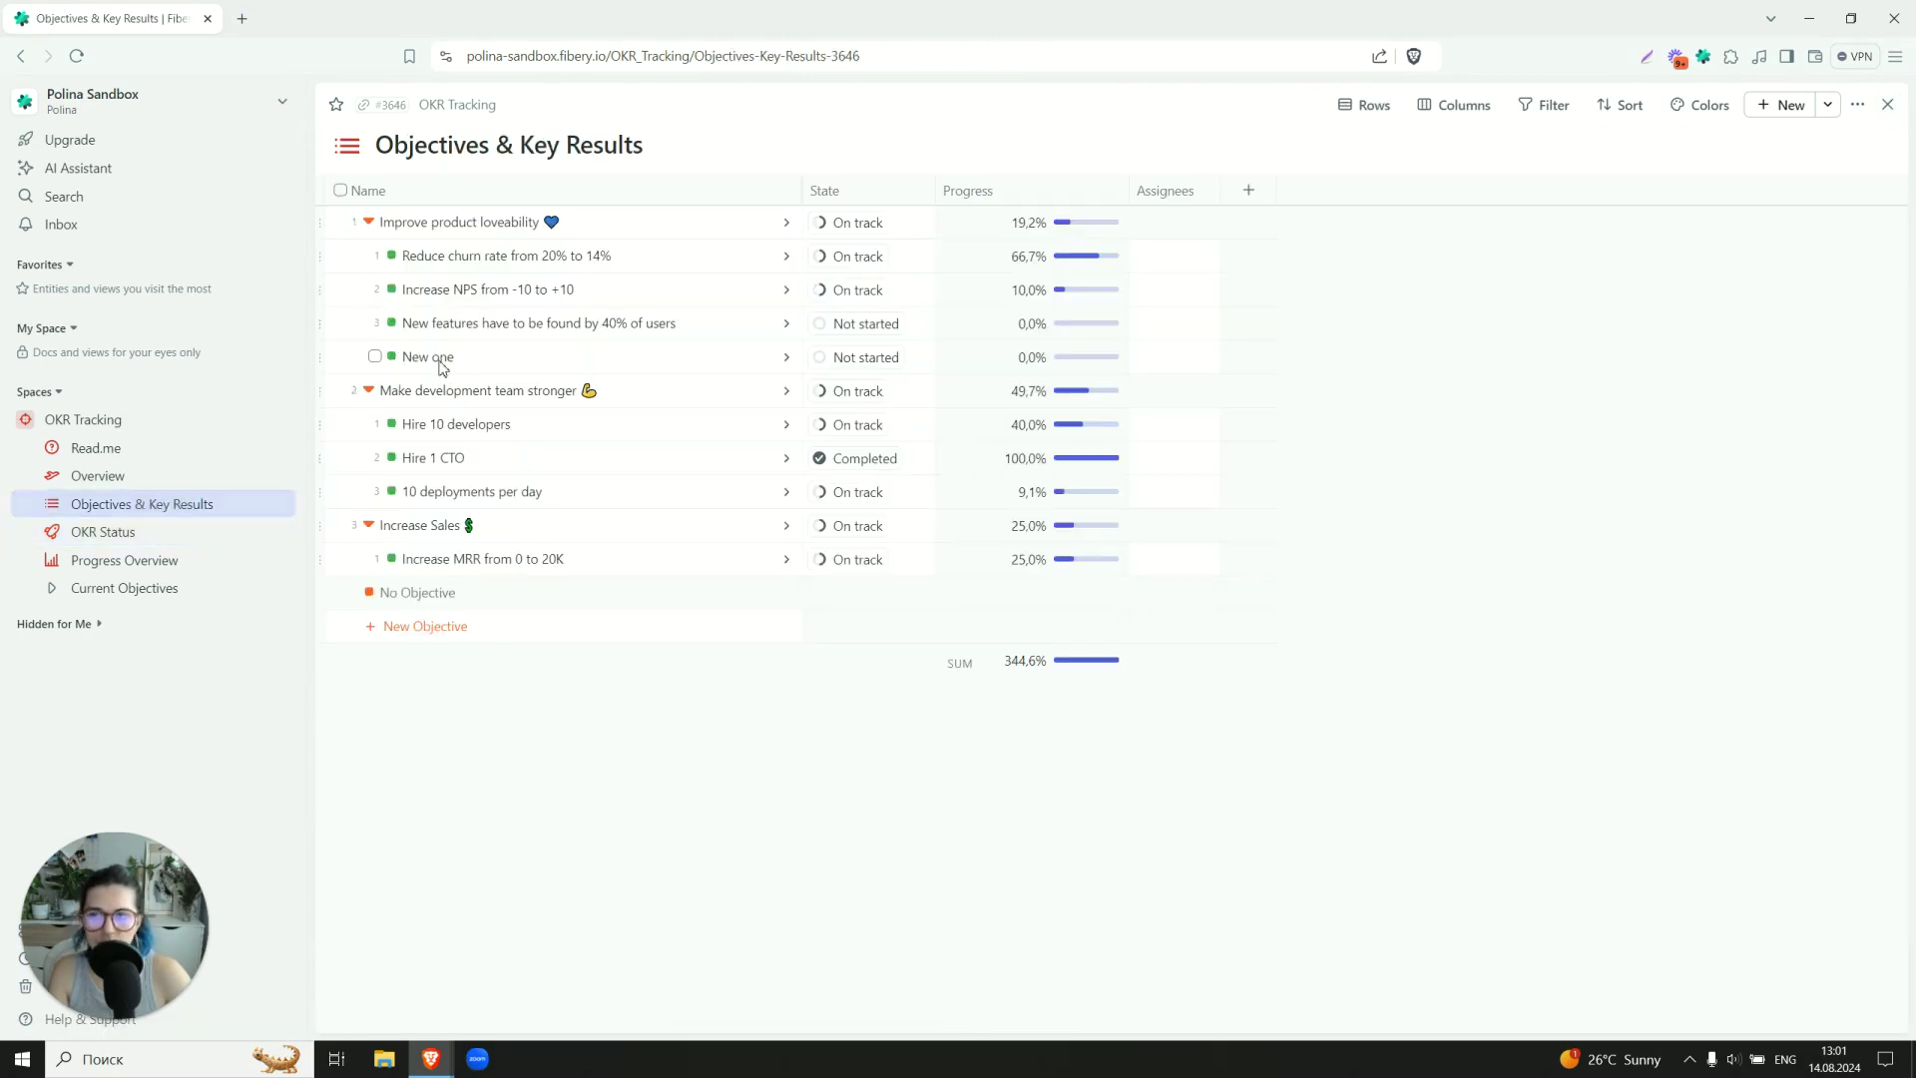
# Return to the OKR Status board, try Large card size, then revert to Small.
pyautogui.click(95, 532)
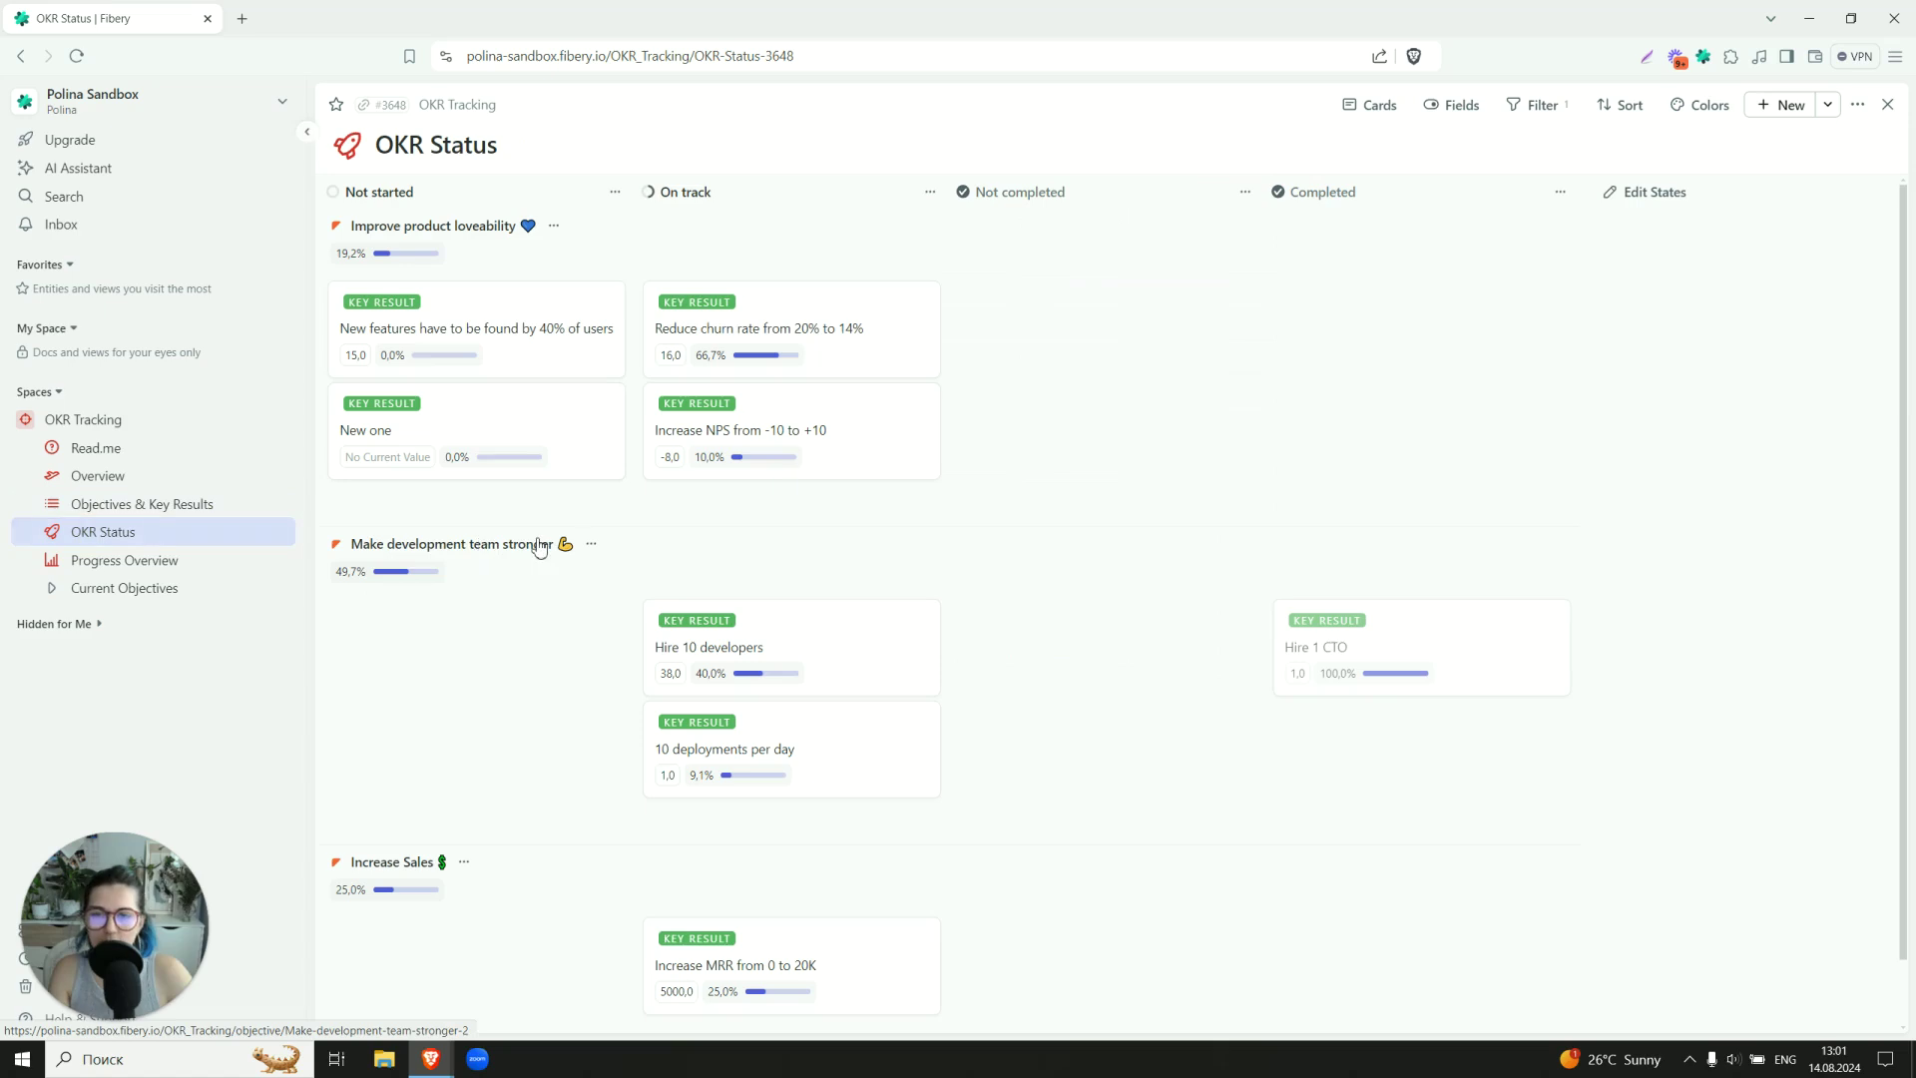
pyautogui.scroll(-1, 524, 526)
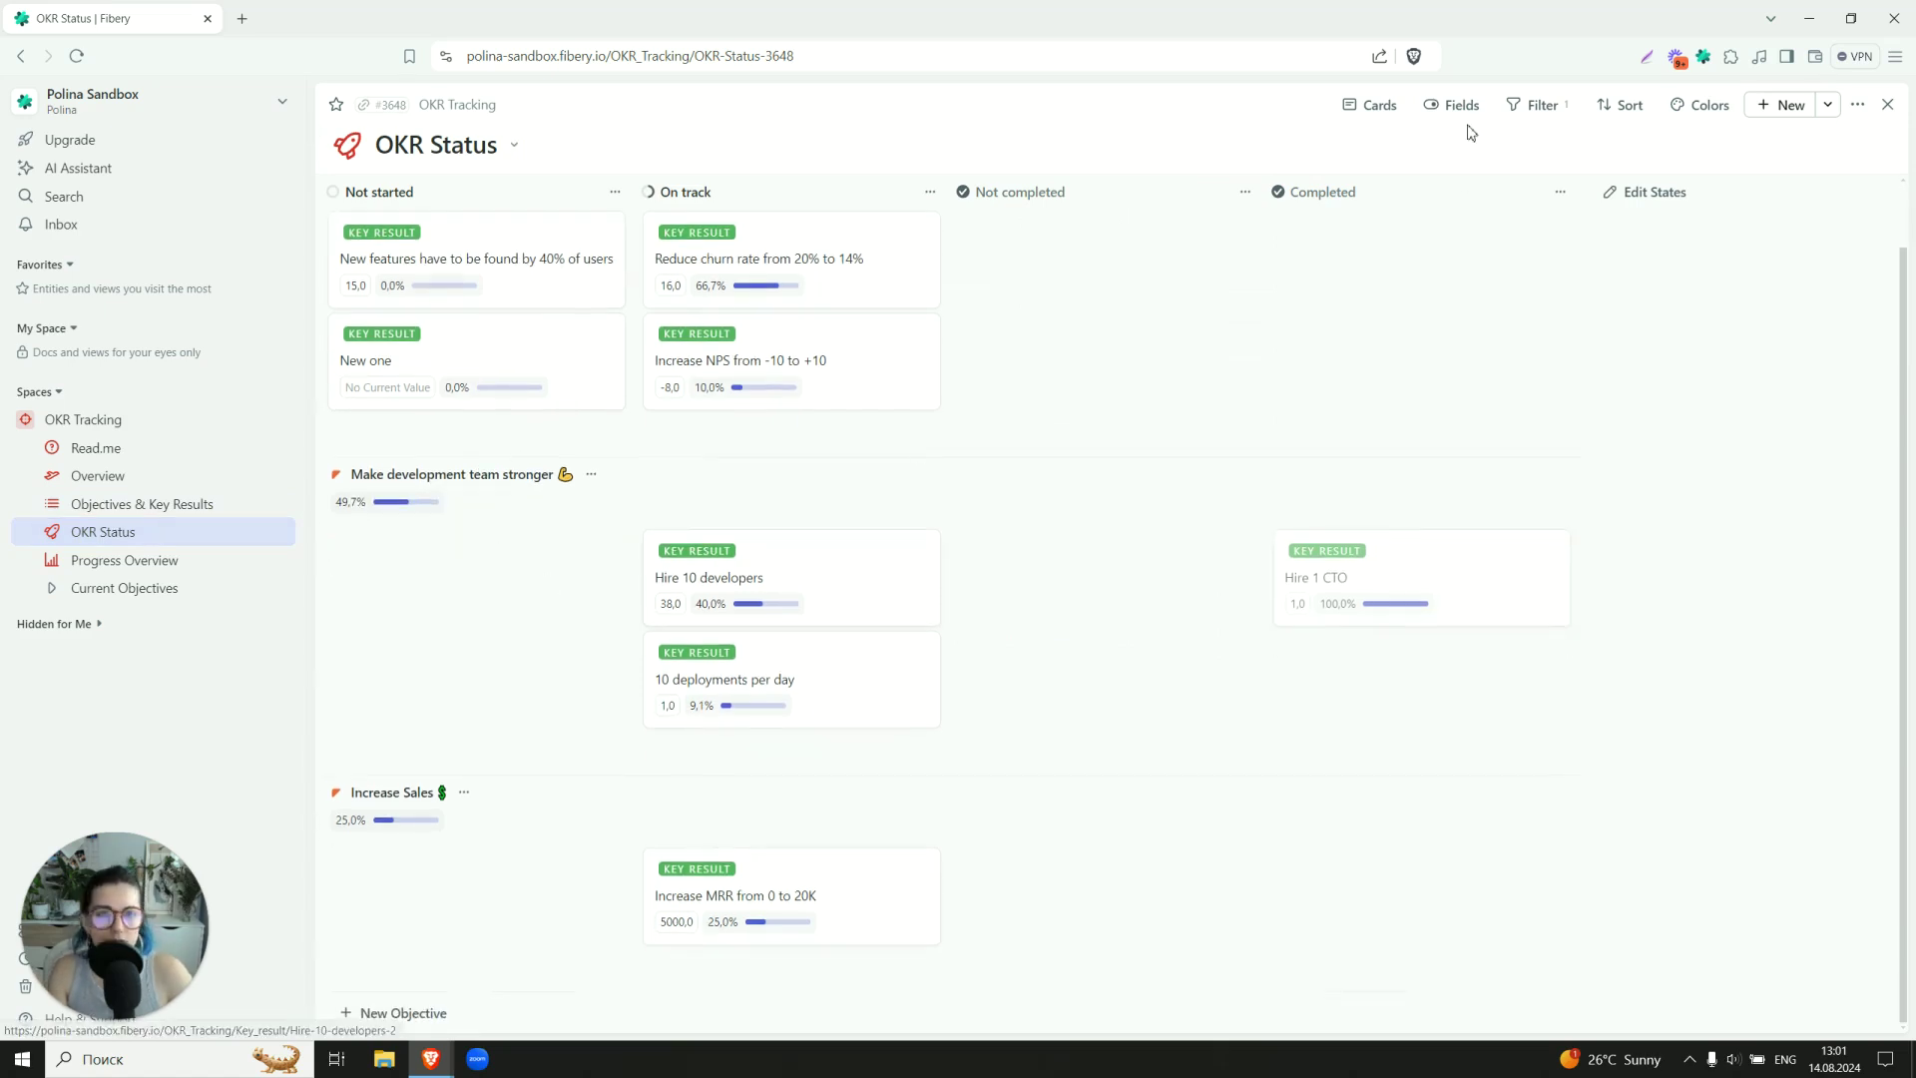
pyautogui.click(1383, 106)
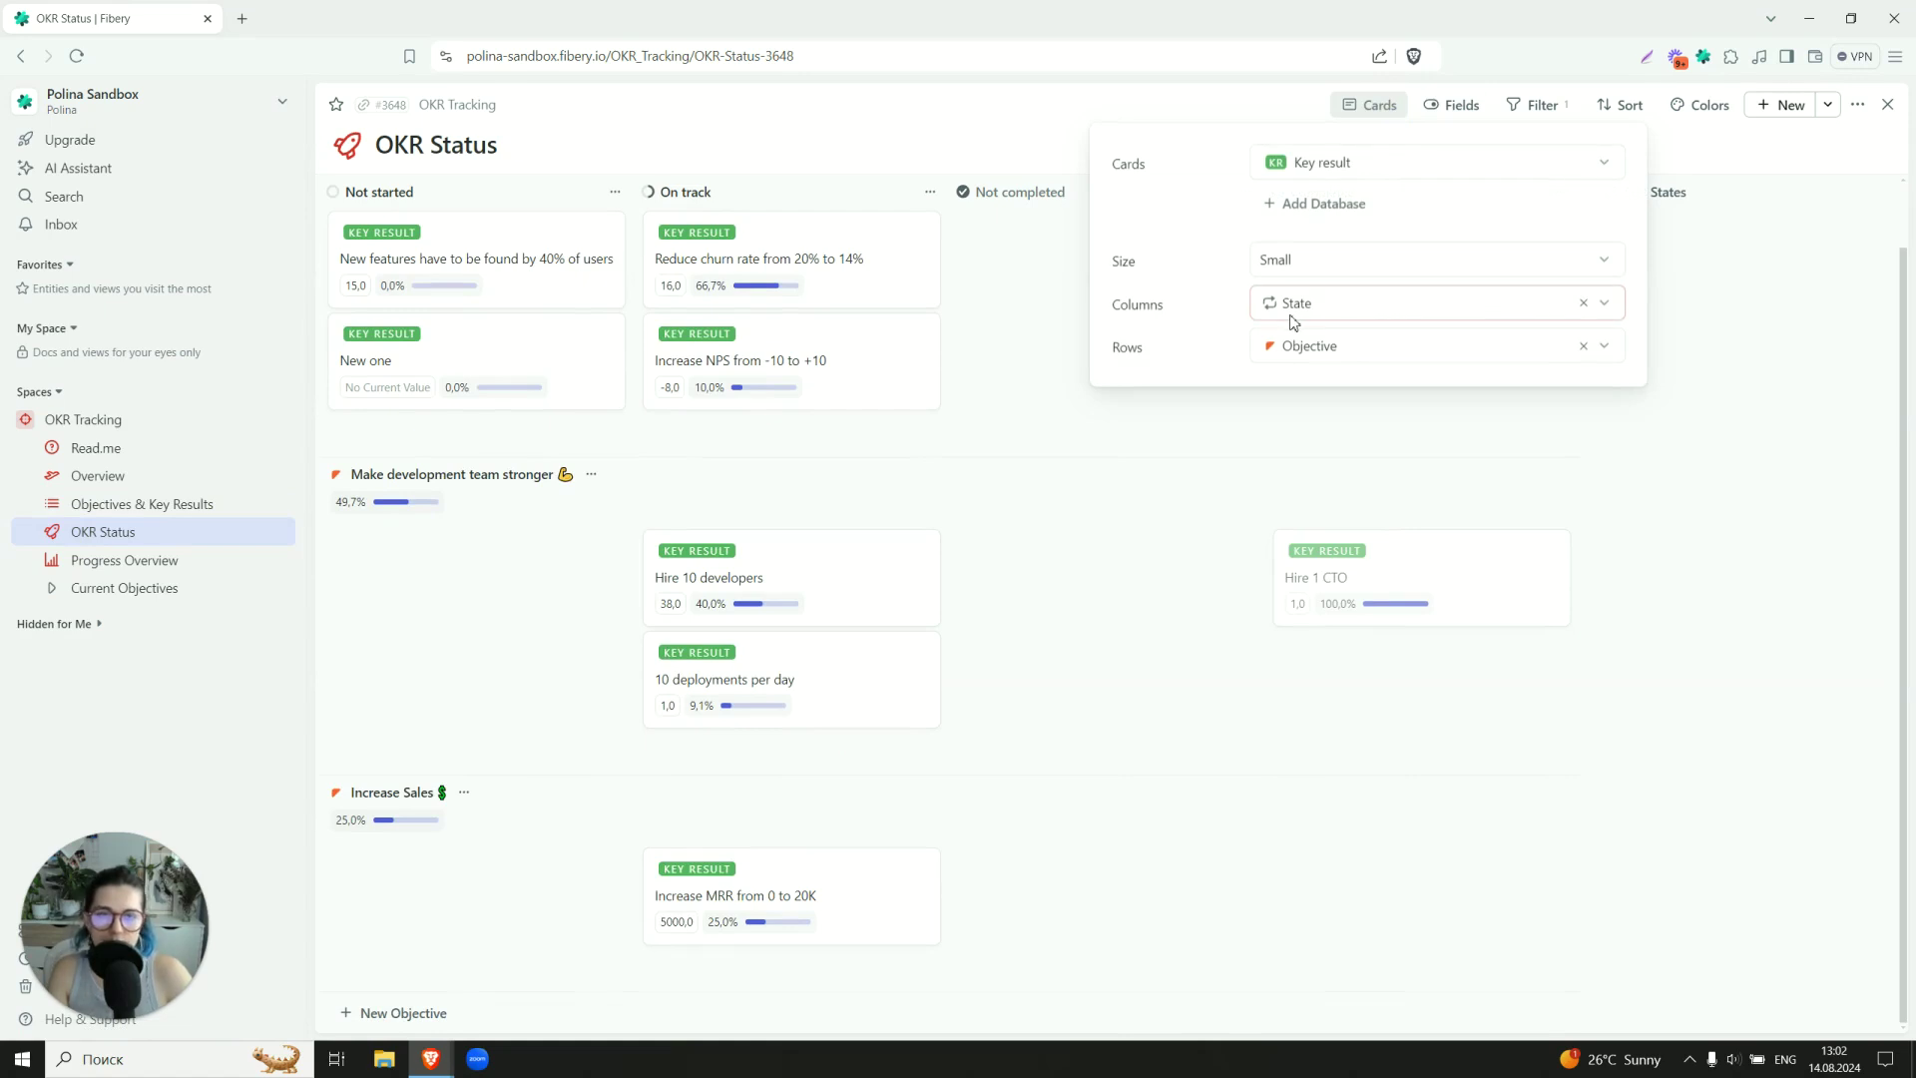
pyautogui.click(1295, 261)
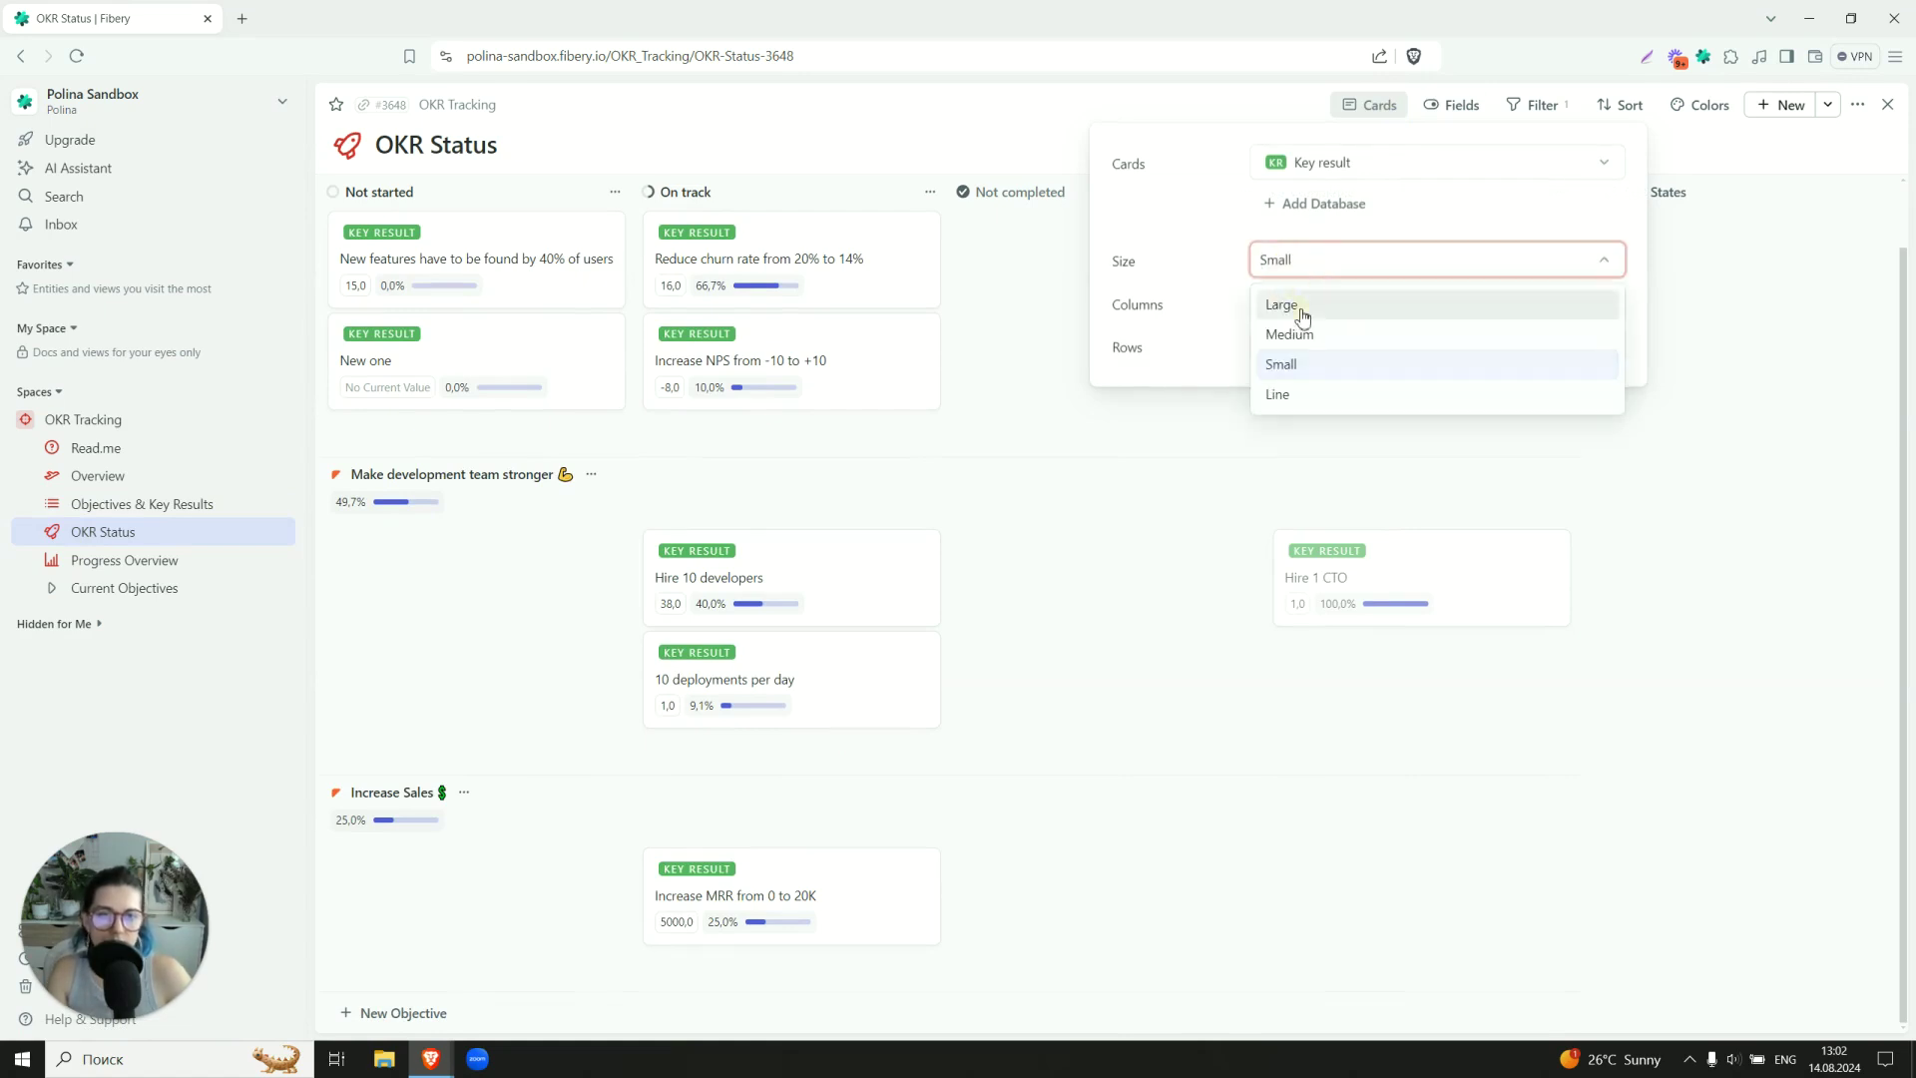
pyautogui.click(1302, 307)
pyautogui.click(1299, 261)
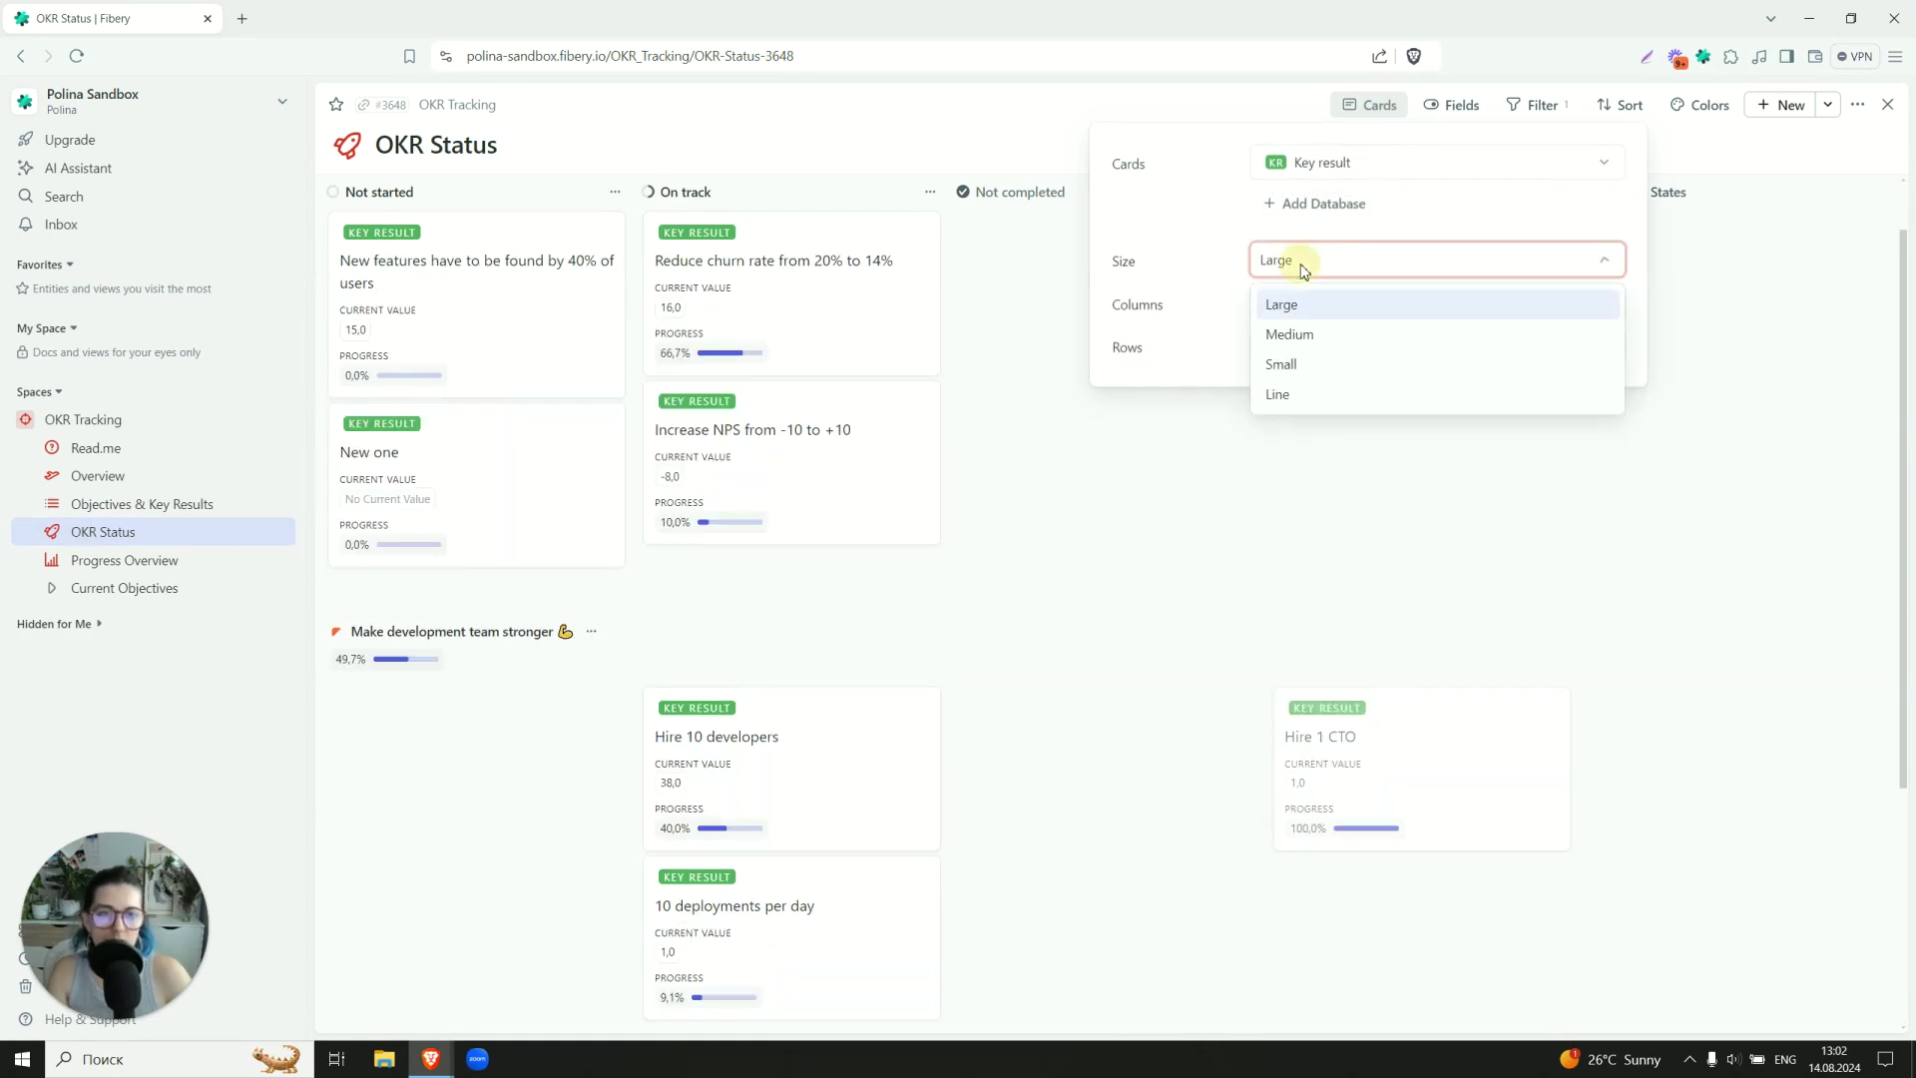
pyautogui.click(1302, 367)
# Briefly show then hide Initial Value, Target Value and State on cards; view the Objective rows filter.
pyautogui.click(1449, 108)
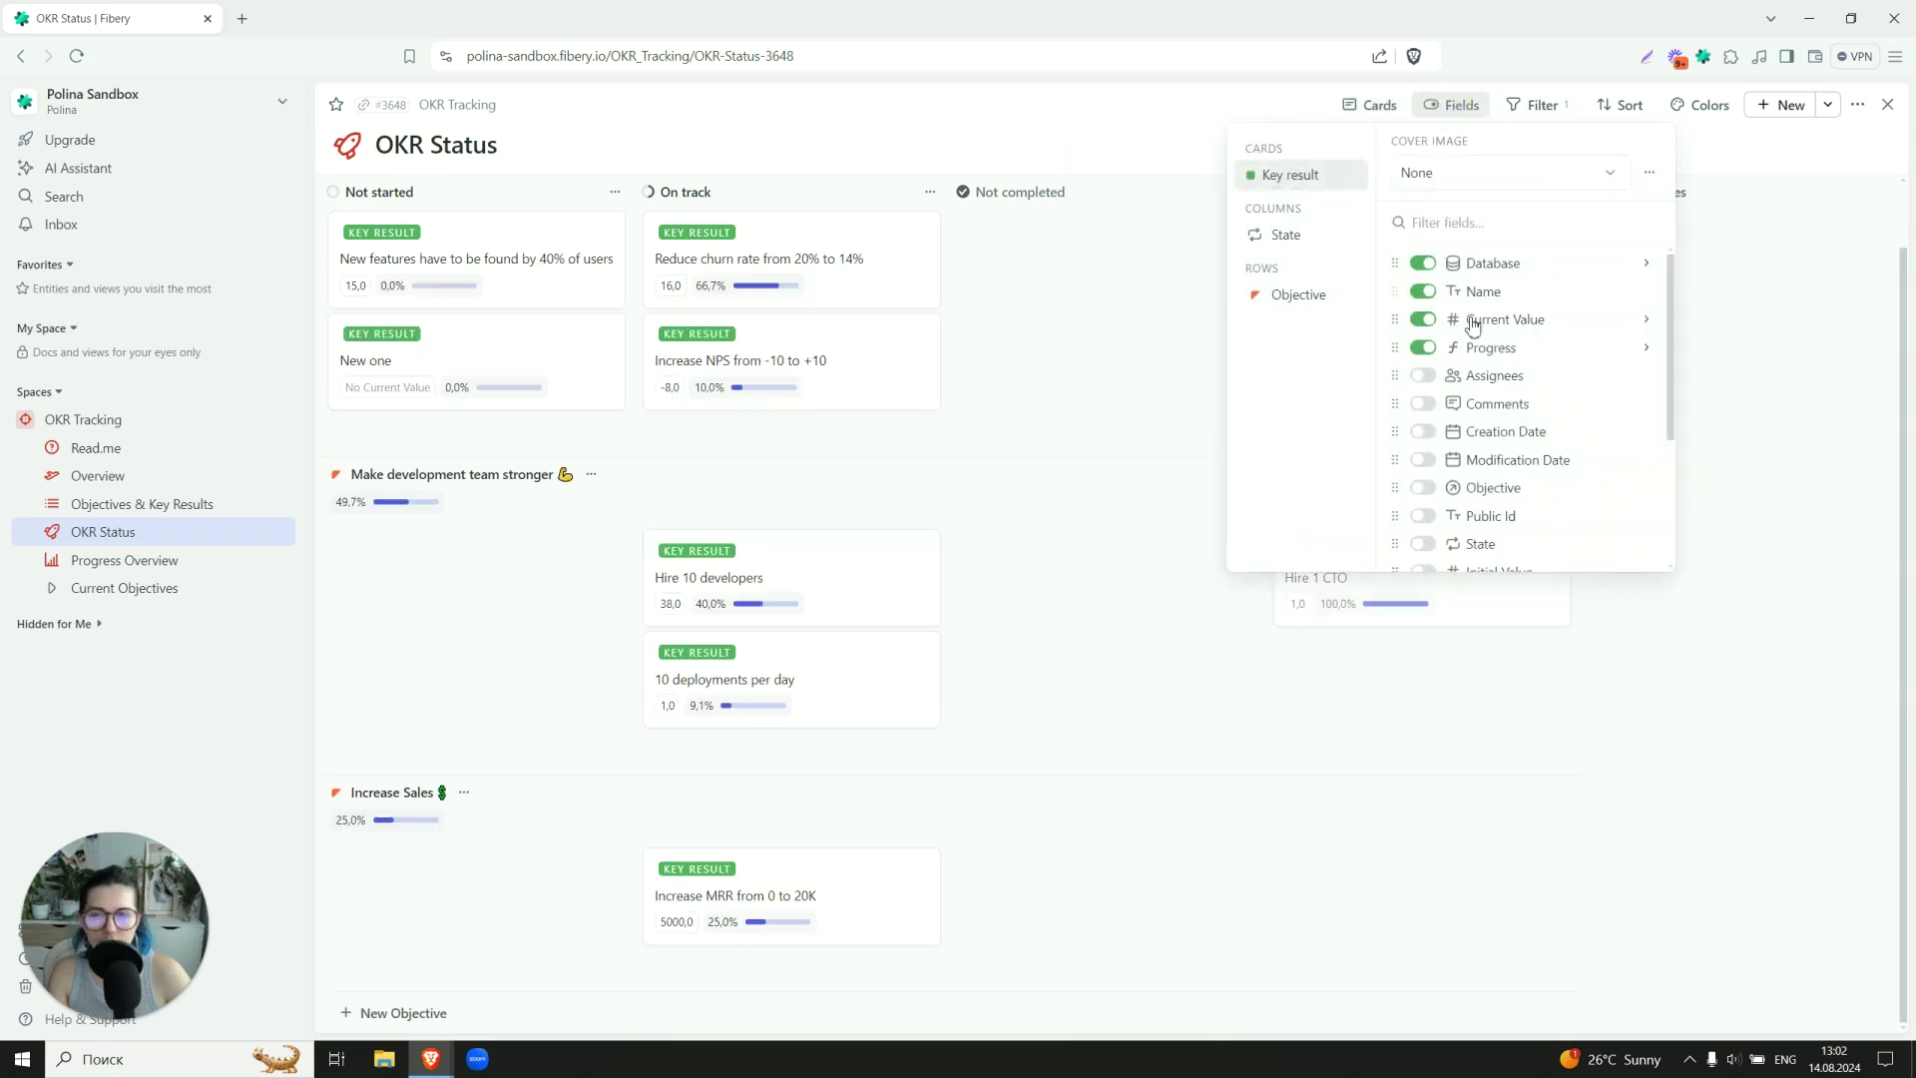
pyautogui.scroll(-3, 1472, 329)
pyautogui.click(1426, 385)
pyautogui.click(1424, 358)
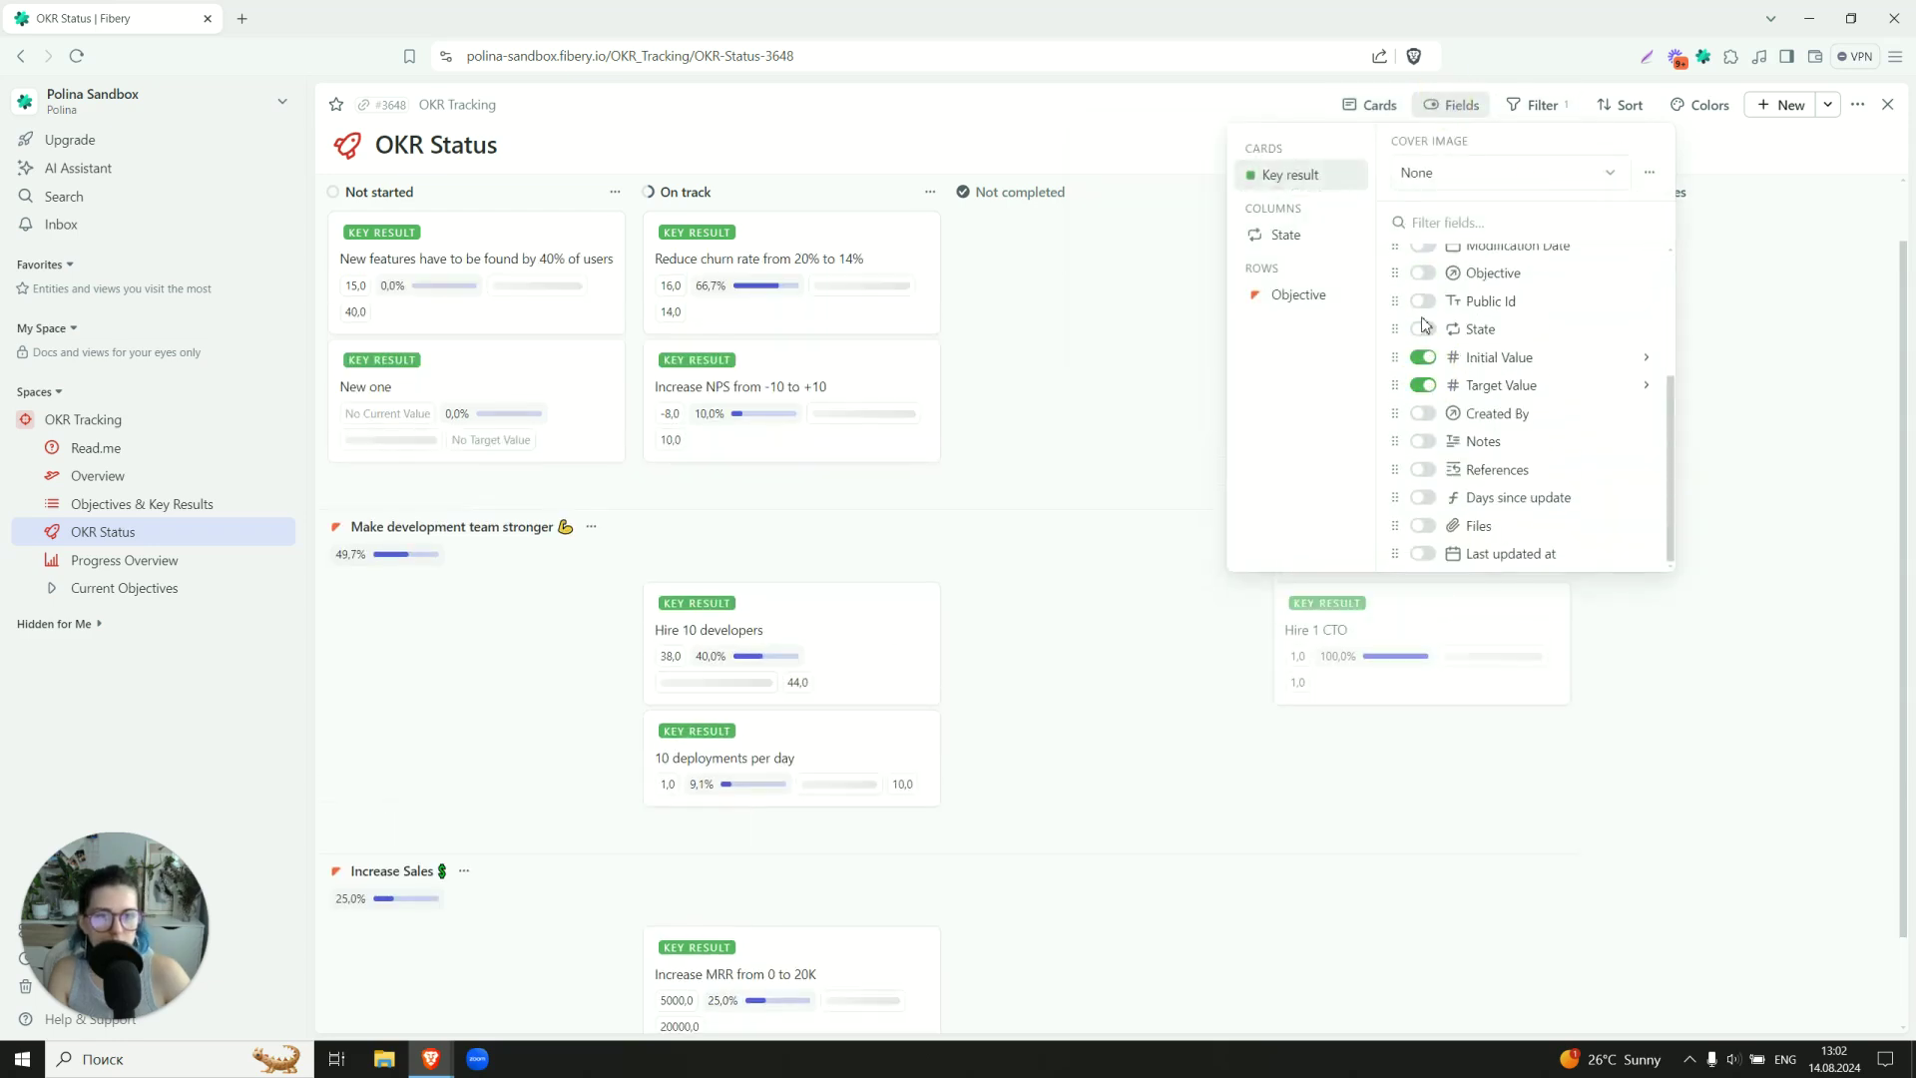
pyautogui.click(1424, 330)
pyautogui.click(1424, 331)
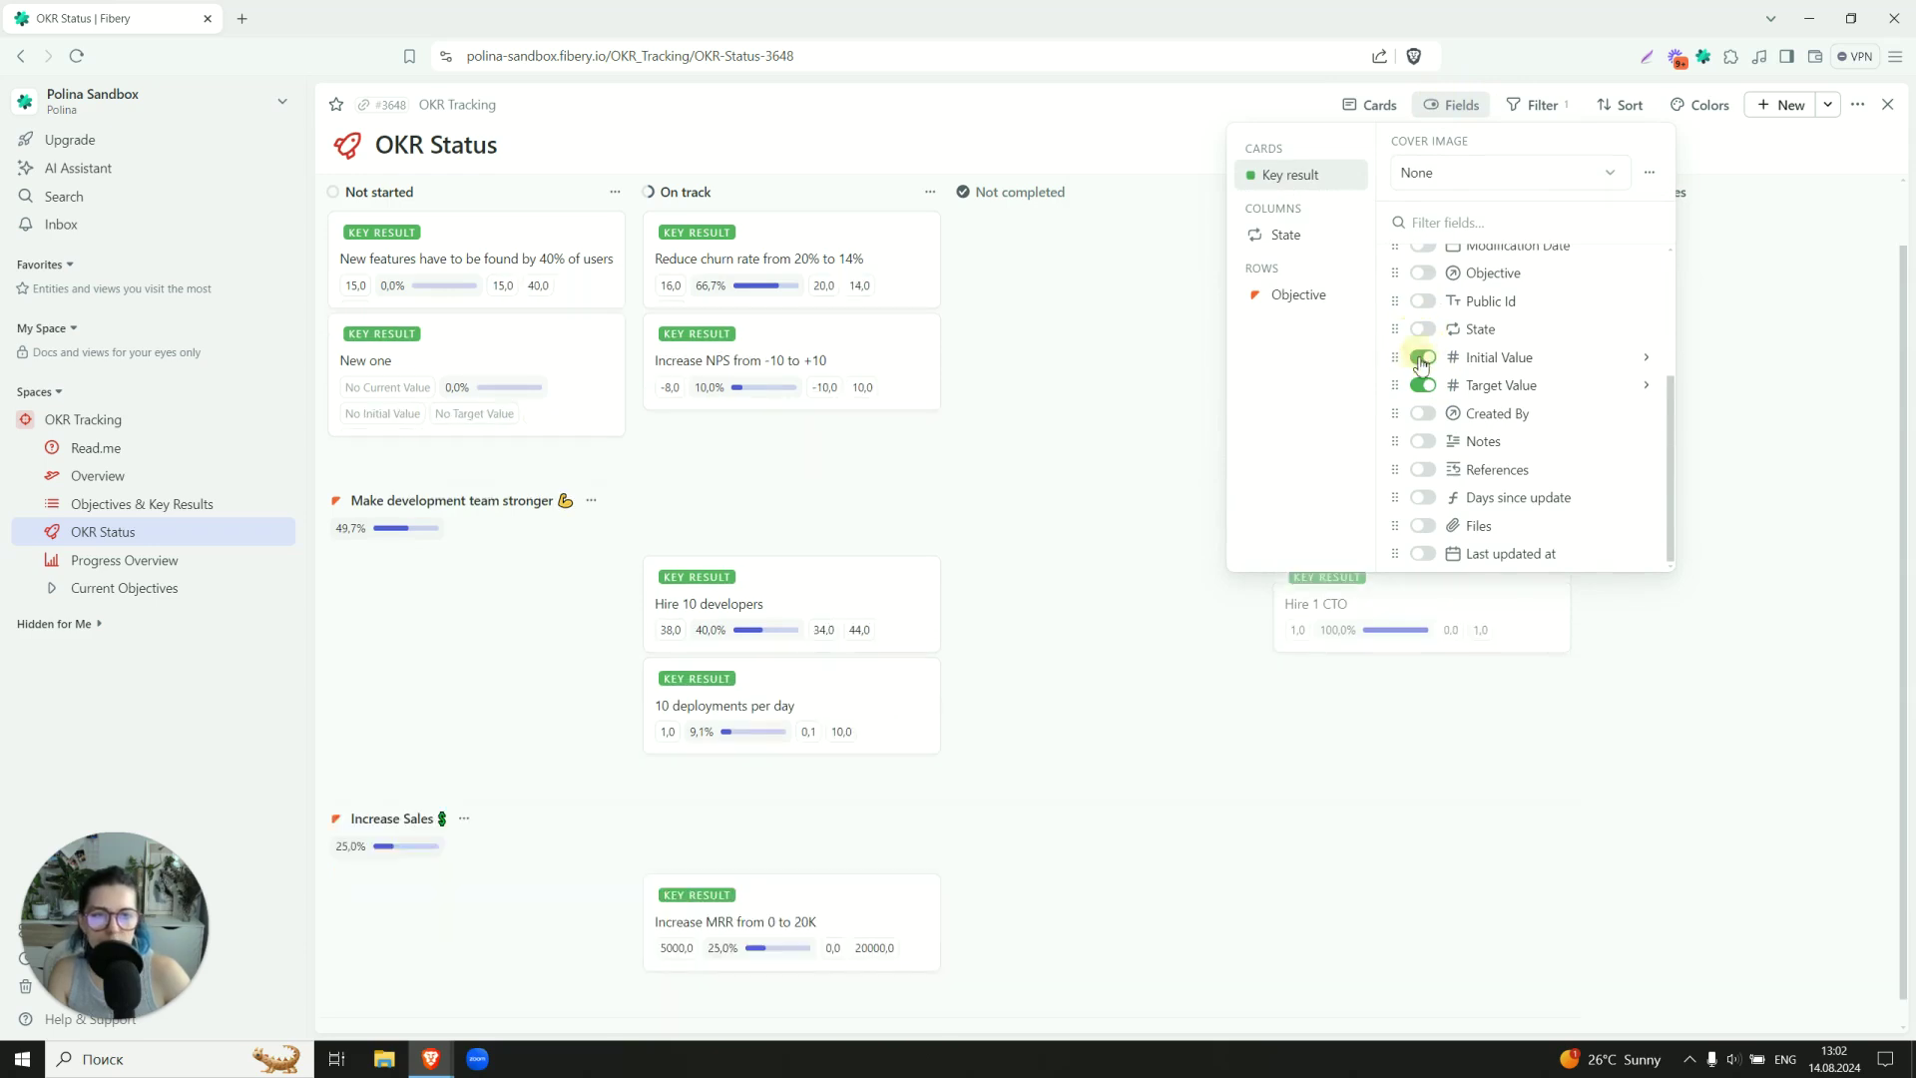
pyautogui.click(1424, 357)
pyautogui.click(1424, 385)
pyautogui.click(1016, 736)
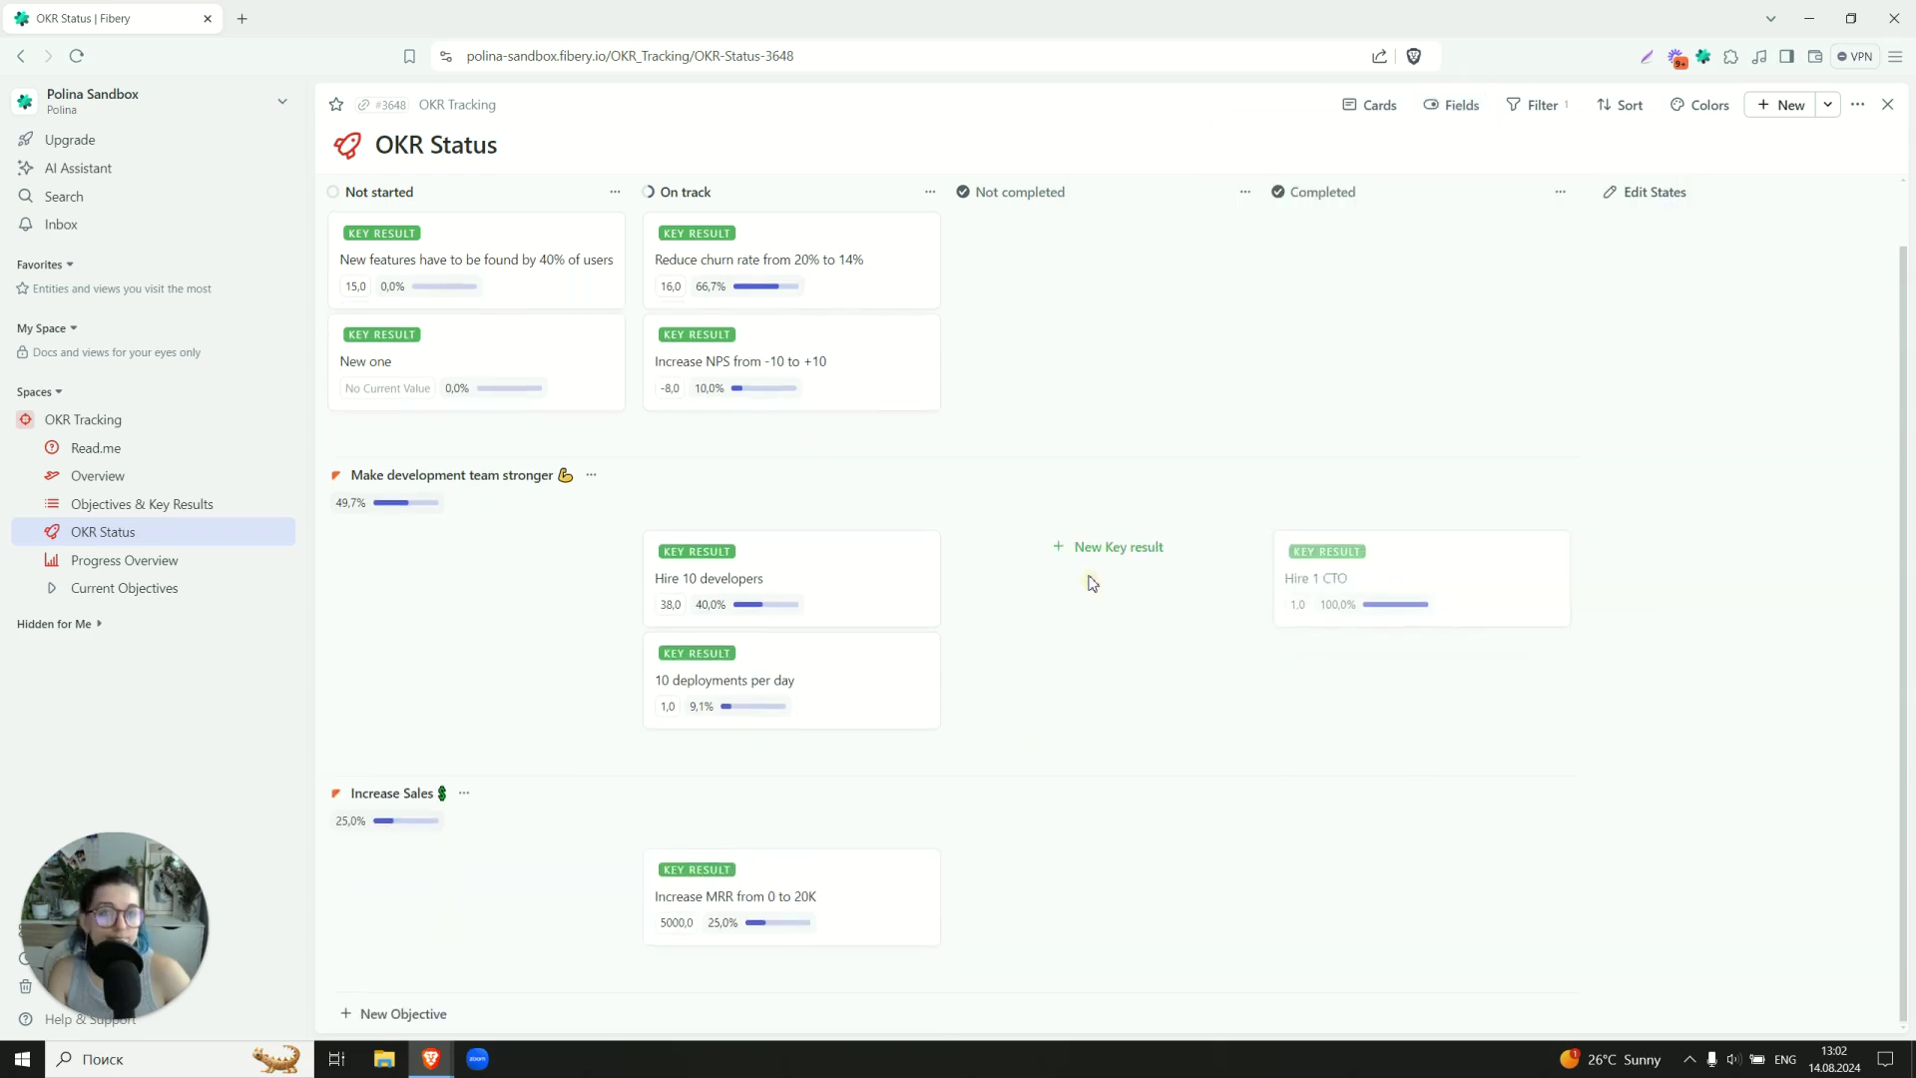
pyautogui.click(1537, 118)
pyautogui.click(1245, 297)
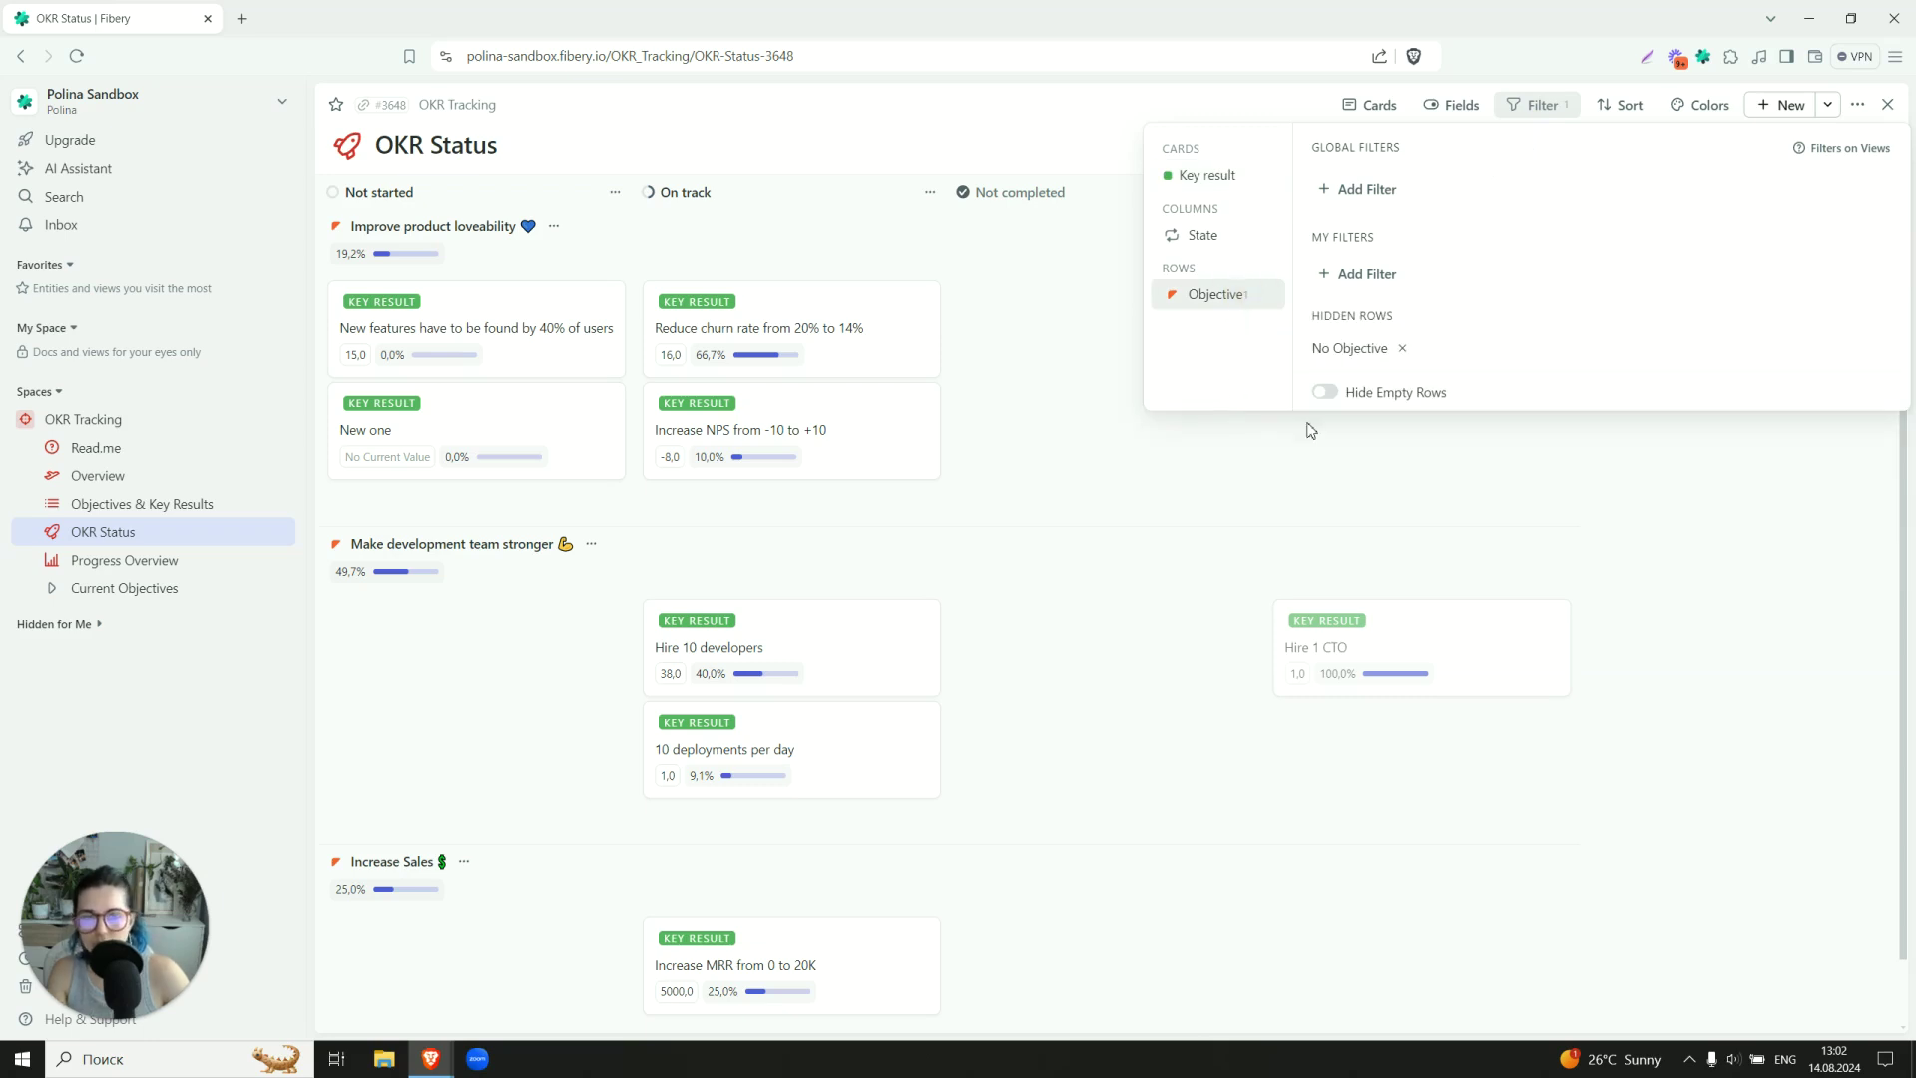
# Close the filter settings and begin adding a new objective at the bottom of the board.
pyautogui.click(1033, 504)
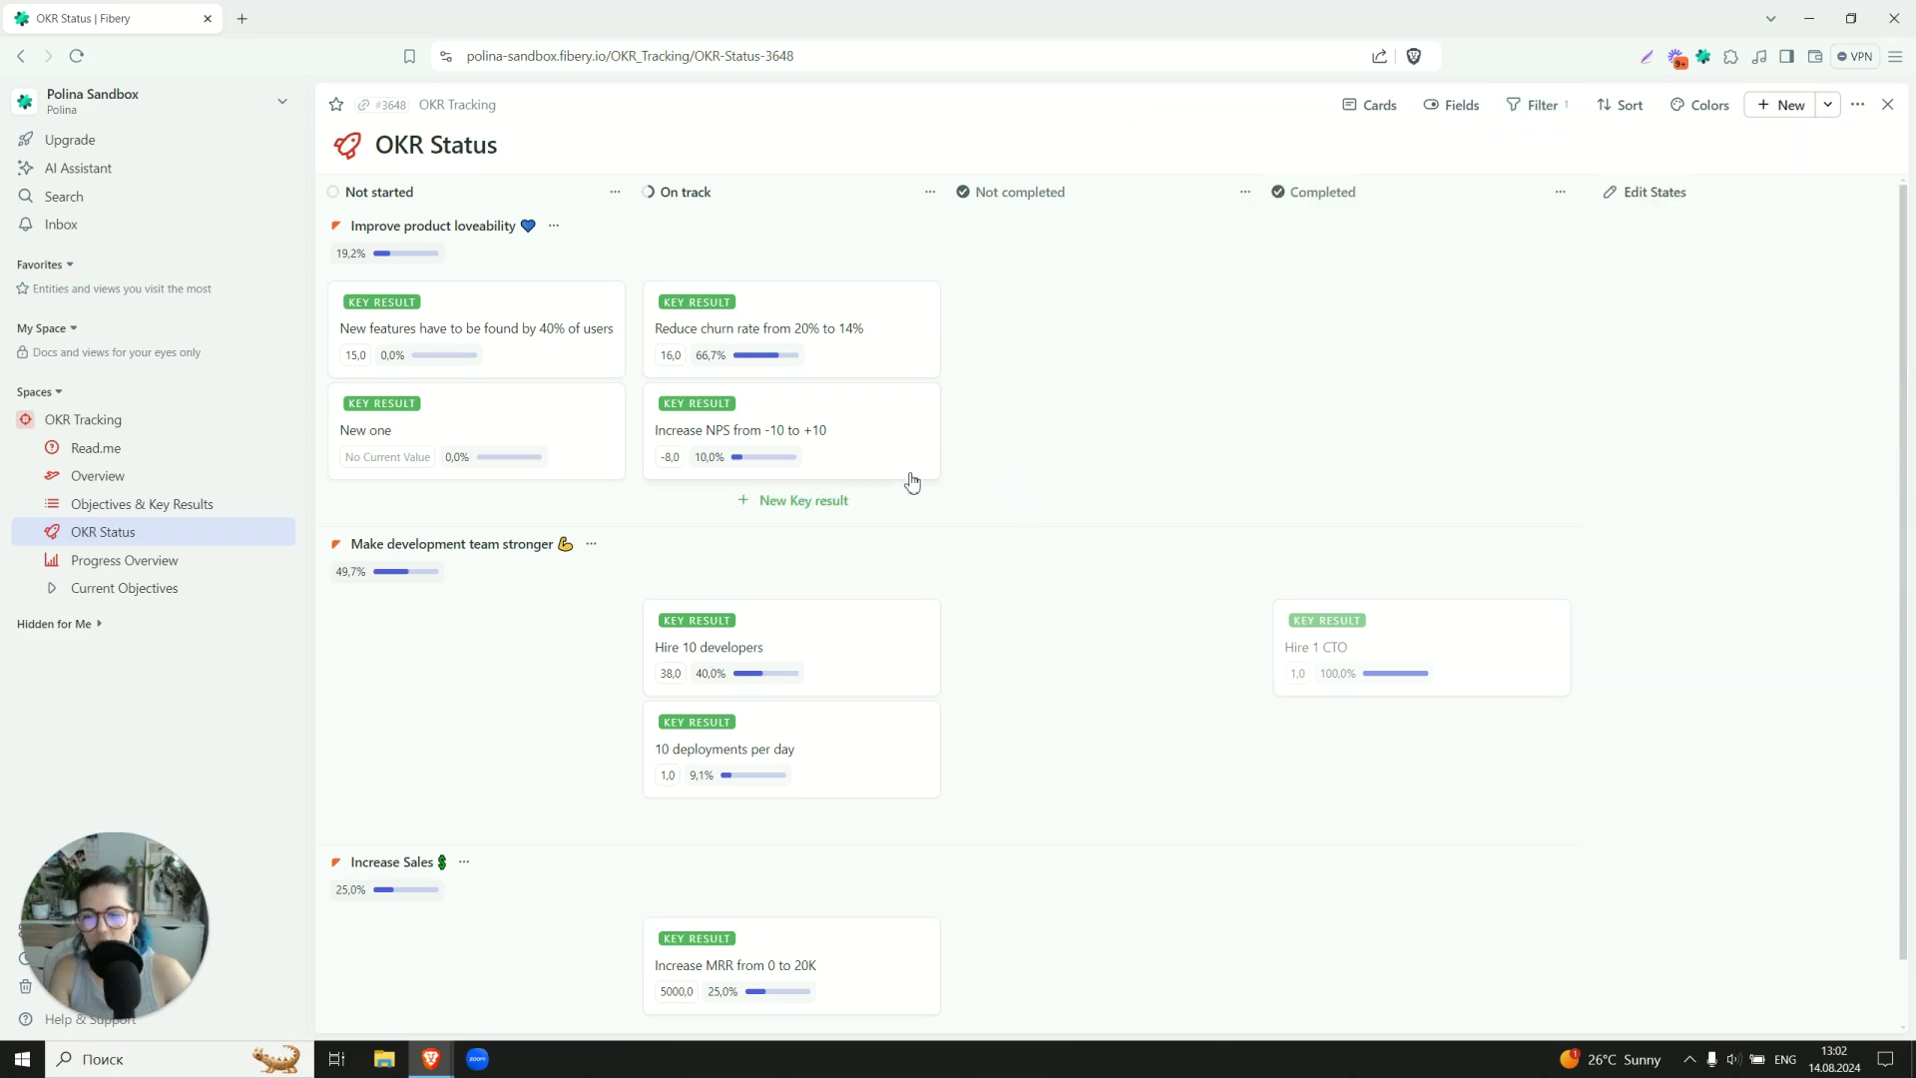
pyautogui.scroll(-2, 415, 958)
pyautogui.click(394, 1017)
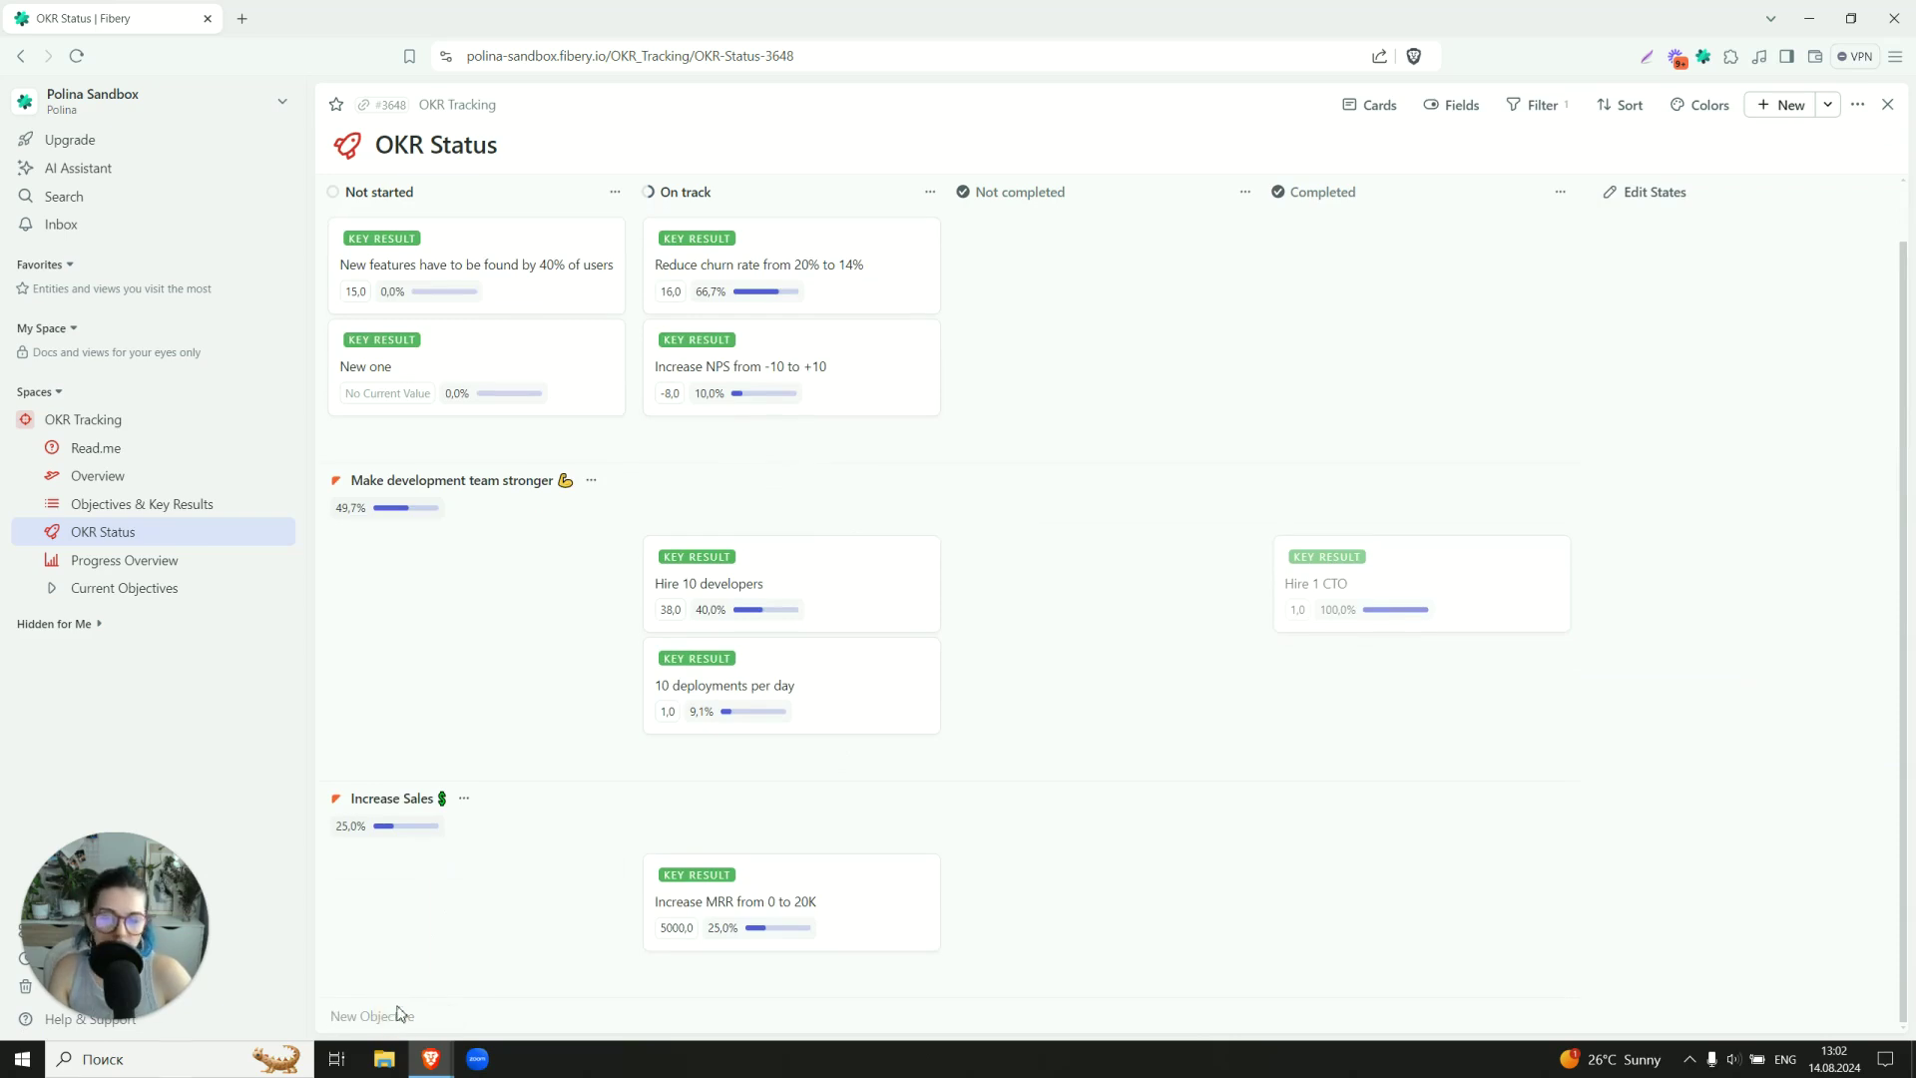
pyautogui.scroll(2, 1299, 544)
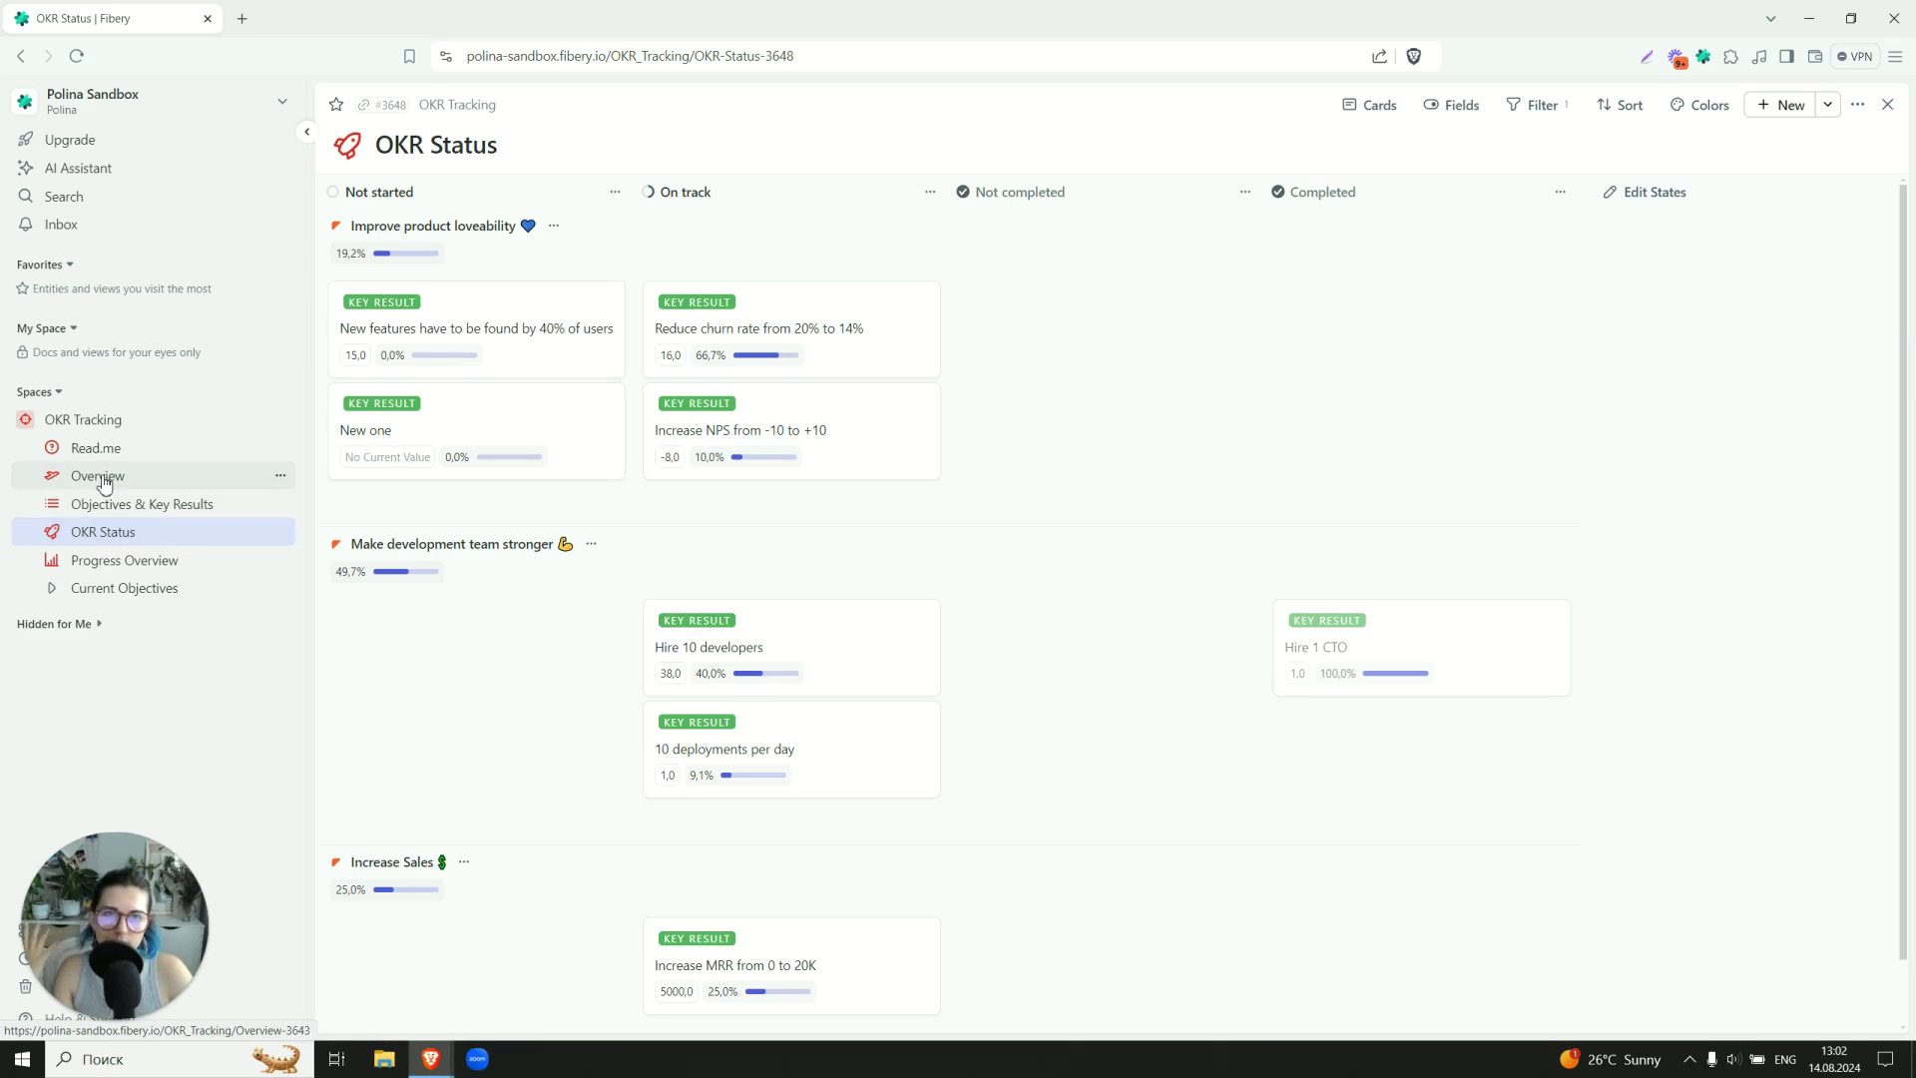
# Open the Progress Overview report and inspect the key-result bars against the 0.75 marker.
pyautogui.click(112, 568)
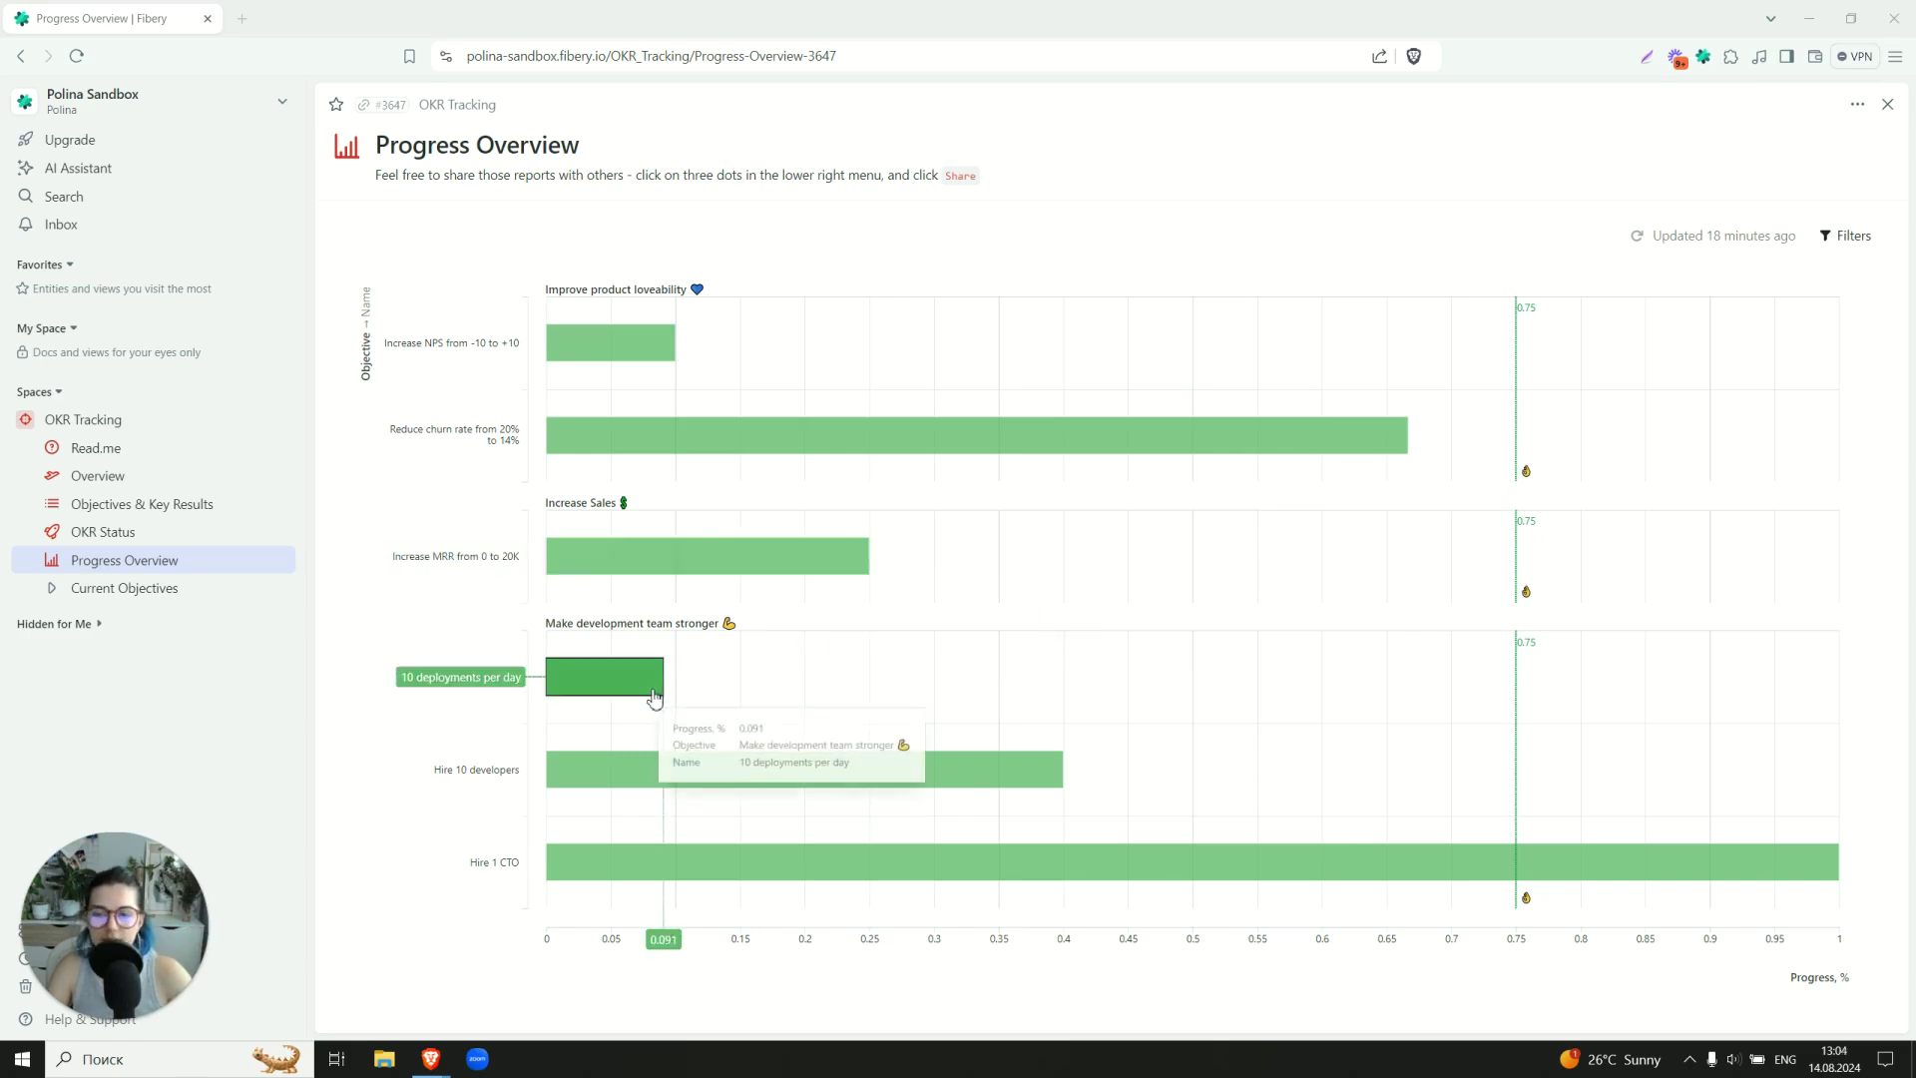
pyautogui.moveTo(658, 780)
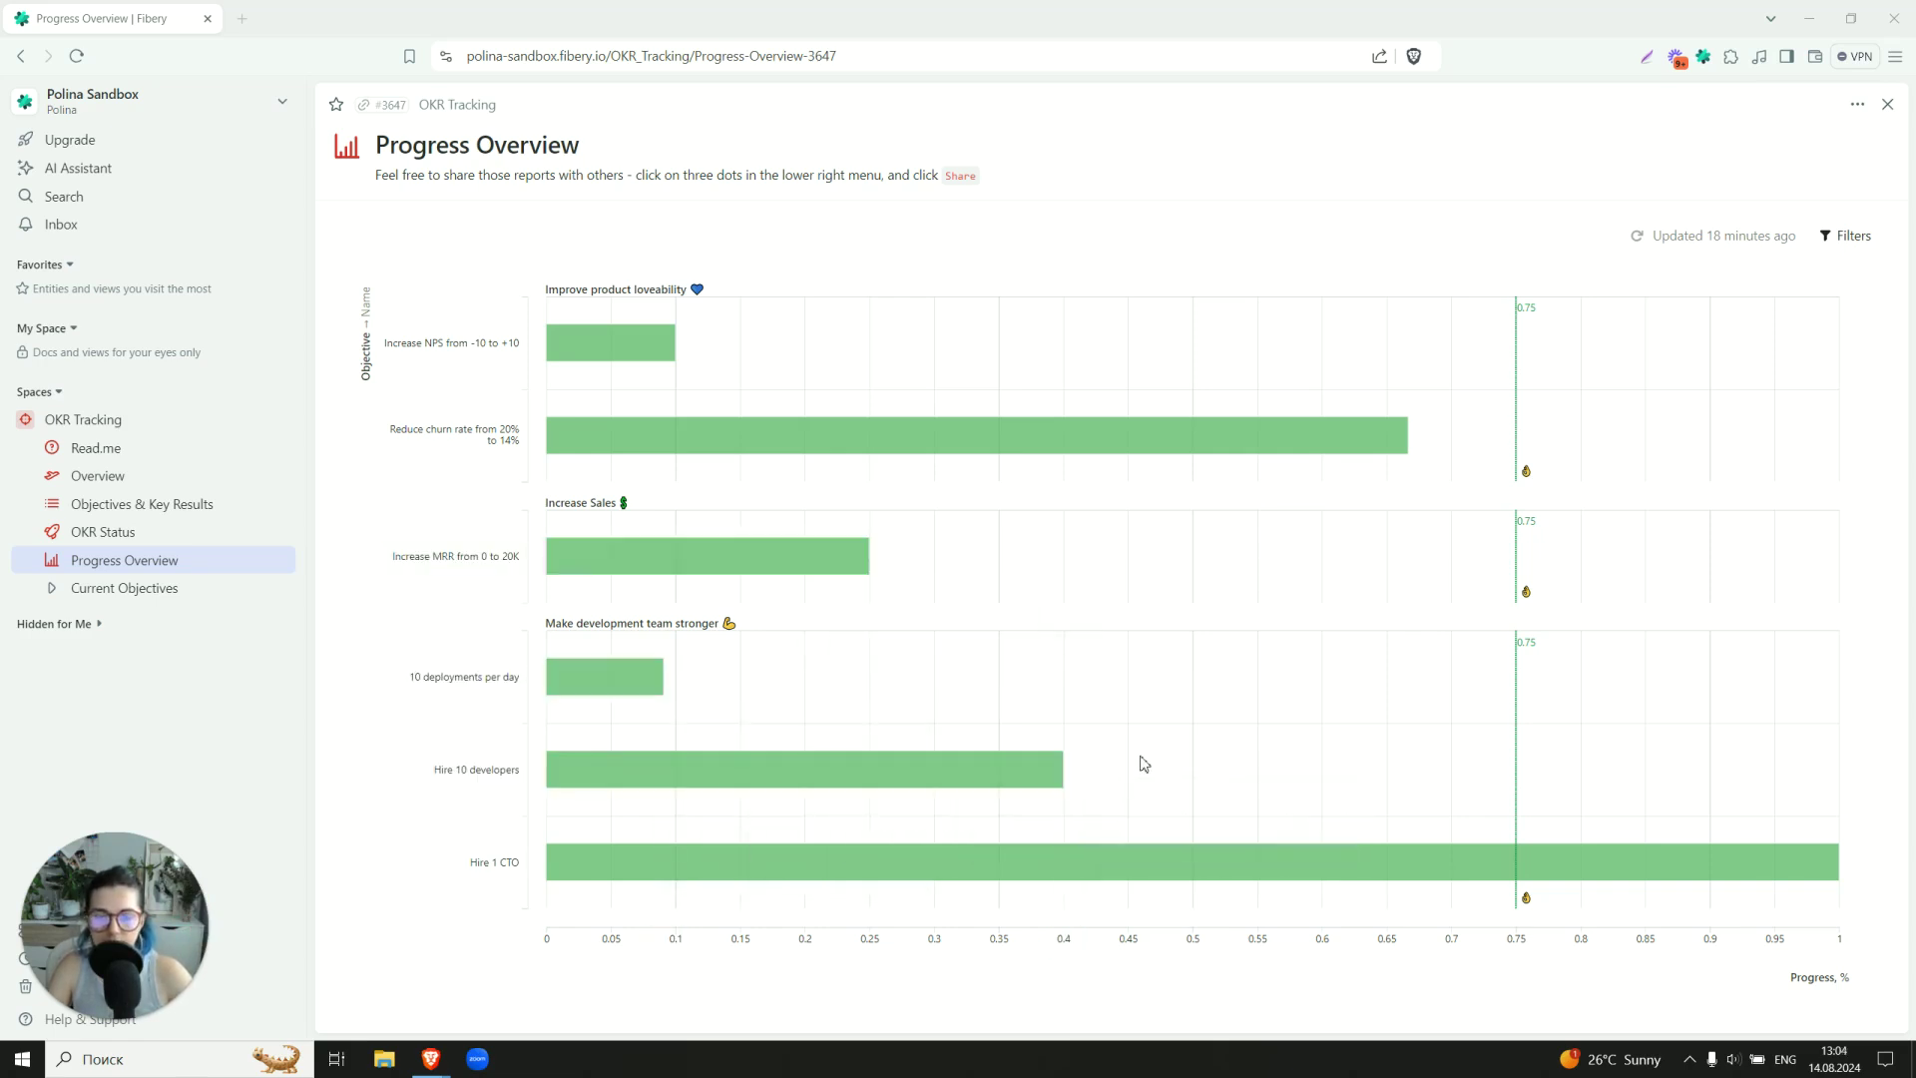
pyautogui.moveTo(1104, 861)
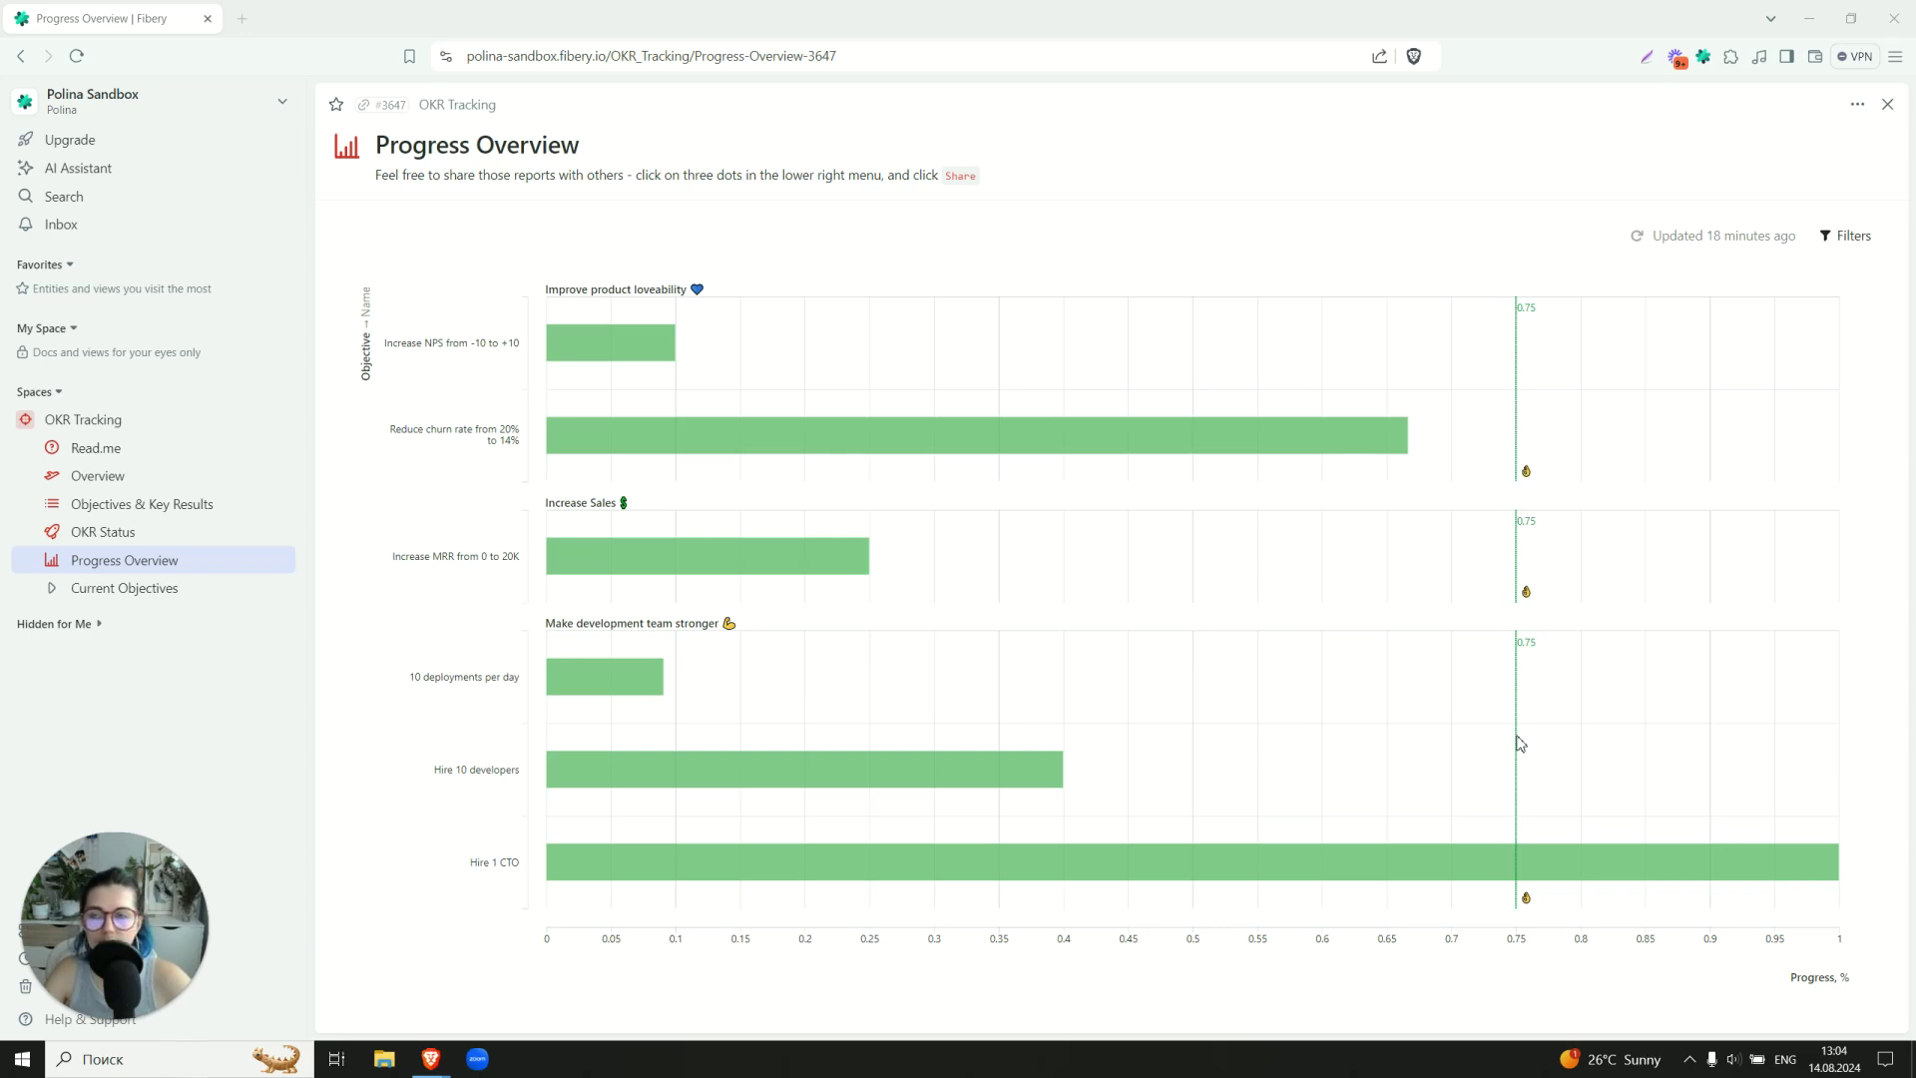
# Open and dismiss the Progress Overview report's ··· actions menu.
pyautogui.click(1856, 104)
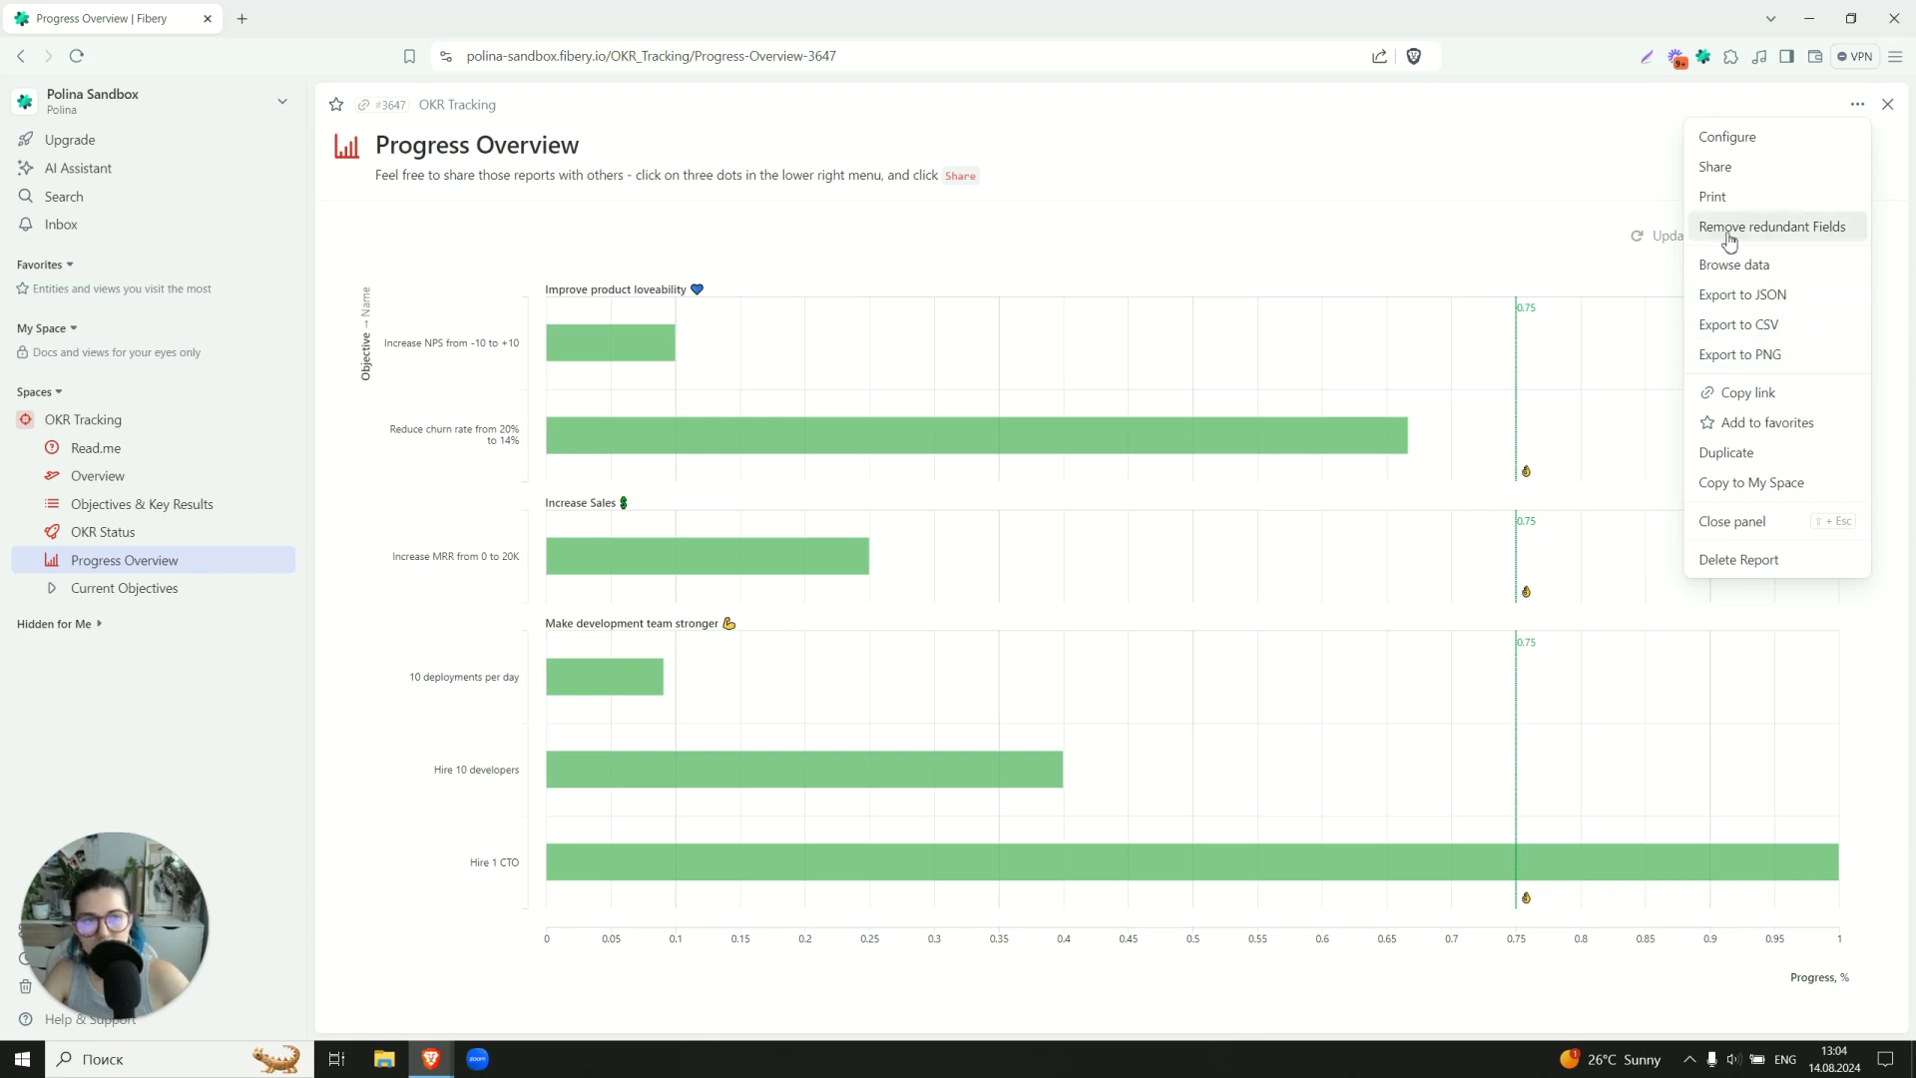
pyautogui.click(1444, 199)
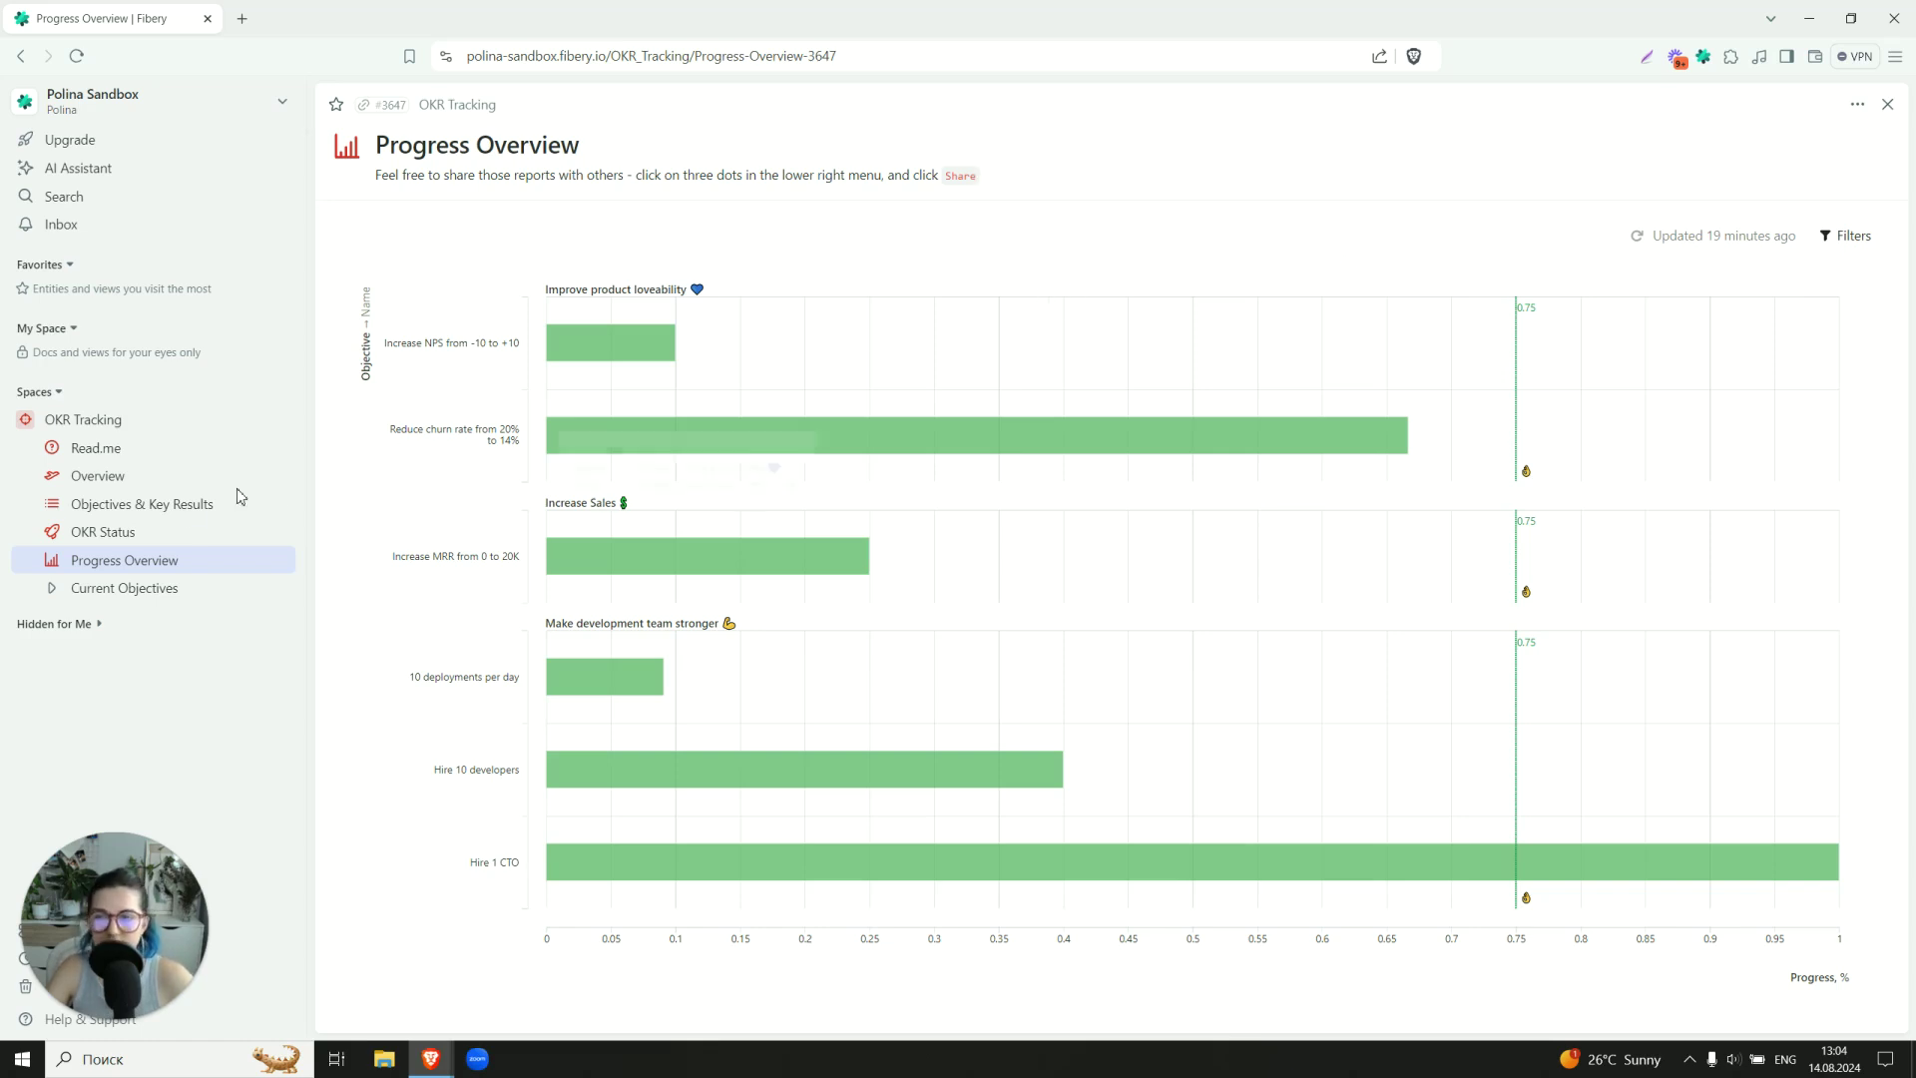
# Return to the OKR Status board, expand the Current Objectives smart folder and widen the sidebar.
pyautogui.click(117, 531)
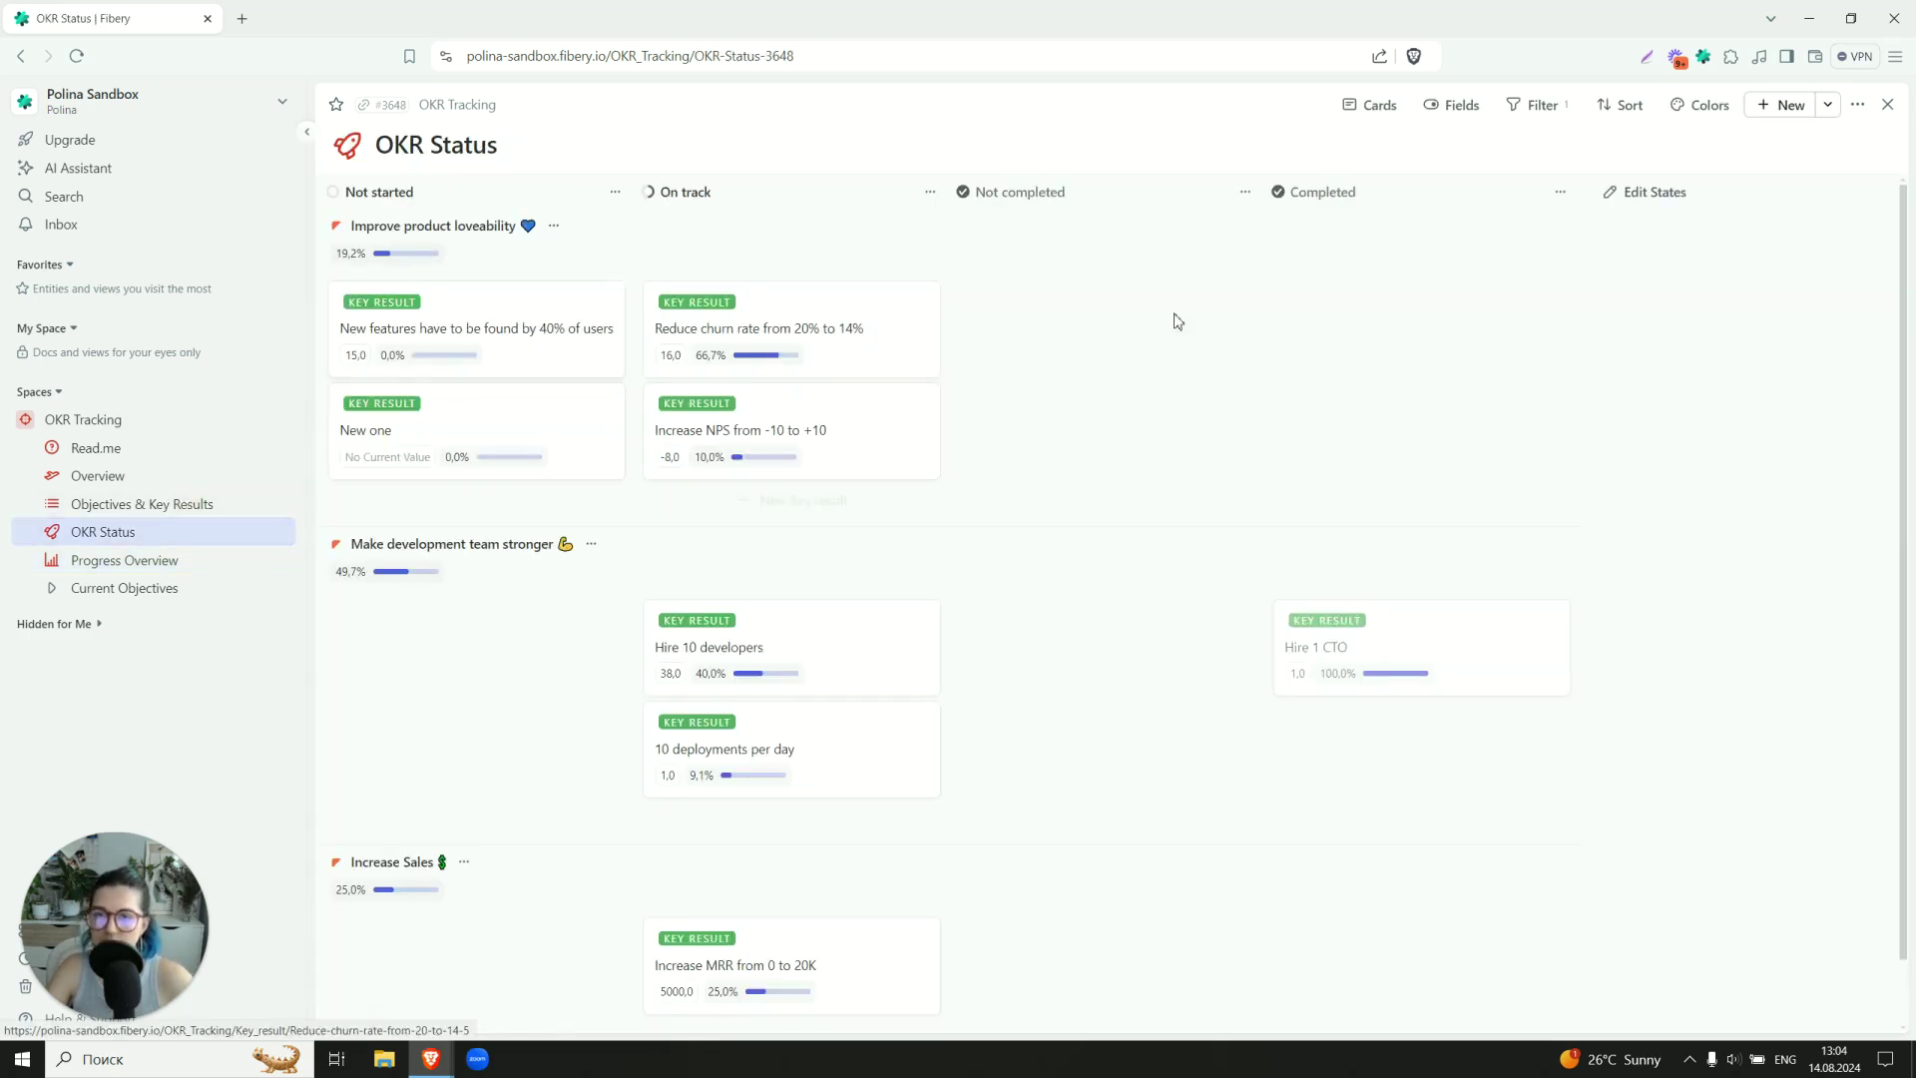
pyautogui.scroll(-2, 492, 629)
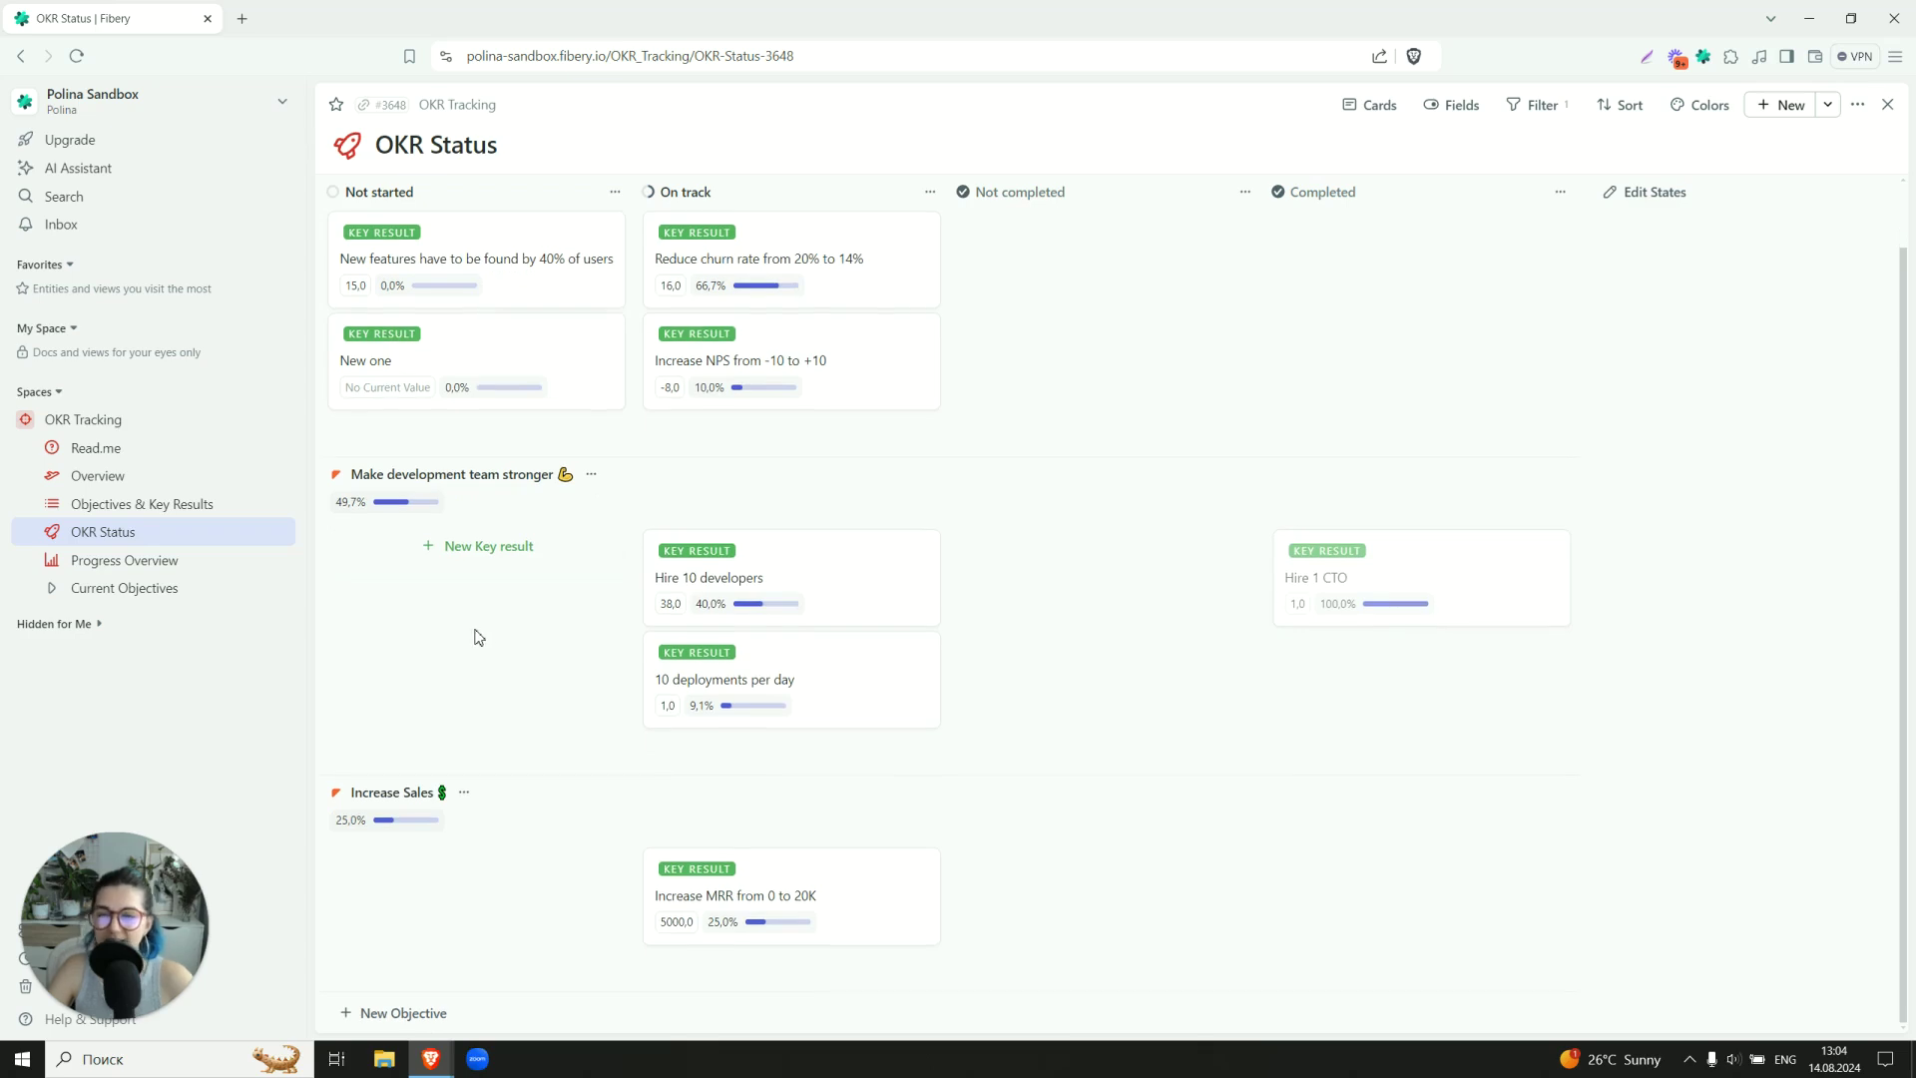
pyautogui.scroll(2, 475, 636)
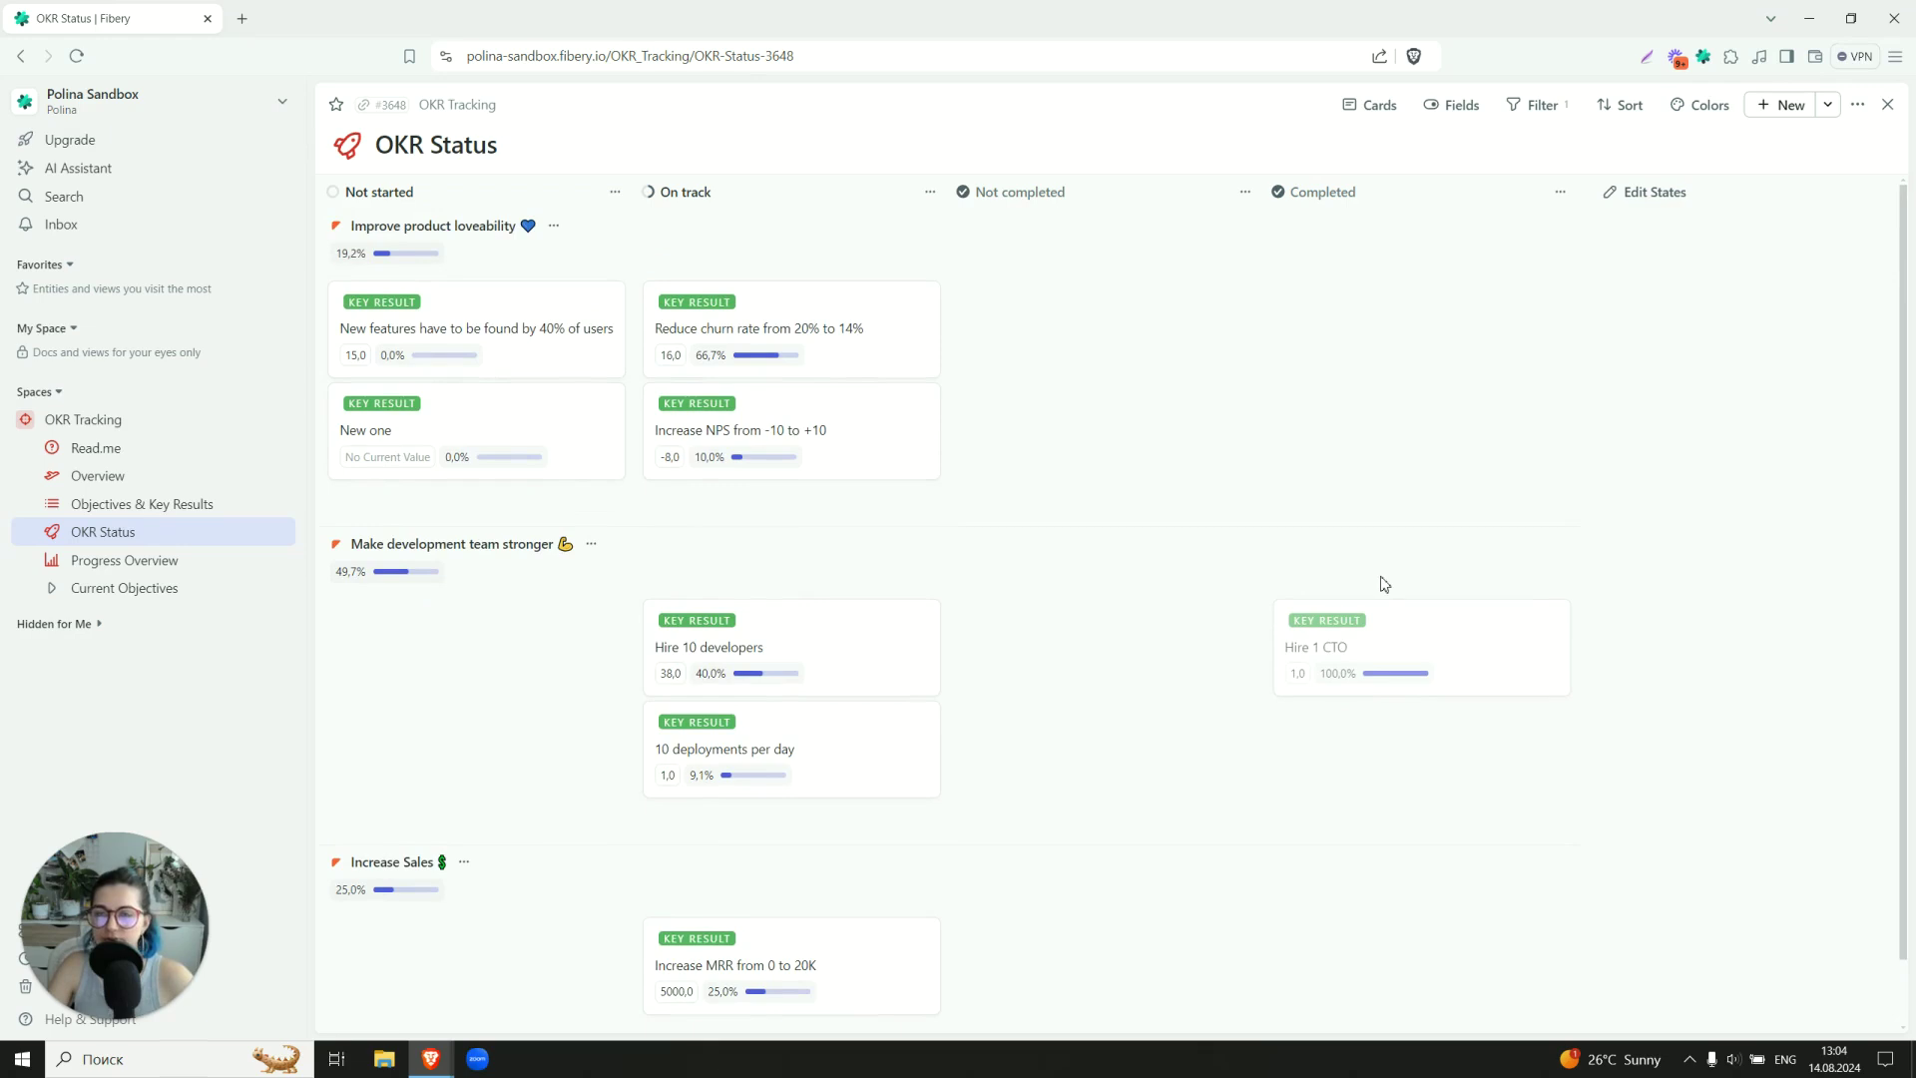
pyautogui.scroll(-2, 1152, 459)
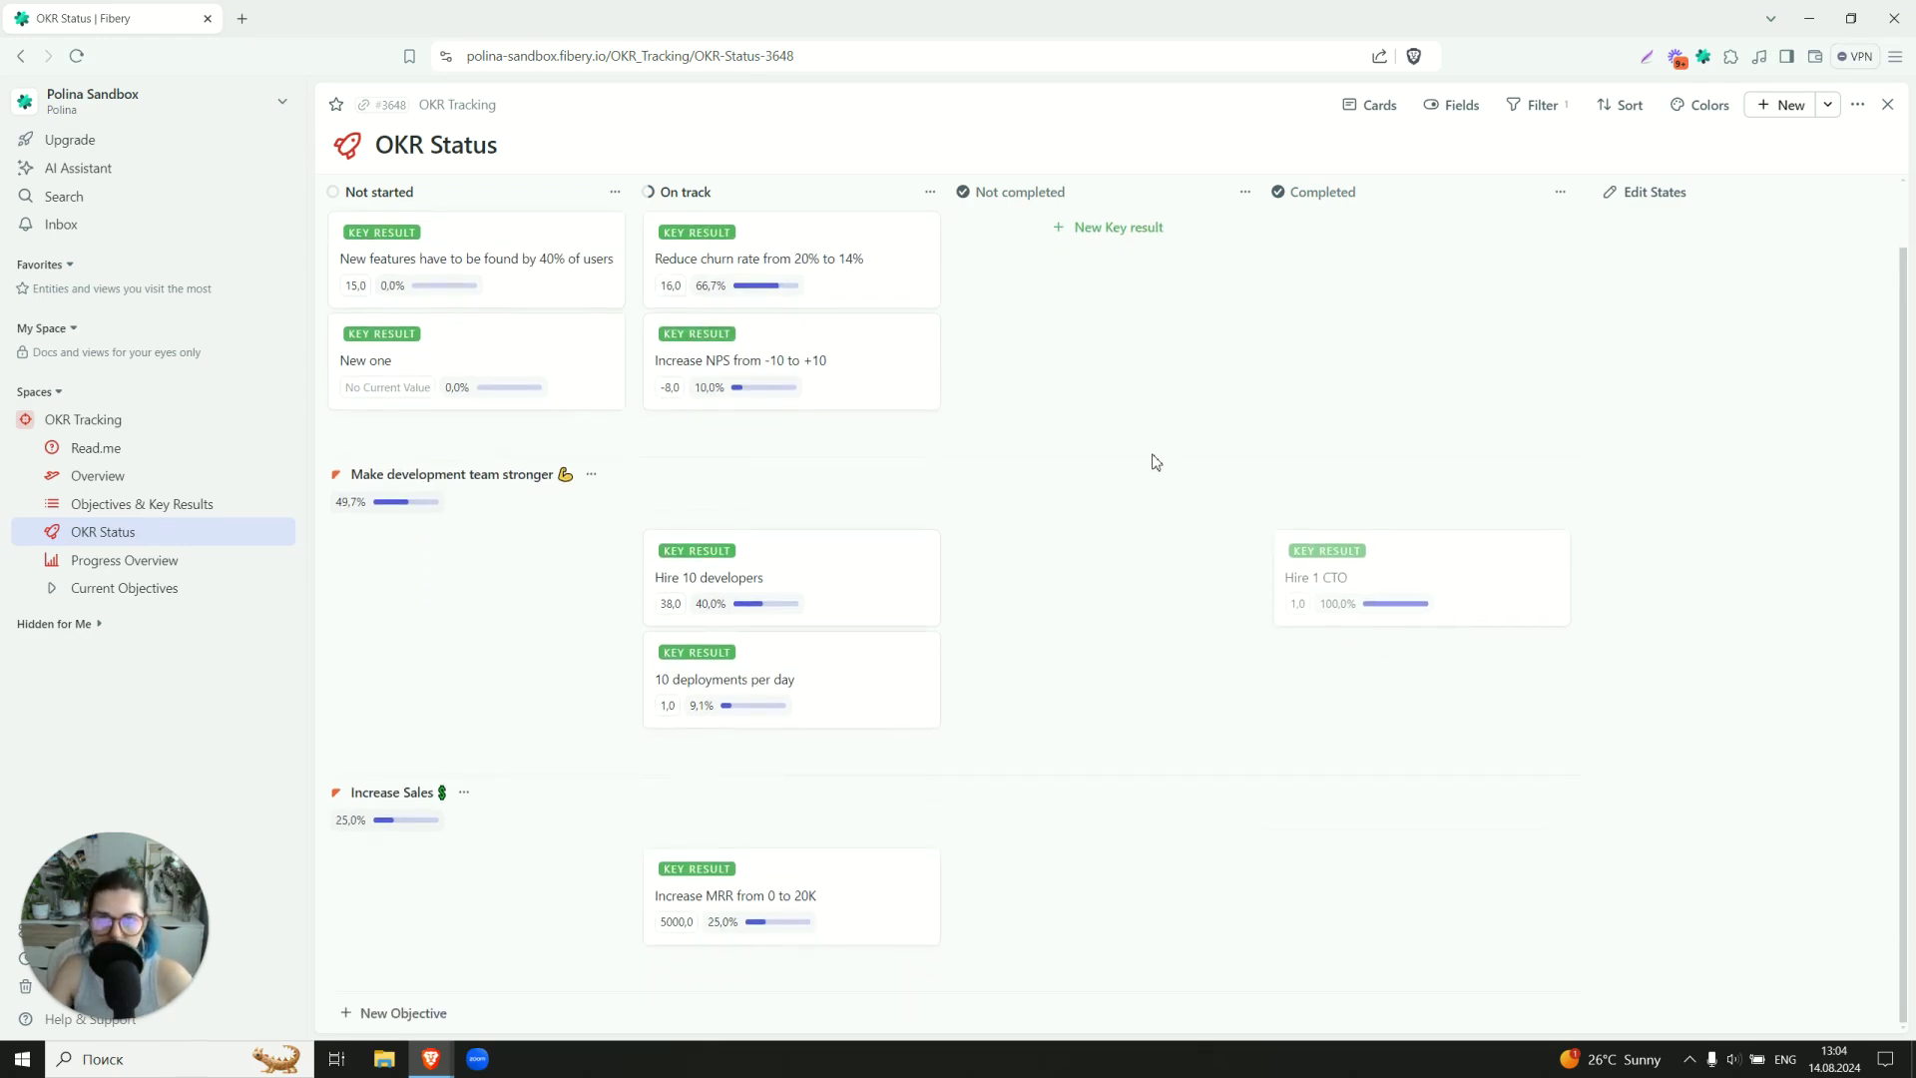
pyautogui.scroll(2, 1153, 459)
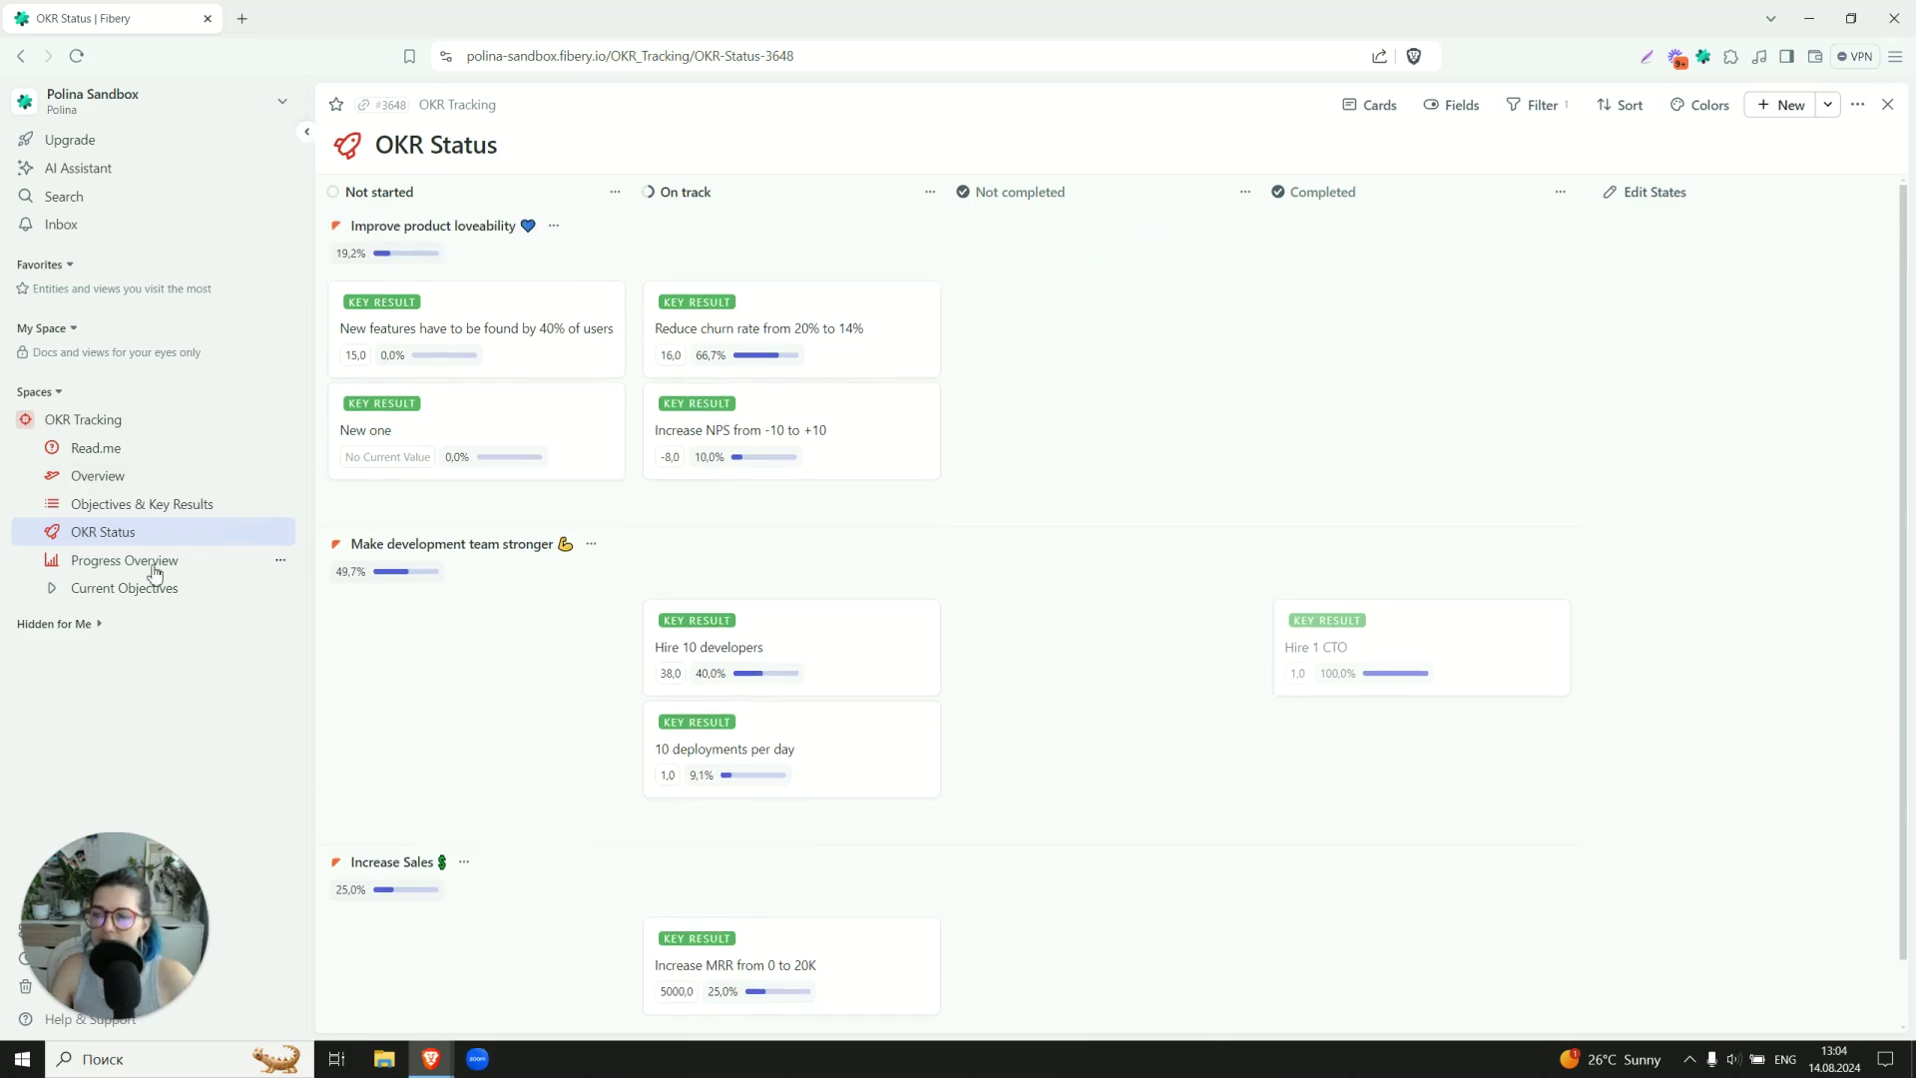
pyautogui.click(66, 593)
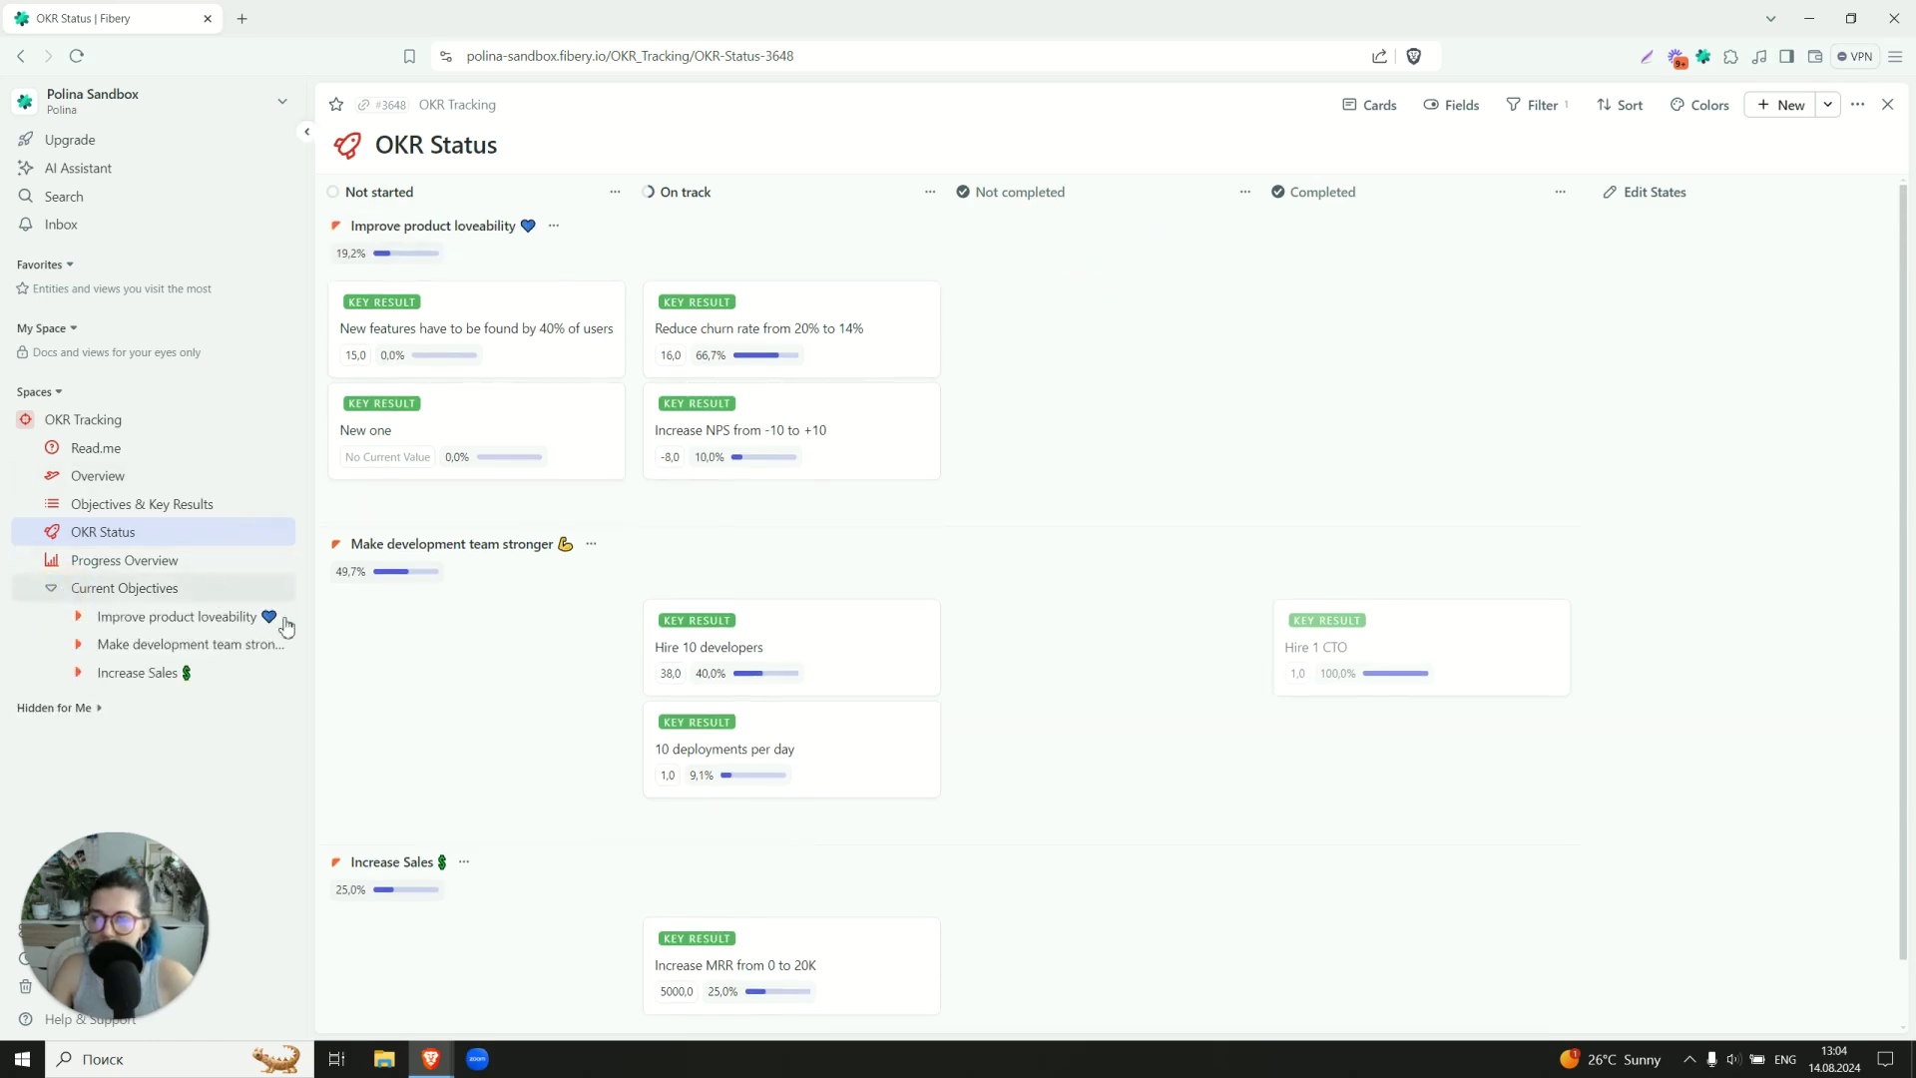
pyautogui.moveTo(304, 632); pyautogui.dragTo(389, 630)
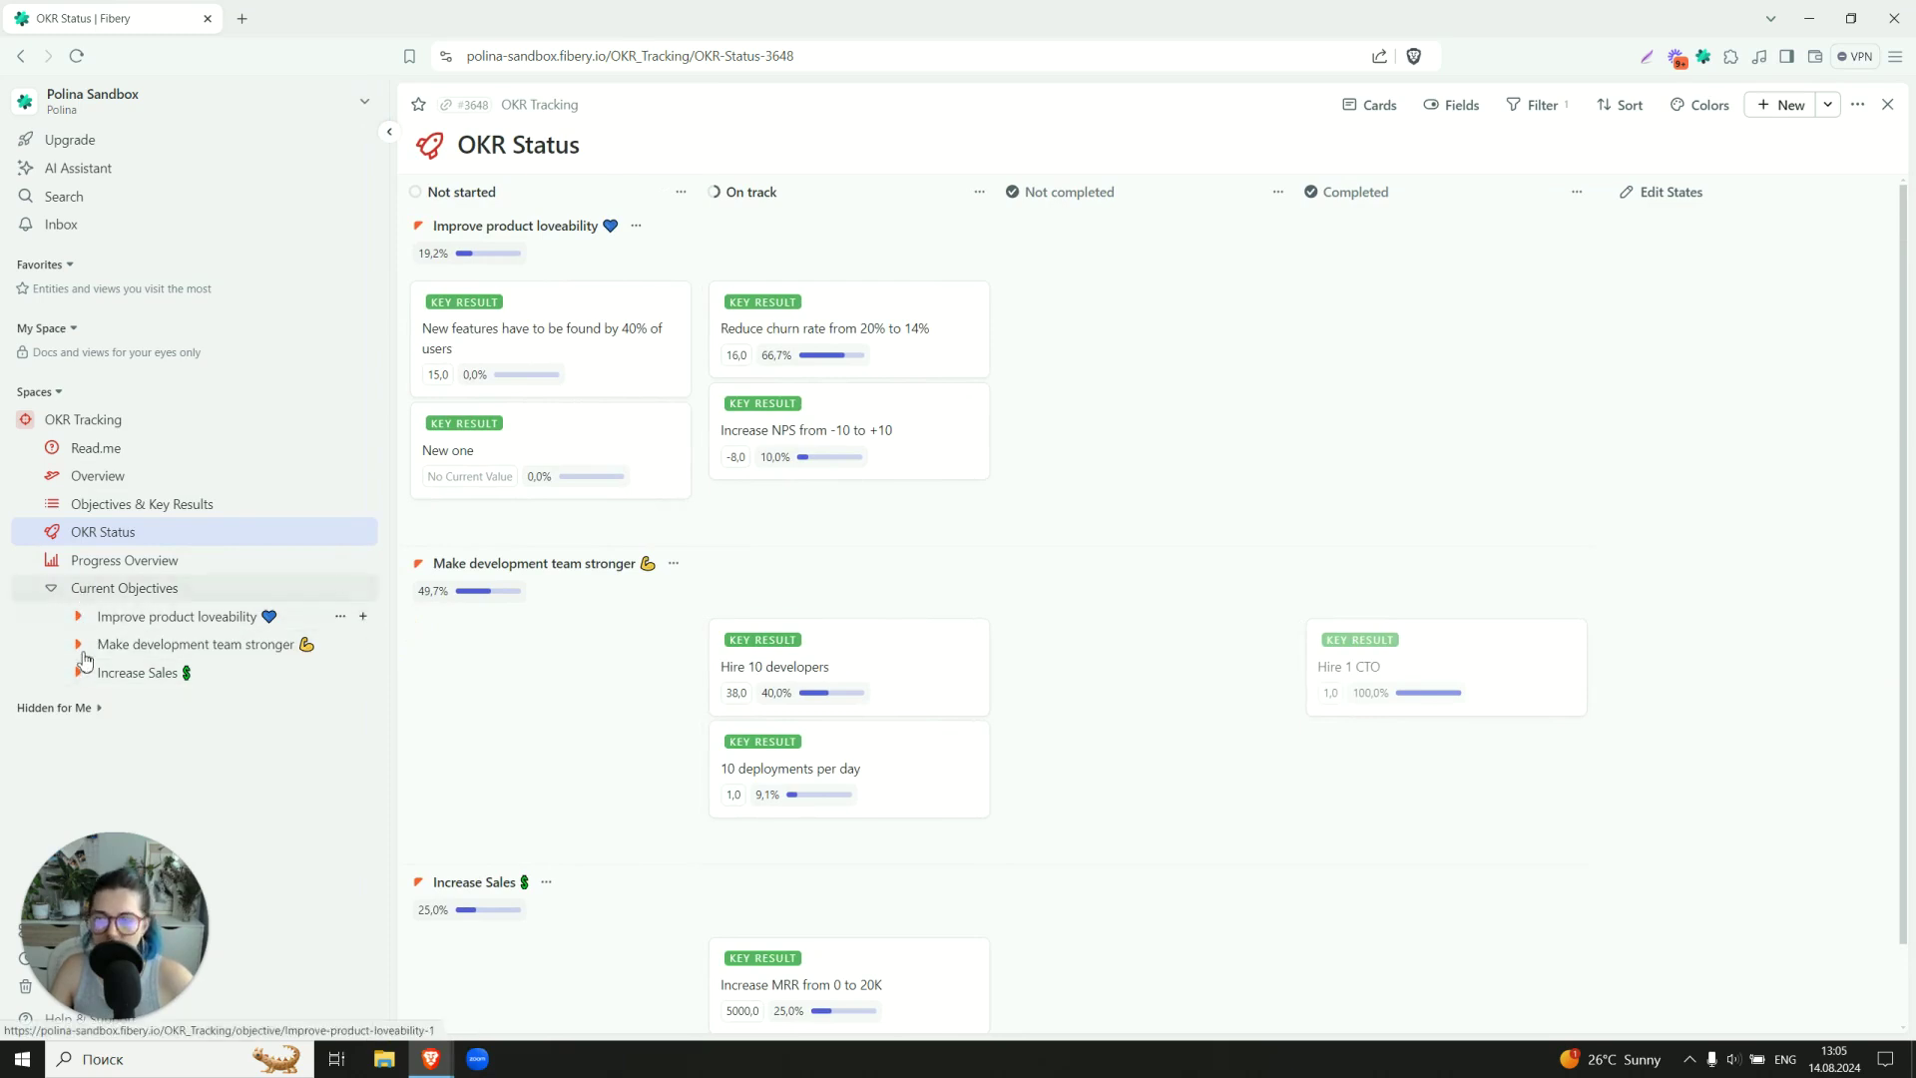
# Expand all three objectives in the sidebar and open Improve product loveability's Key Results table.
pyautogui.click(78, 616)
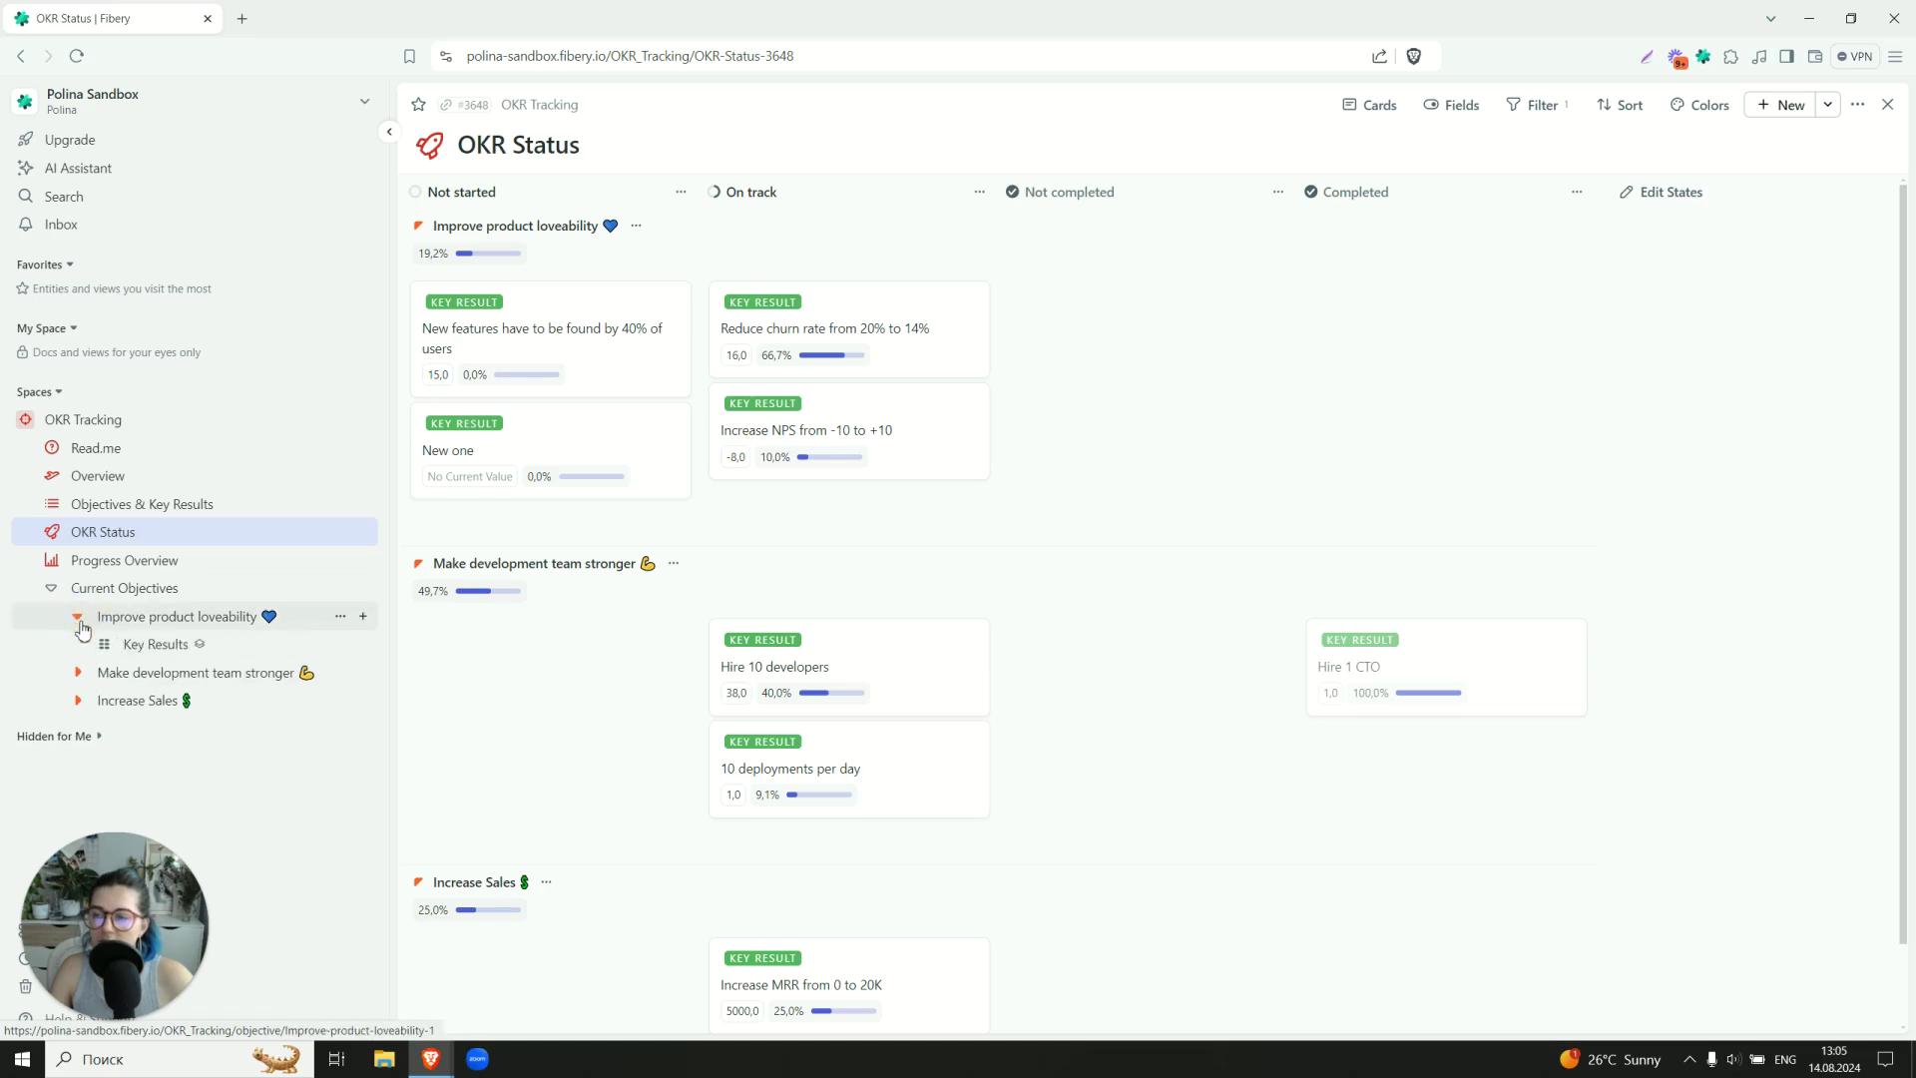
pyautogui.click(78, 673)
pyautogui.click(77, 728)
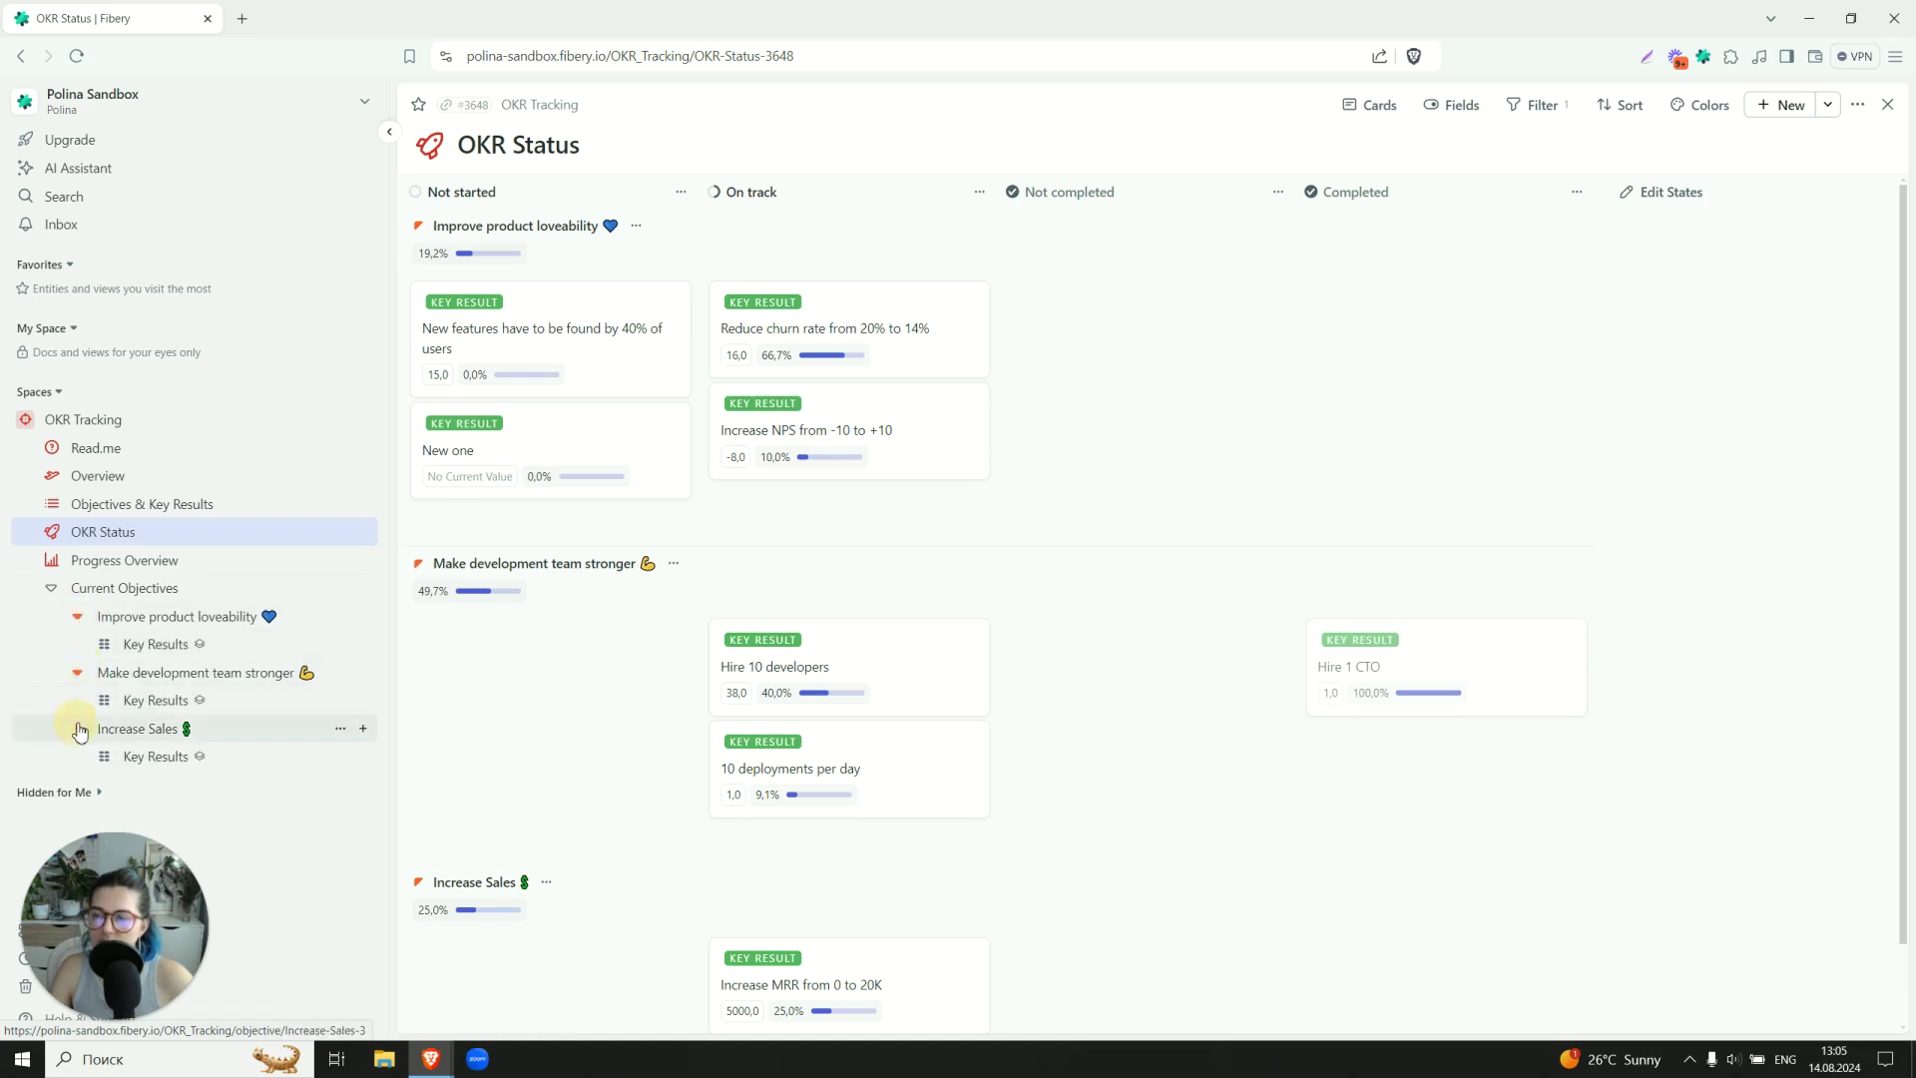
pyautogui.click(130, 645)
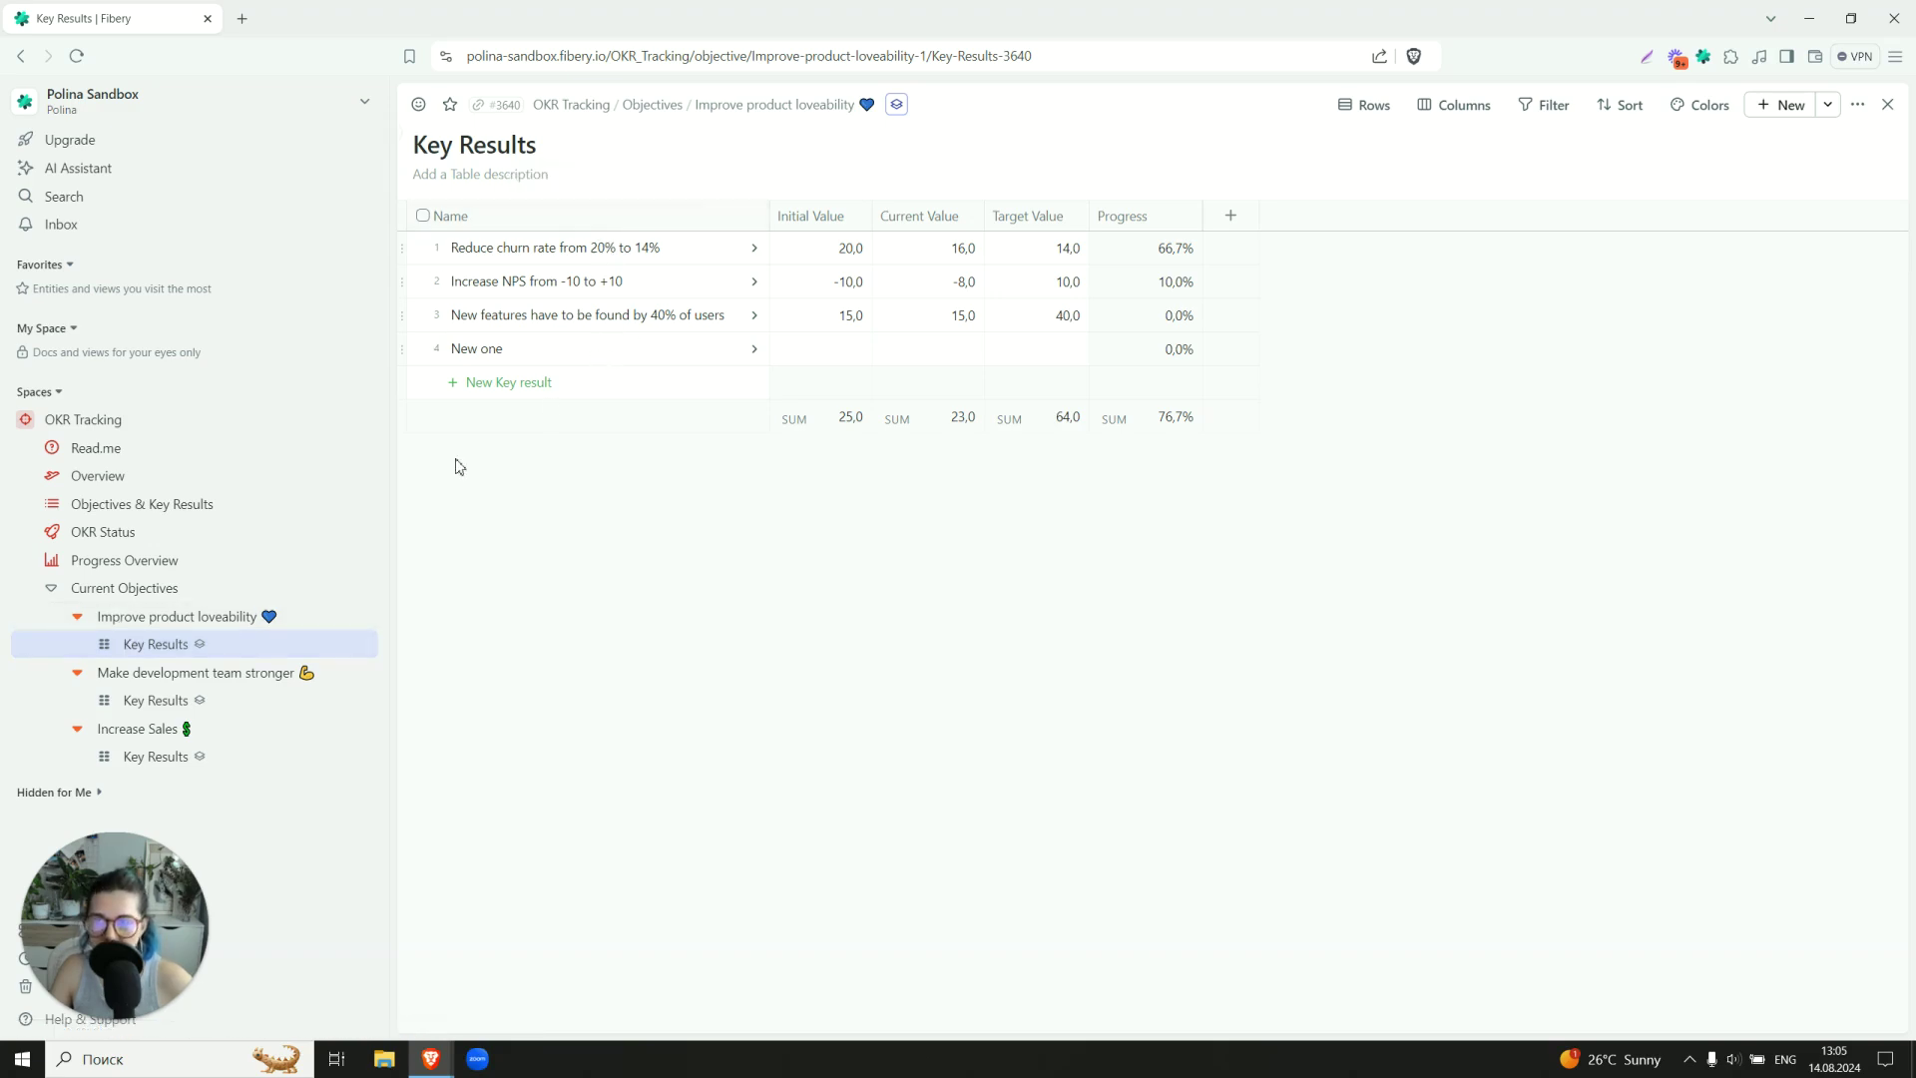
# View the key results of Make development team stronger, then those of Increase Sales.
pyautogui.click(155, 700)
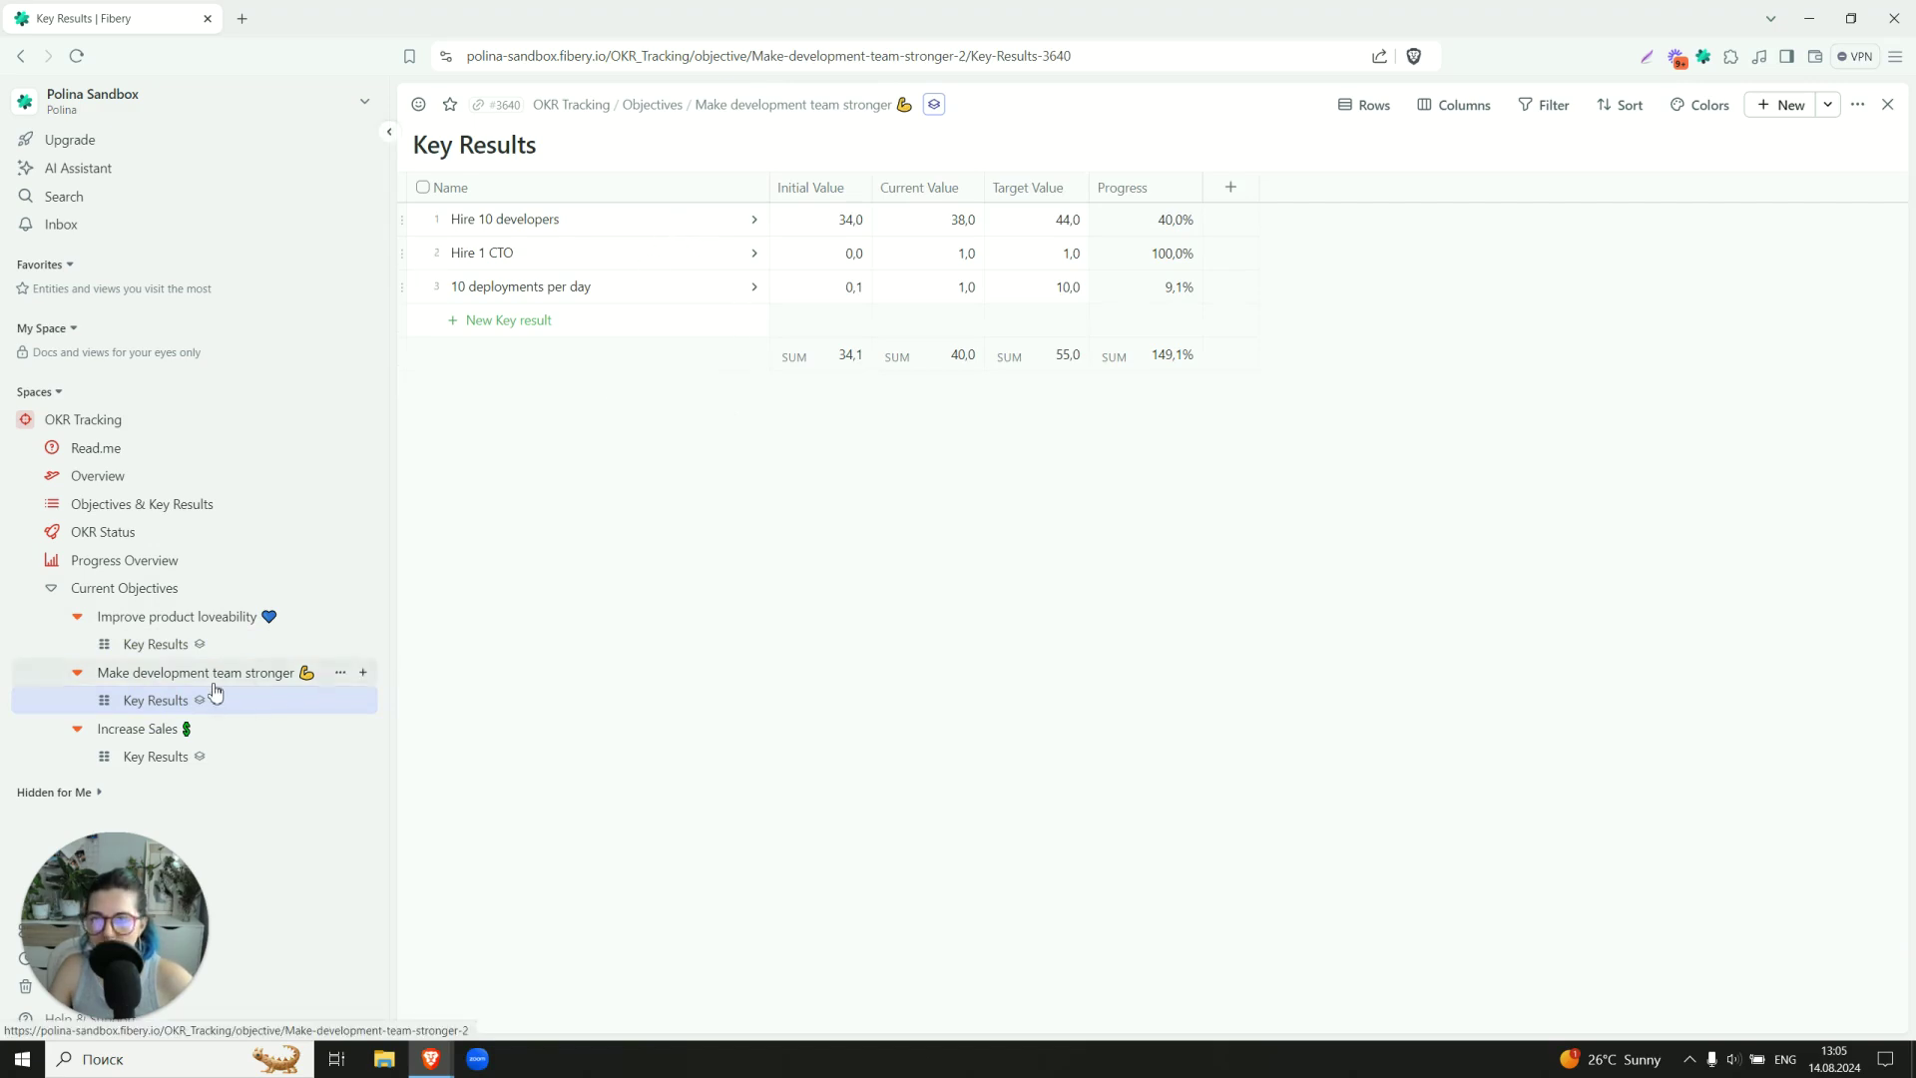
pyautogui.click(183, 758)
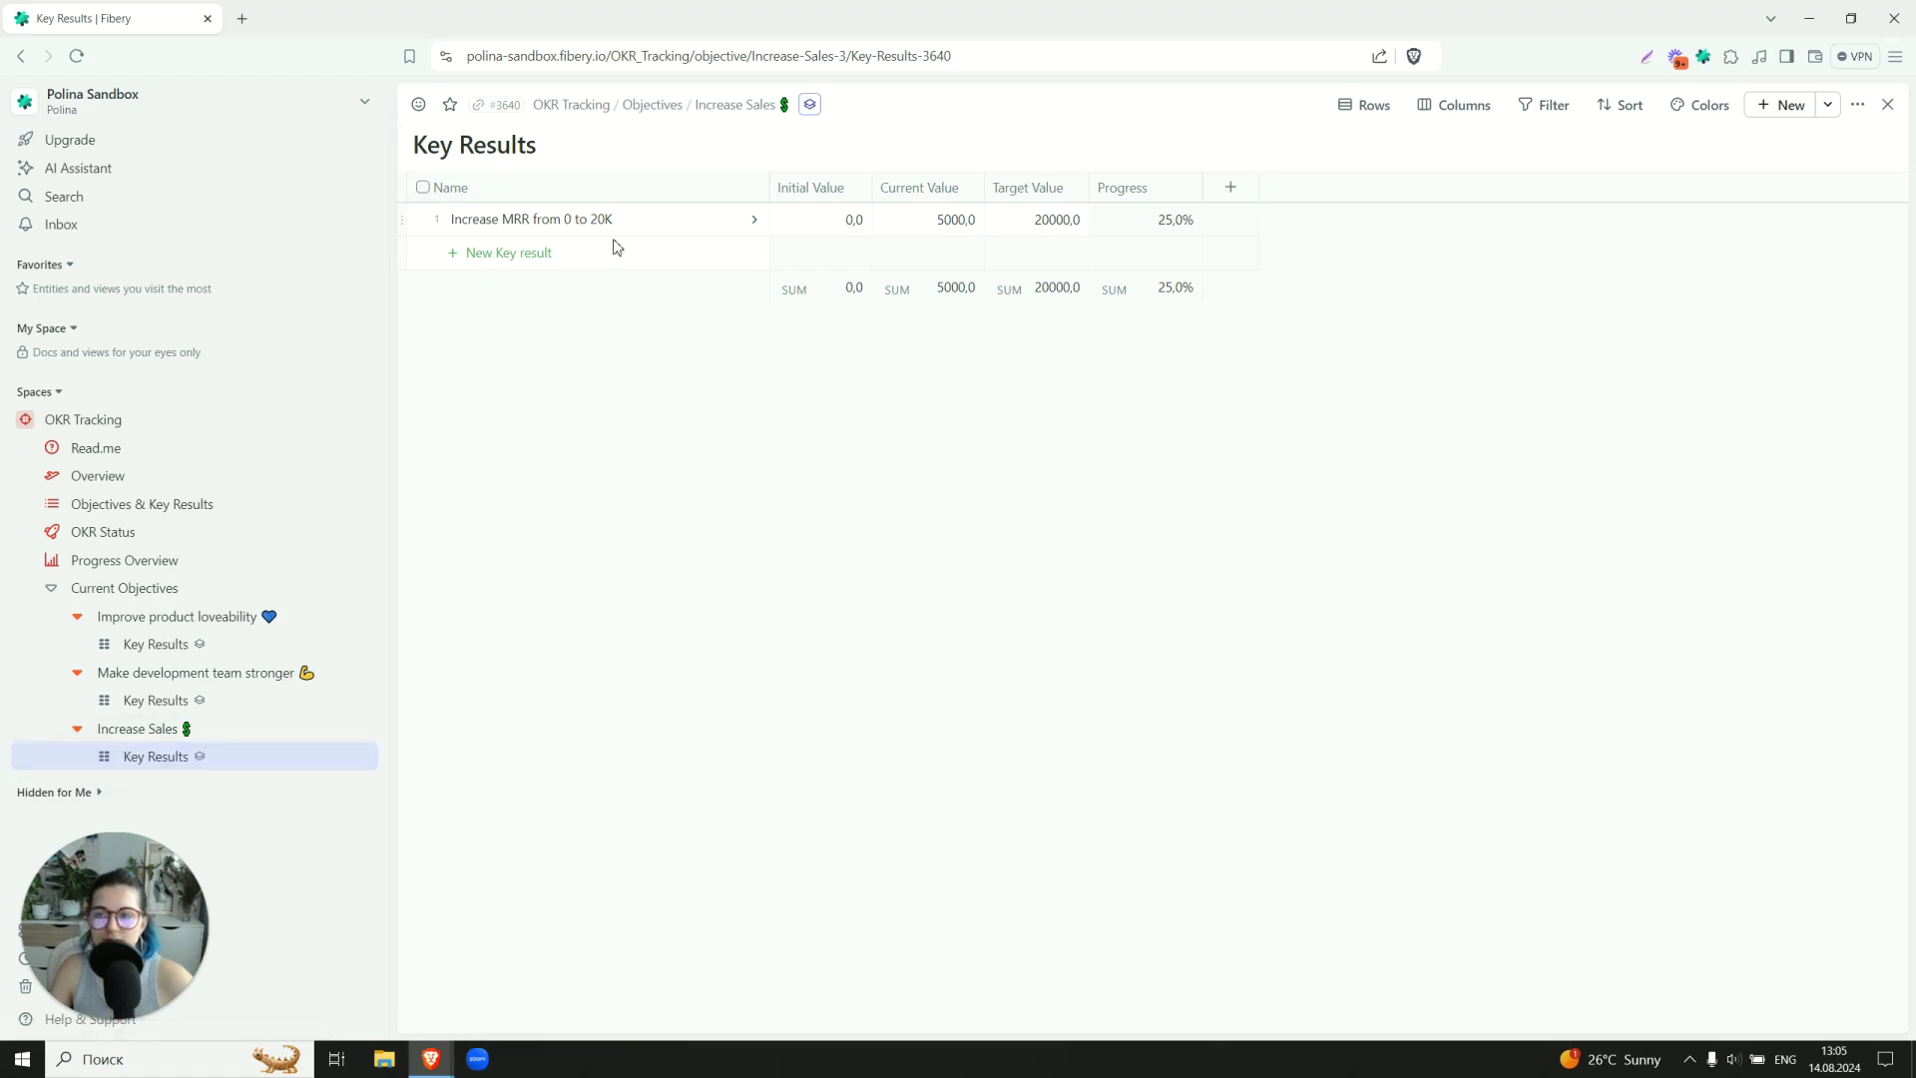
# Create a new objective in Current Objectives named 'Test objective\'.
pyautogui.click(363, 588)
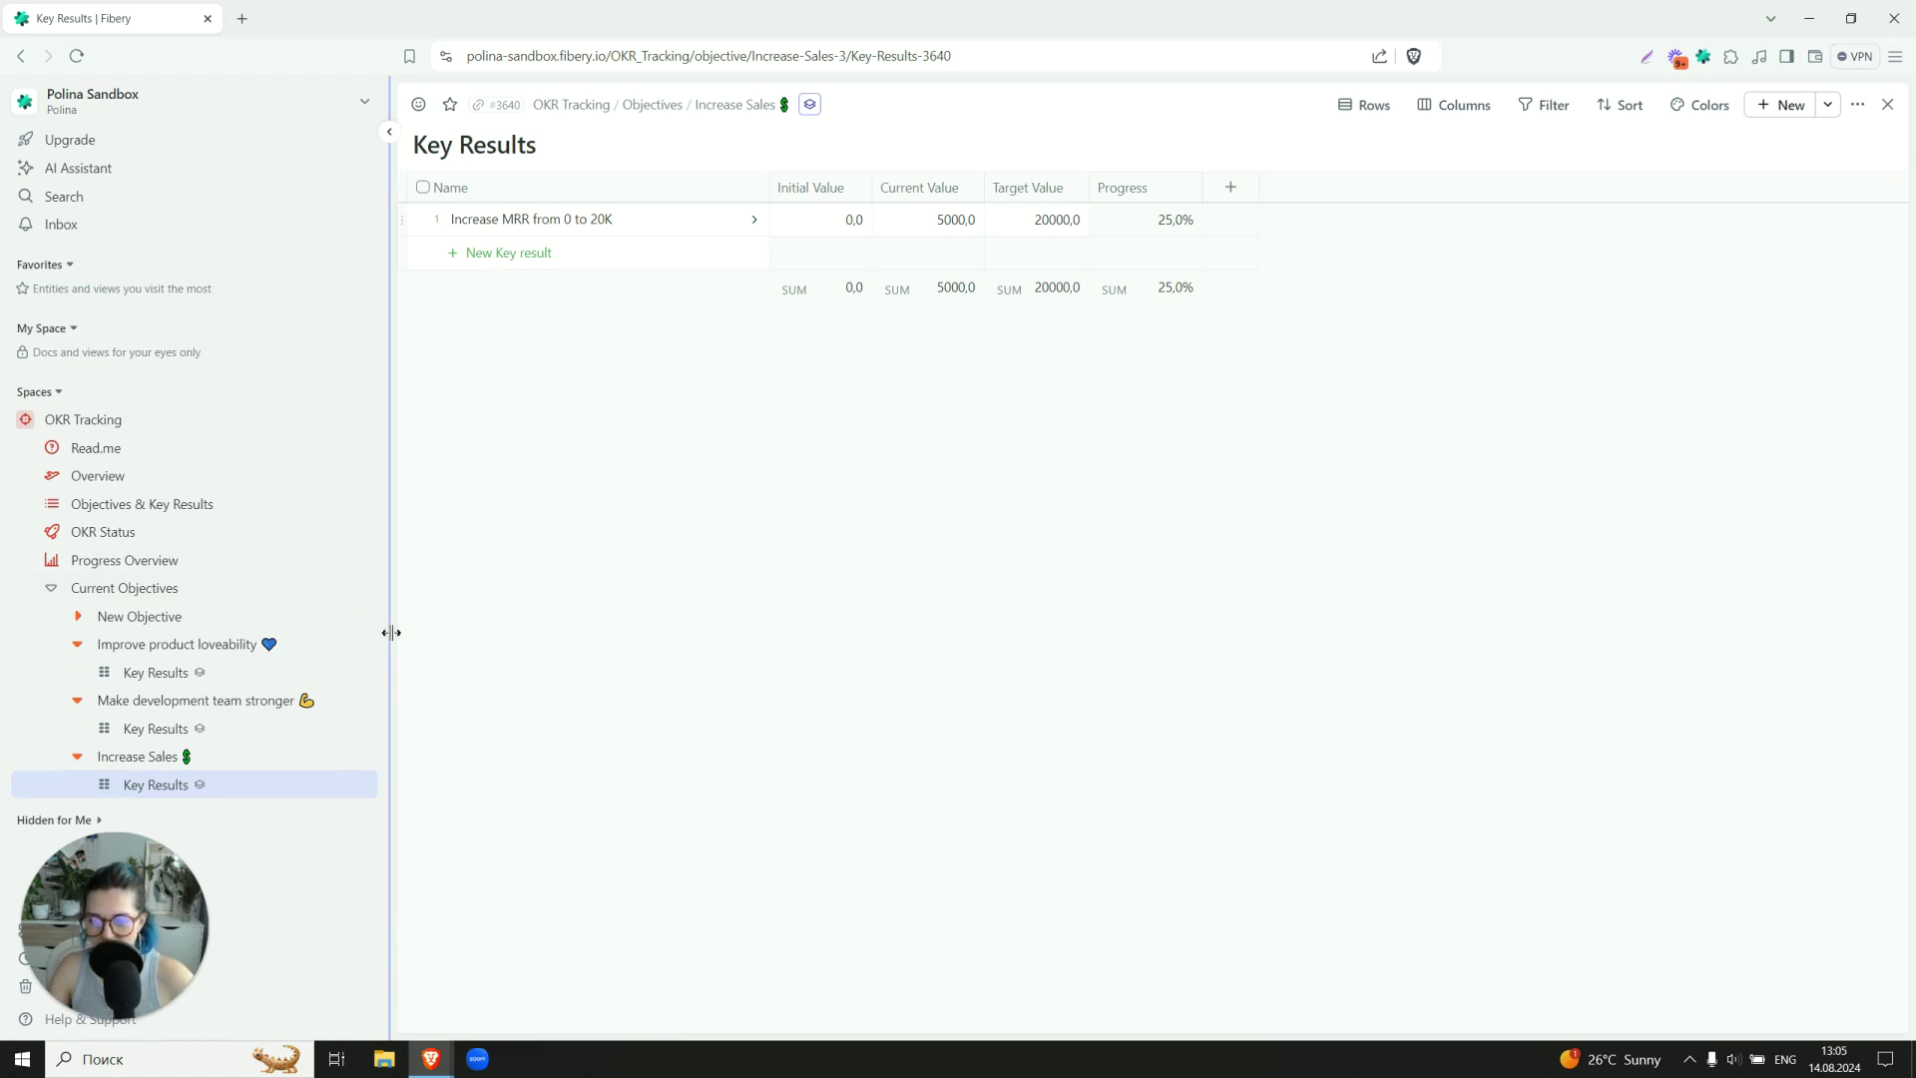
pyautogui.press('BackSpace')
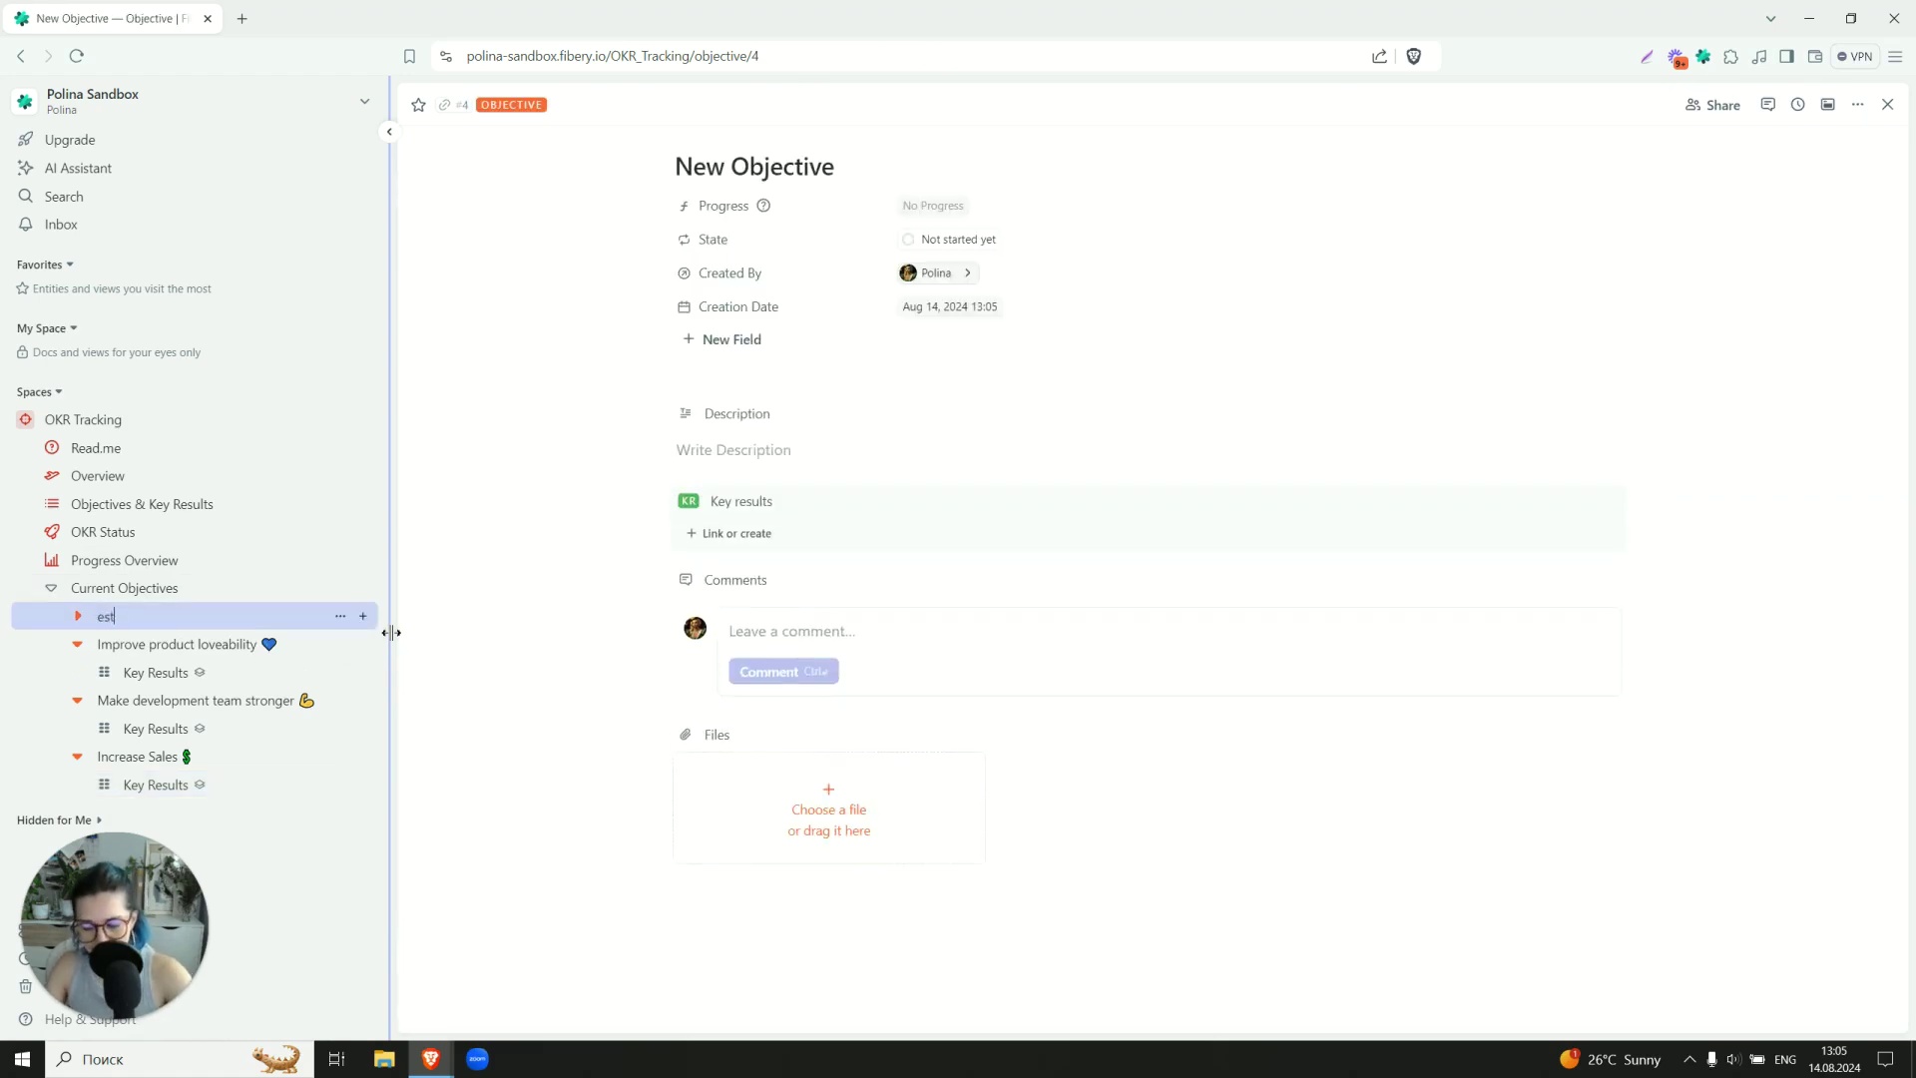
pyautogui.write('Test objective\\')
pyautogui.press('Return')
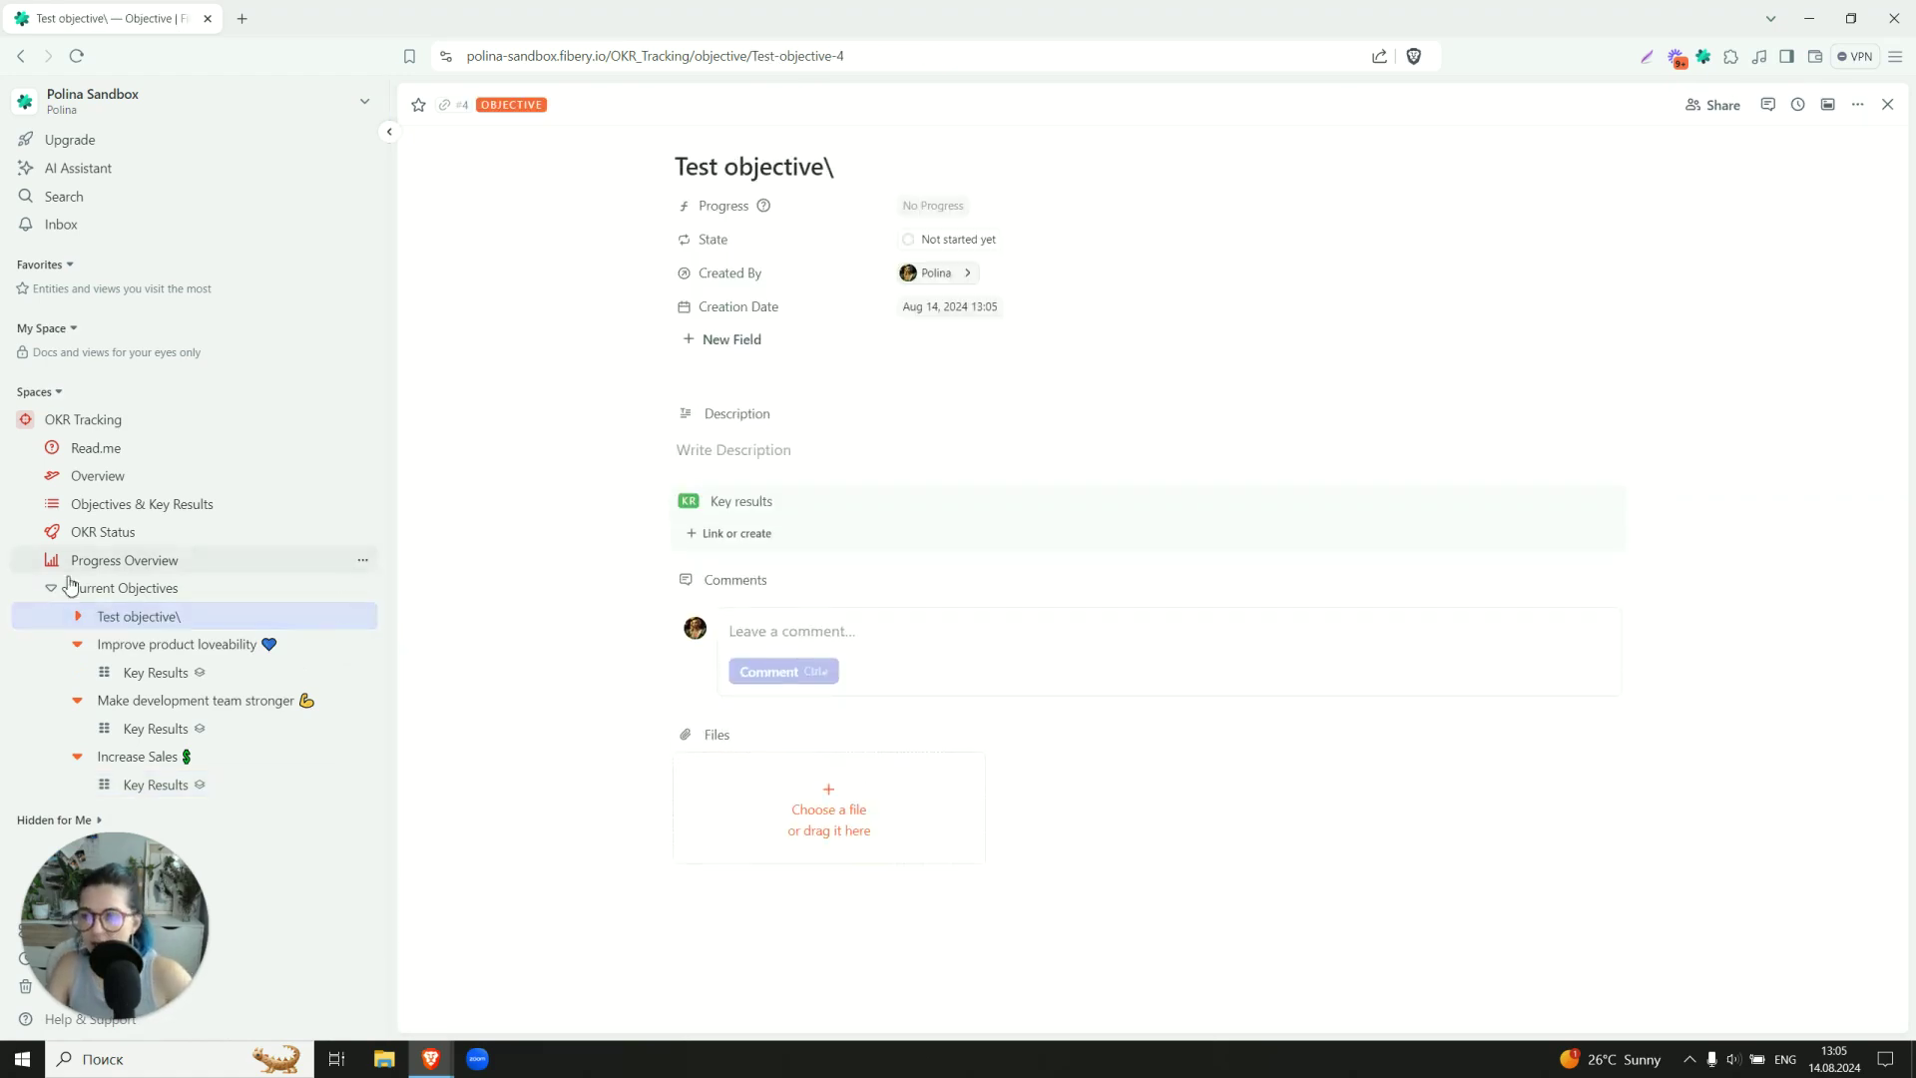
# Add a key result 'New one' to Test objective\ in its Key Results table.
pyautogui.click(77, 617)
pyautogui.click(132, 643)
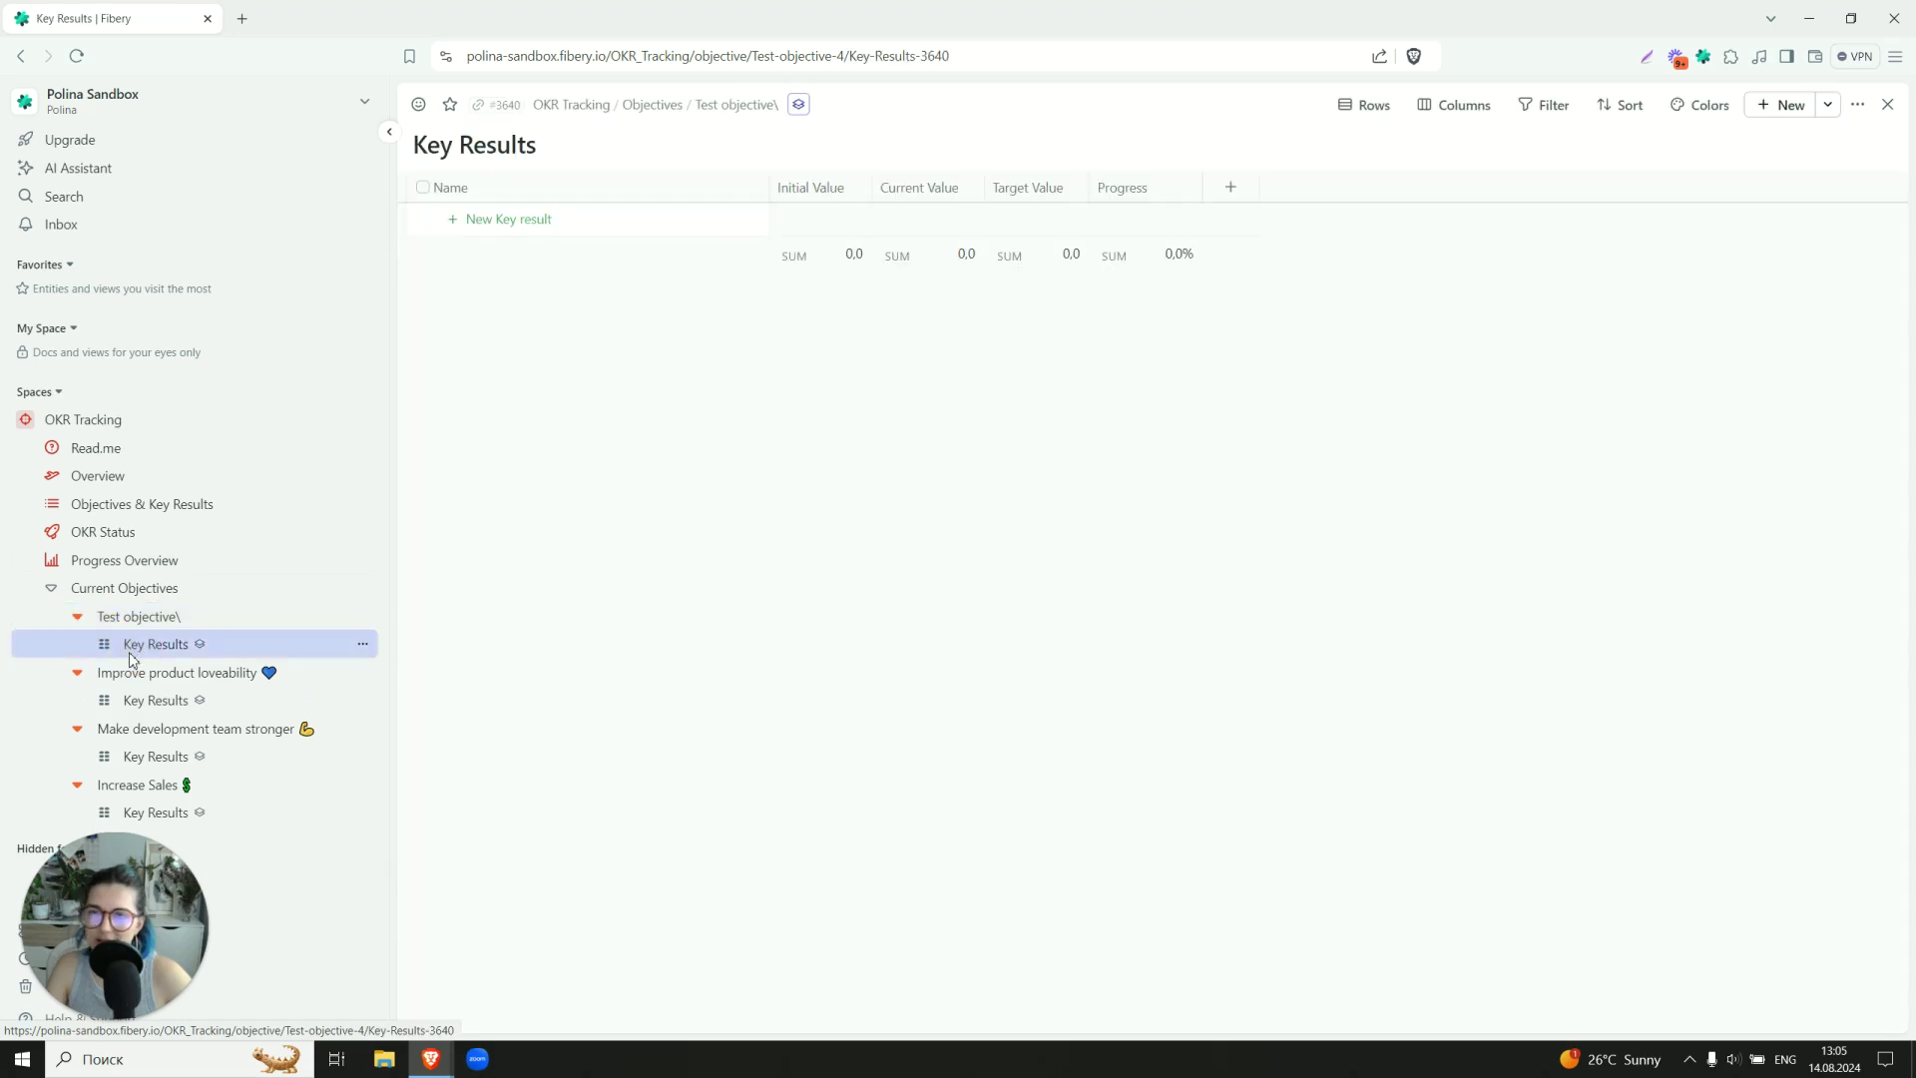
pyautogui.click(518, 226)
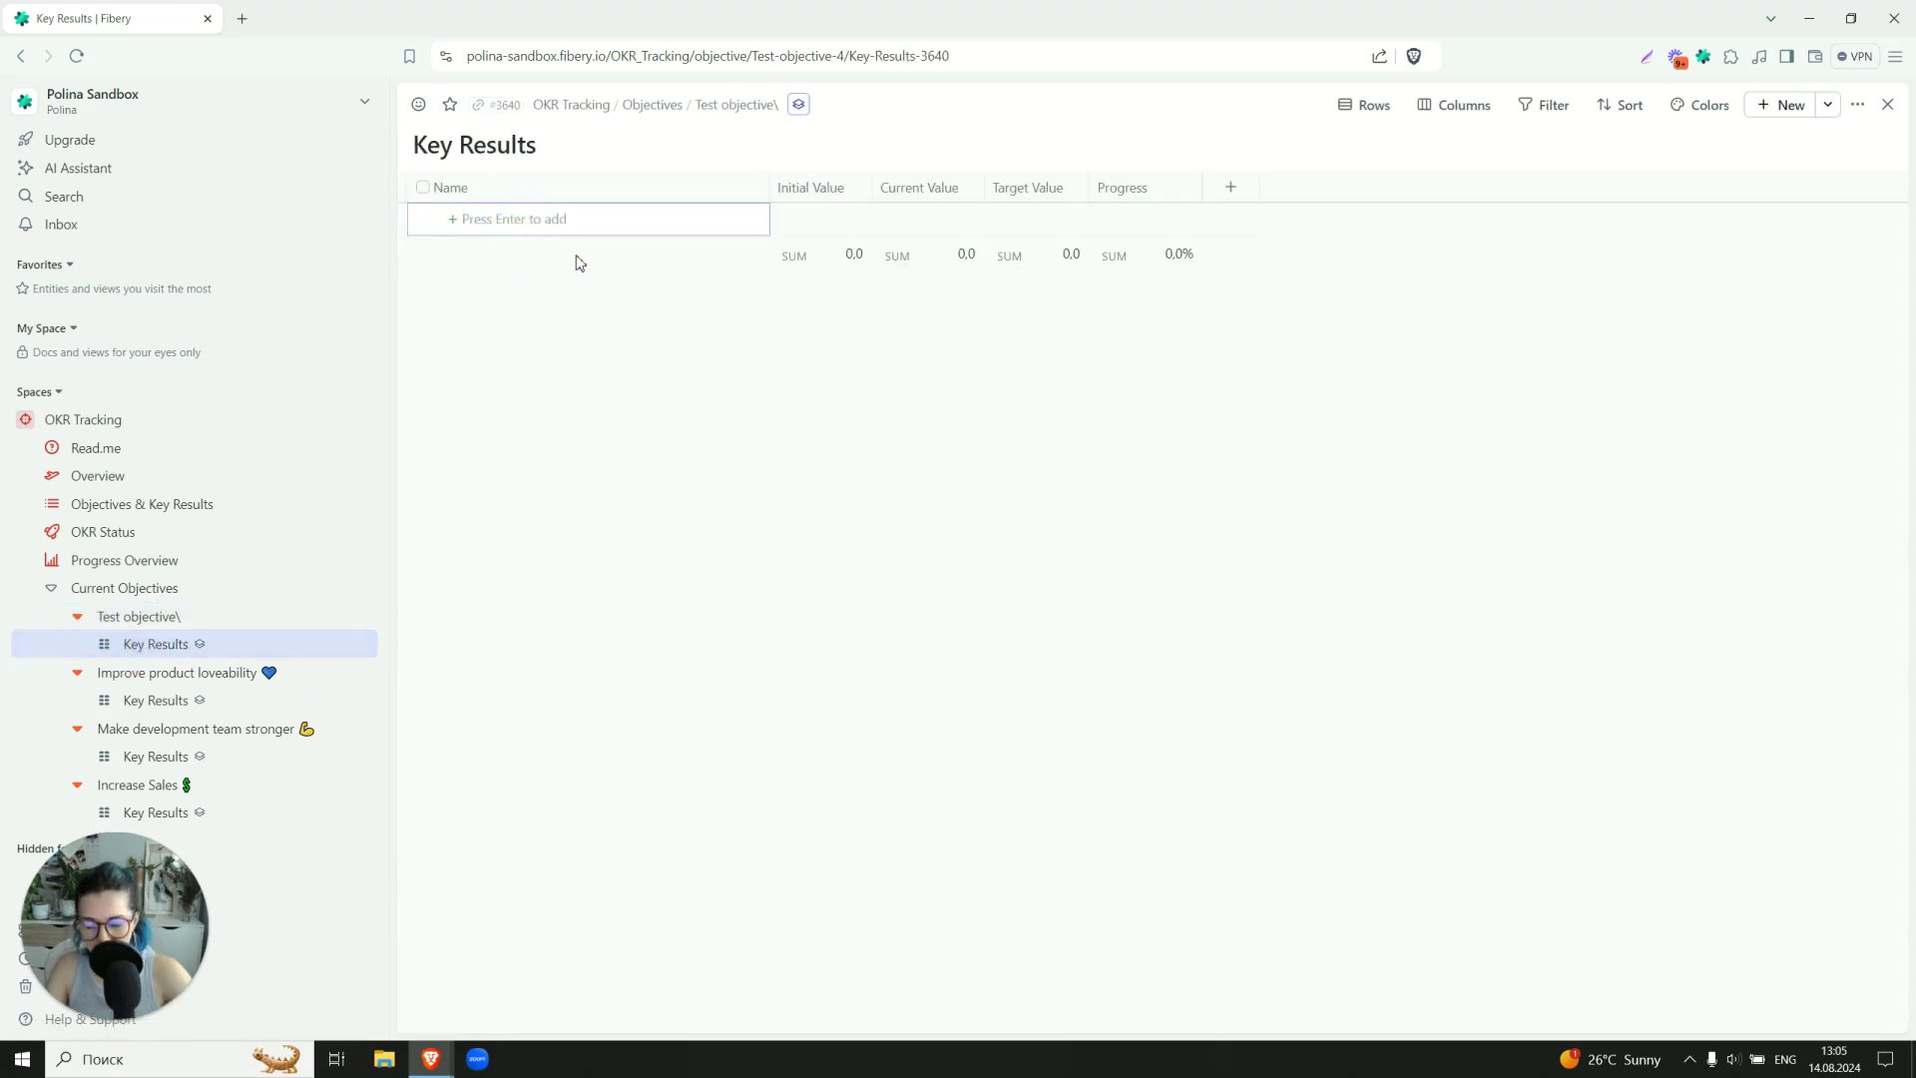
pyautogui.write('New one')
pyautogui.press('Return')
pyautogui.click(160, 616)
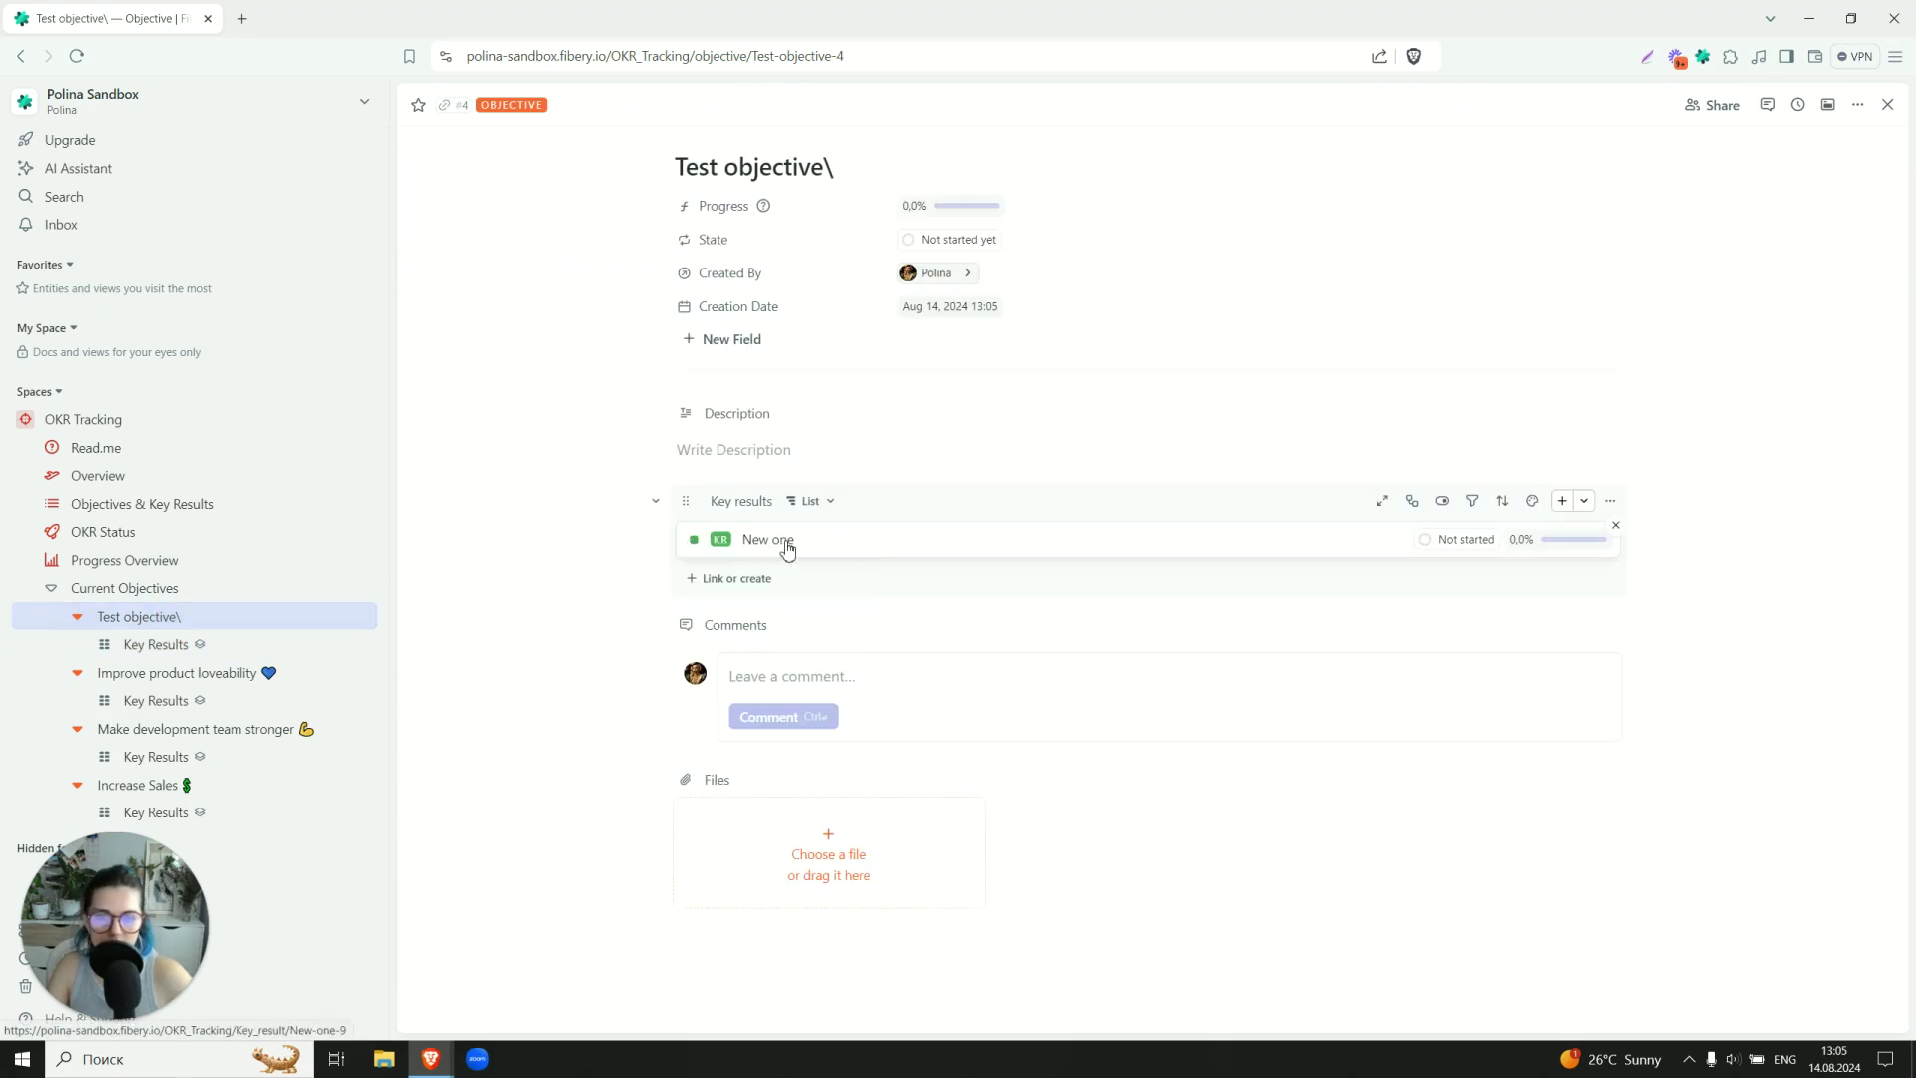
pyautogui.click(158, 644)
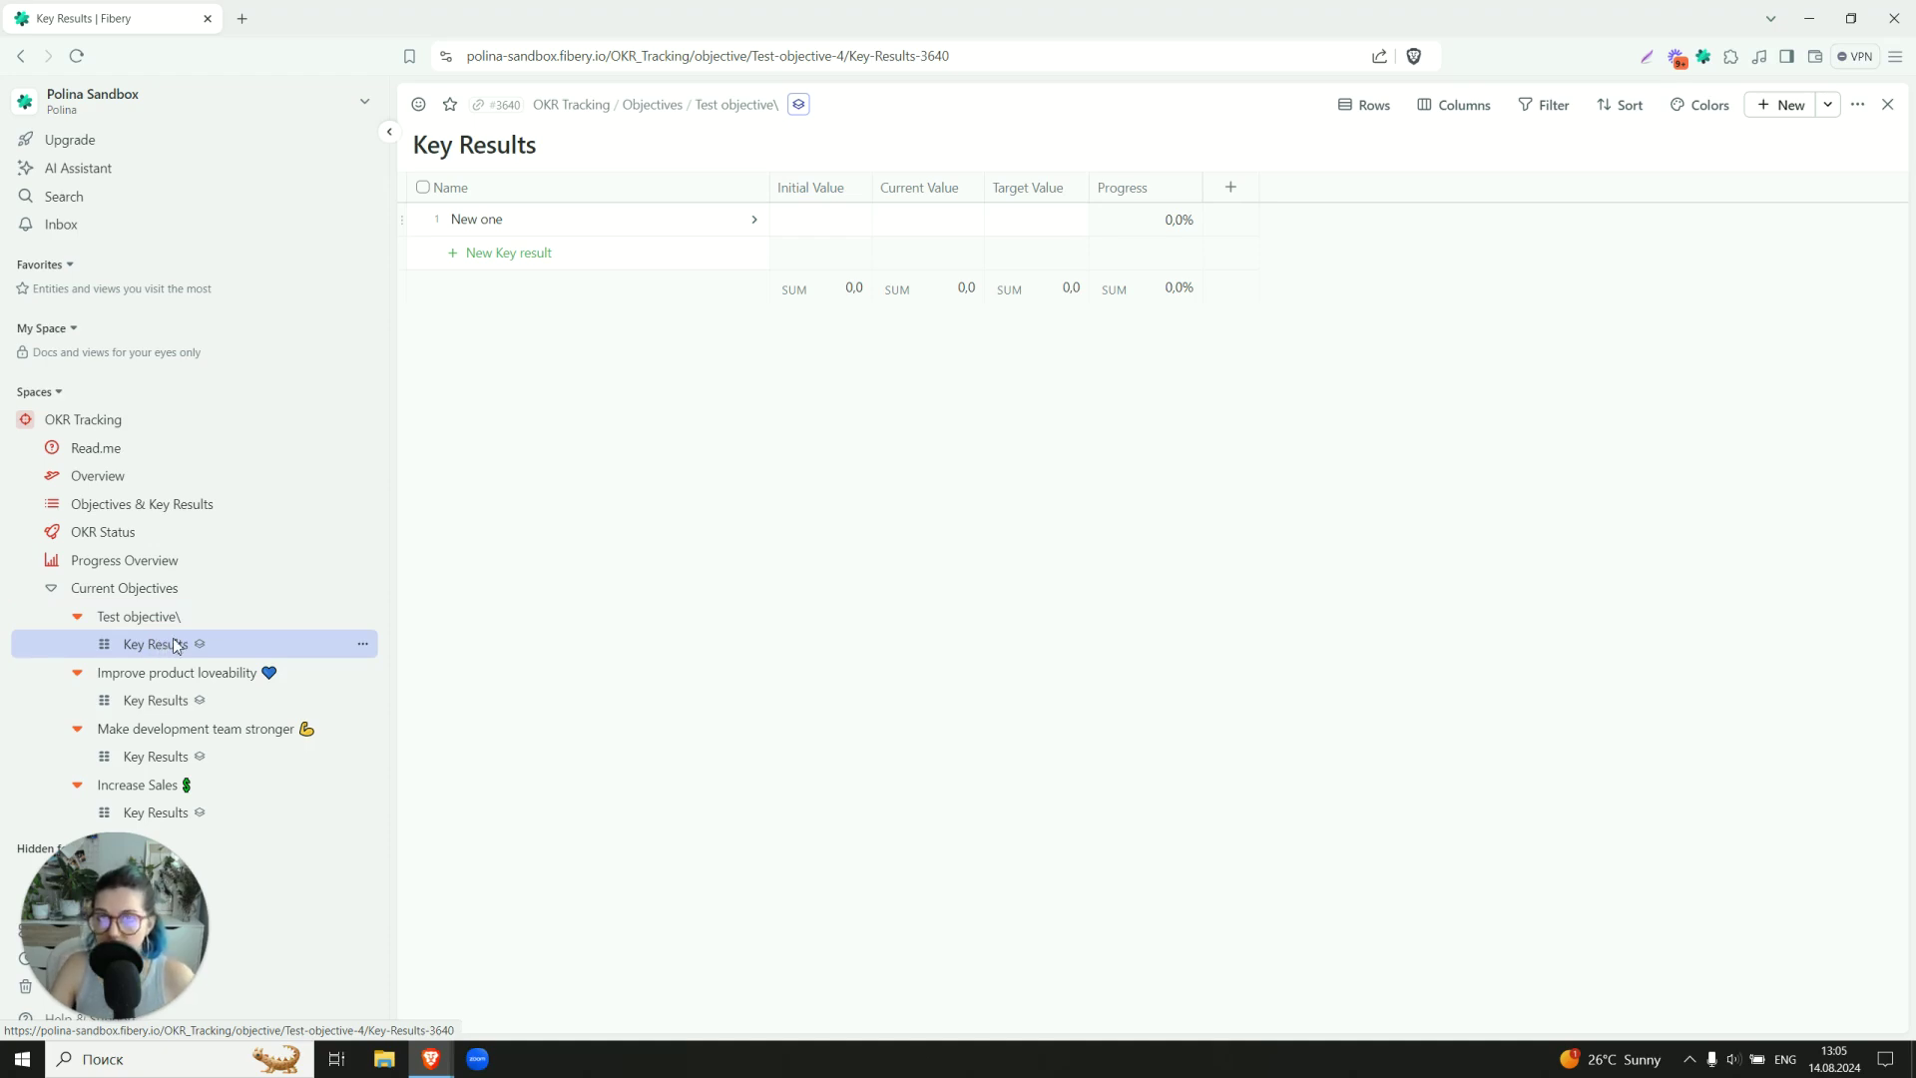
# Collapse the Test objective\, Make development team stronger and Increase Sales objectives in the sidebar.
pyautogui.click(78, 616)
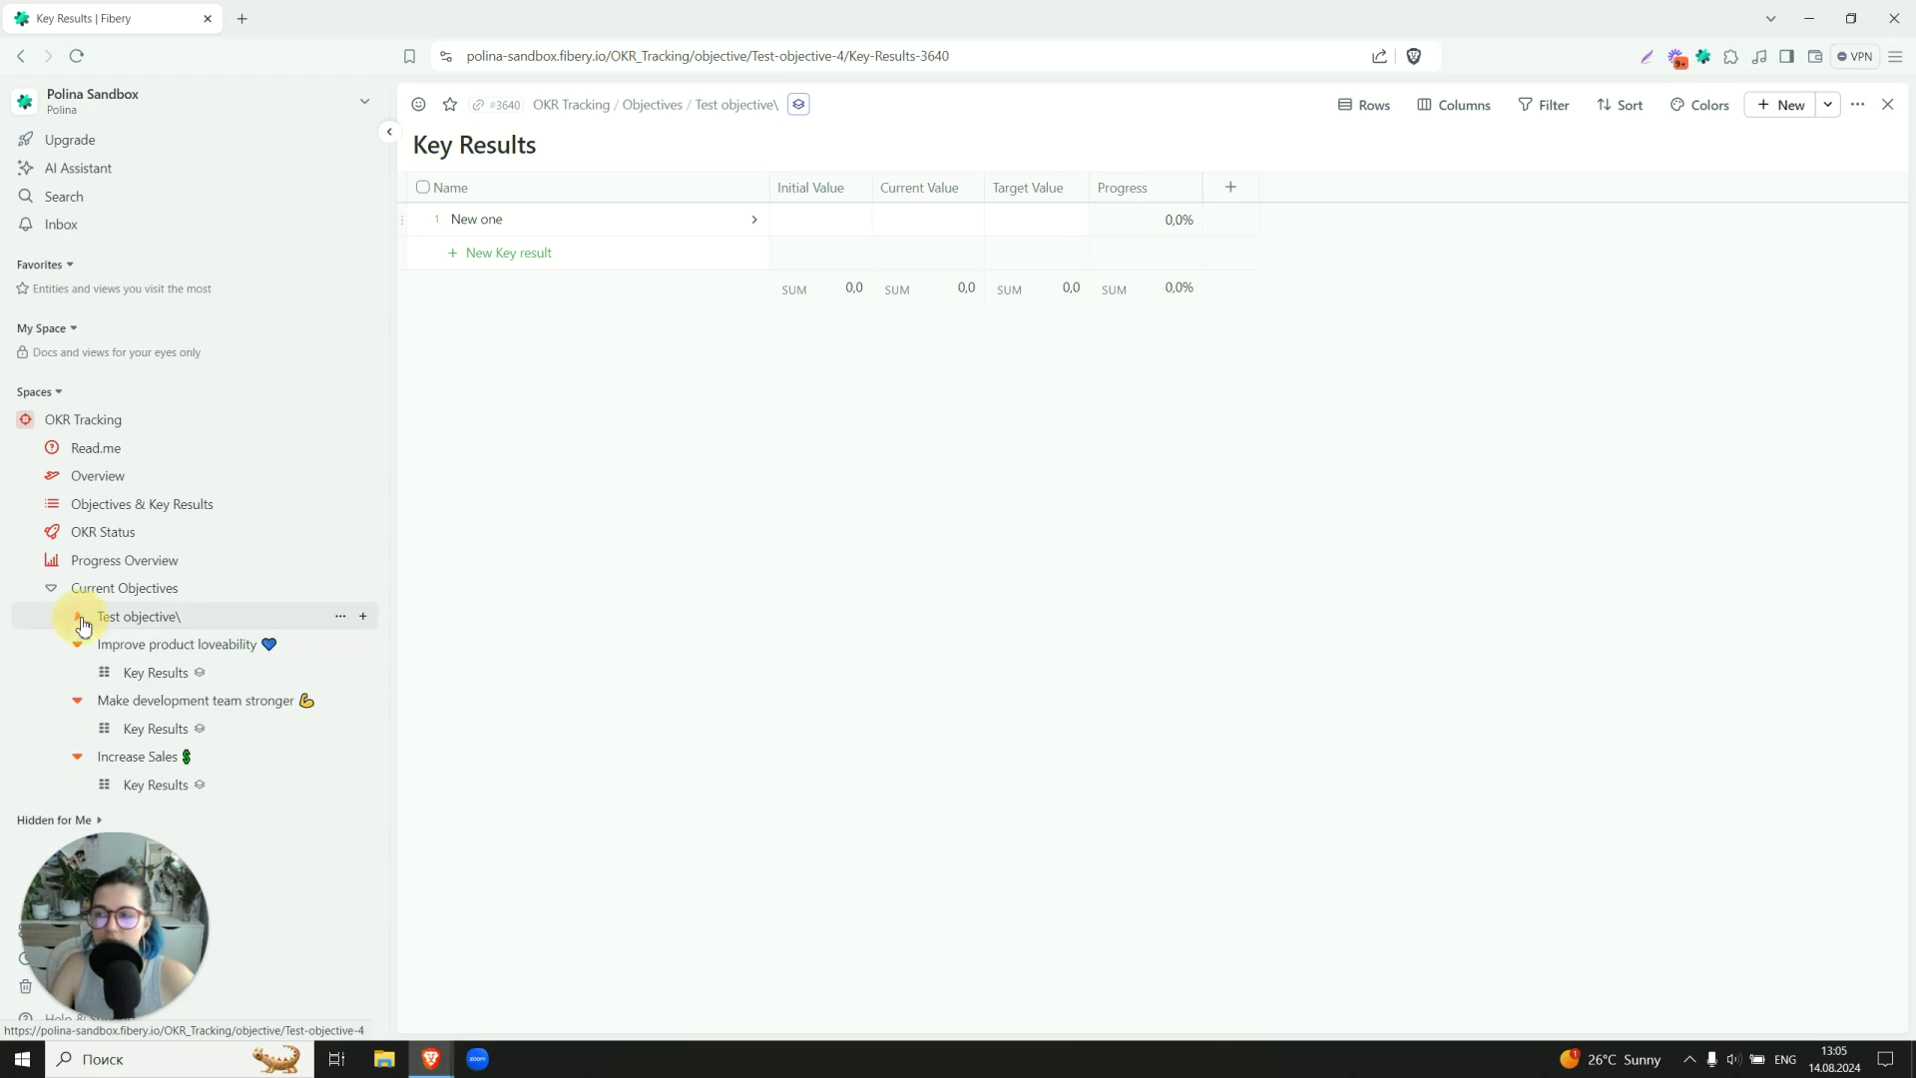
pyautogui.click(78, 673)
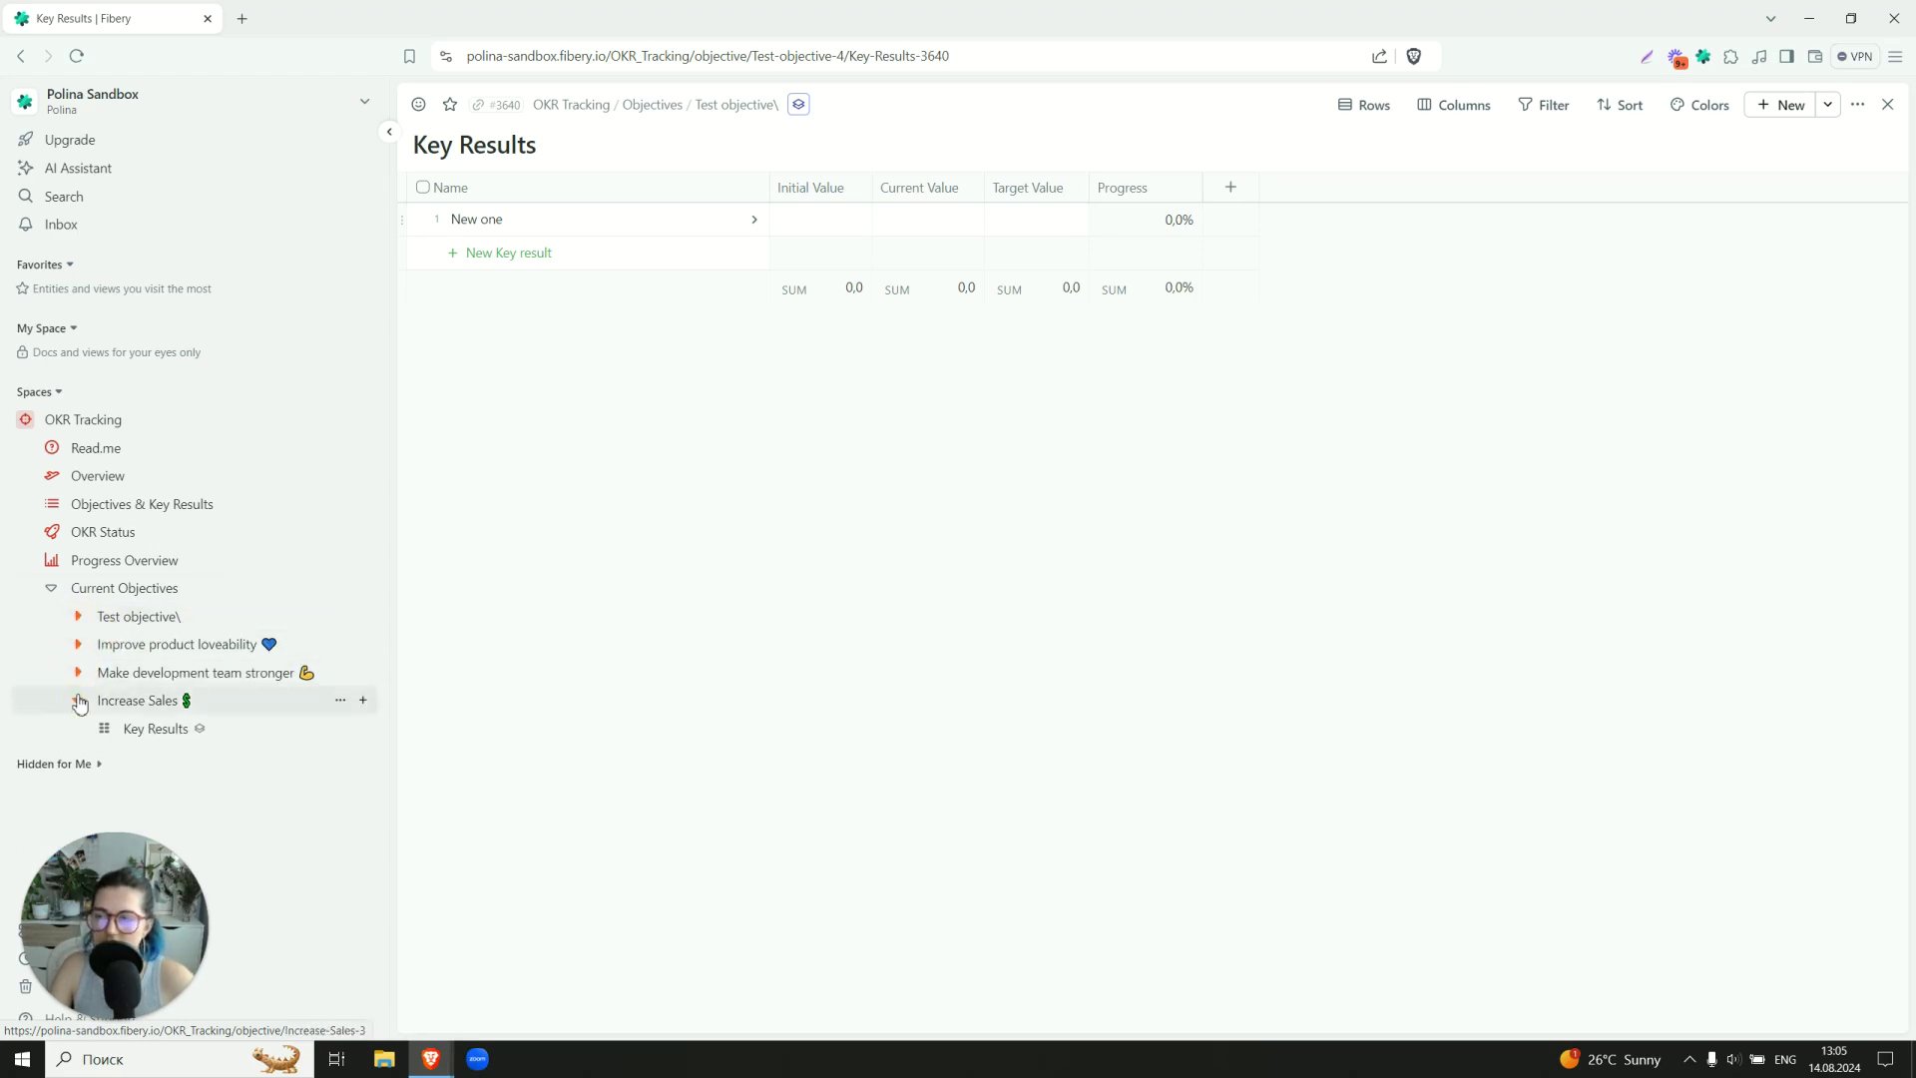
pyautogui.click(78, 700)
# Delete the Current Objectives smart folder and return to the OKR Status board.
pyautogui.click(340, 587)
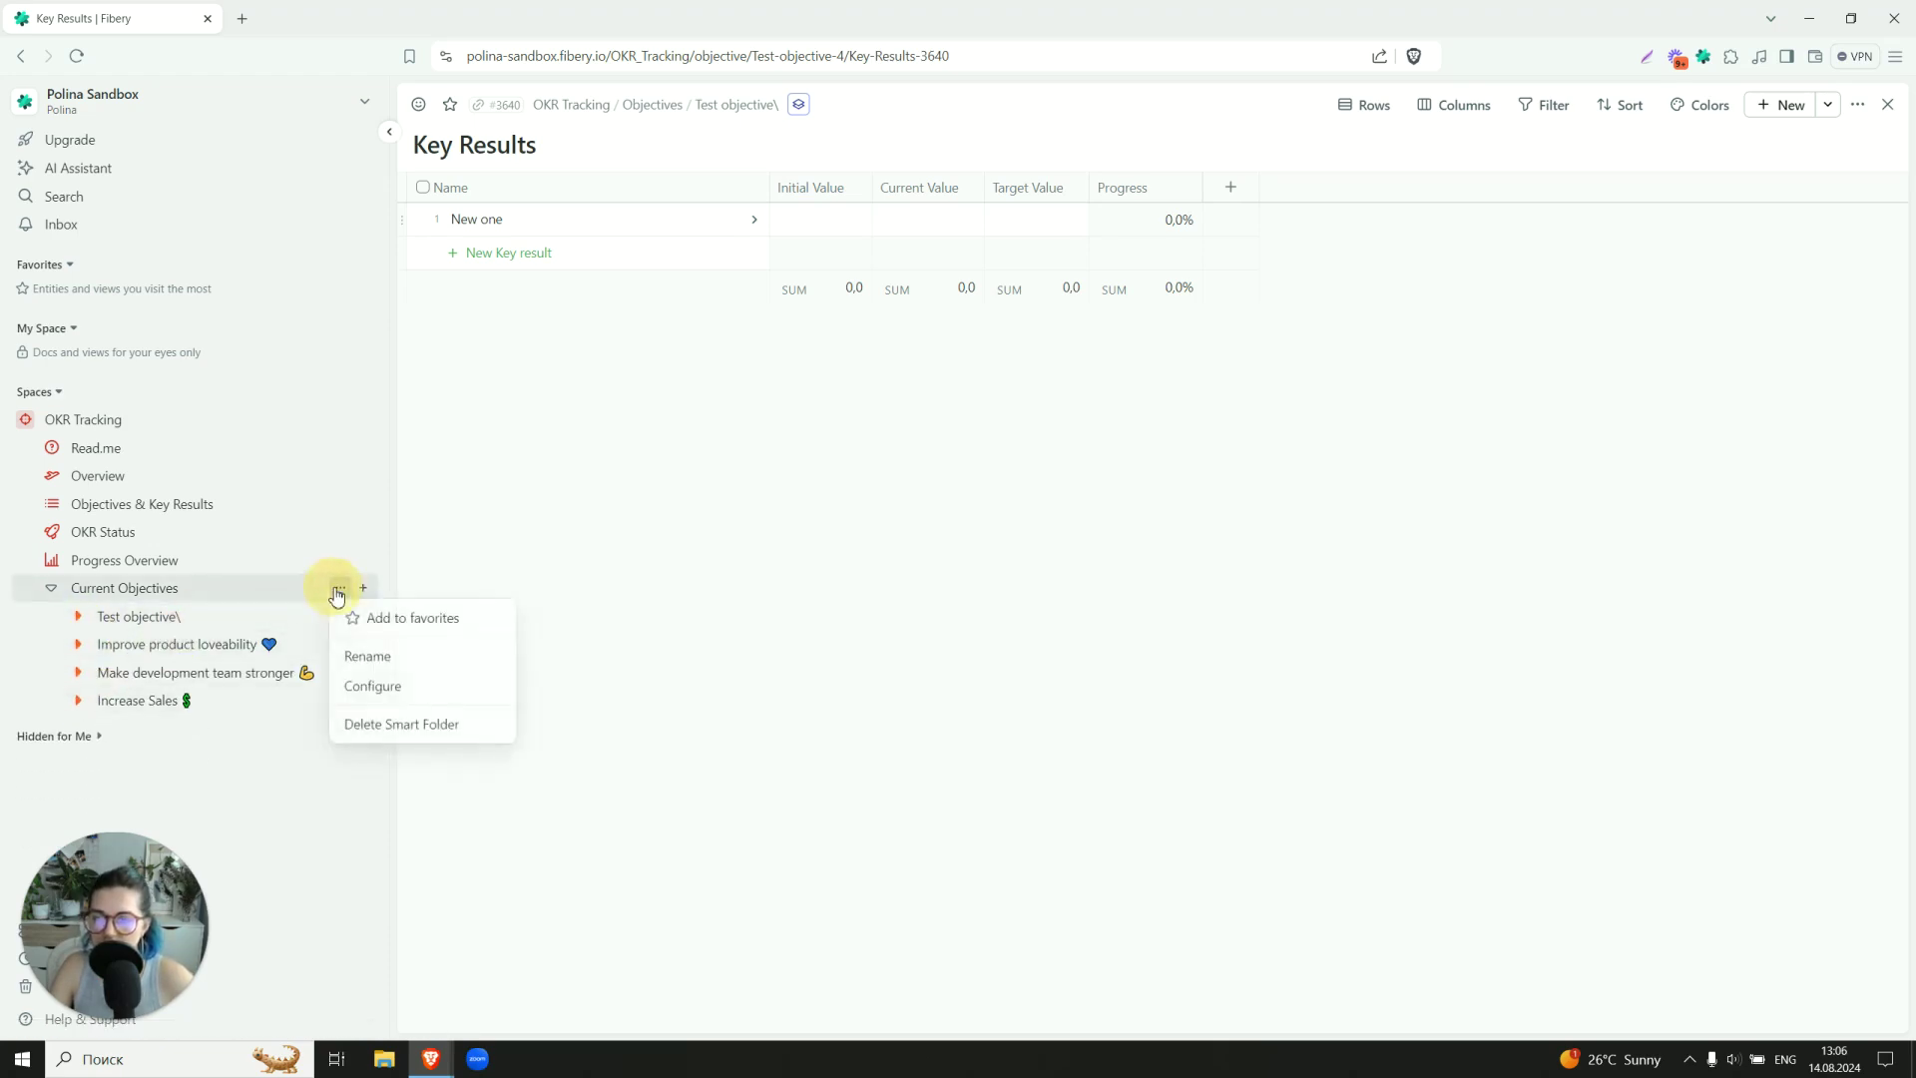
pyautogui.click(399, 724)
pyautogui.click(399, 723)
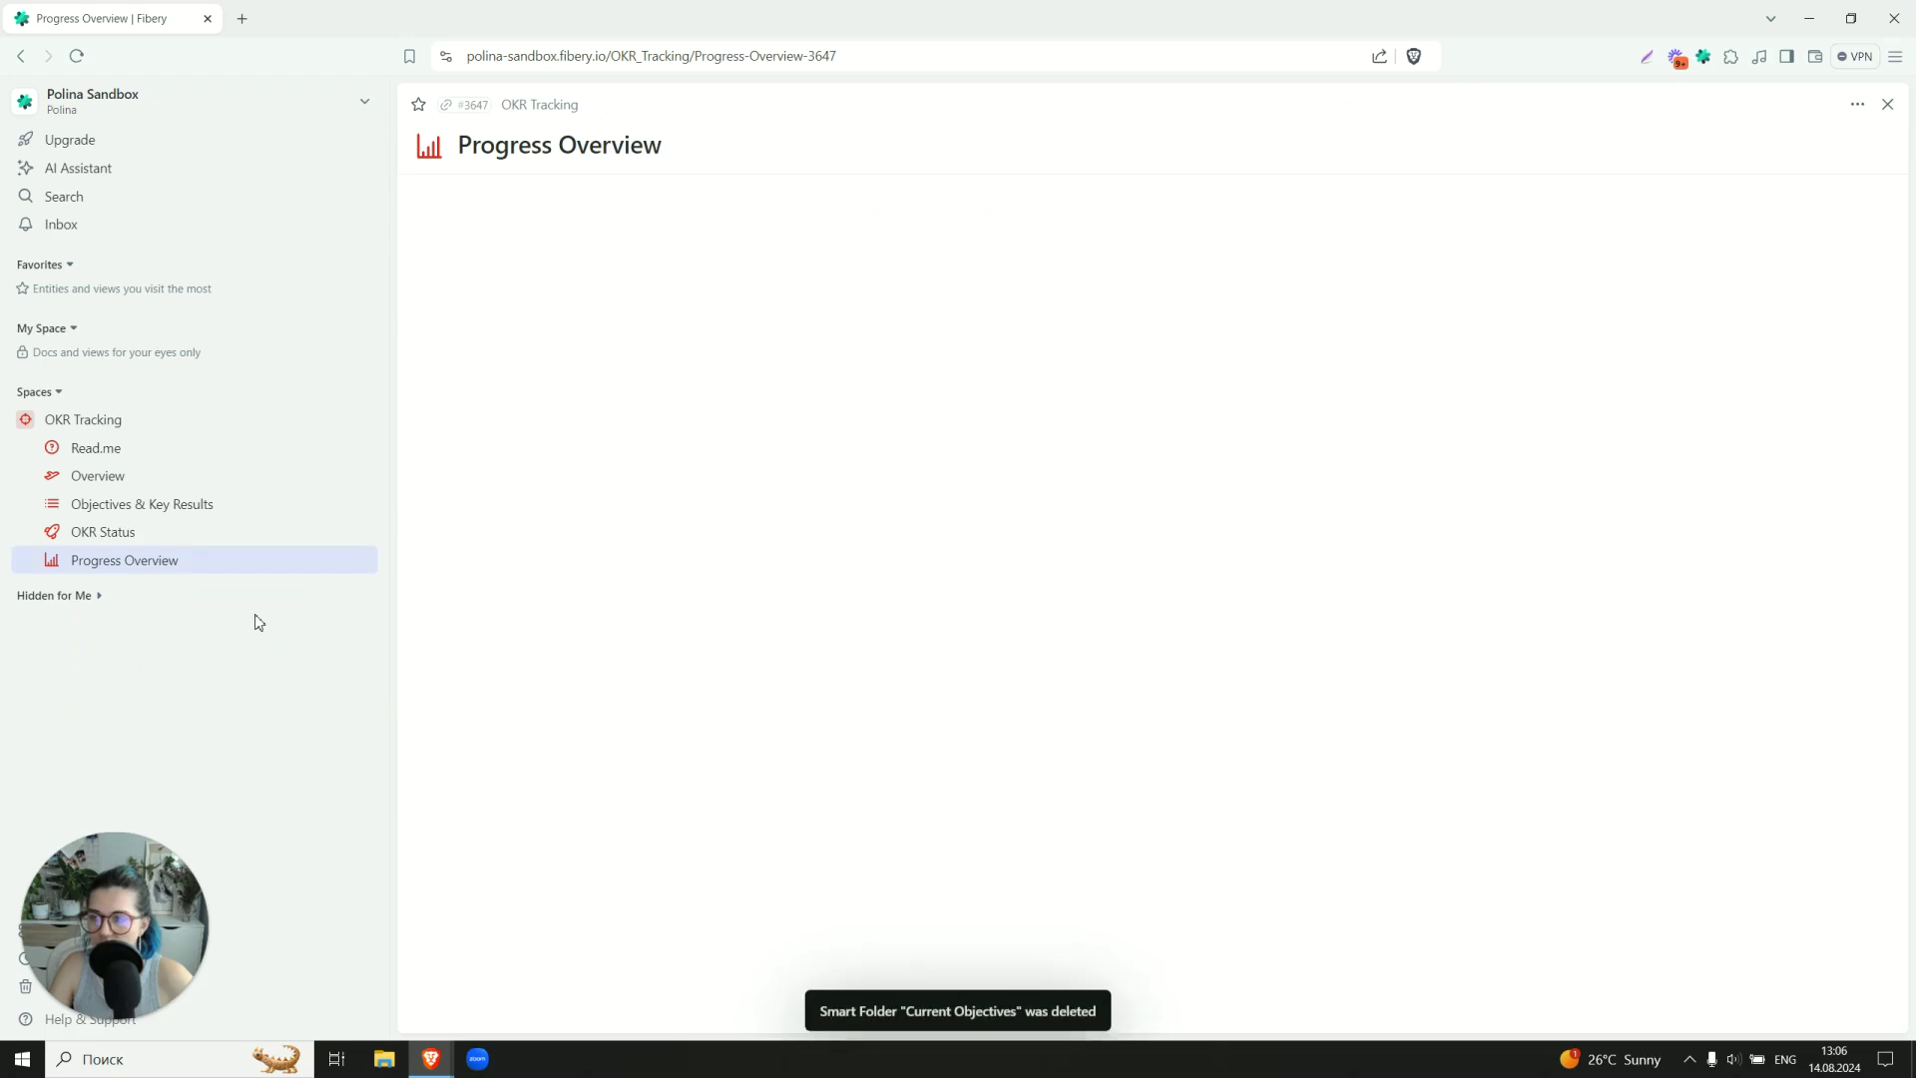
pyautogui.click(145, 540)
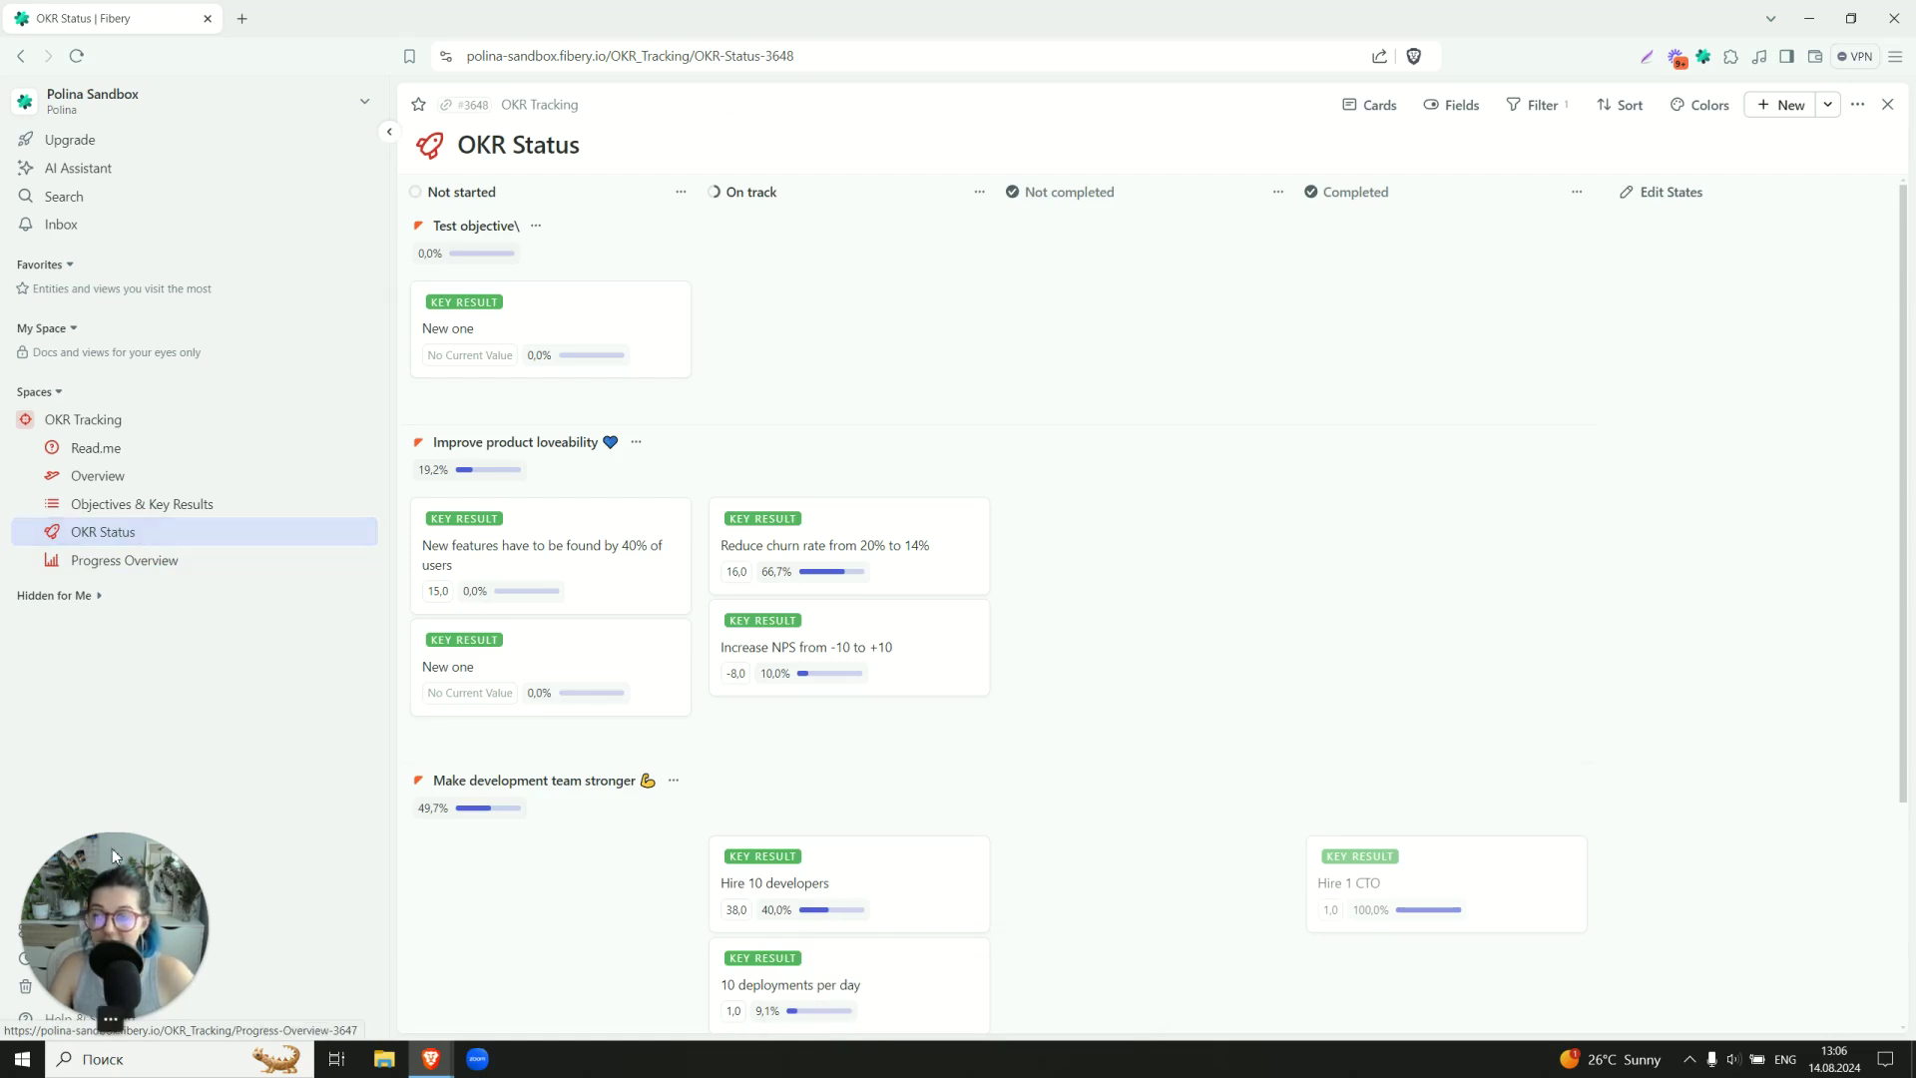
pyautogui.moveTo(110, 916); pyautogui.dragTo(363, 933)
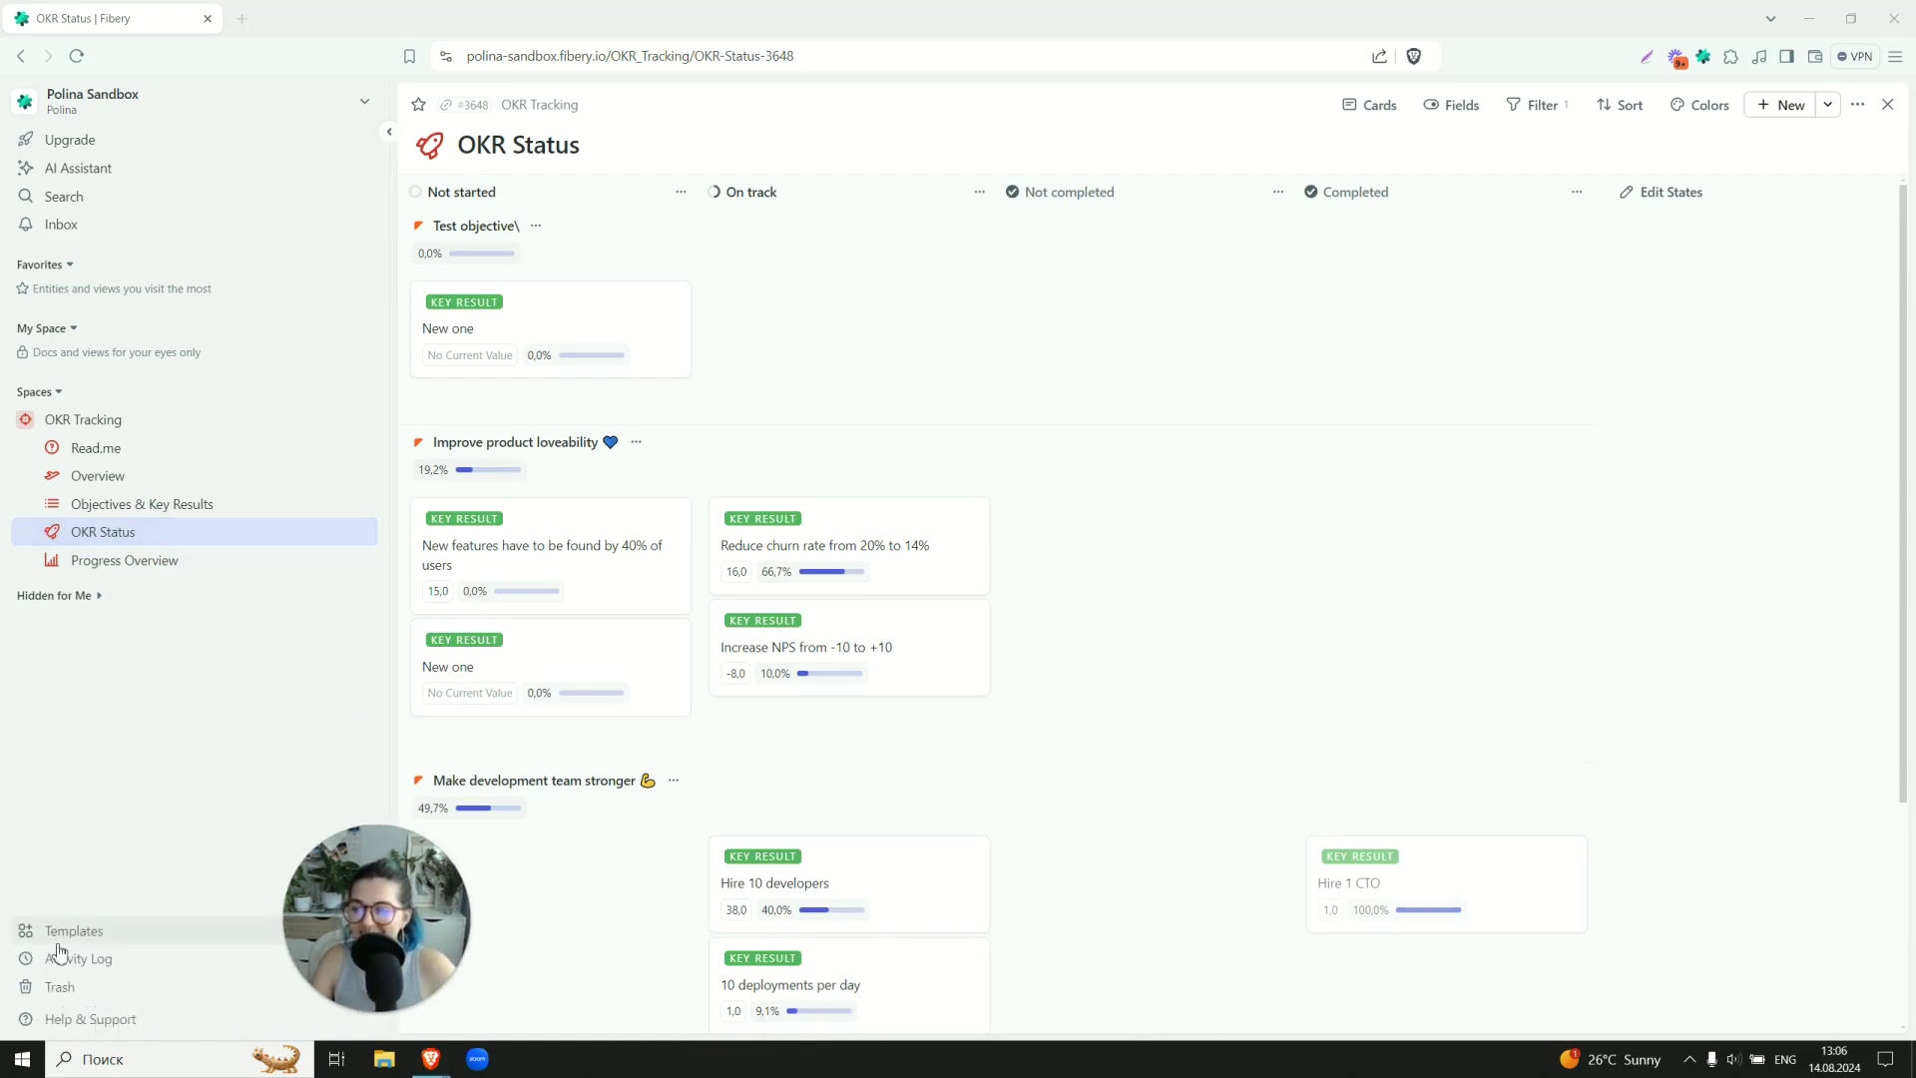
pyautogui.click(64, 1020)
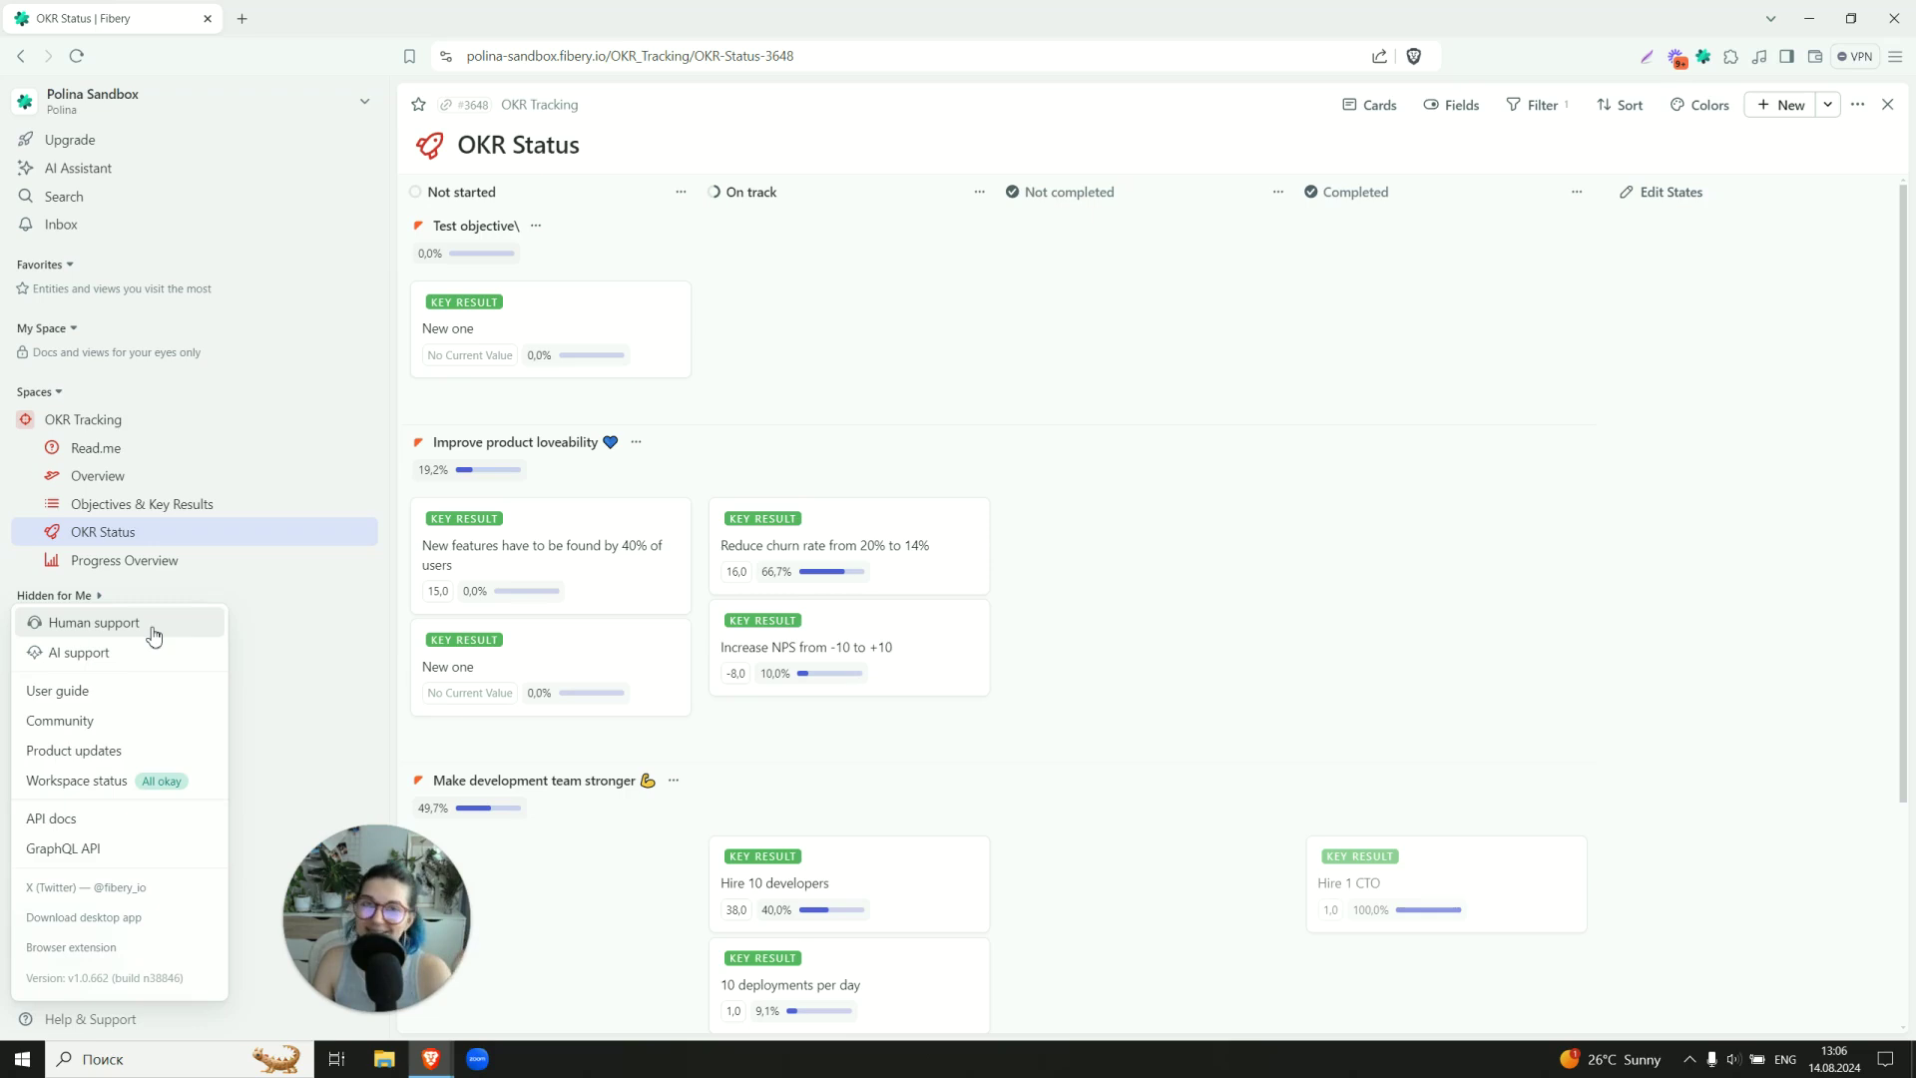
pyautogui.click(316, 716)
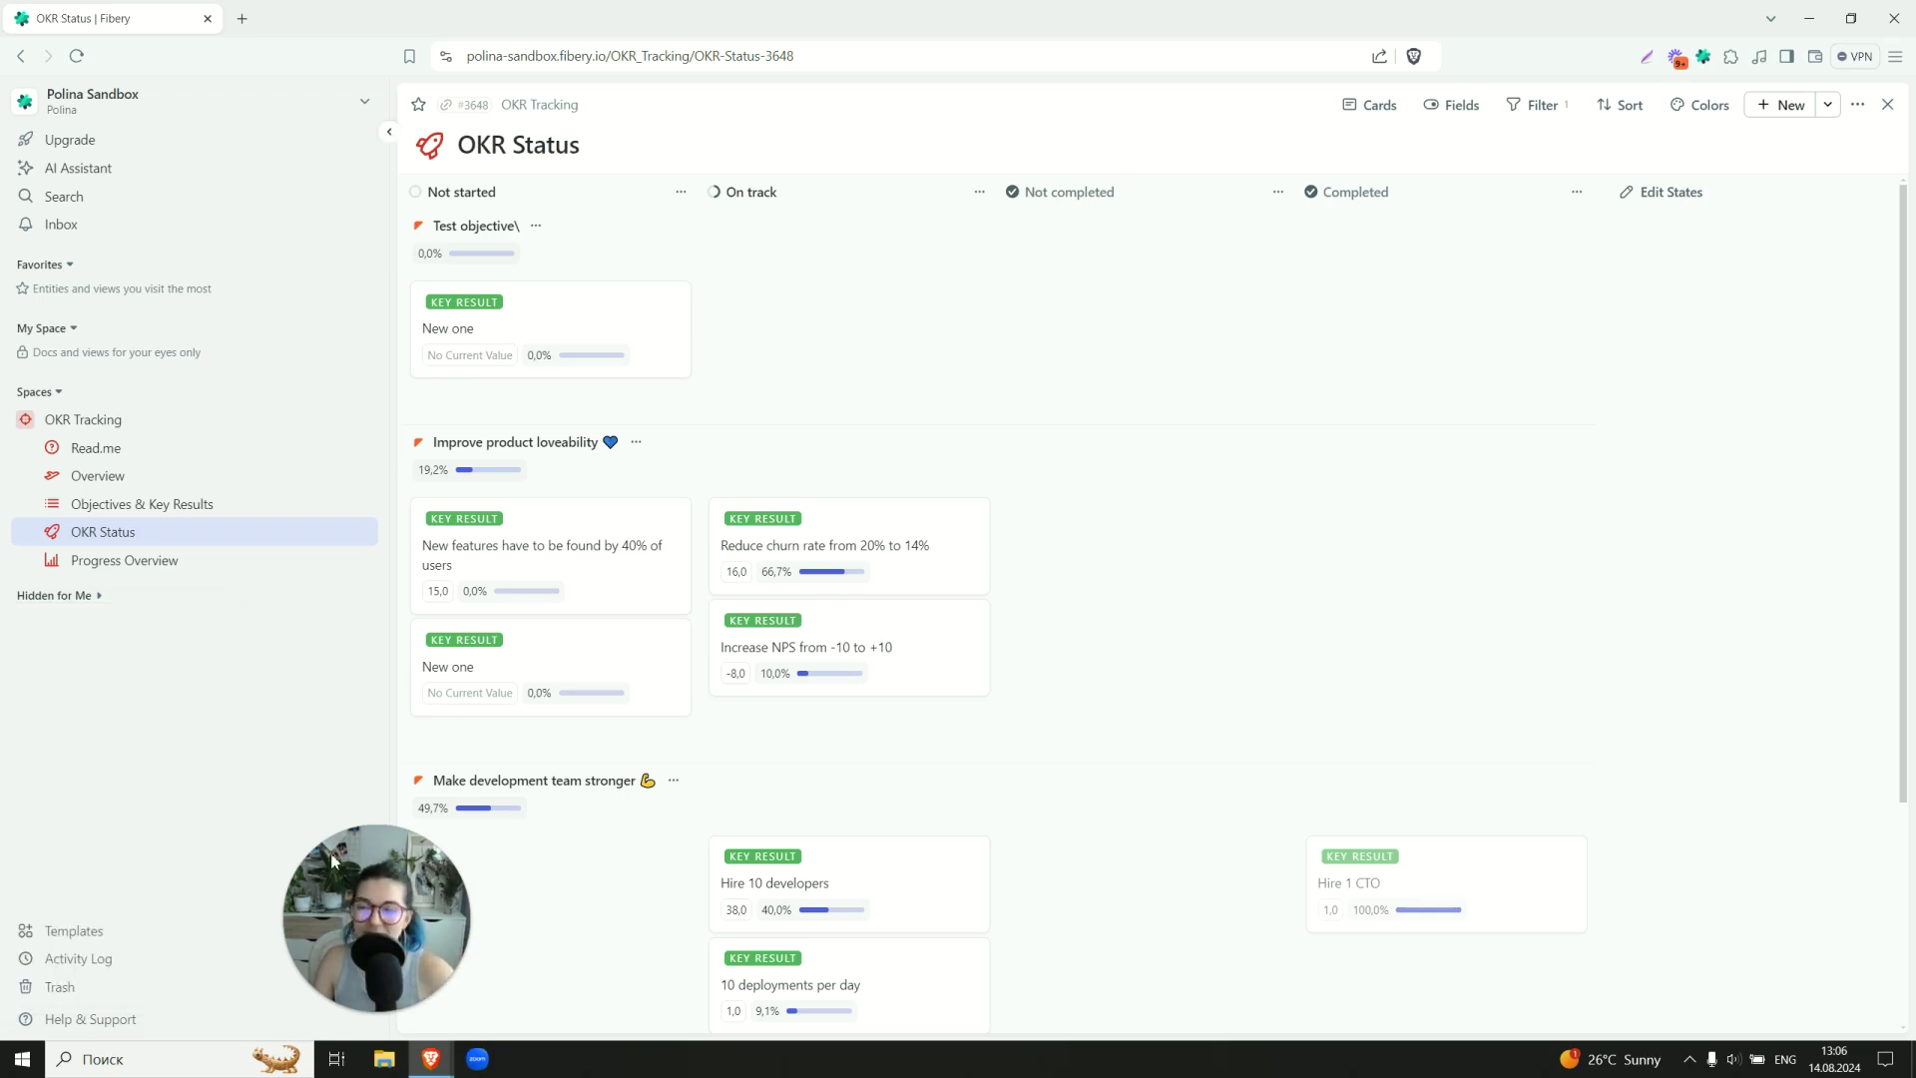
pyautogui.moveTo(308, 924); pyautogui.dragTo(68, 924)
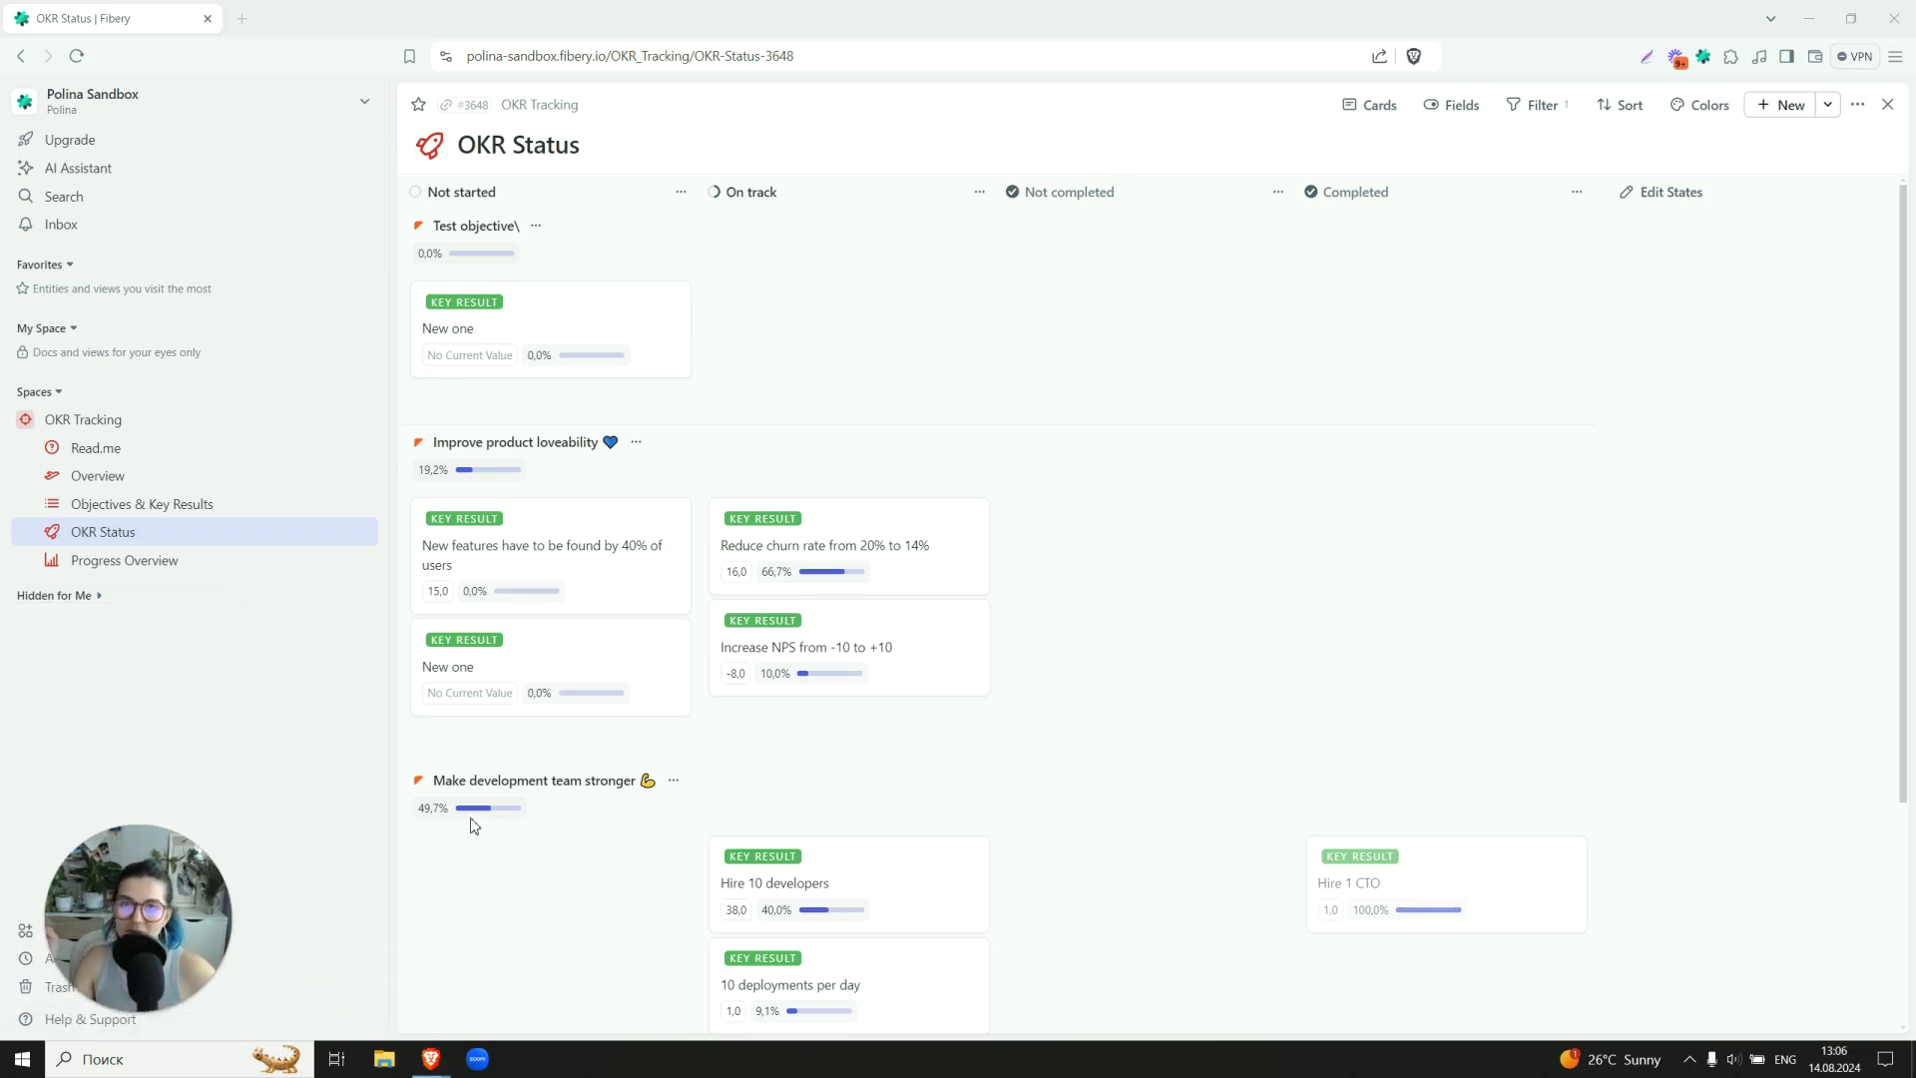